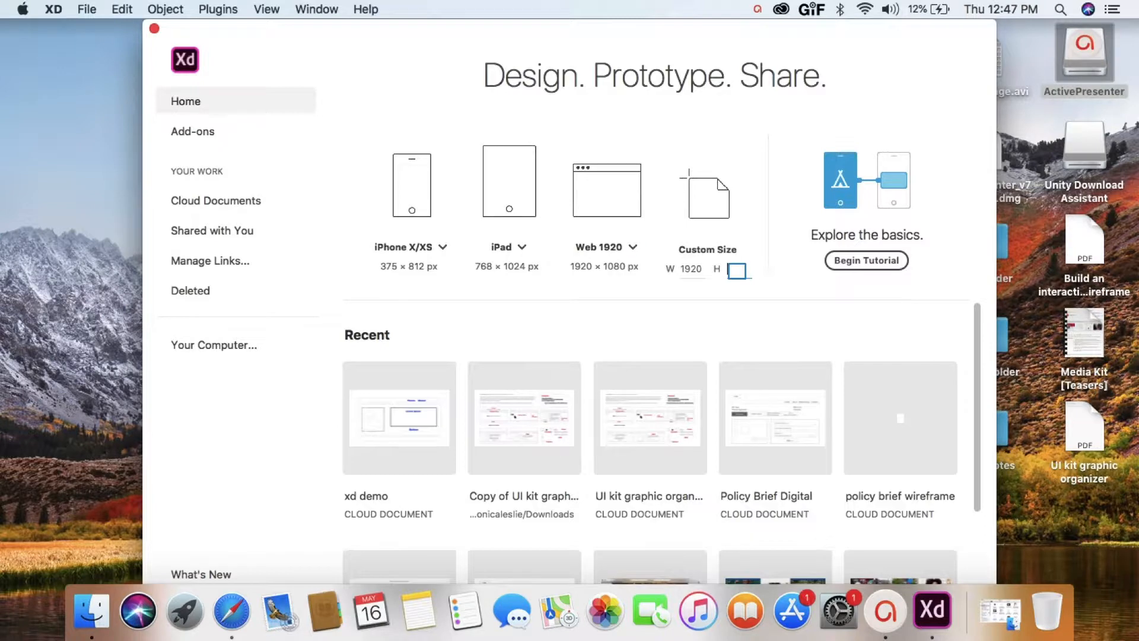
- Create a new document from the Web 1920 (1920 × 1080) artboard preset
{"action": "type", "text": "1080"}
{"action": "left_click", "coordinate": [633, 249]}
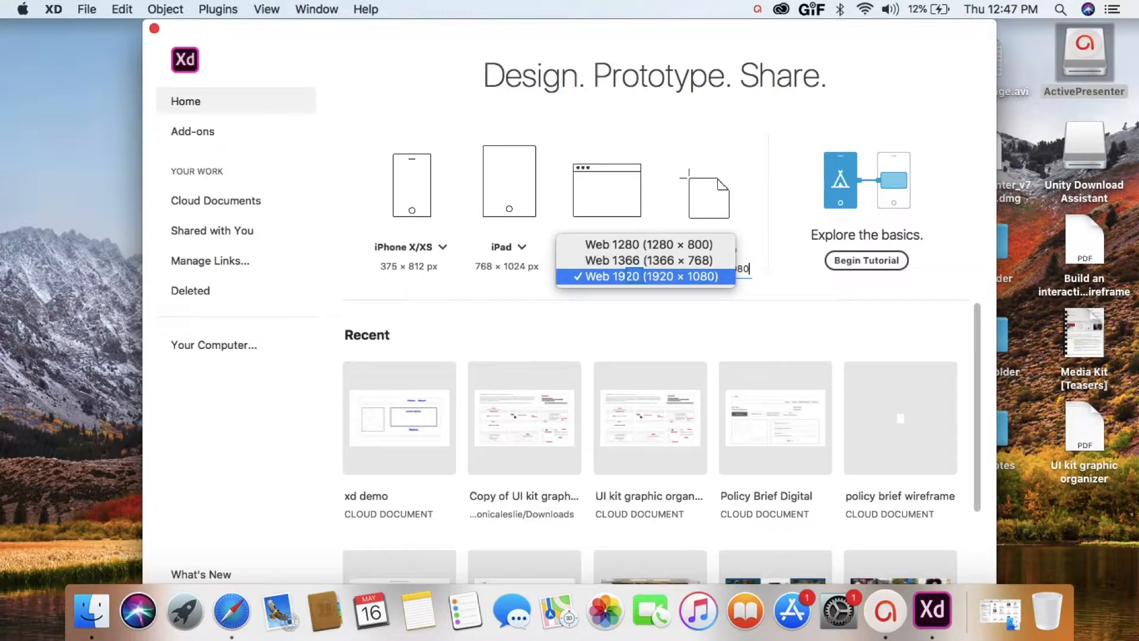
{"action": "left_click", "coordinate": [627, 276]}
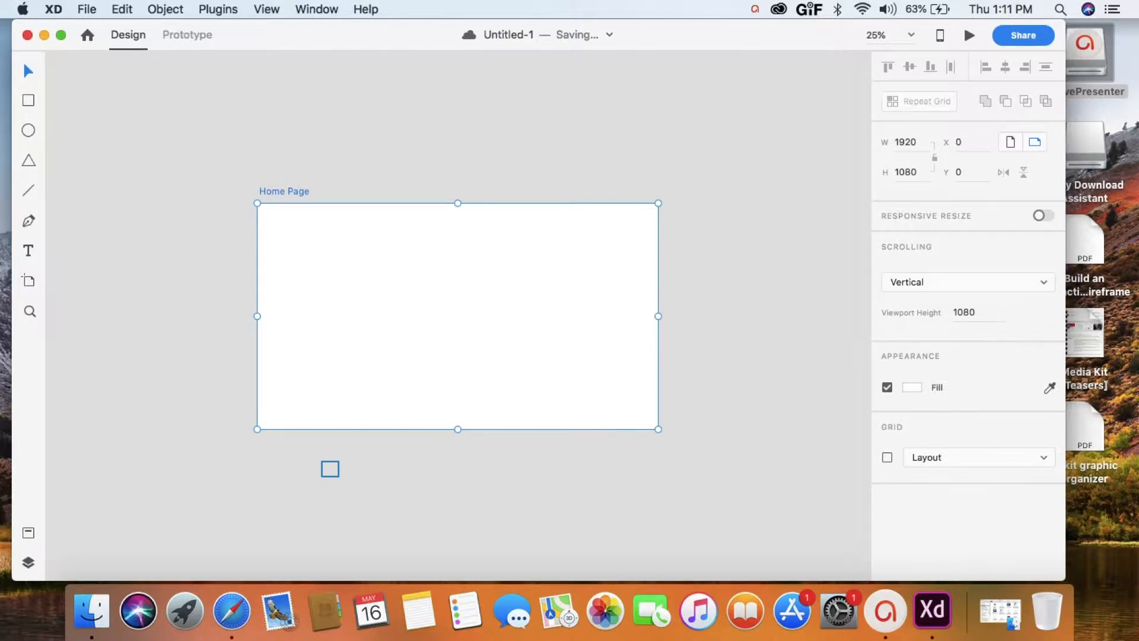
- Add a second 1920 × 1080 artboard directly below the Home Page artboard and deselect it
{"action": "scroll", "coordinate": [330, 469], "scroll_direction": "down", "scroll_amount": 3}
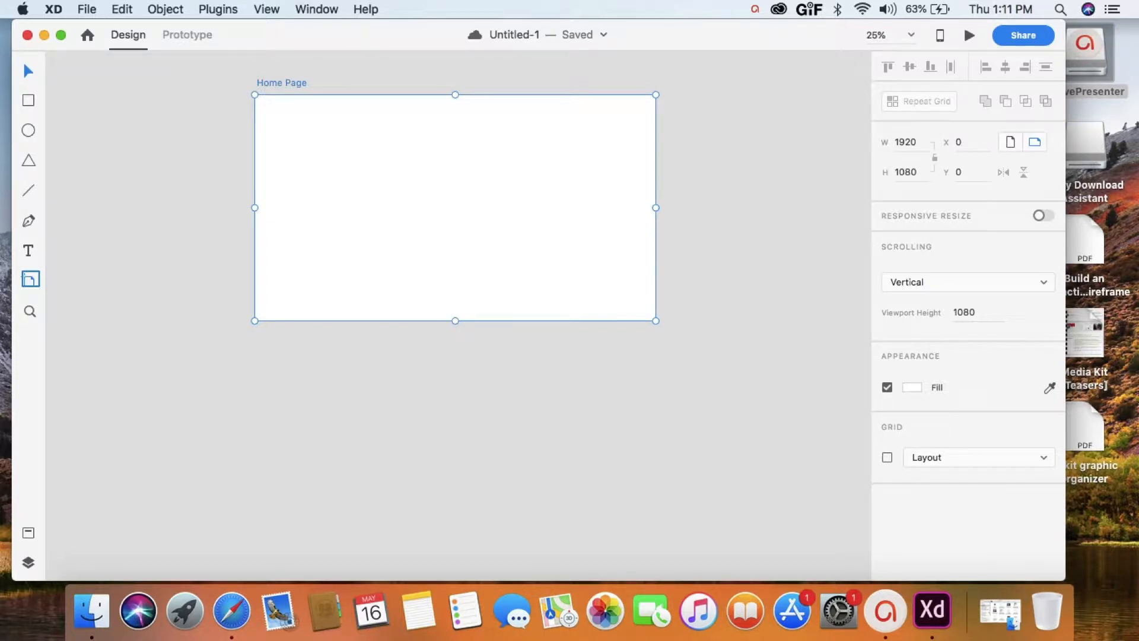
{"action": "left_click", "coordinate": [30, 279]}
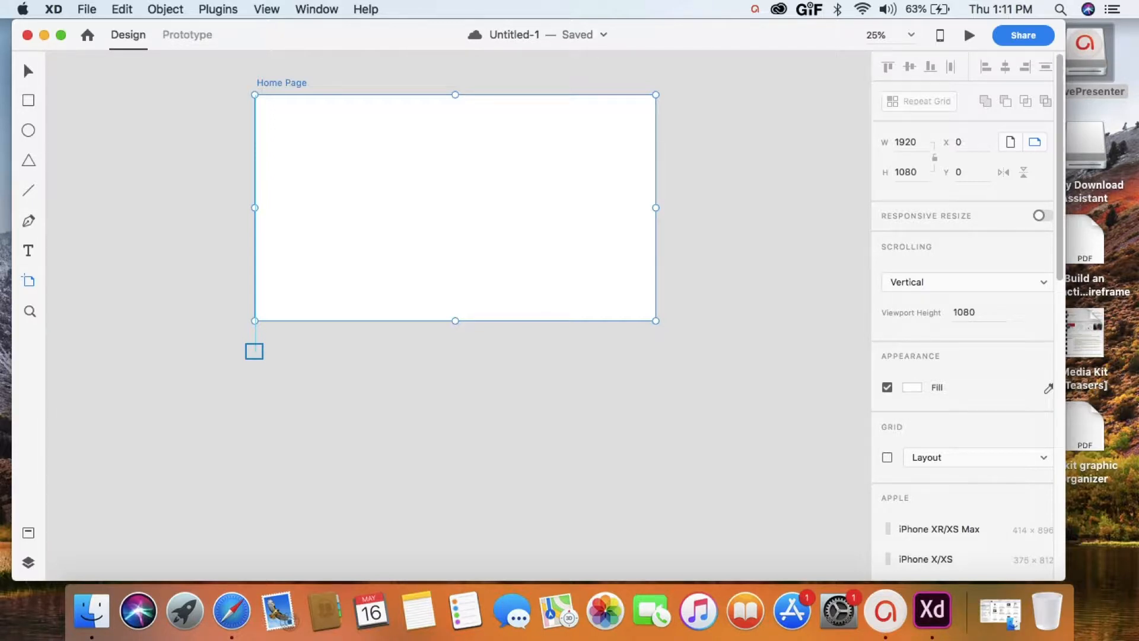
{"action": "left_click", "coordinate": [254, 351]}
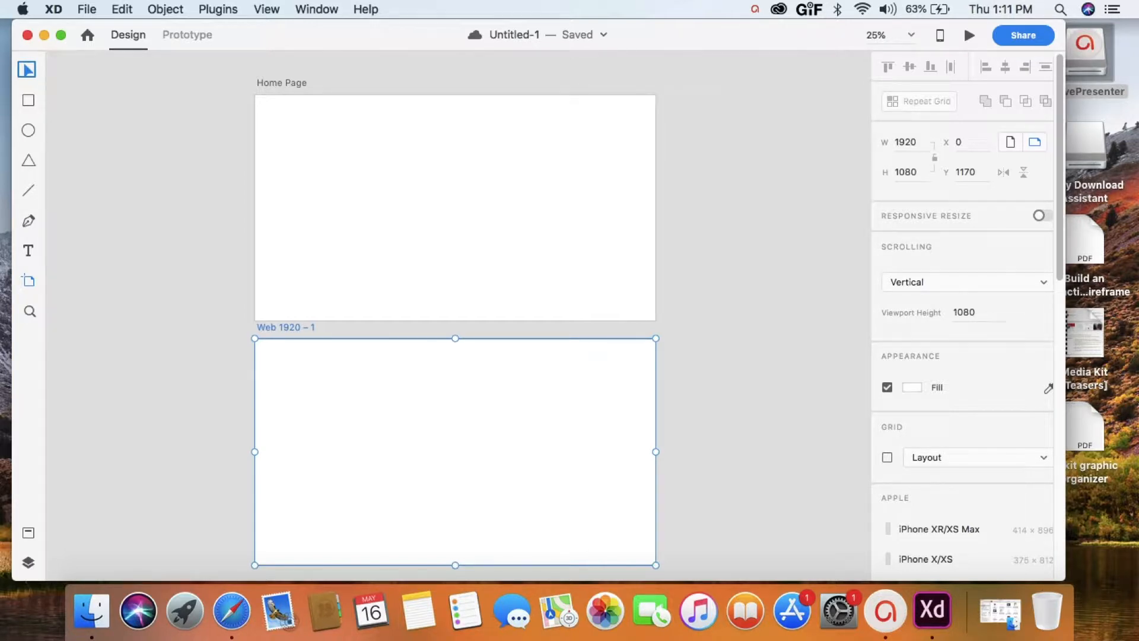
{"action": "left_click", "coordinate": [27, 70]}
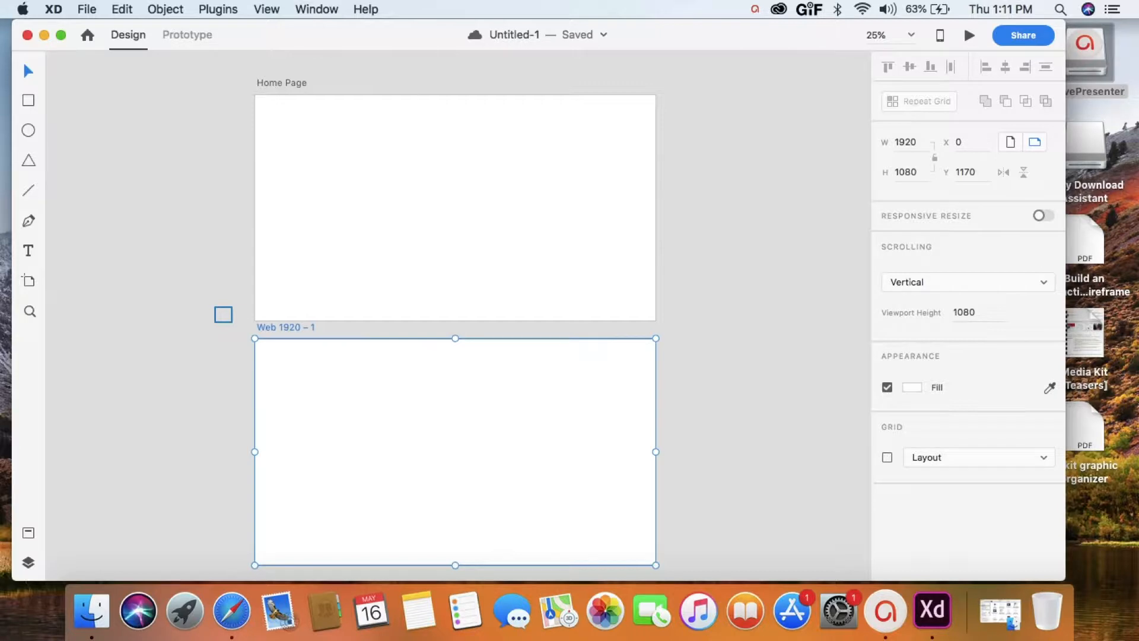
{"action": "left_click", "coordinate": [729, 419]}
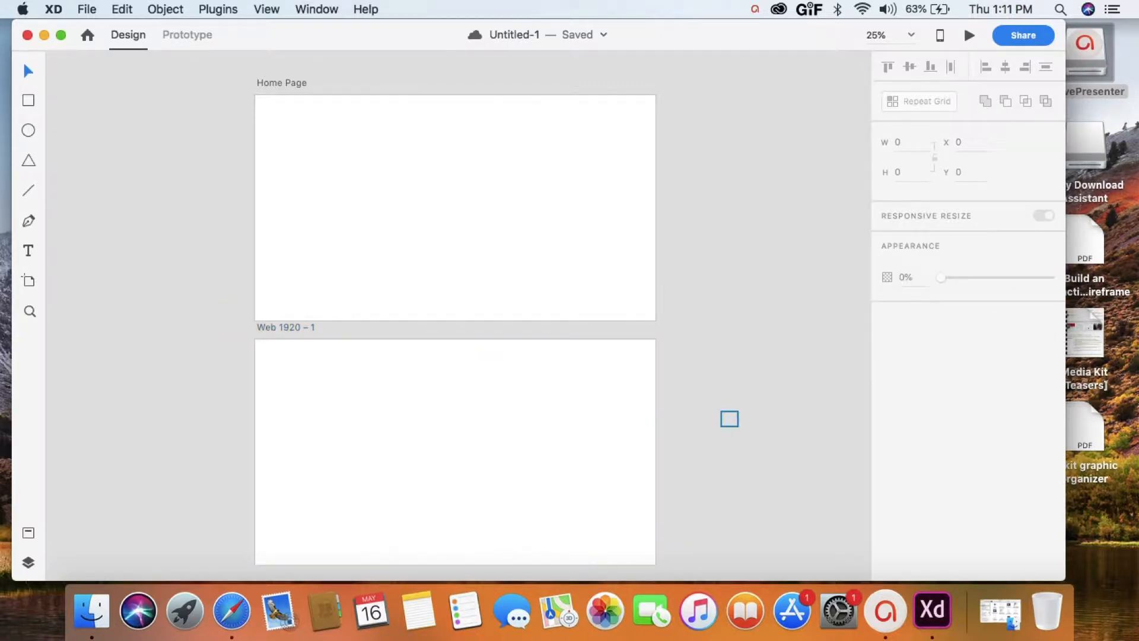
- Add a third 1920 × 1080 artboard to the right of the second one, aligned with its upper edge
{"action": "scroll", "coordinate": [729, 419], "scroll_direction": "right", "scroll_amount": 3}
{"action": "scroll", "coordinate": [729, 419], "scroll_direction": "down", "scroll_amount": 1}
{"action": "left_click", "coordinate": [26, 279]}
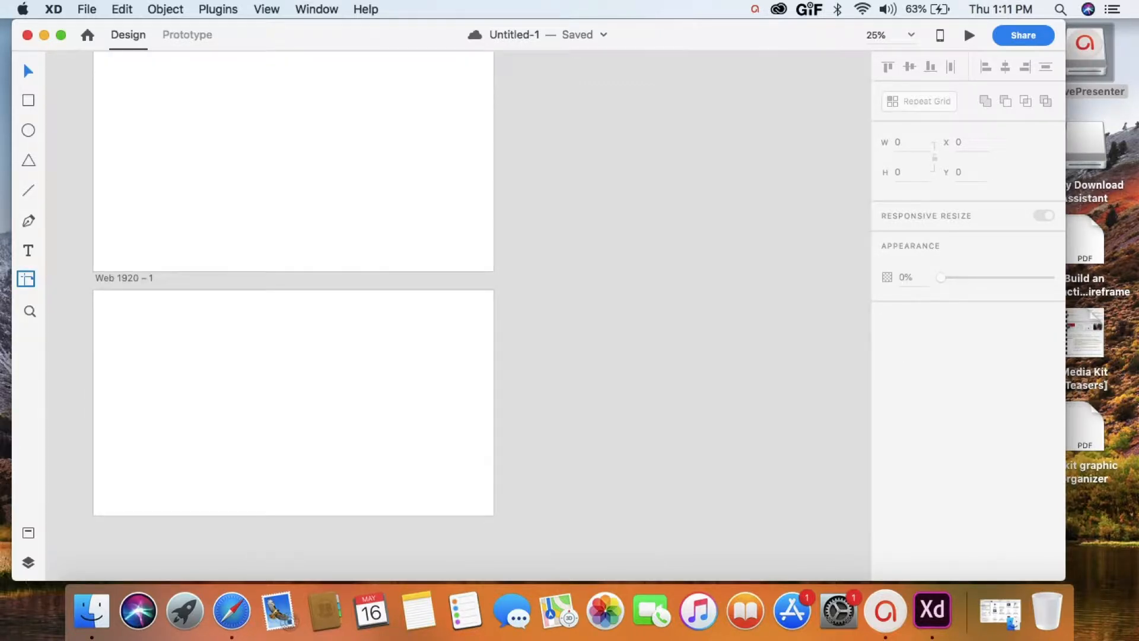
{"action": "left_click", "coordinate": [26, 279]}
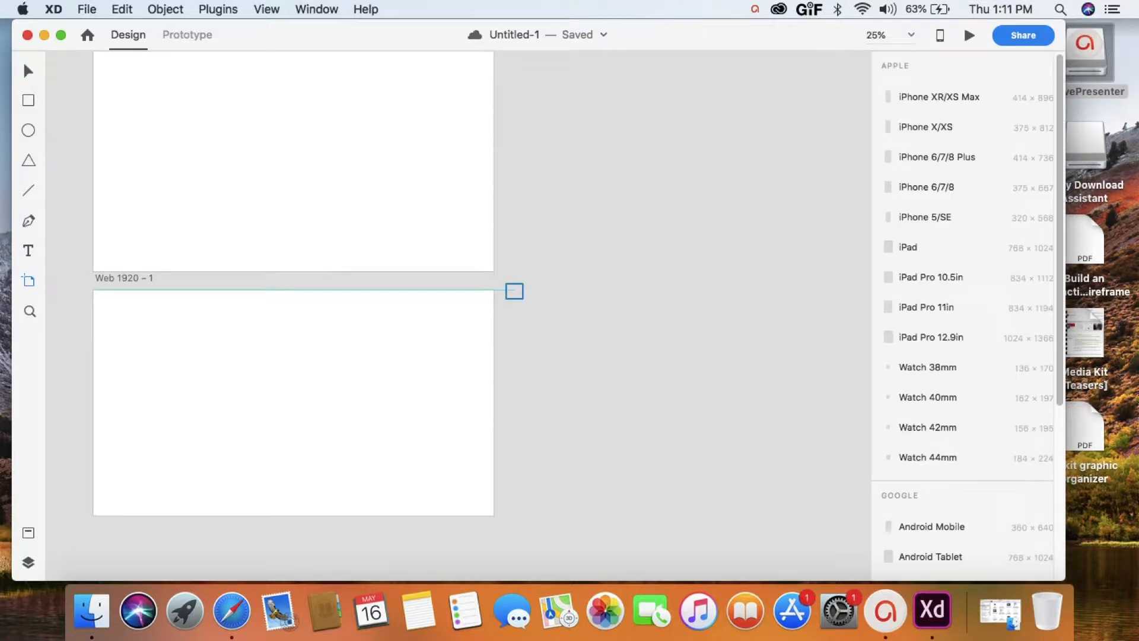
{"action": "left_click", "coordinate": [515, 291]}
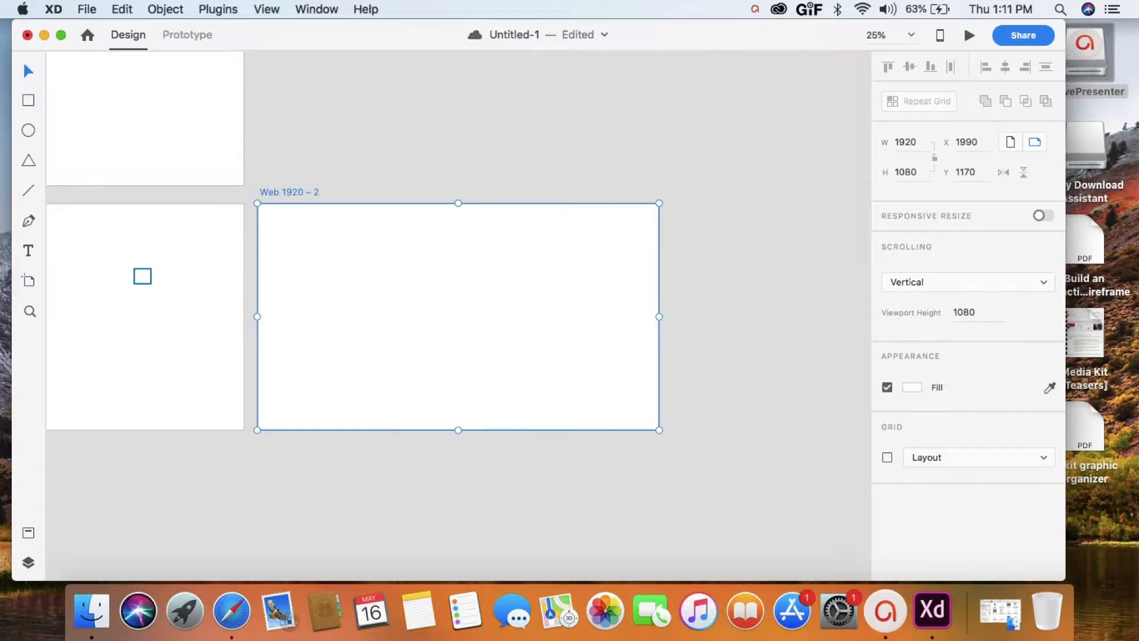
- Rename the artboard below Home Page as Pop Up and the one beside it as About Page
{"action": "scroll", "coordinate": [143, 276], "scroll_direction": "left", "scroll_amount": 4}
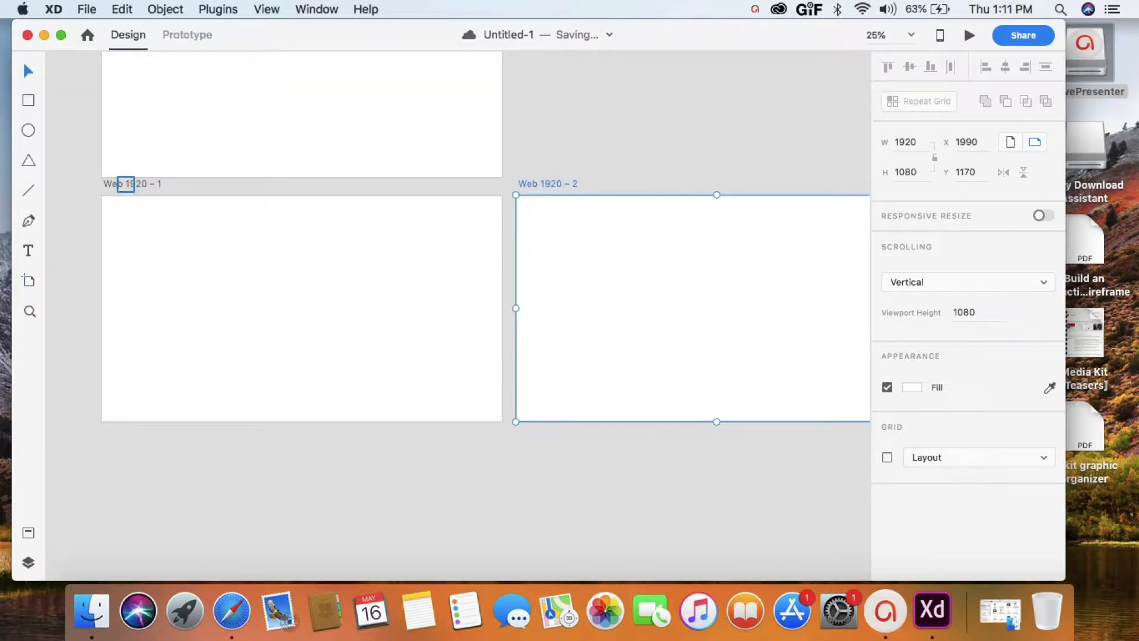
{"action": "left_click", "coordinate": [126, 184]}
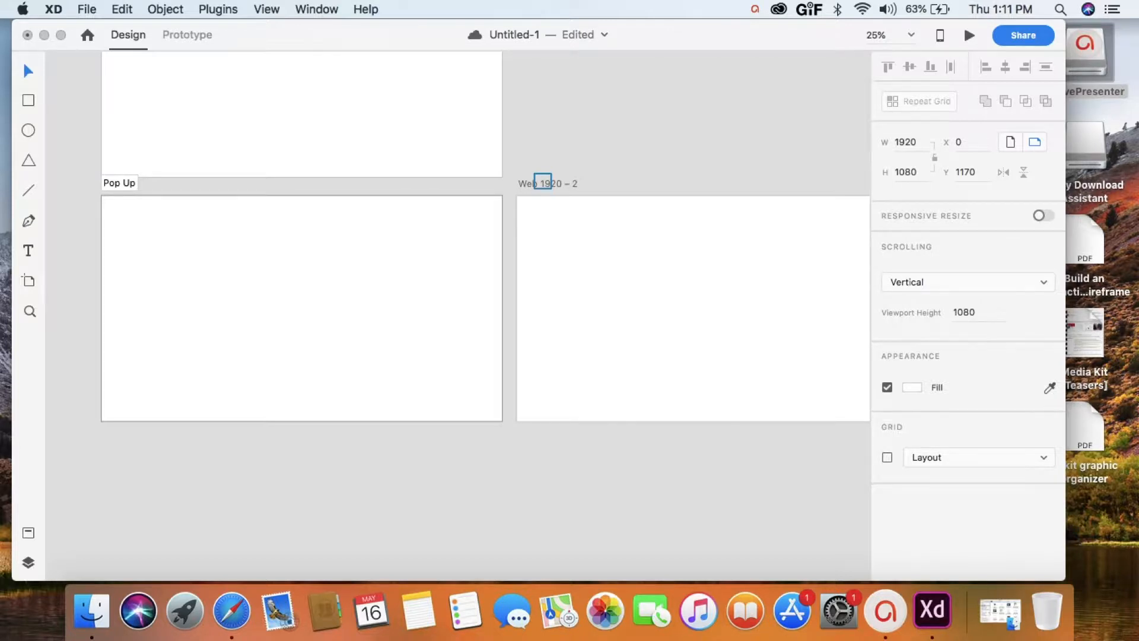
{"action": "double_click", "coordinate": [542, 181]}
{"action": "type", "text": "About Page"}
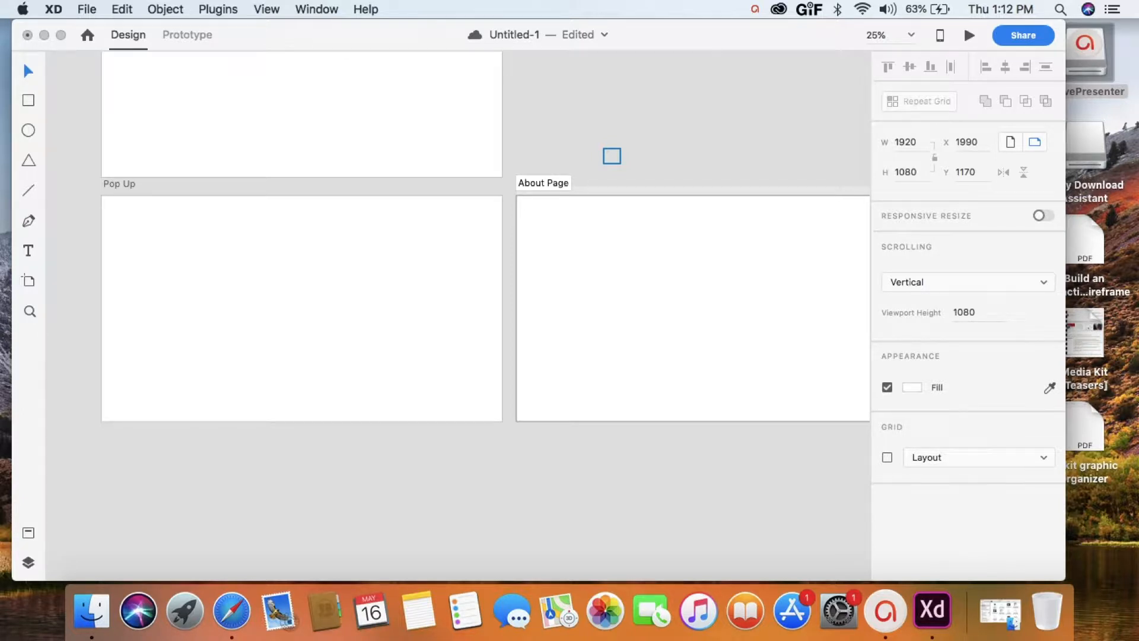
{"action": "left_click", "coordinate": [621, 264]}
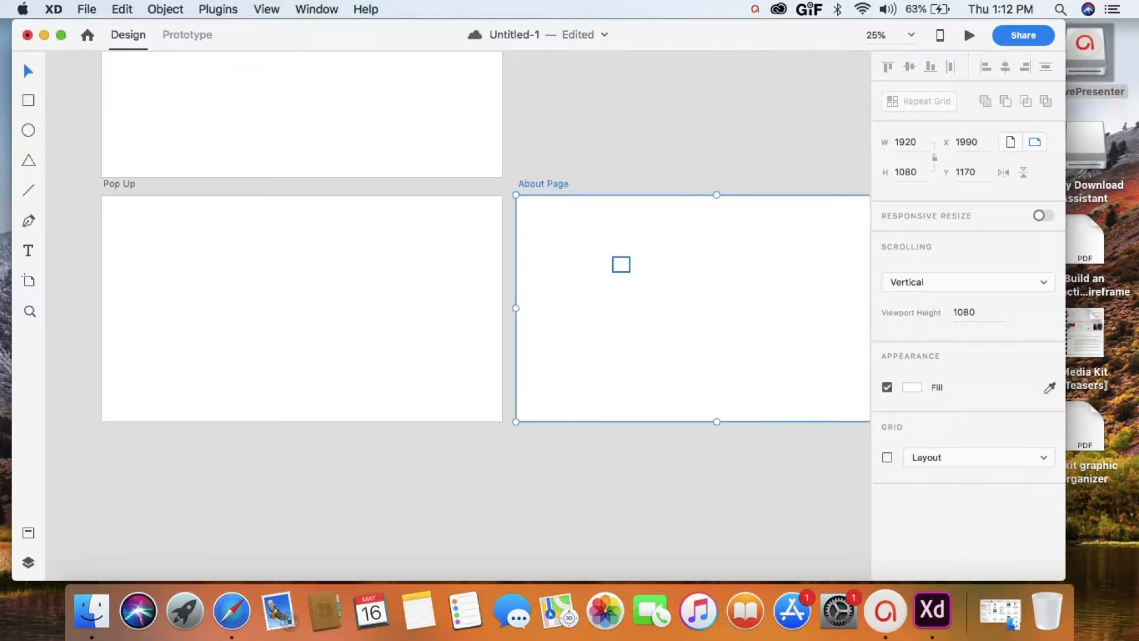
- Try moving the About Page artboard upward and return it level with the Pop Up artboard
{"action": "left_click_drag", "start_coordinate": [622, 265], "coordinate": [623, 152]}
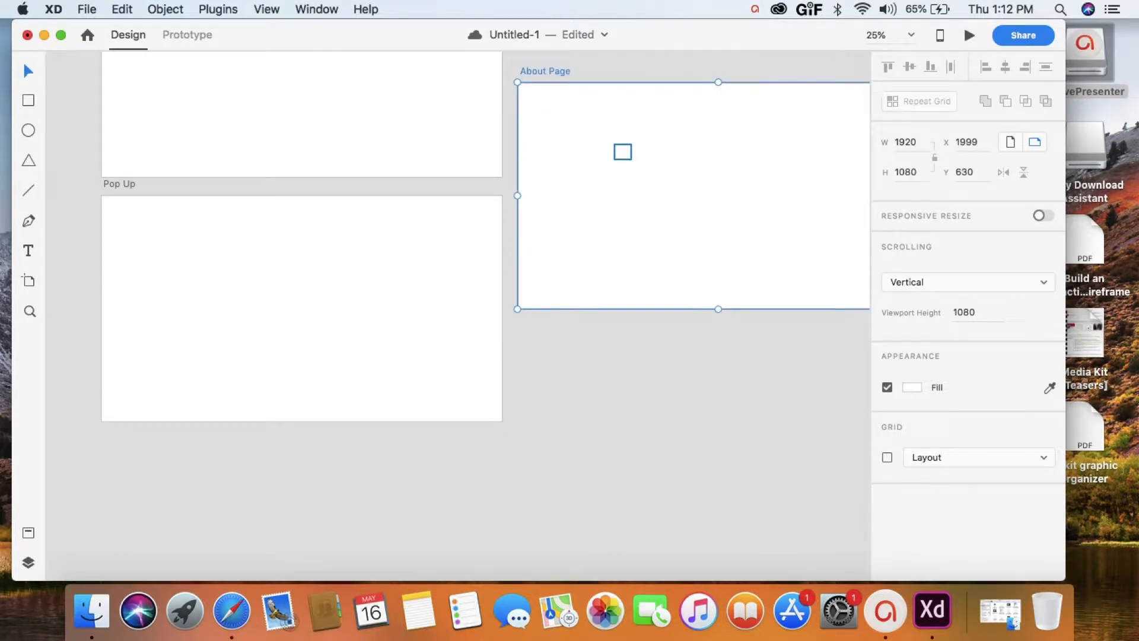
{"action": "key", "text": "super+z"}
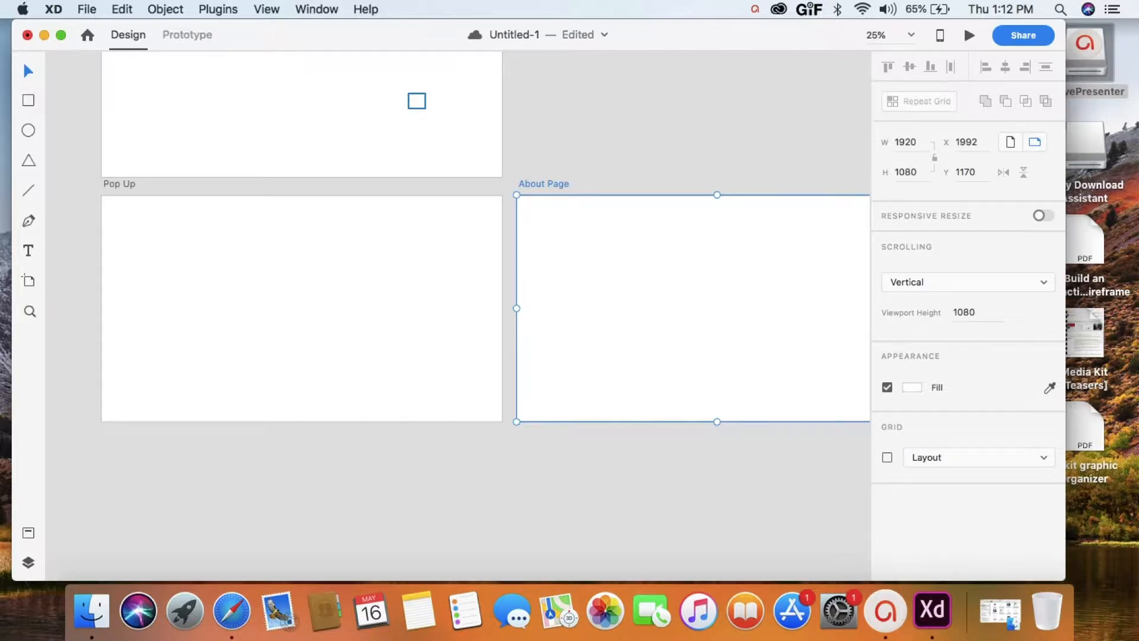
{"action": "key", "text": "super+equal"}
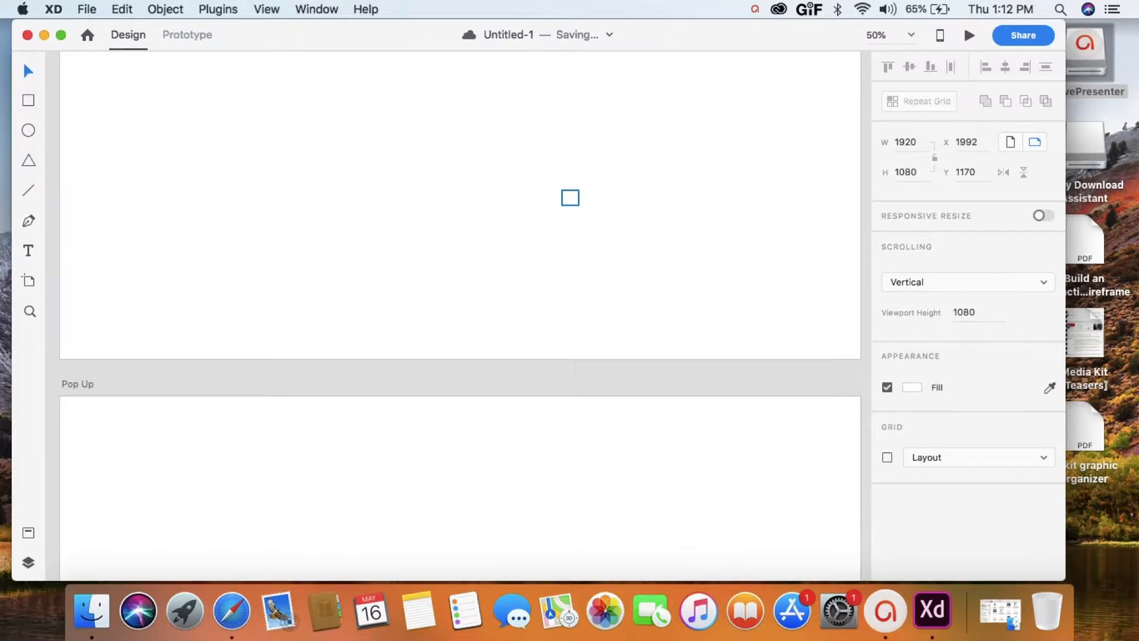
- Save the document to the computer as XD demo in the demo folder on the Desktop
{"action": "left_click", "coordinate": [121, 9]}
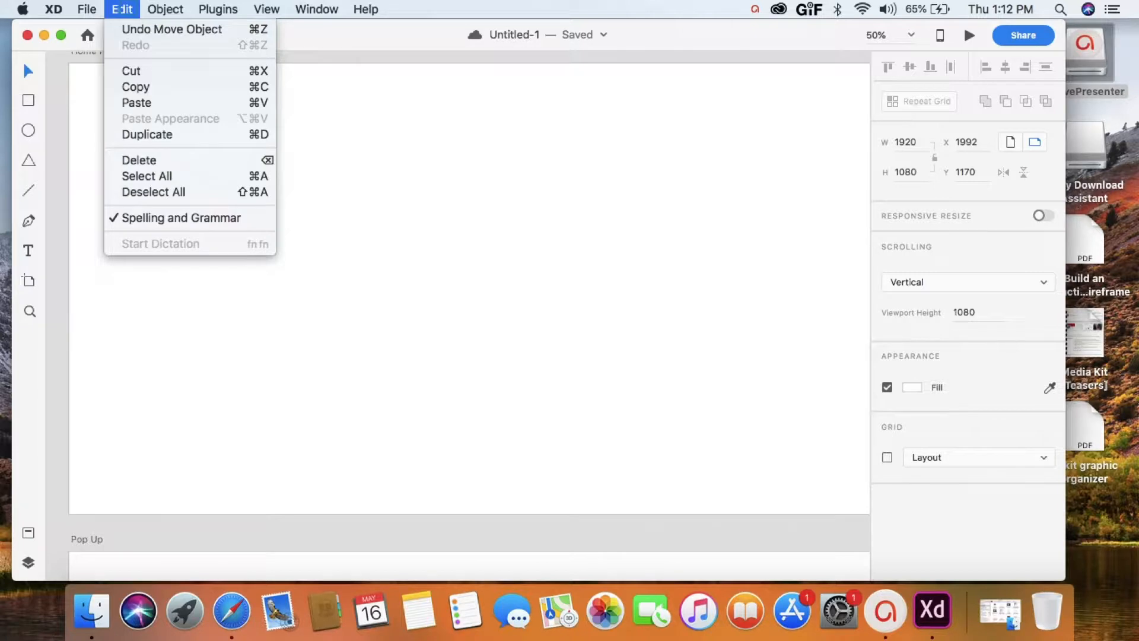
{"action": "mouse_move", "coordinate": [87, 9]}
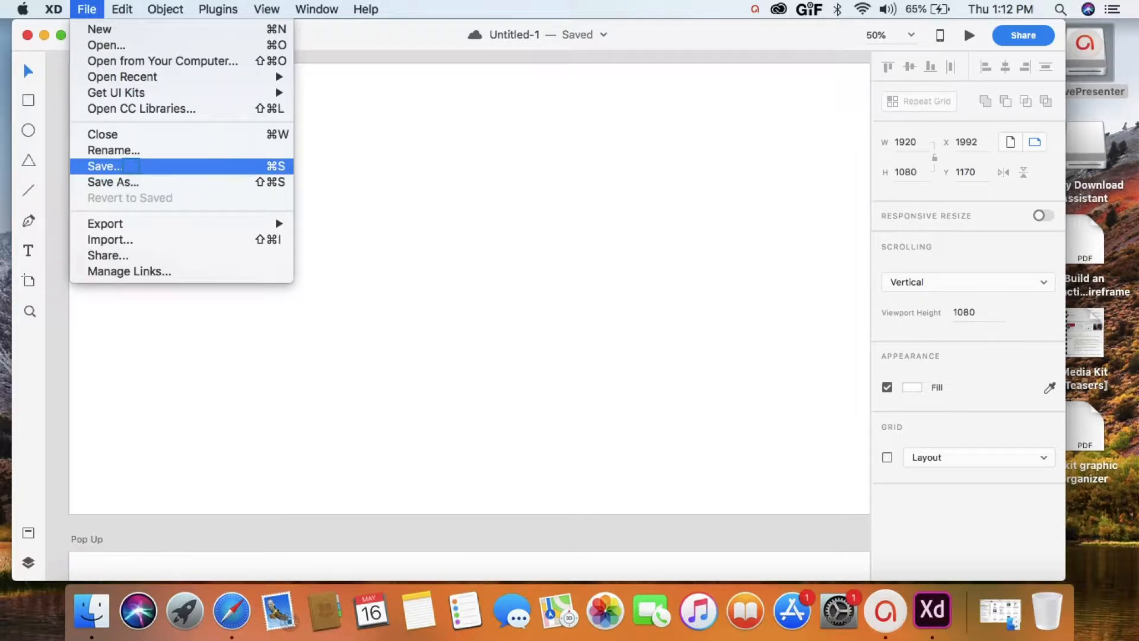
{"action": "left_click", "coordinate": [130, 165]}
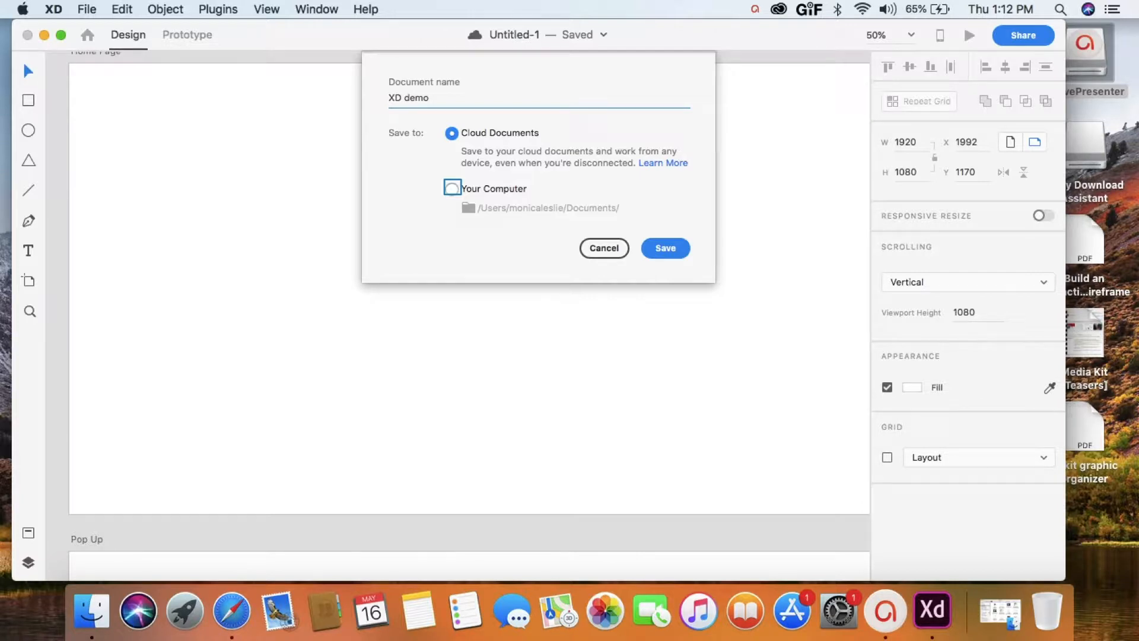
{"action": "left_click", "coordinate": [452, 187]}
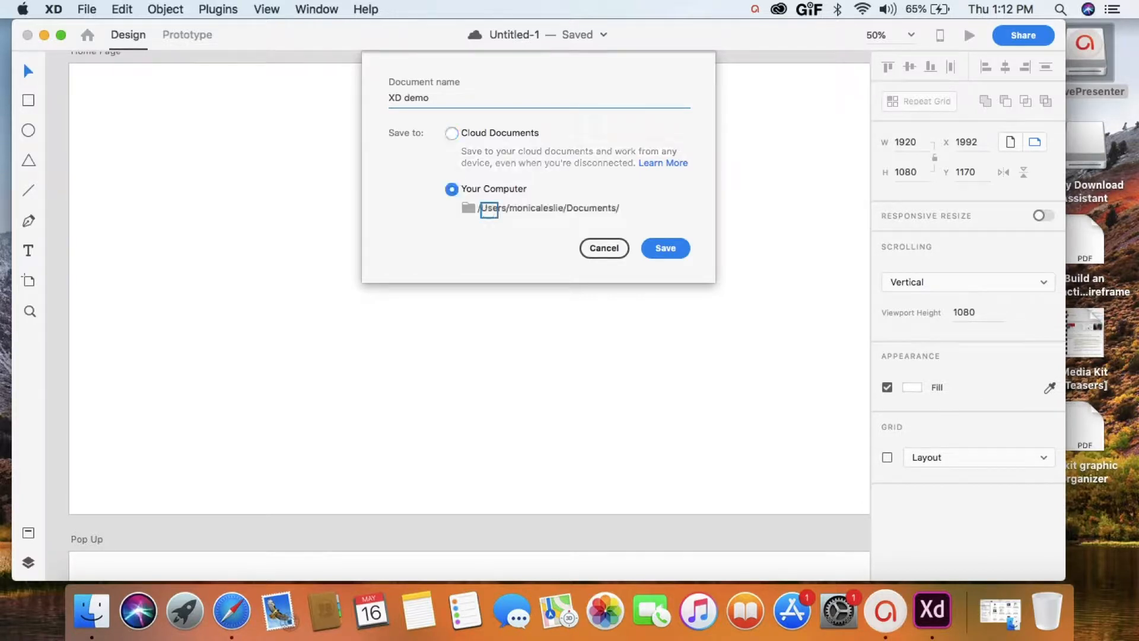
{"action": "left_click", "coordinate": [489, 209]}
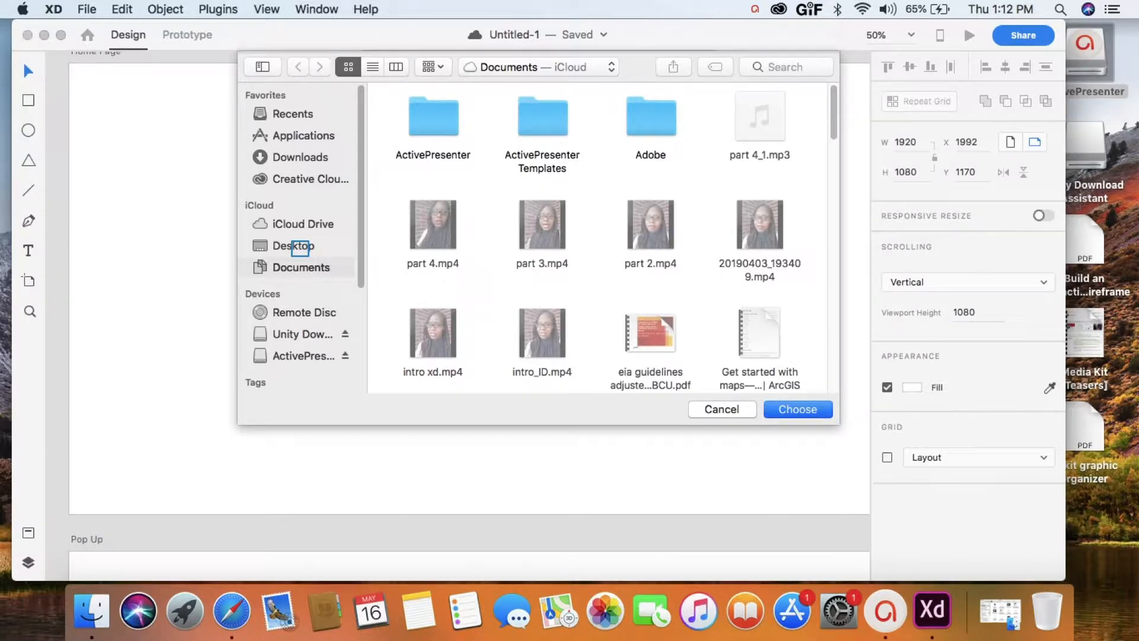
{"action": "left_click", "coordinate": [300, 247]}
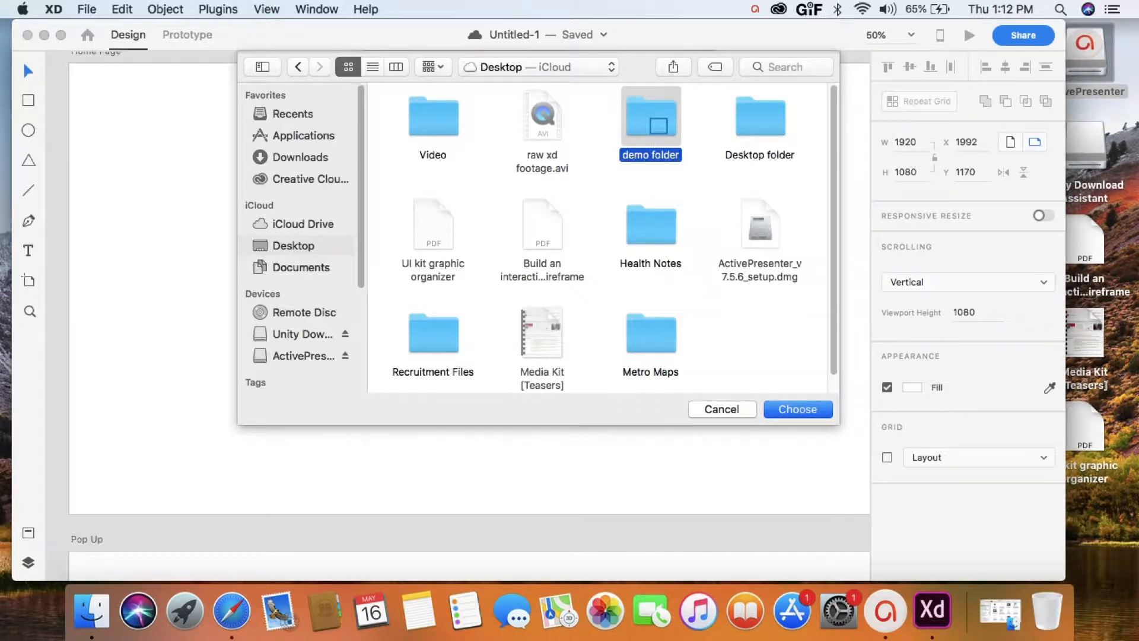
{"action": "left_click", "coordinate": [796, 410]}
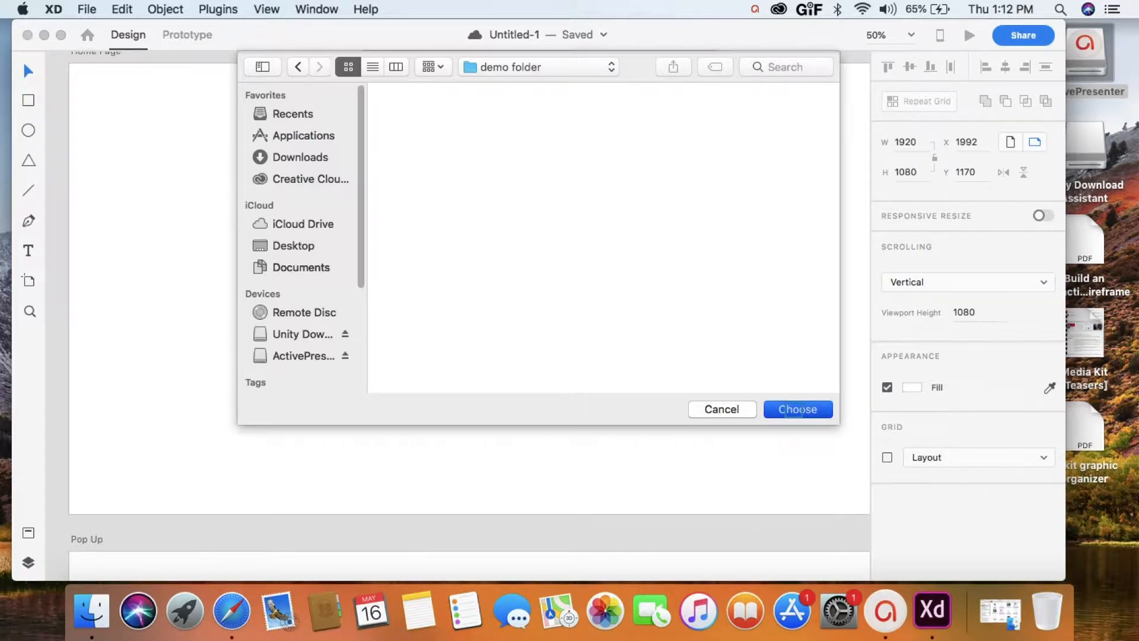
{"action": "left_click", "coordinate": [797, 409]}
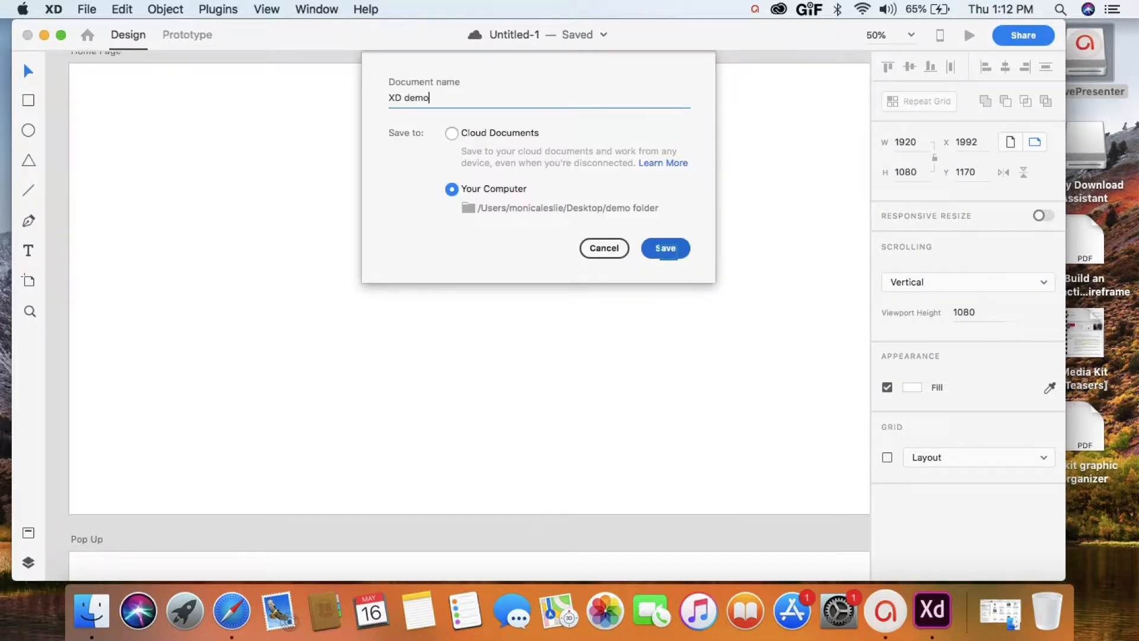
{"action": "left_click", "coordinate": [666, 249]}
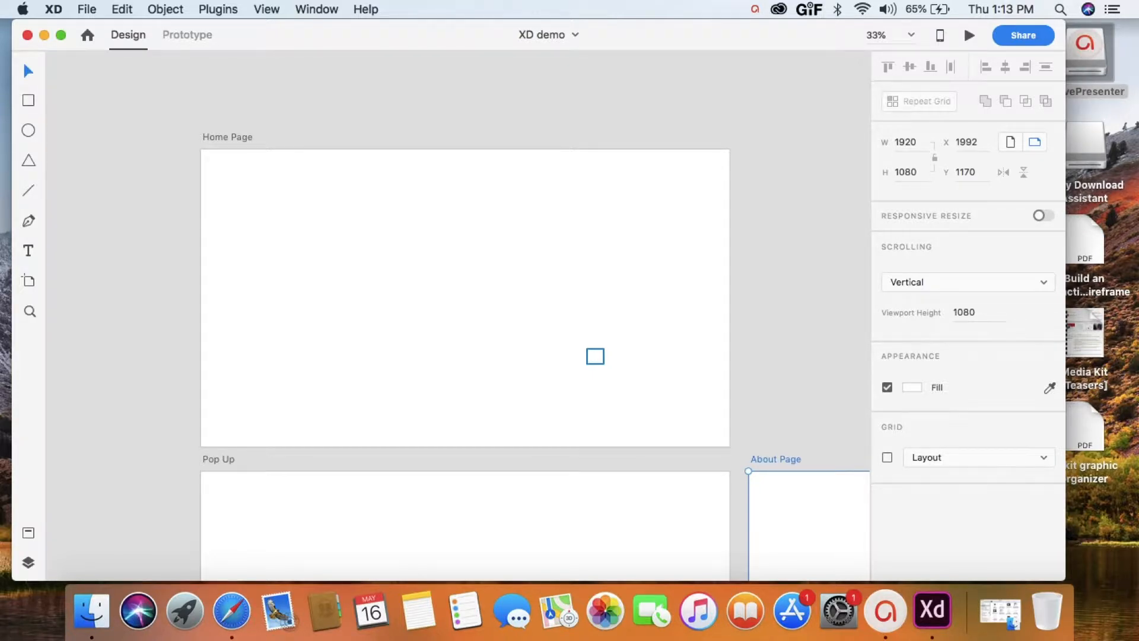
- Draw a wide rectangle about 1568 wide and 163 high across the upper part of the Home Page artboard
{"action": "key", "text": "r"}
{"action": "scroll", "coordinate": [595, 356], "scroll_direction": "down", "scroll_amount": 2}
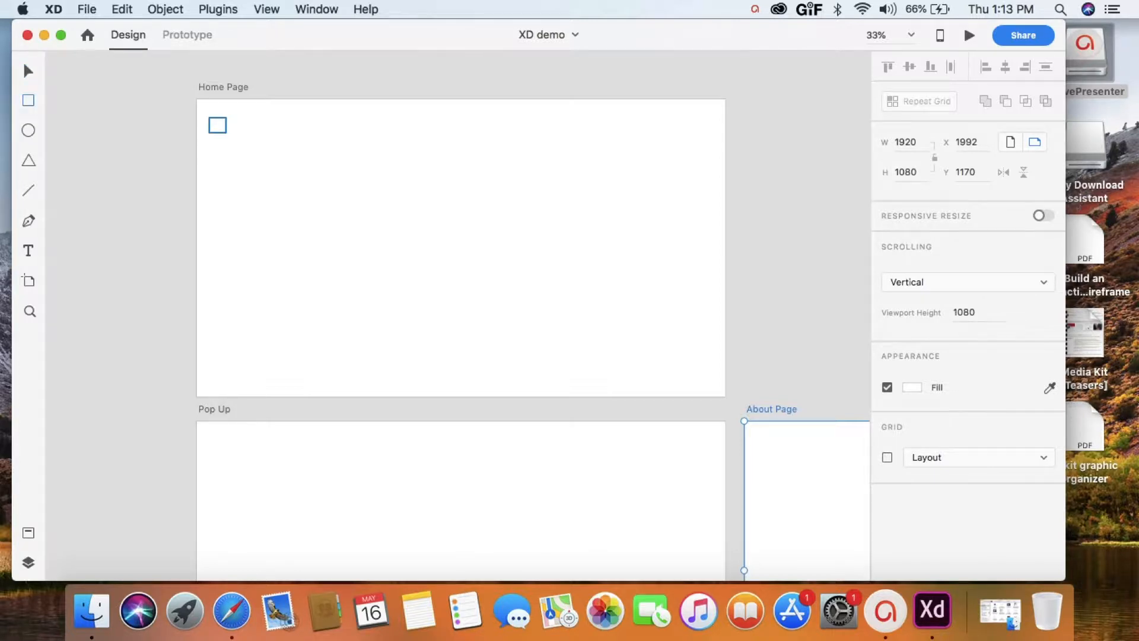
{"action": "left_click_drag", "start_coordinate": [218, 125], "coordinate": [661, 171]}
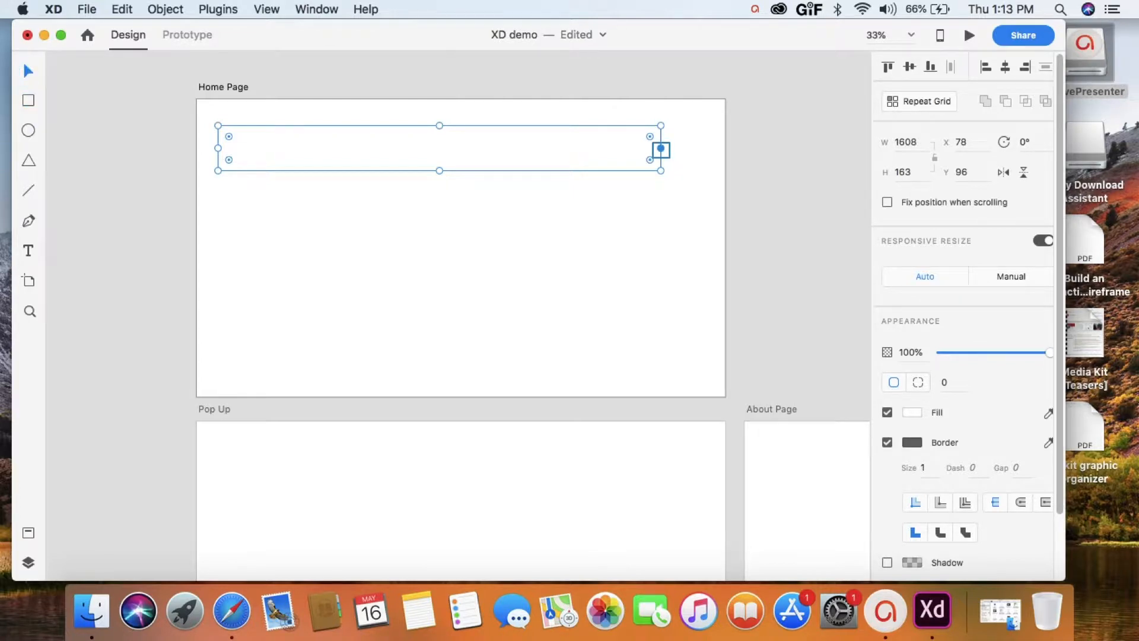
{"action": "left_click_drag", "start_coordinate": [660, 148], "coordinate": [650, 148]}
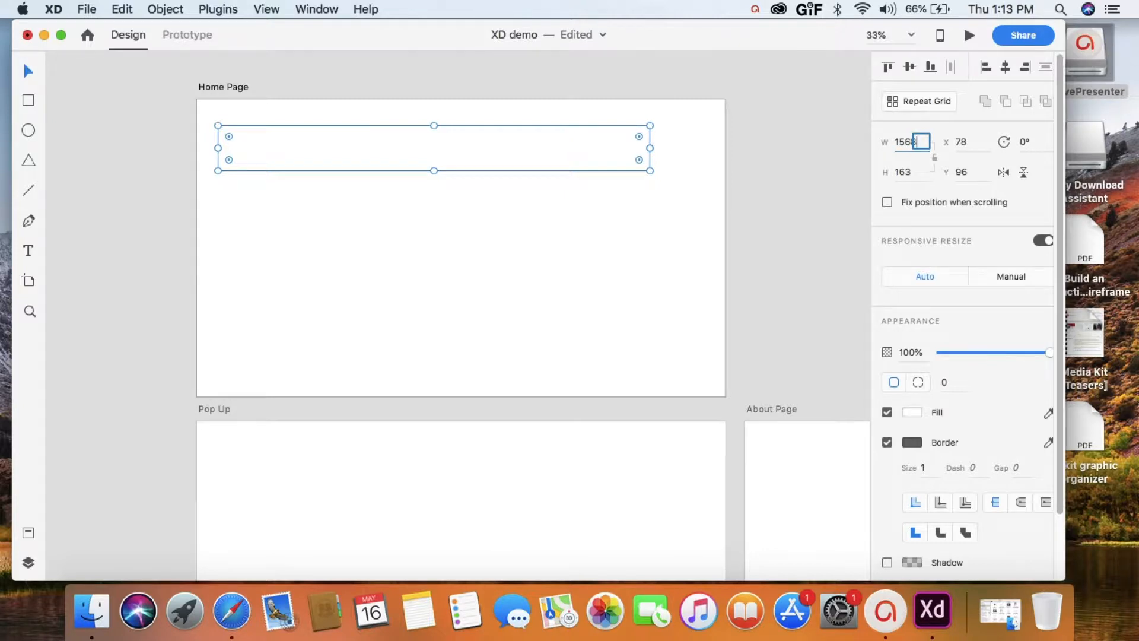
- Set the rectangle's width to 1600 and its height to 200
{"action": "type", "text": "1600"}
{"action": "left_click", "coordinate": [912, 172]}
{"action": "key", "text": "BackSpace"}
{"action": "key", "text": "BackSpace"}
{"action": "key", "text": "BackSpace"}
{"action": "type", "text": "200"}
{"action": "key", "text": "Return"}
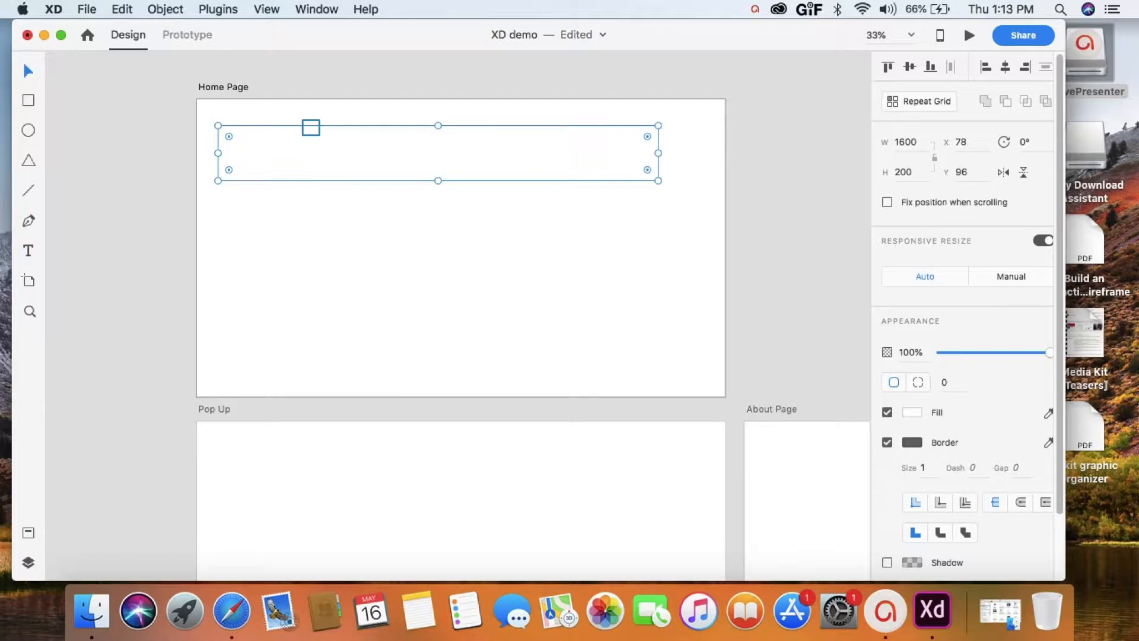
- Position the rectangle at X 160 and Y 75 on the Home Page artboard
{"action": "left_click", "coordinate": [964, 142]}
{"action": "type", "text": "160"}
{"action": "key", "text": "Tab"}
{"action": "type", "text": "88"}
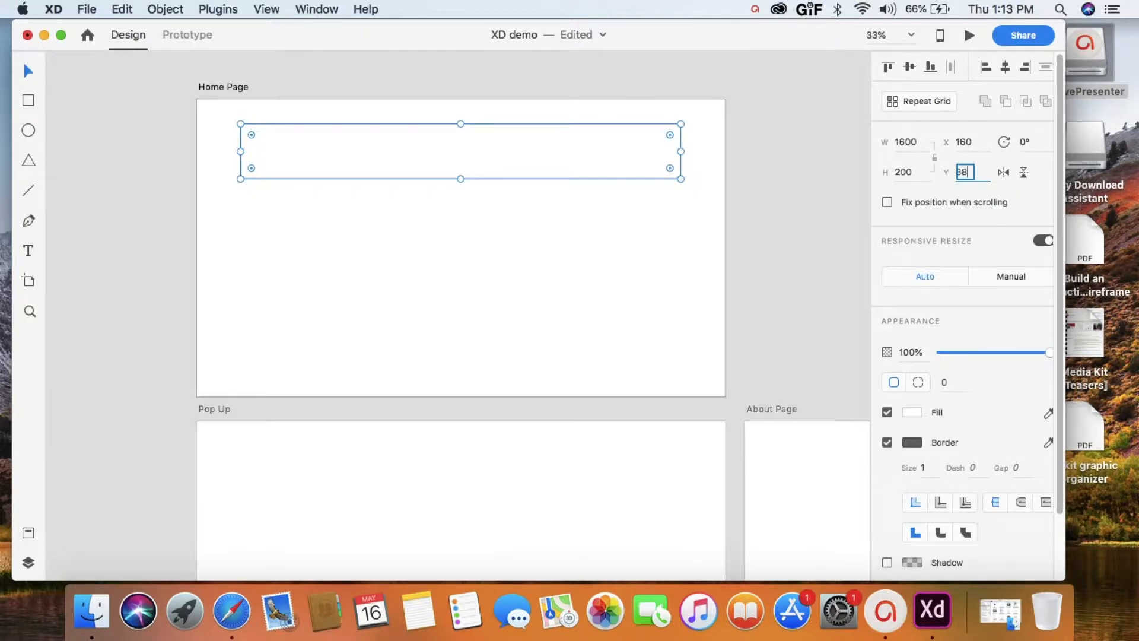
{"action": "type", "text": "75"}
- Duplicate the rectangle and place the copy just below the original, at about X 152 and Y 305
{"action": "right_click", "coordinate": [338, 228]}
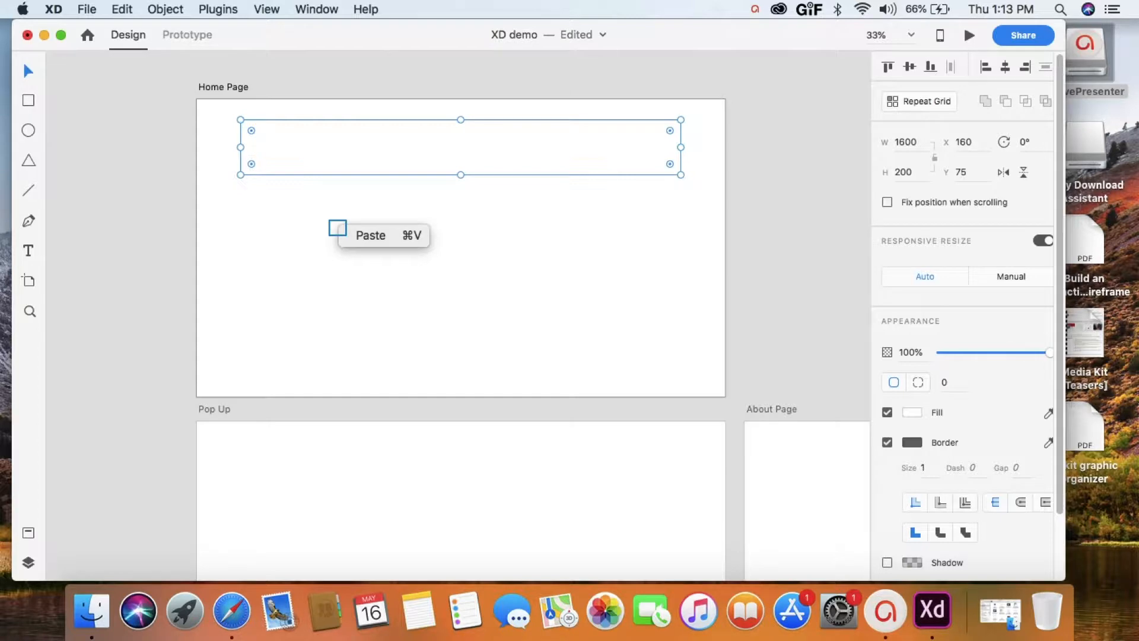
{"action": "left_click", "coordinate": [328, 178]}
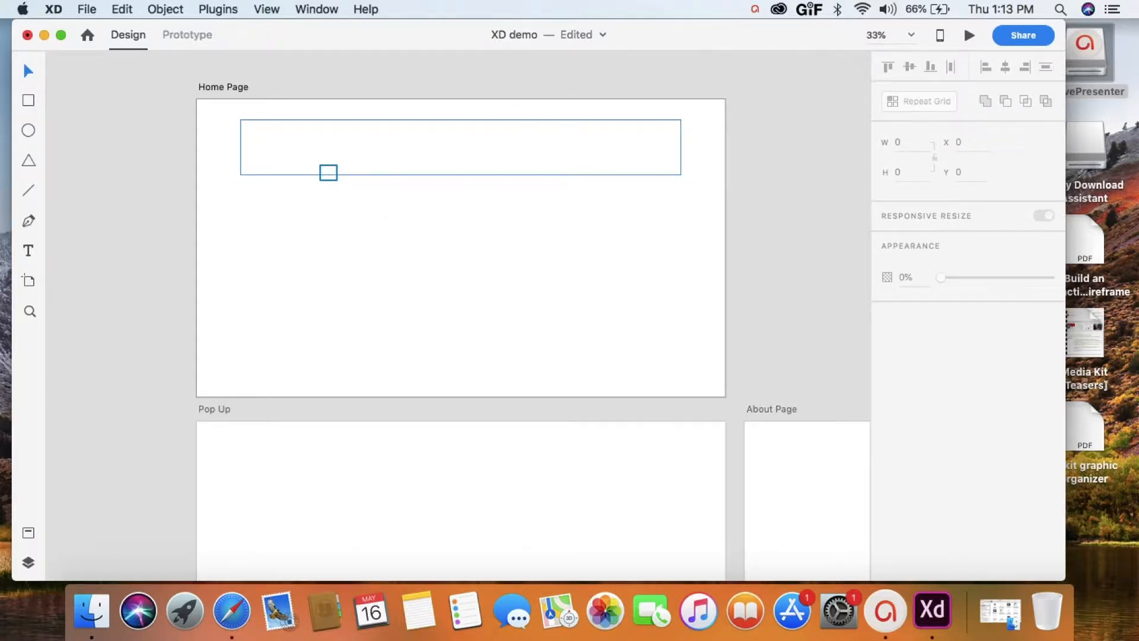
{"action": "left_click", "coordinate": [328, 172]}
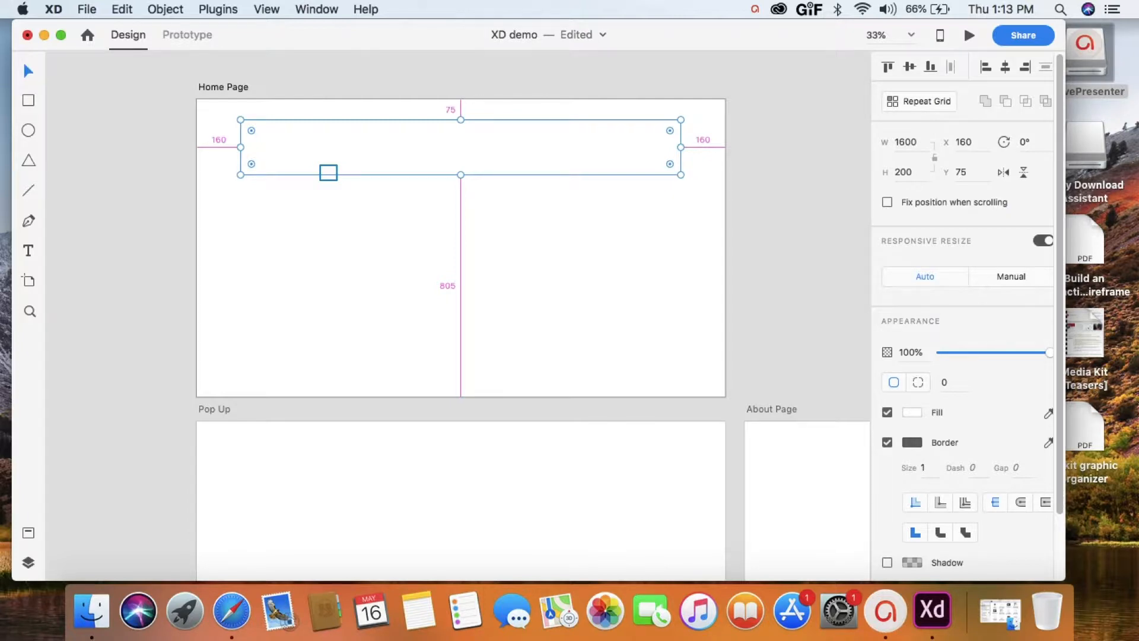
{"action": "left_click_drag", "start_coordinate": [328, 172], "coordinate": [458, 239]}
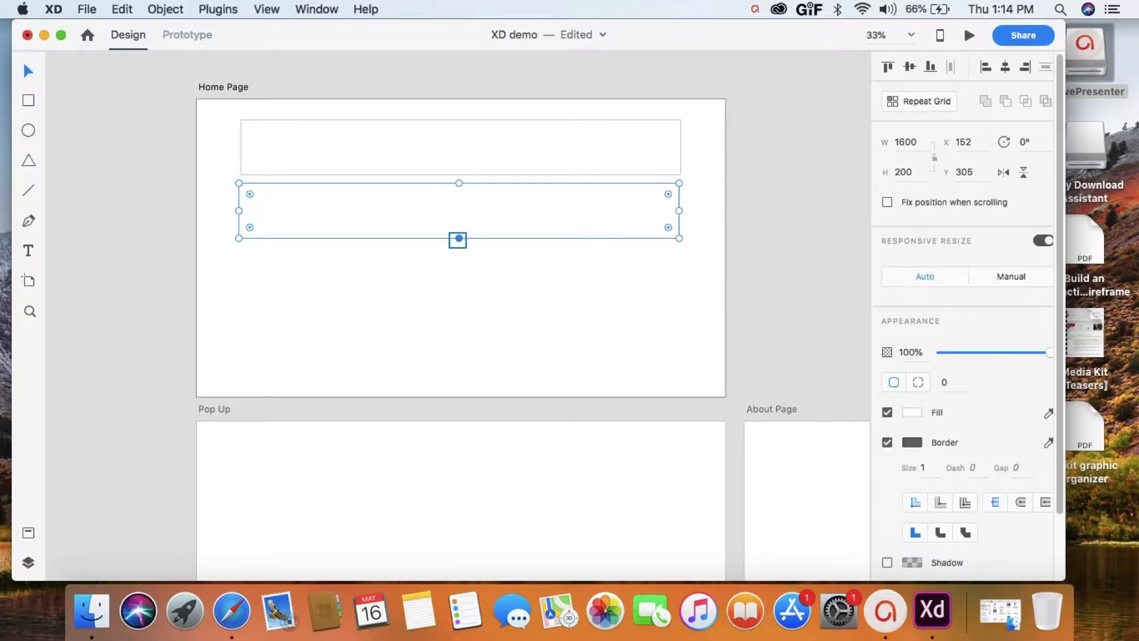
- Extend the lower rectangle on the Home Page artboard downward to a height of about 483
{"action": "left_click_drag", "start_coordinate": [457, 240], "coordinate": [460, 262]}
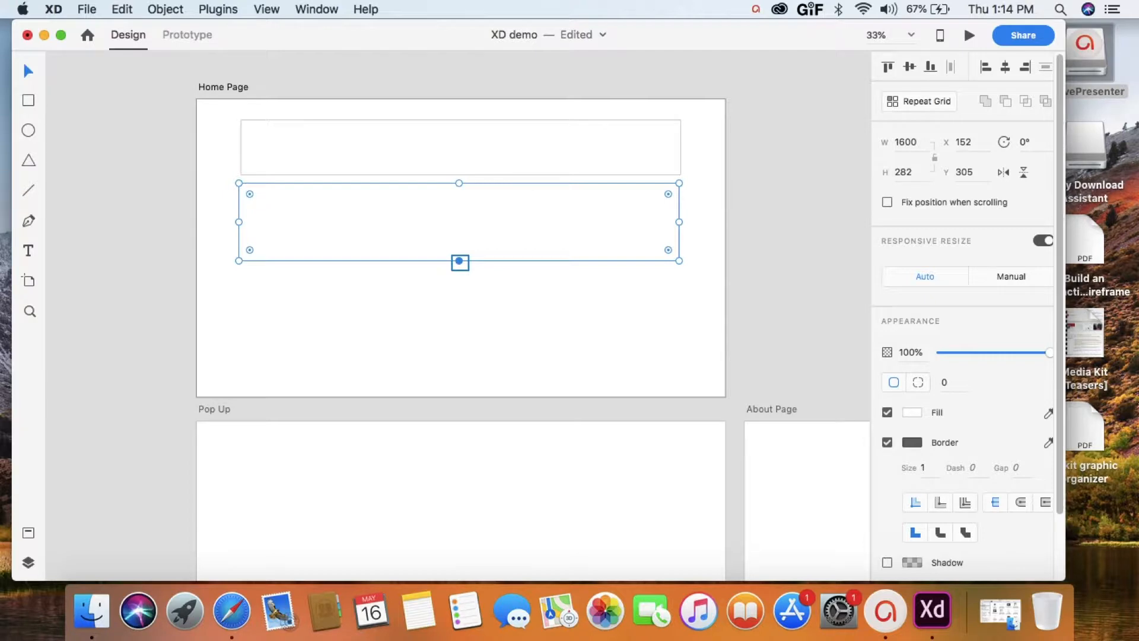
{"action": "left_click_drag", "start_coordinate": [459, 261], "coordinate": [459, 316]}
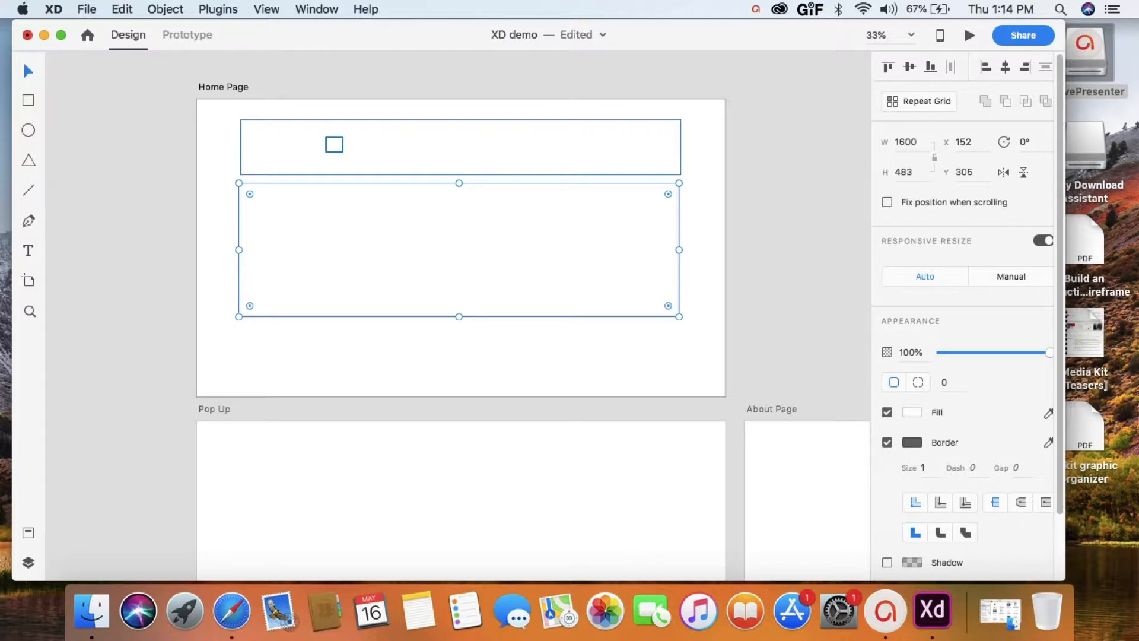
- Copy the top rectangle and place the duplicate below the tall middle one, at about X 160 and Y 818
{"action": "right_click", "coordinate": [334, 144]}
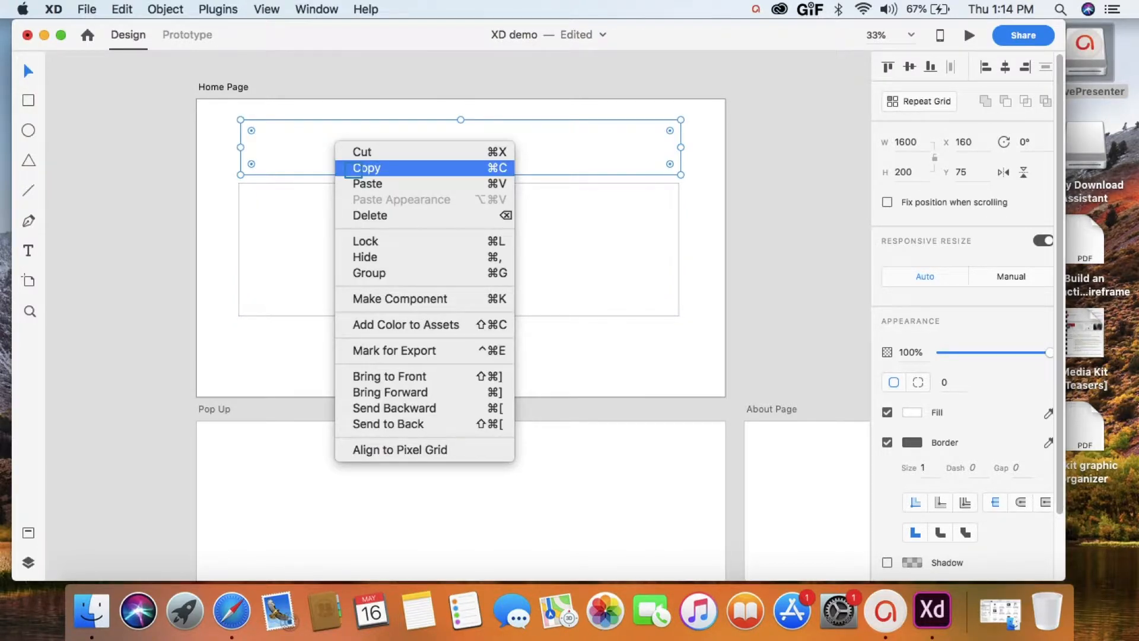
{"action": "left_click", "coordinate": [354, 168]}
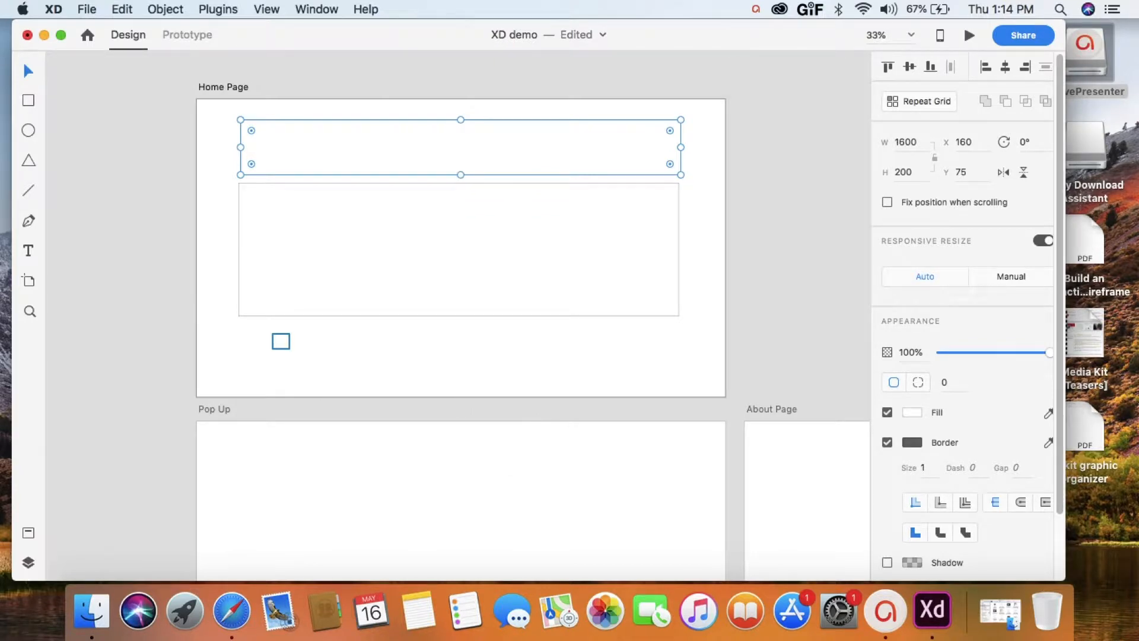
{"action": "right_click", "coordinate": [280, 341]}
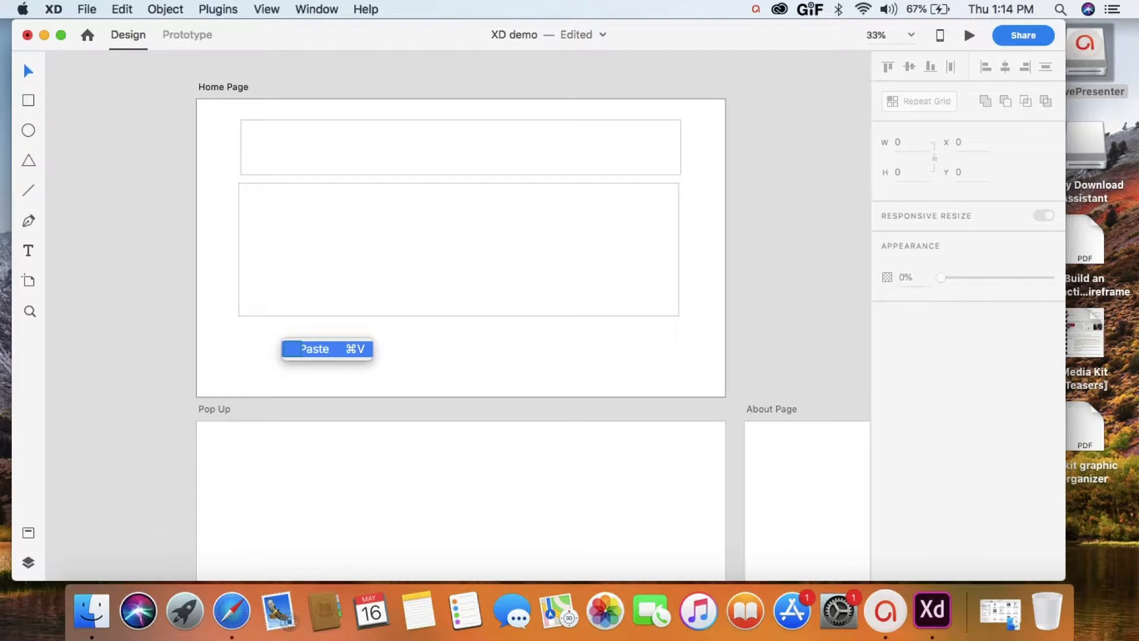
{"action": "left_click", "coordinate": [303, 349]}
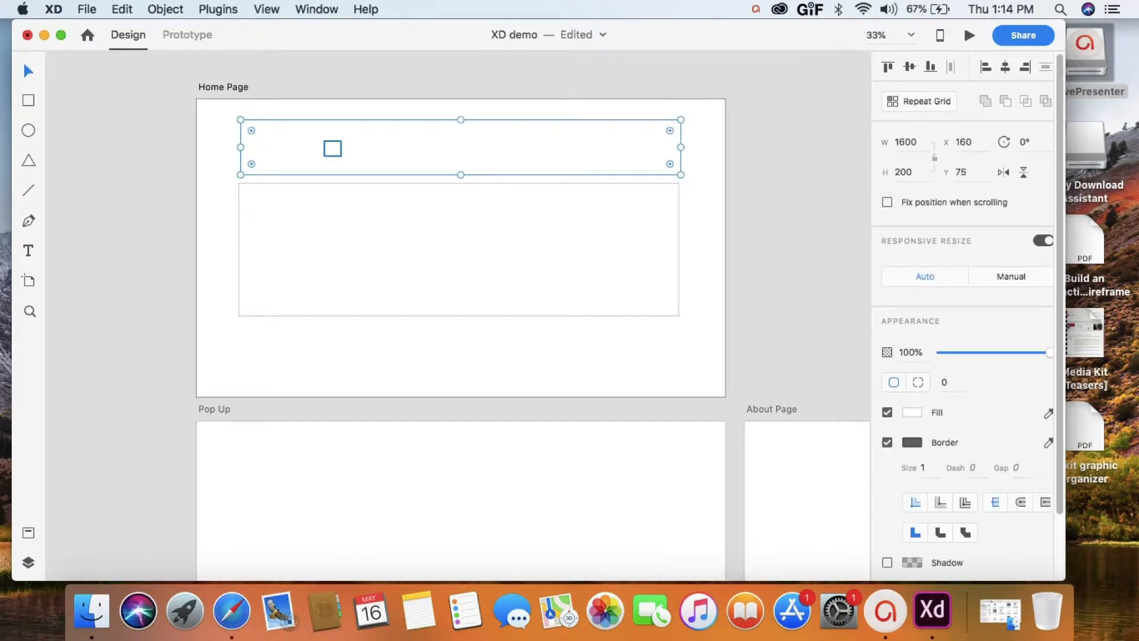
{"action": "left_click_drag", "start_coordinate": [332, 149], "coordinate": [333, 353]}
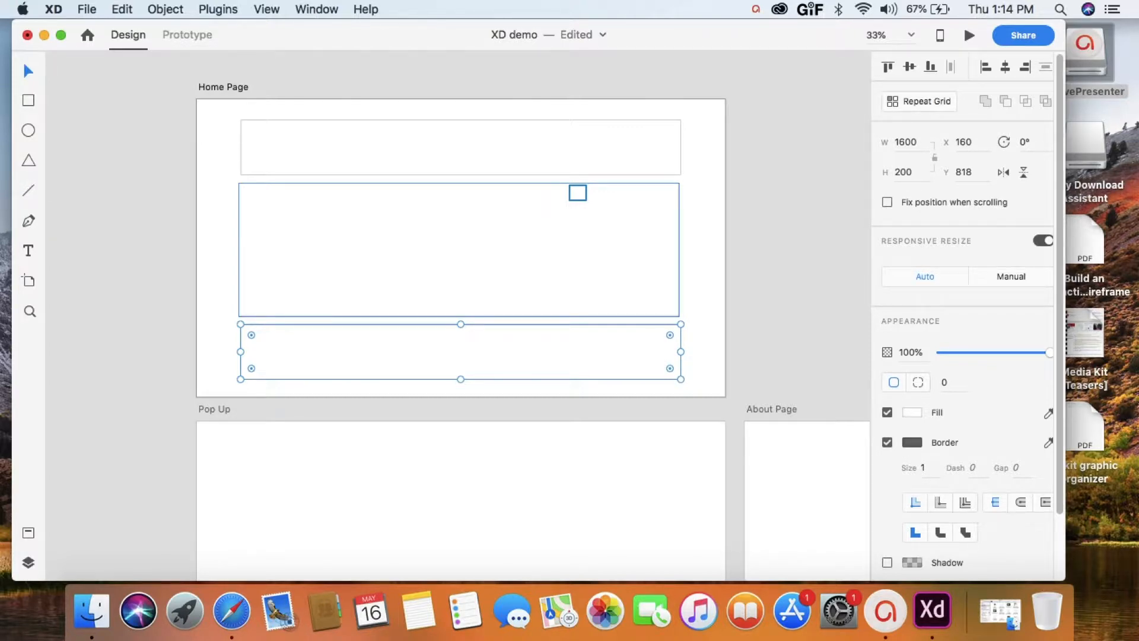
- Move the middle rectangle out of line with the other two, to about X 88 and Y 316
{"action": "left_click_drag", "start_coordinate": [577, 193], "coordinate": [560, 196]}
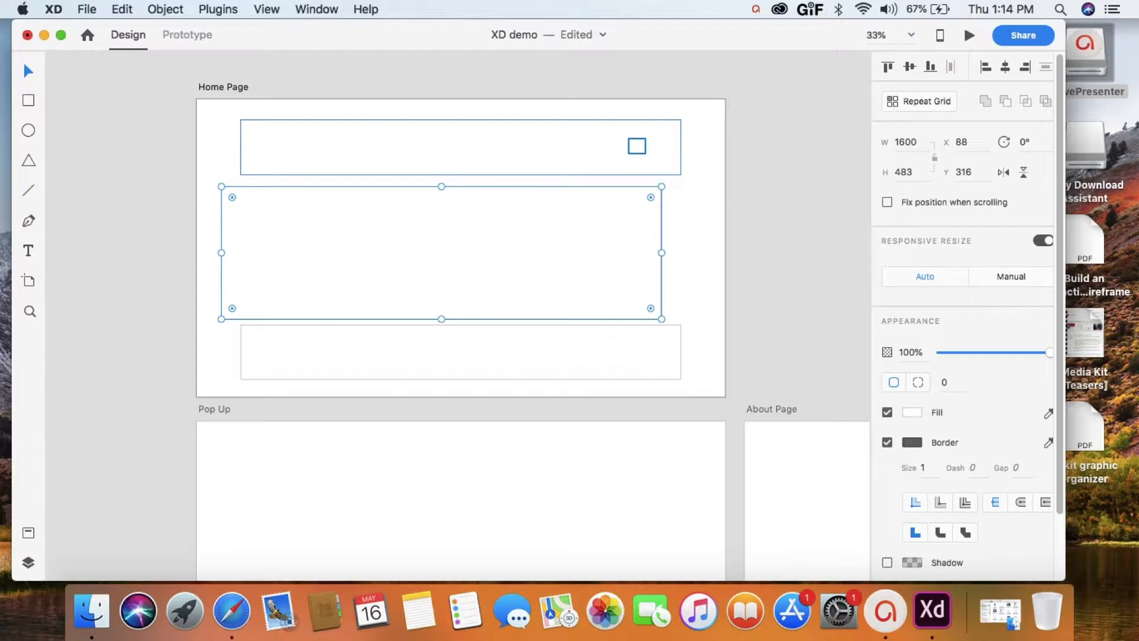
- Align the right edges of all three Home Page rectangles and distribute them evenly in the vertical direction
{"action": "left_click", "coordinate": [636, 146]}
{"action": "right_click", "coordinate": [633, 206]}
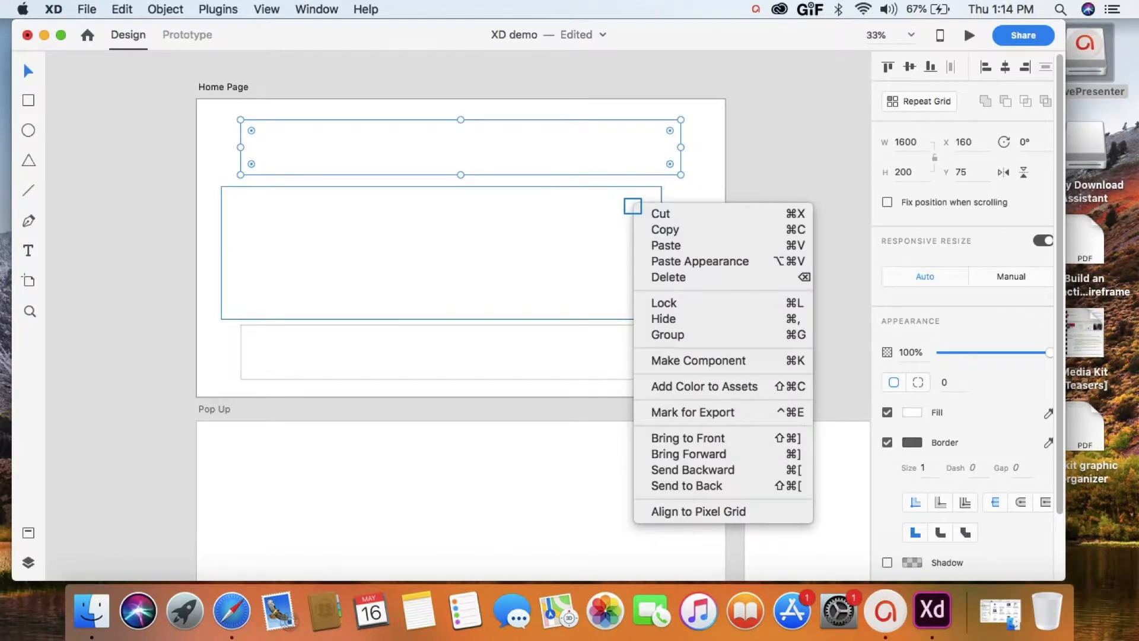
{"action": "left_click", "coordinate": [632, 206], "text": "shift"}
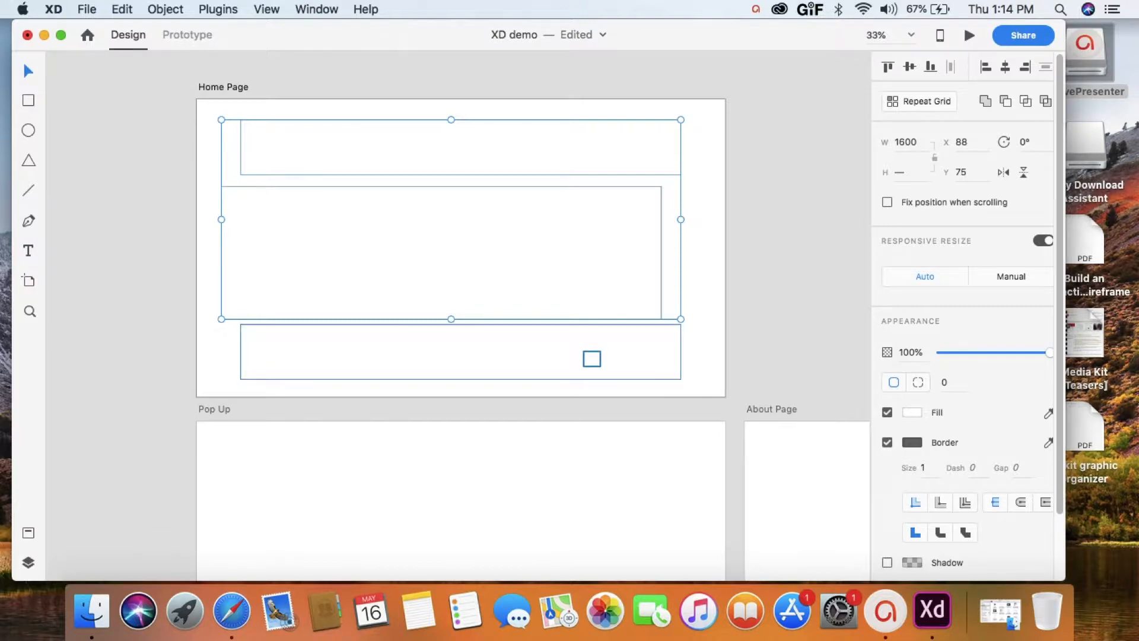
{"action": "left_click", "coordinate": [591, 359], "text": "shift"}
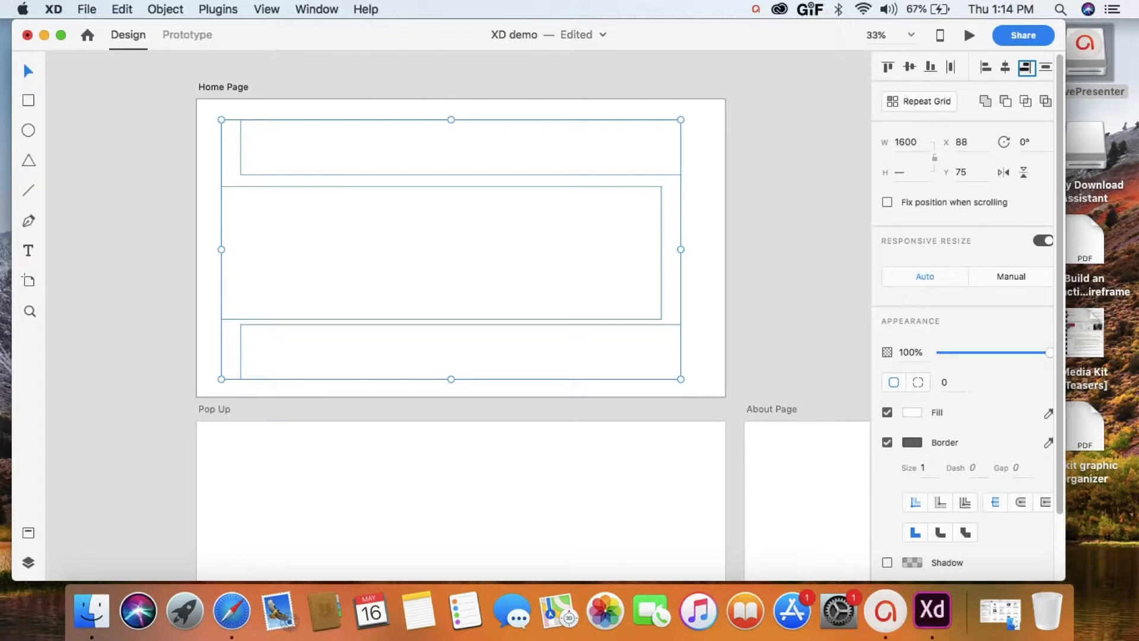
{"action": "left_click", "coordinate": [1026, 67]}
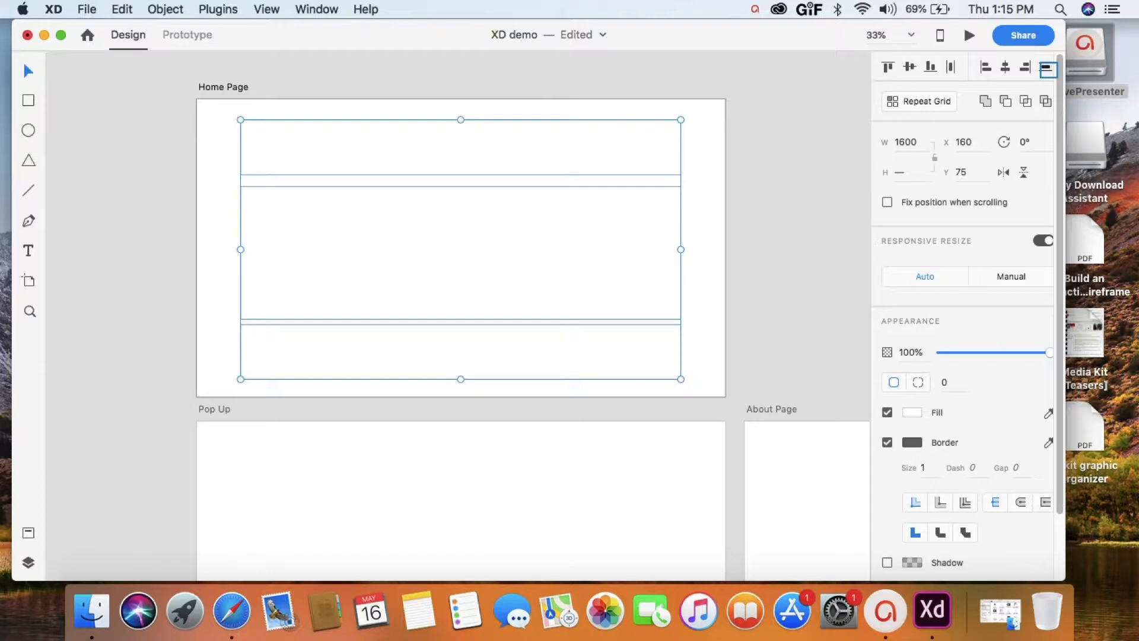
{"action": "left_click", "coordinate": [1047, 68]}
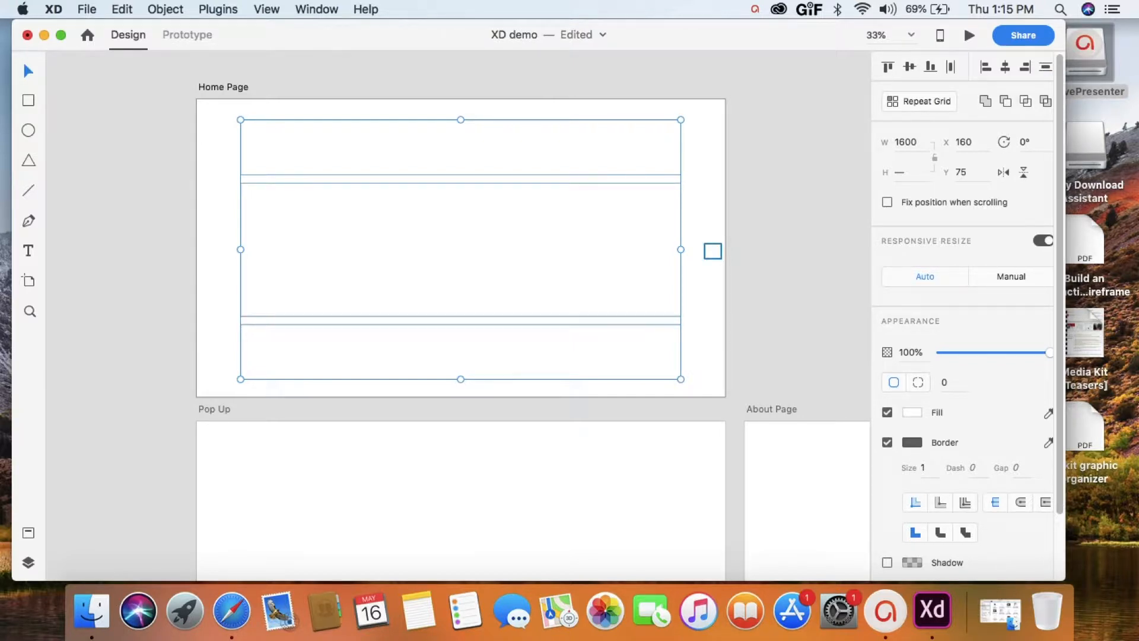
{"action": "left_click", "coordinate": [712, 251]}
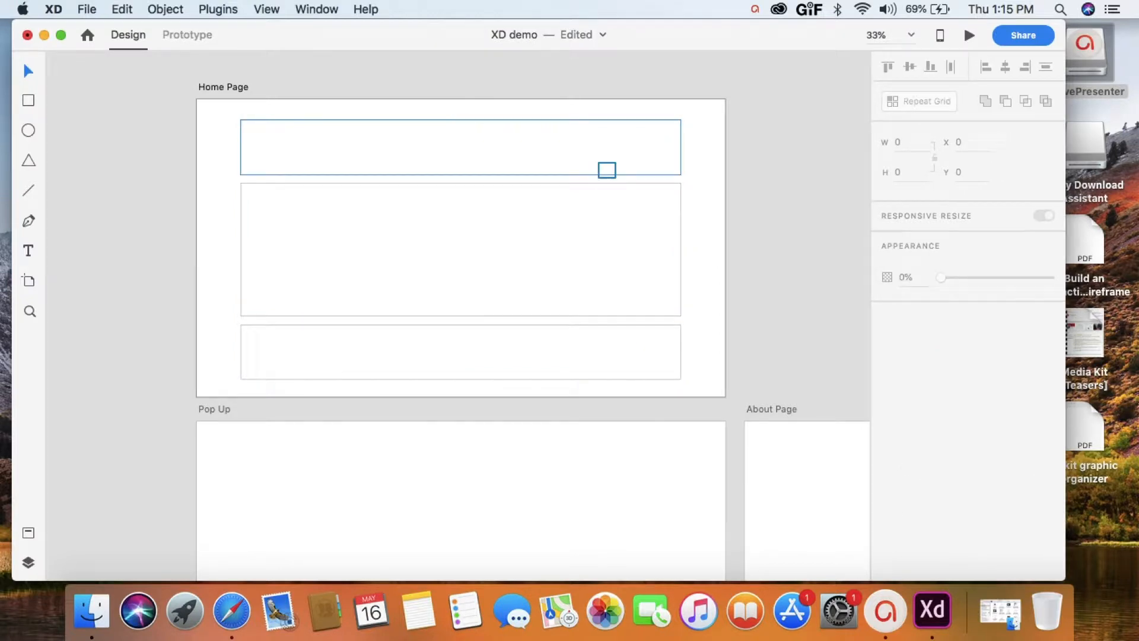
- Set the border size of all three Home Page rectangles to 3
{"action": "left_click", "coordinate": [607, 171]}
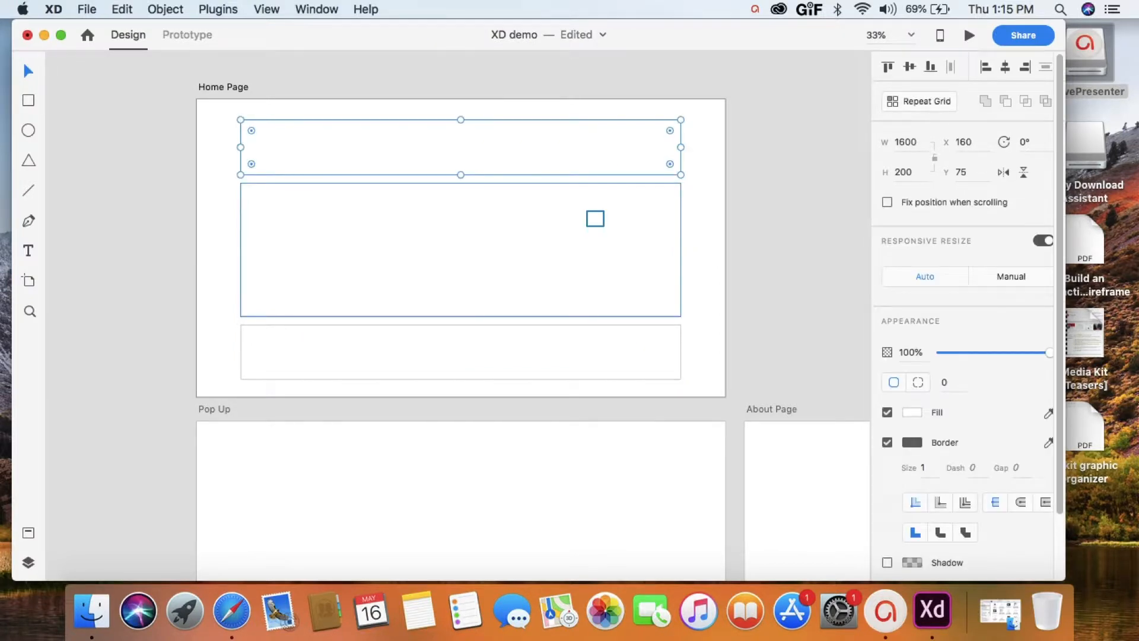
{"action": "left_click", "coordinate": [595, 219], "text": "shift"}
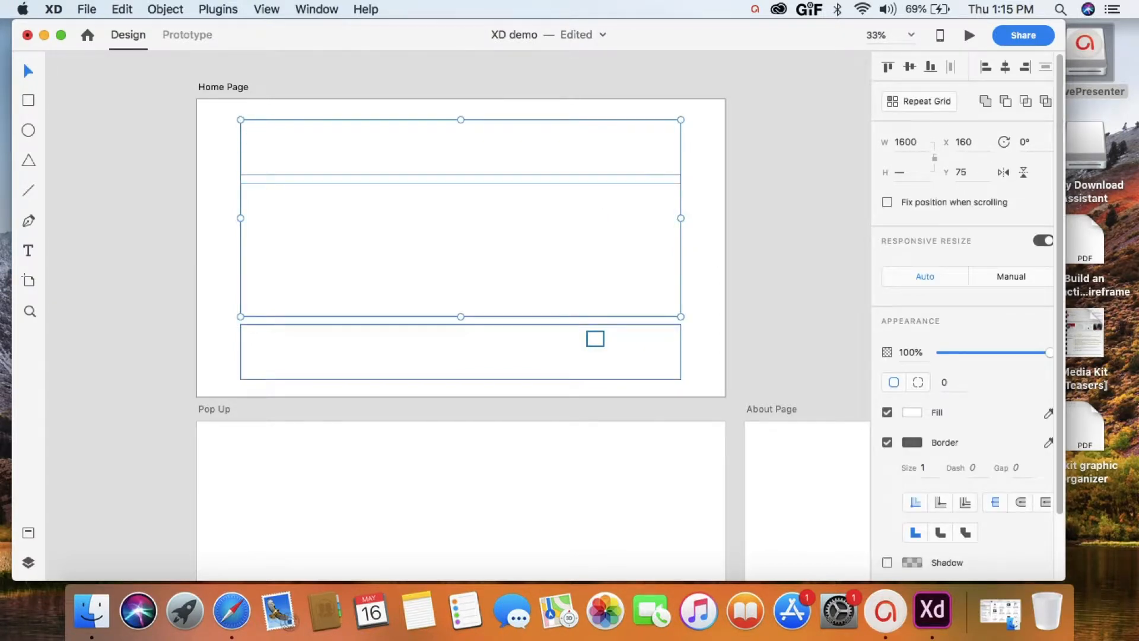
{"action": "left_click", "coordinate": [595, 338], "text": "shift"}
{"action": "left_click", "coordinate": [923, 468]}
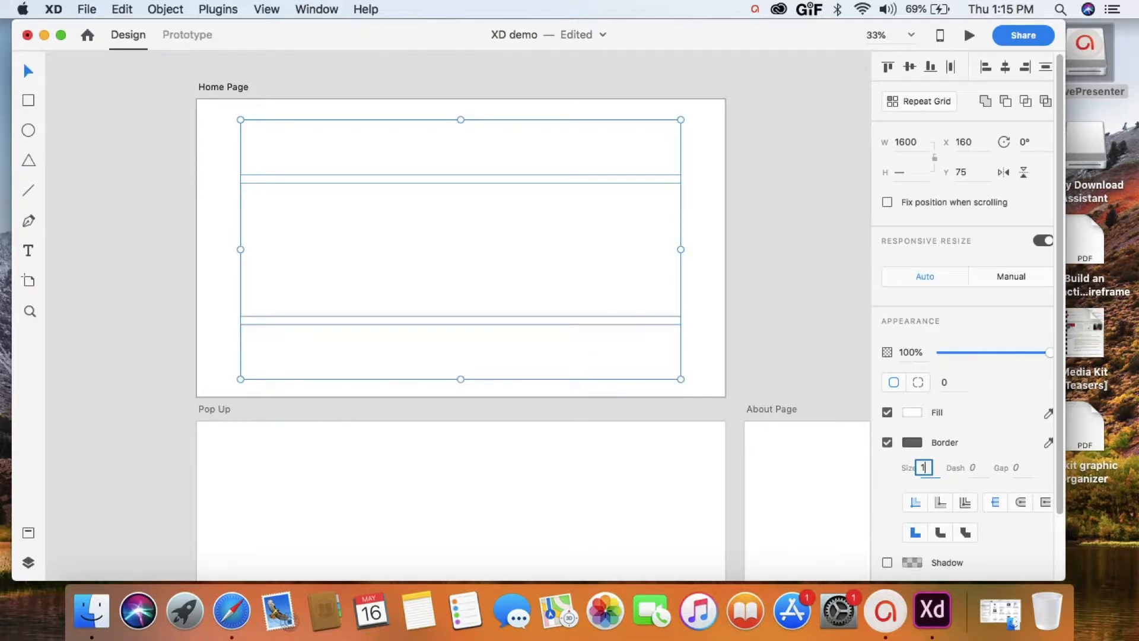
{"action": "type", "text": "3"}
- Group the three rectangles and nudge the group up to Y 69
{"action": "right_click", "coordinate": [635, 307]}
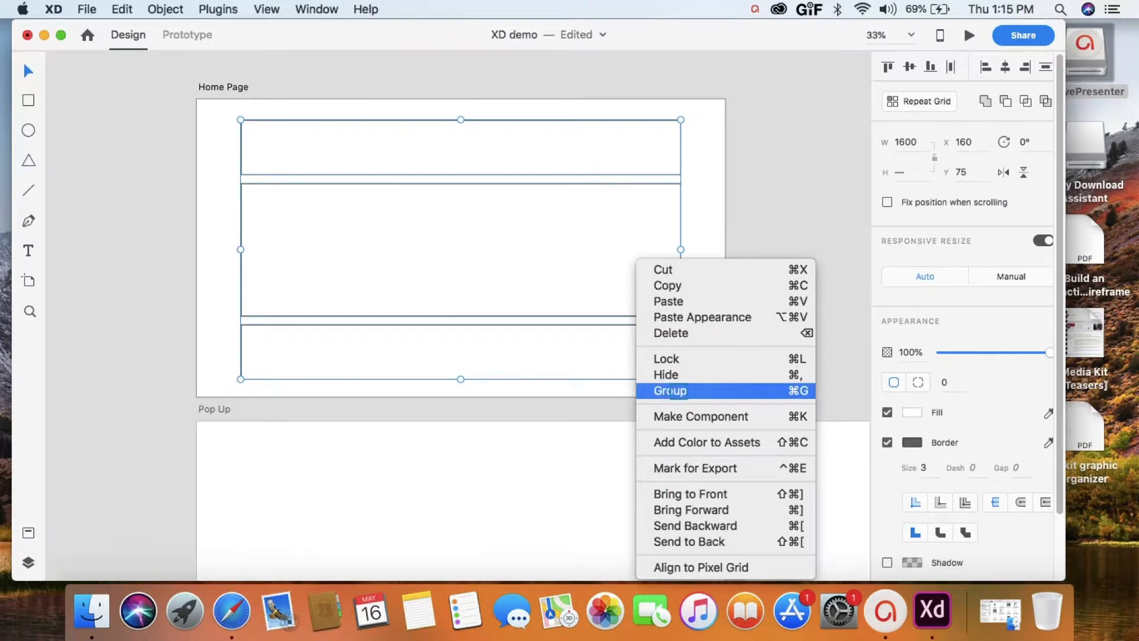
{"action": "left_click", "coordinate": [670, 390]}
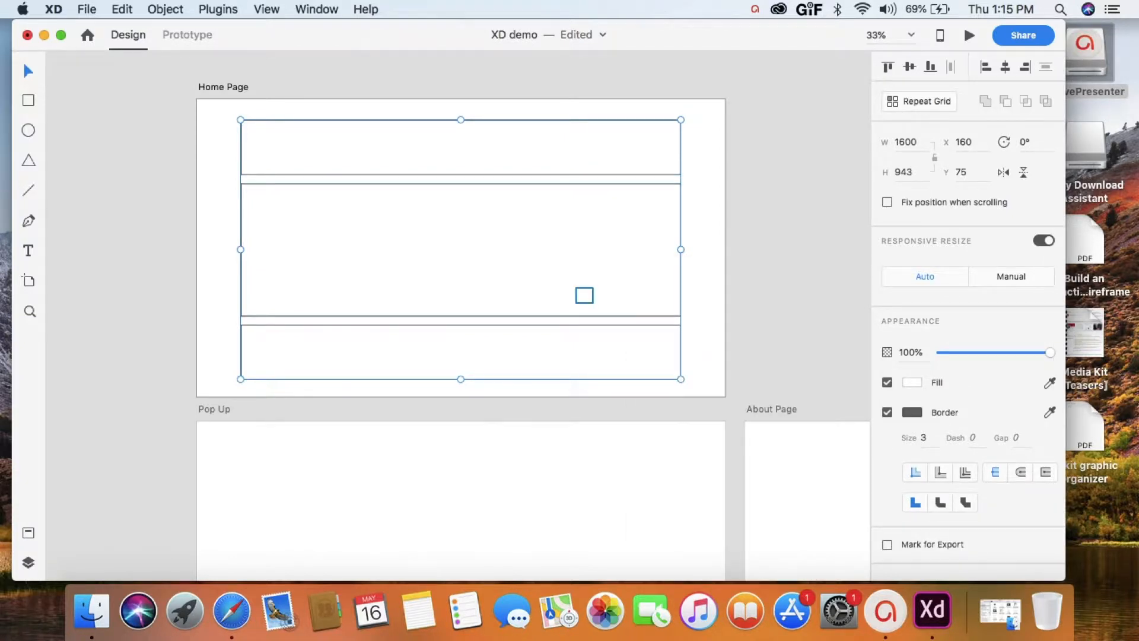
{"action": "key", "text": "Up"}
{"action": "key", "text": "Up"}
{"action": "key", "text": "Up"}
{"action": "key", "text": "Up"}
{"action": "key", "text": "Up"}
{"action": "key", "text": "Up"}
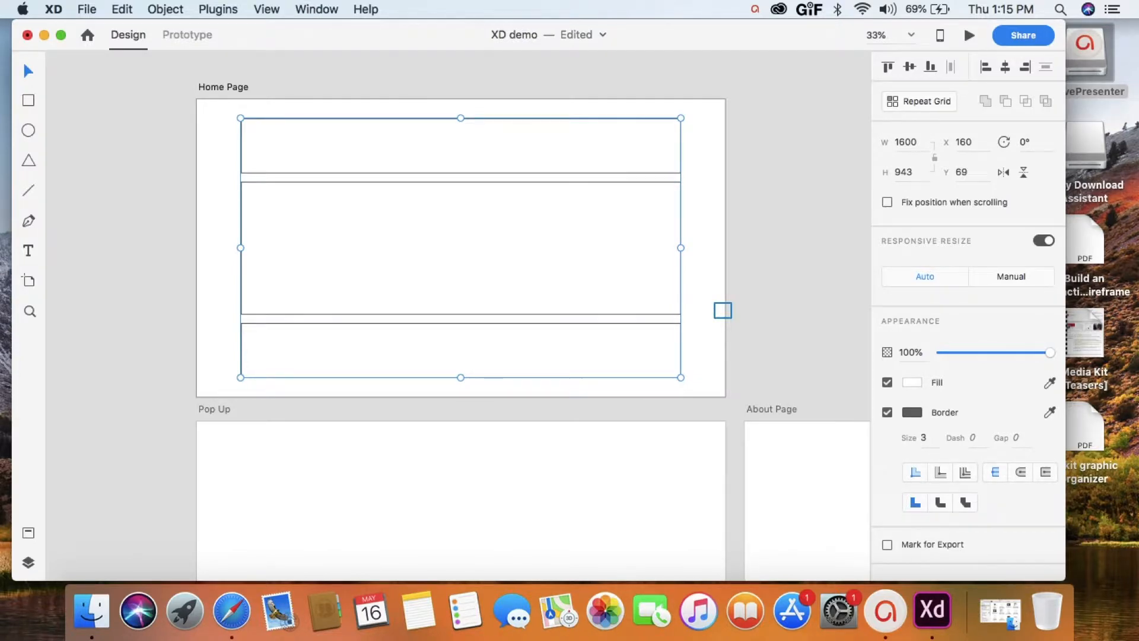
- Add the text "Header" inside the top rectangle of the Home Page, at about X 604 and Y 160
{"action": "key", "text": "t"}
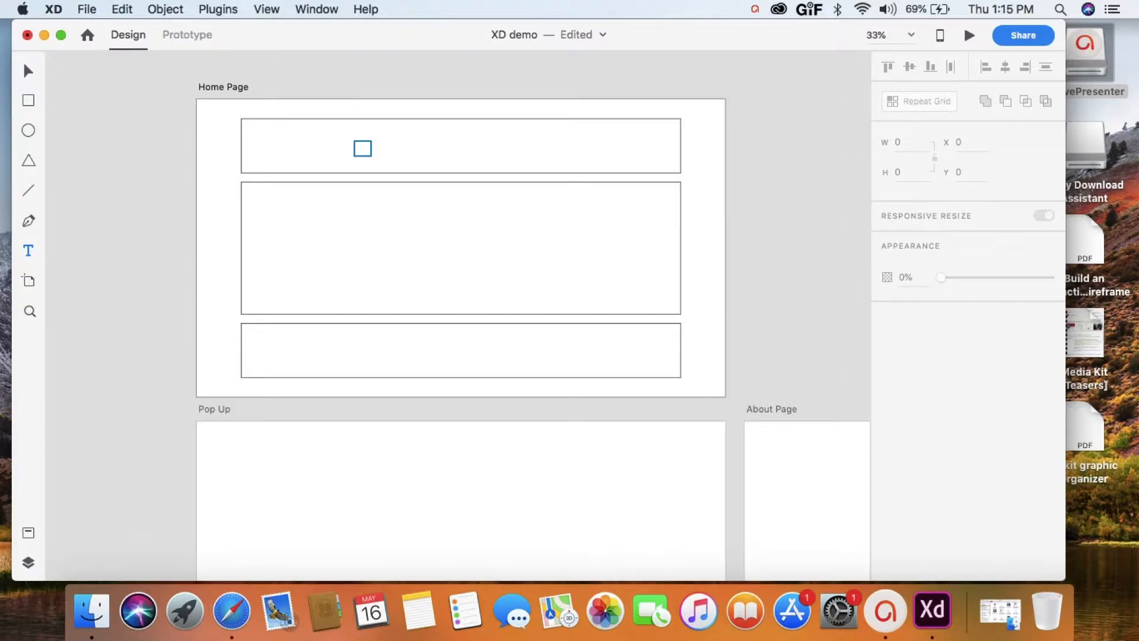
{"action": "left_click", "coordinate": [362, 149]}
{"action": "type", "text": "Header"}
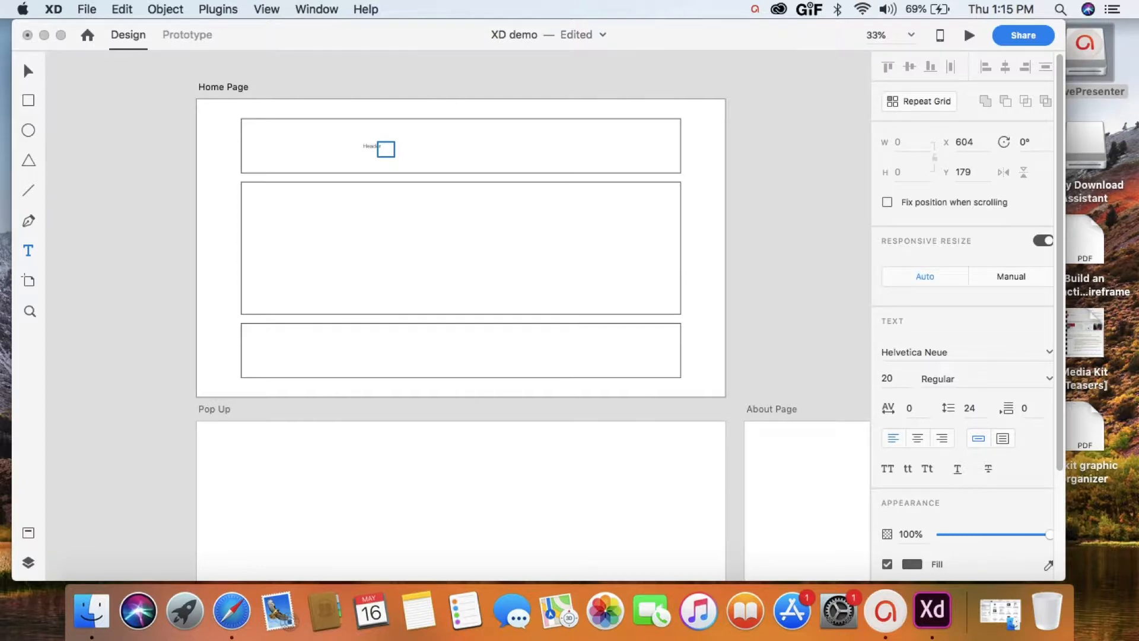
{"action": "key", "text": "Escape"}
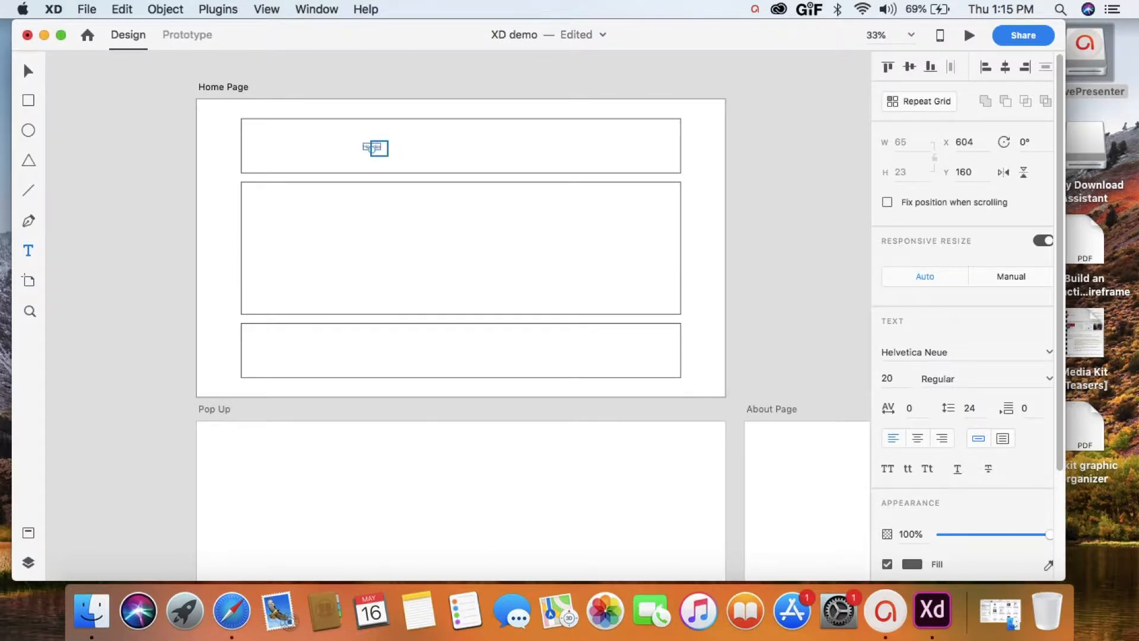
- Enlarge the Header text to a font size of about 61
{"action": "double_click", "coordinate": [367, 148]}
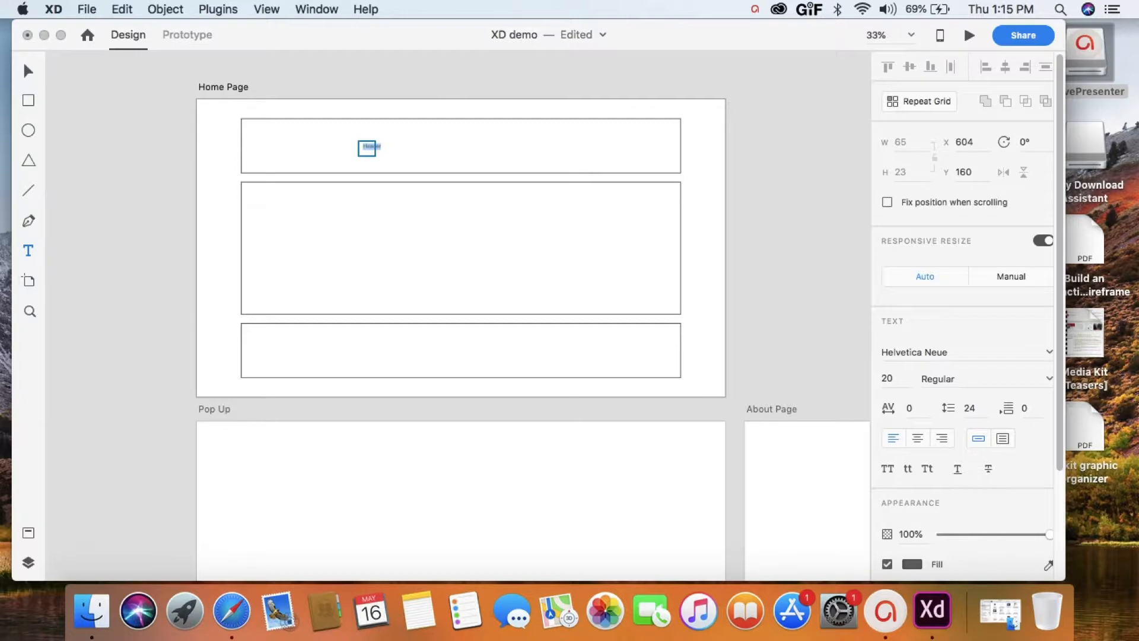
{"action": "key", "text": "BackSpace"}
{"action": "key", "text": "Escape"}
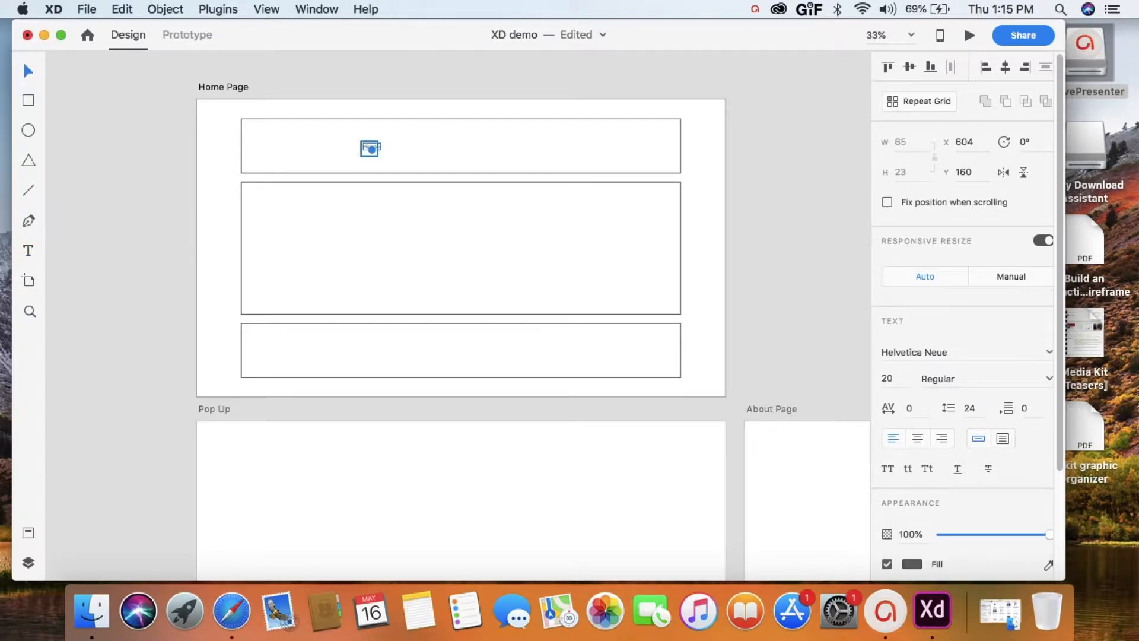
{"action": "key", "text": "ctrl+z"}
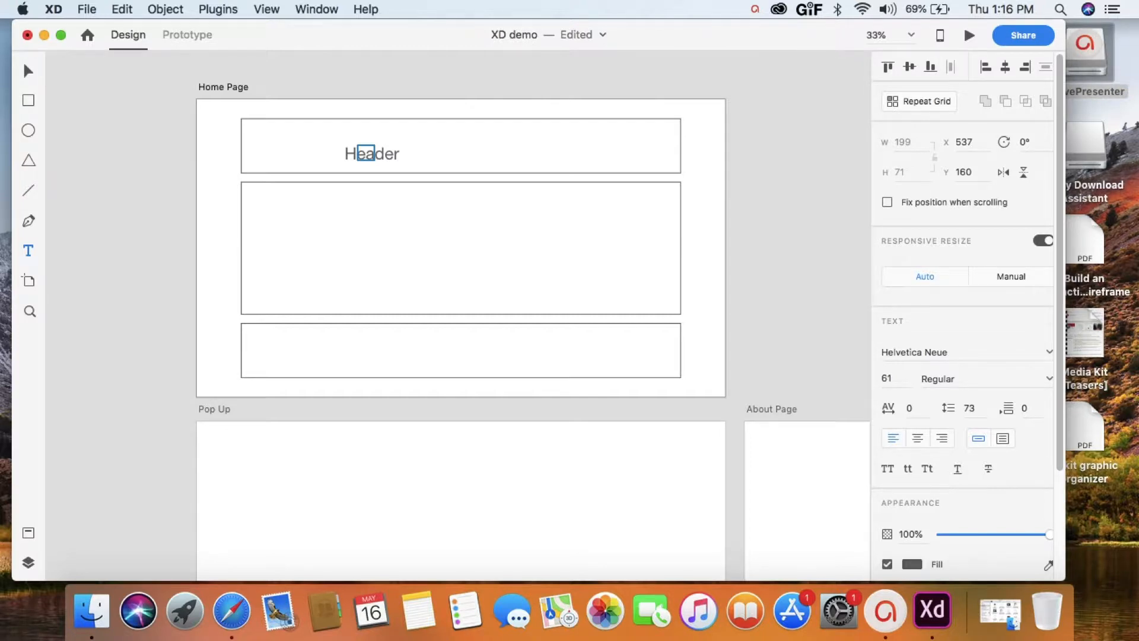
- Try the Impact font on the Header text and settle on Arial
{"action": "double_click", "coordinate": [366, 152]}
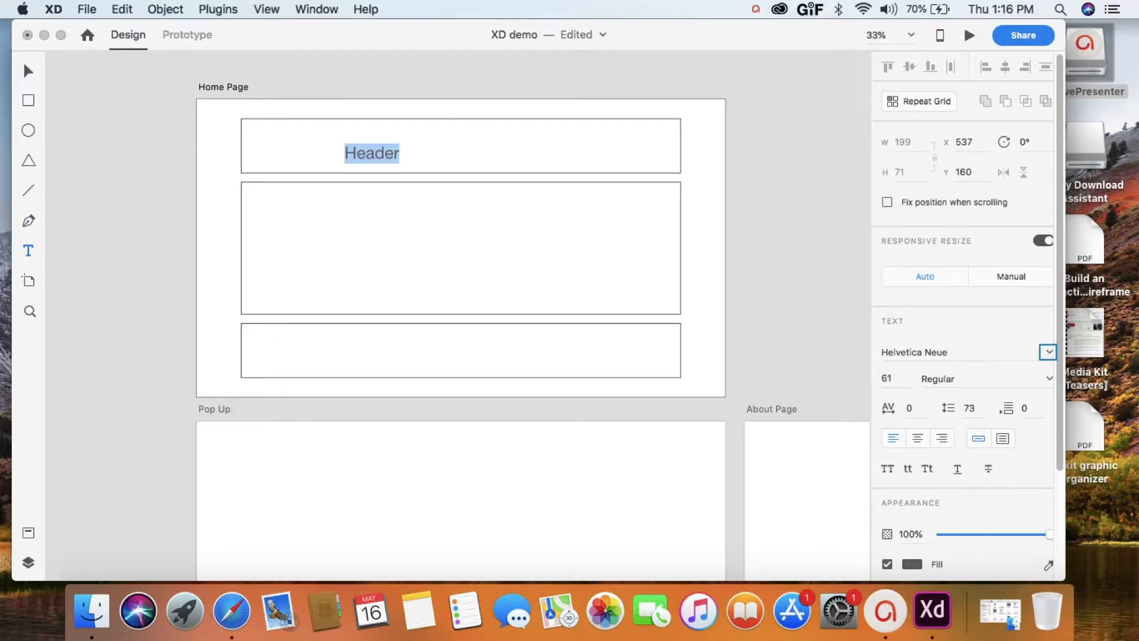
{"action": "left_click", "coordinate": [1048, 351]}
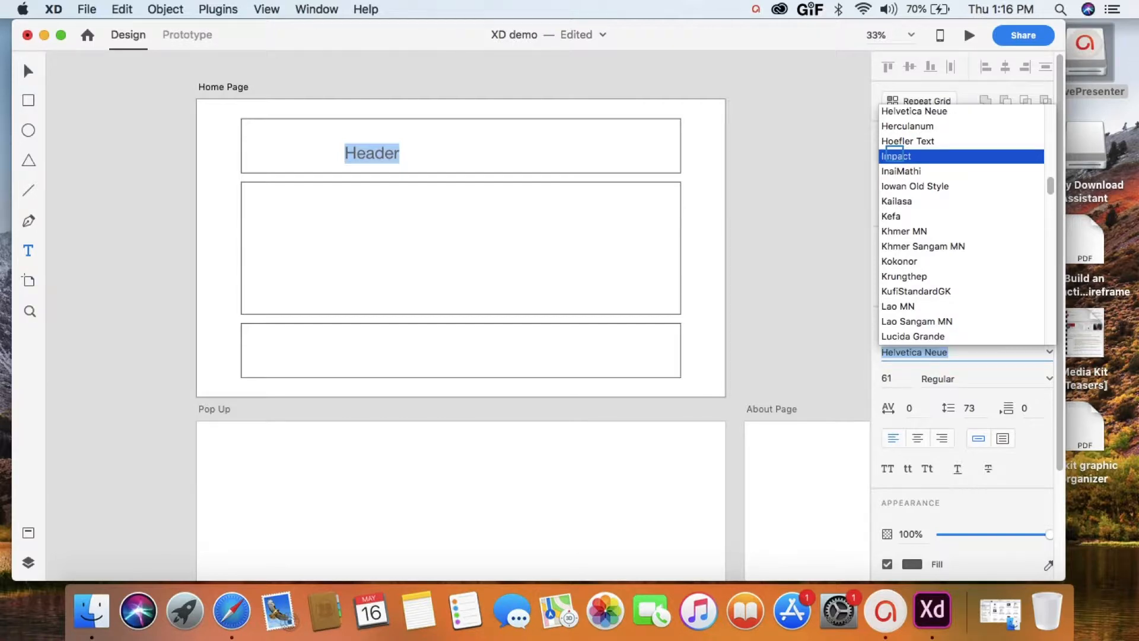
{"action": "left_click", "coordinate": [896, 155]}
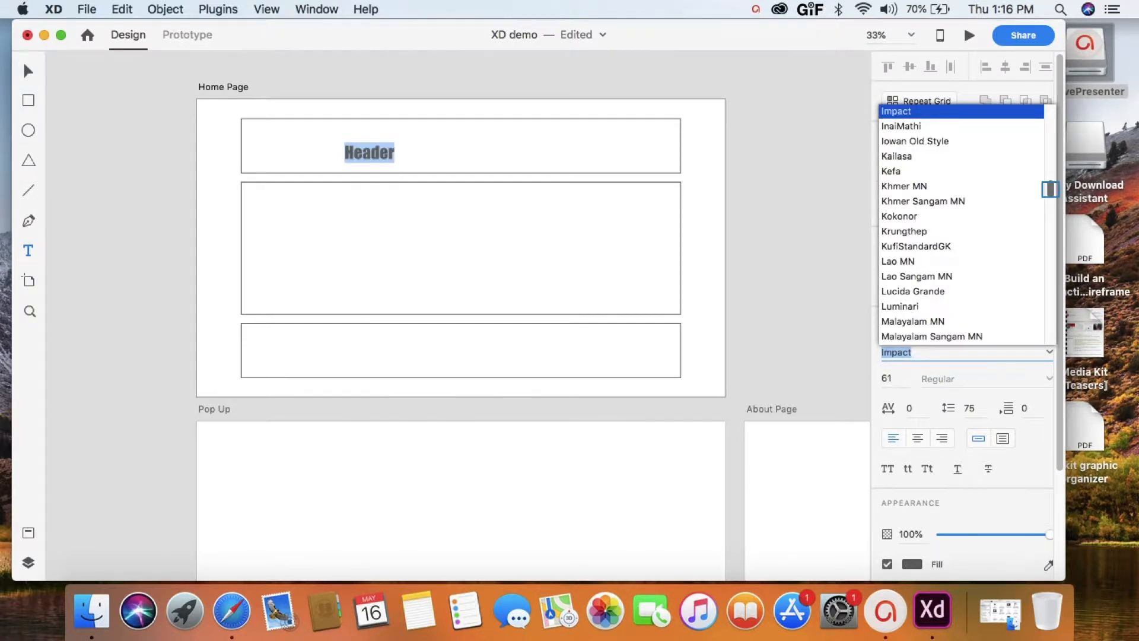
{"action": "left_click_drag", "start_coordinate": [1049, 189], "coordinate": [1047, 131]}
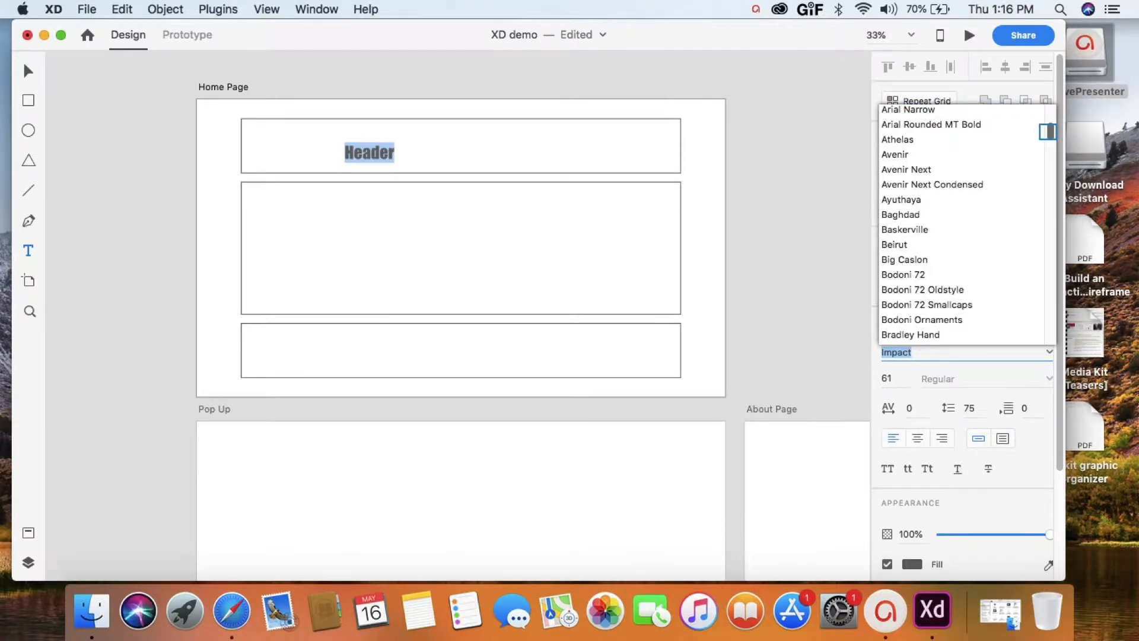
{"action": "left_click_drag", "start_coordinate": [1048, 131], "coordinate": [959, 111]}
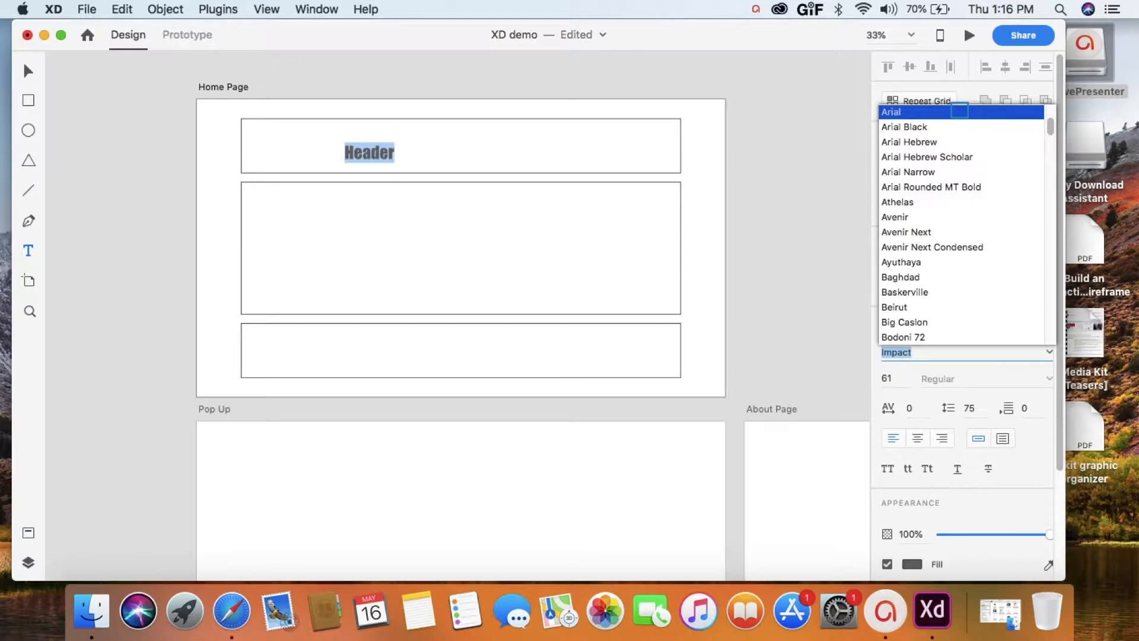
{"action": "left_click", "coordinate": [959, 111]}
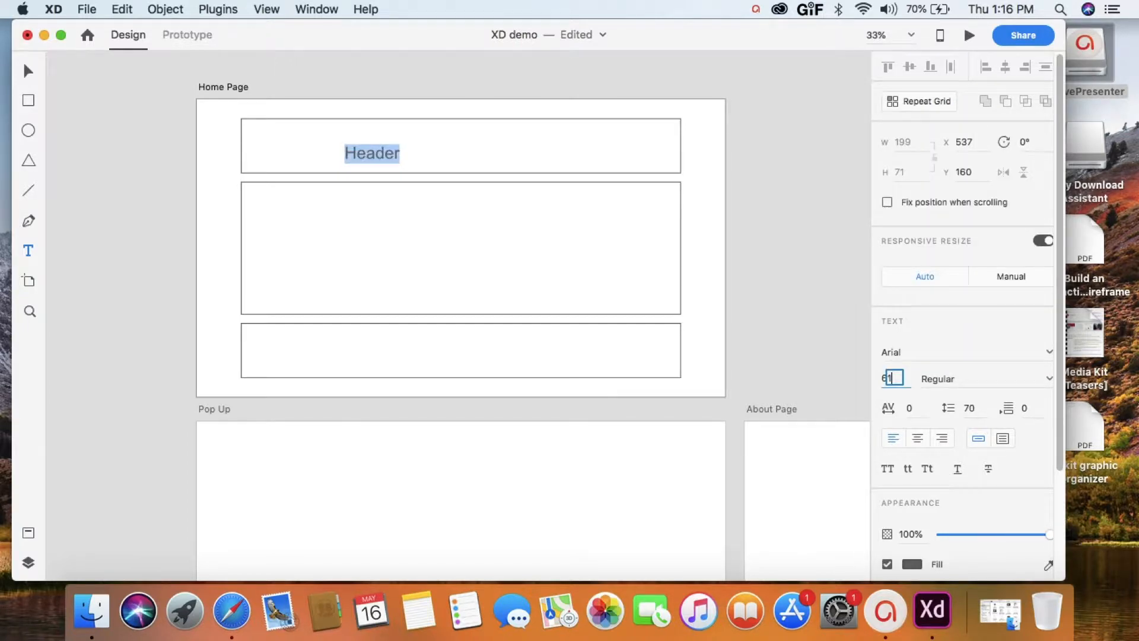
- Set the Header text's font size to 65 and its character spacing to 24
{"action": "type", "text": "5"}
{"action": "key", "text": "Tab"}
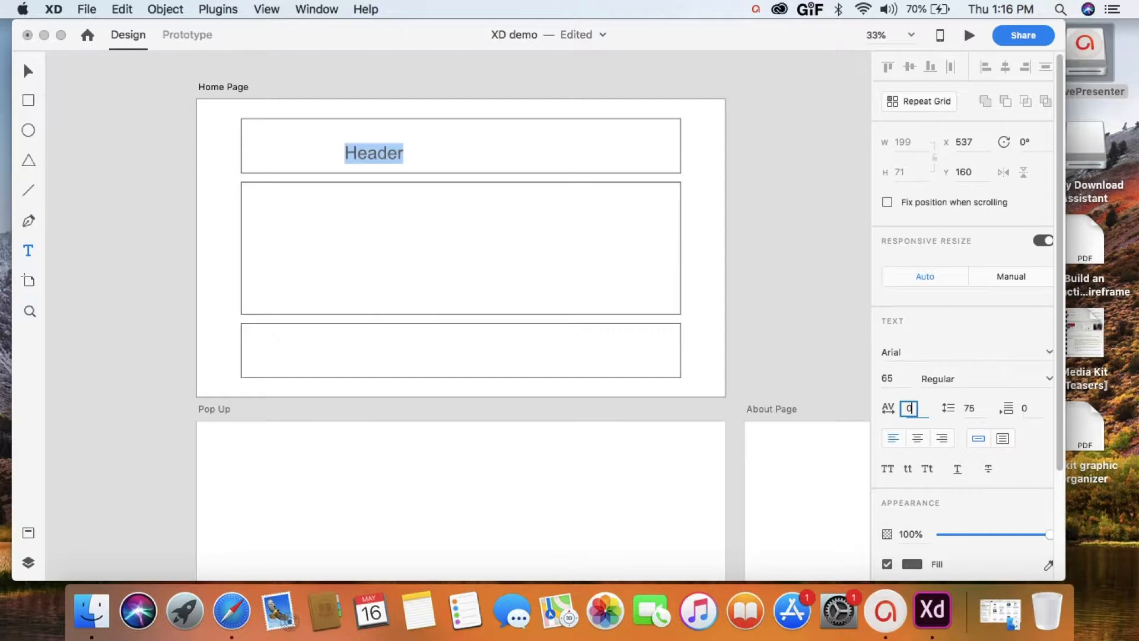
{"action": "type", "text": "2"}
{"action": "key", "text": "Return"}
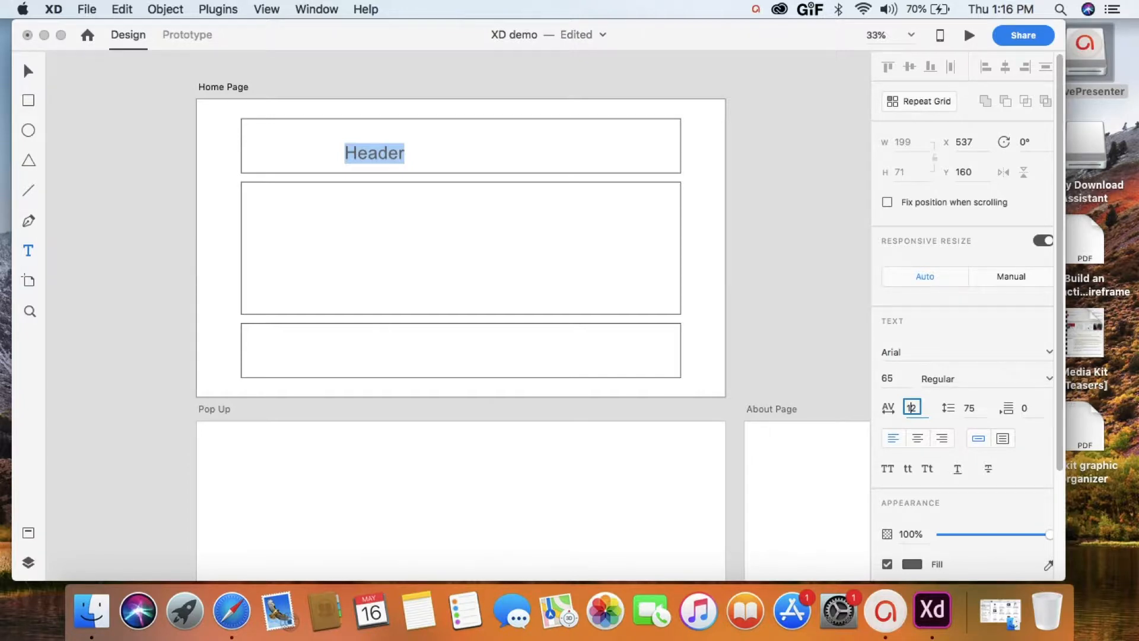
{"action": "type", "text": "24"}
{"action": "key", "text": "Tab"}
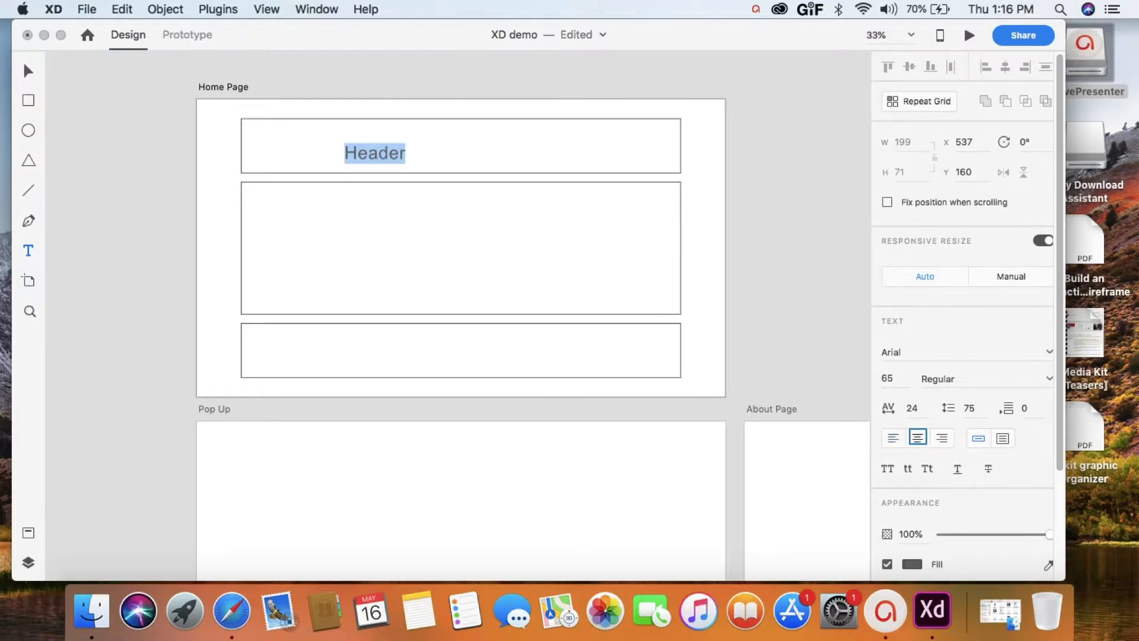
- Centre the Header text in the top rectangle at X 850, Y 143, and place a copy in the middle rectangle at about X 833, Y 466
{"action": "key", "text": "Tab"}
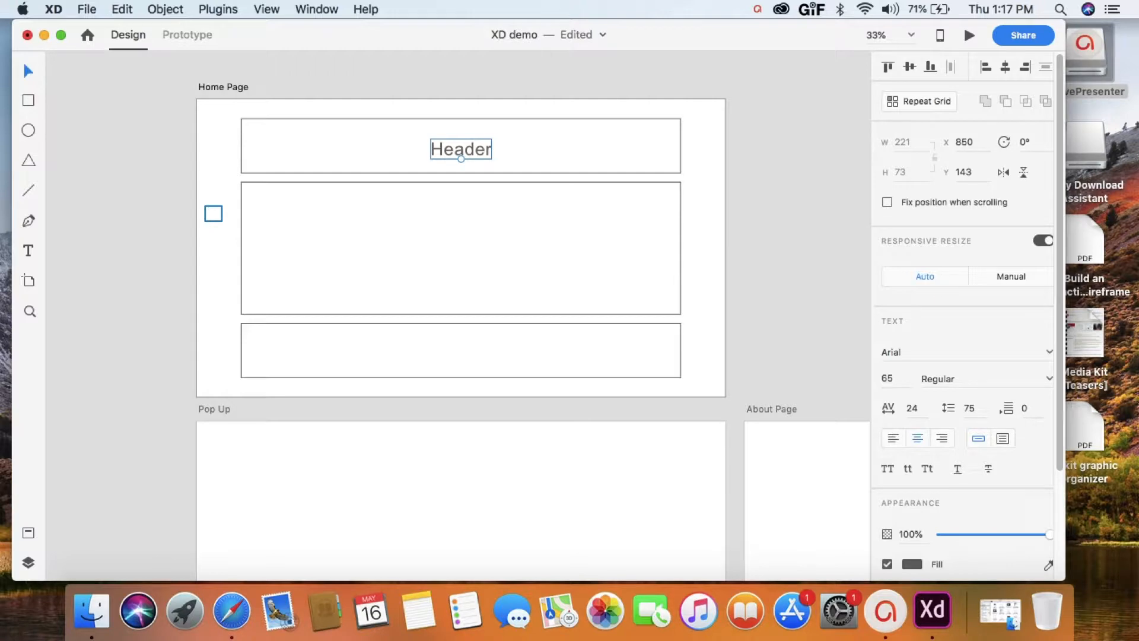
{"action": "left_click", "coordinate": [467, 145]}
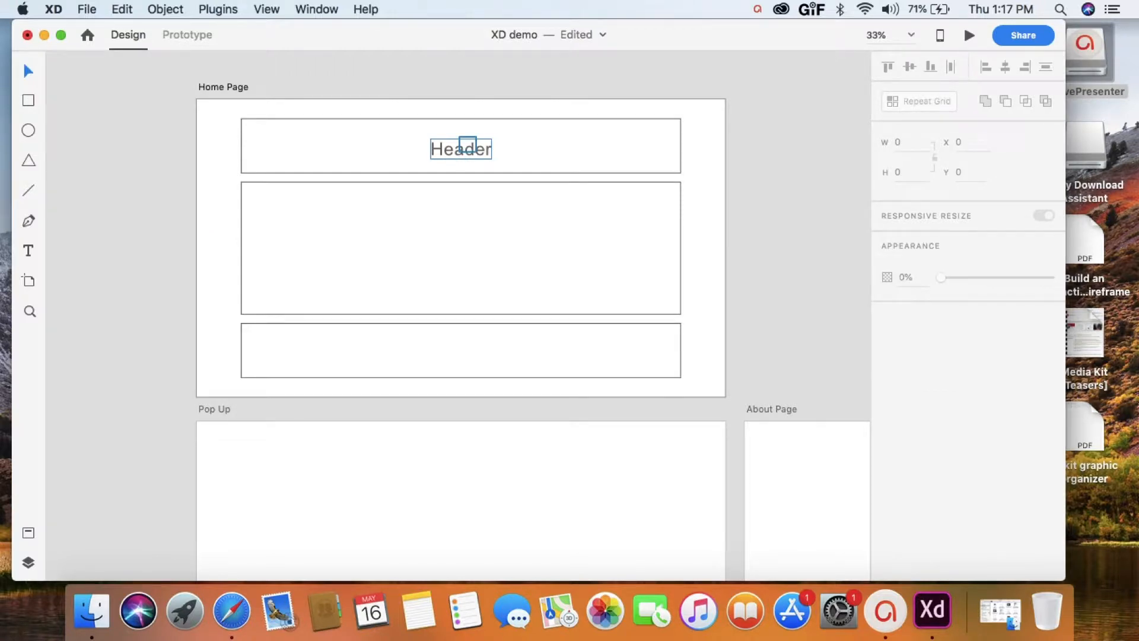
{"action": "left_click", "coordinate": [468, 146]}
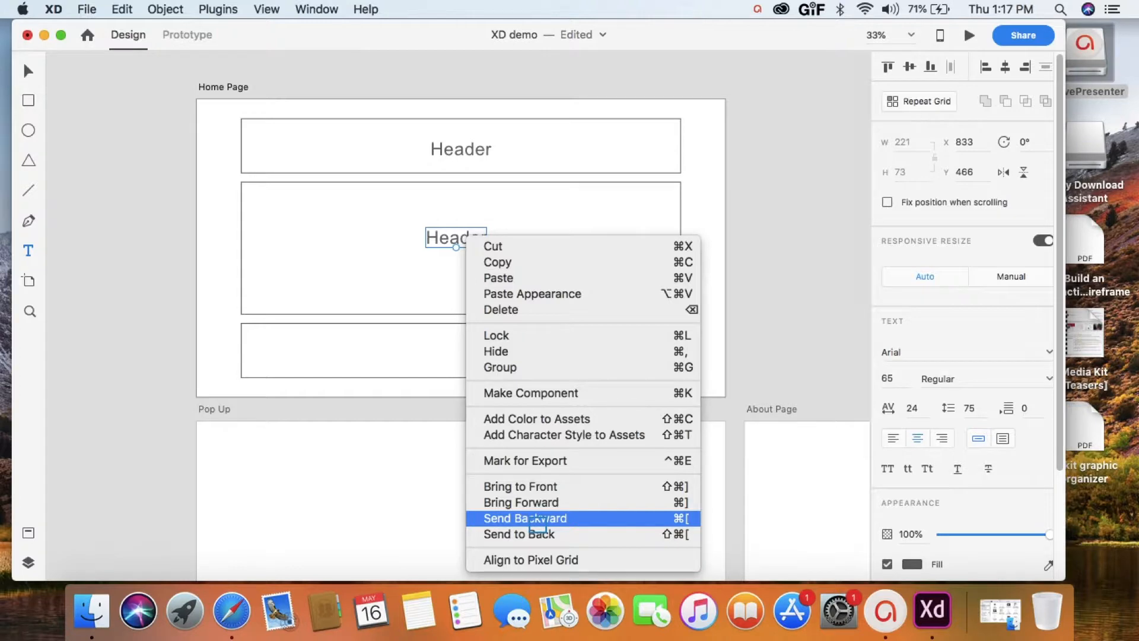
- Try sending the copied Header text in the middle rectangle to the back, and undo it
{"action": "left_click", "coordinate": [538, 519]}
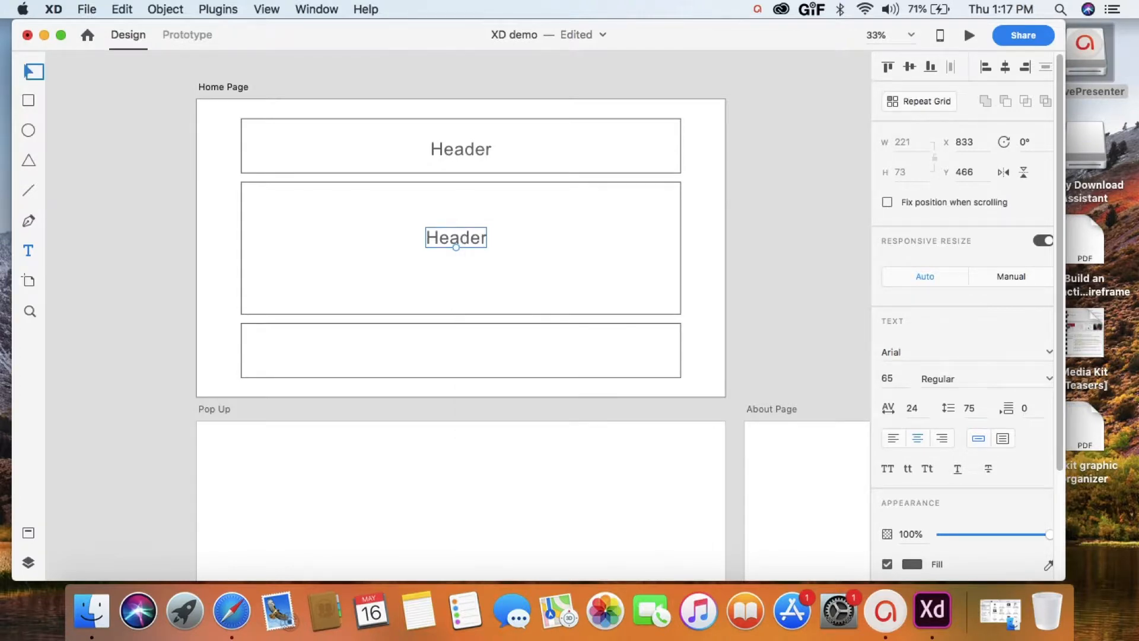
{"action": "right_click", "coordinate": [452, 232]}
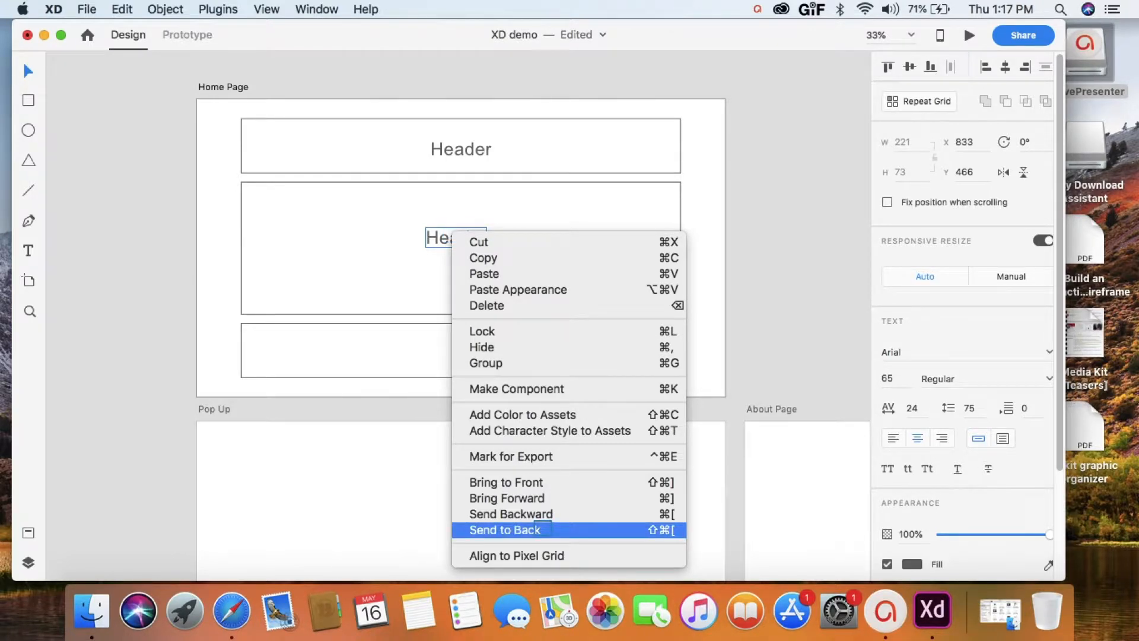
{"action": "left_click", "coordinate": [543, 528]}
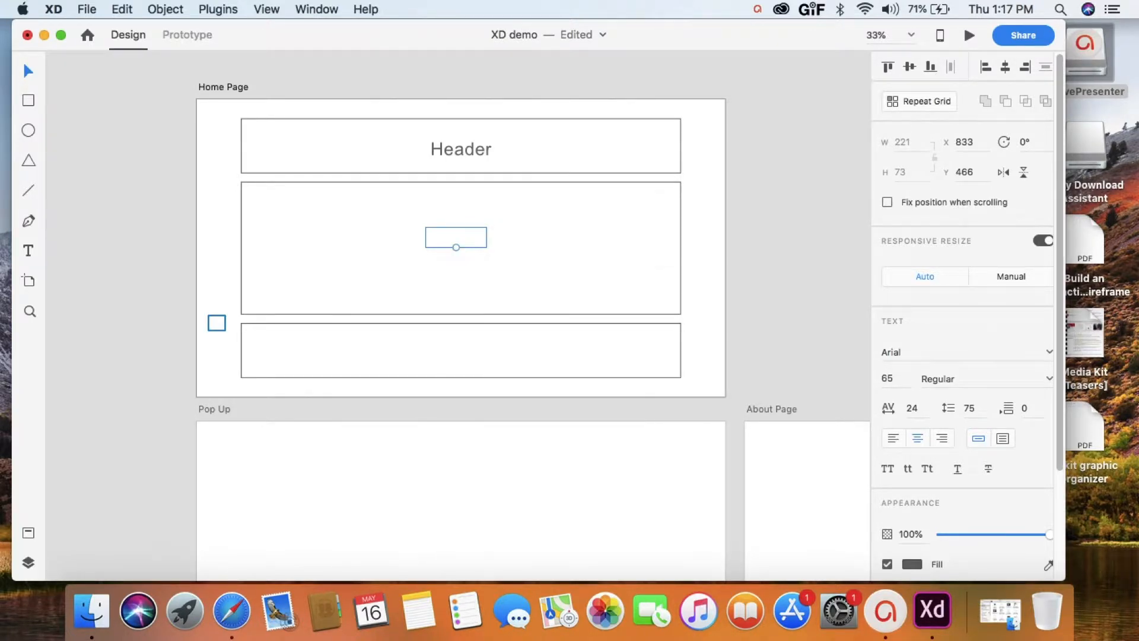
{"action": "left_click", "coordinate": [122, 9]}
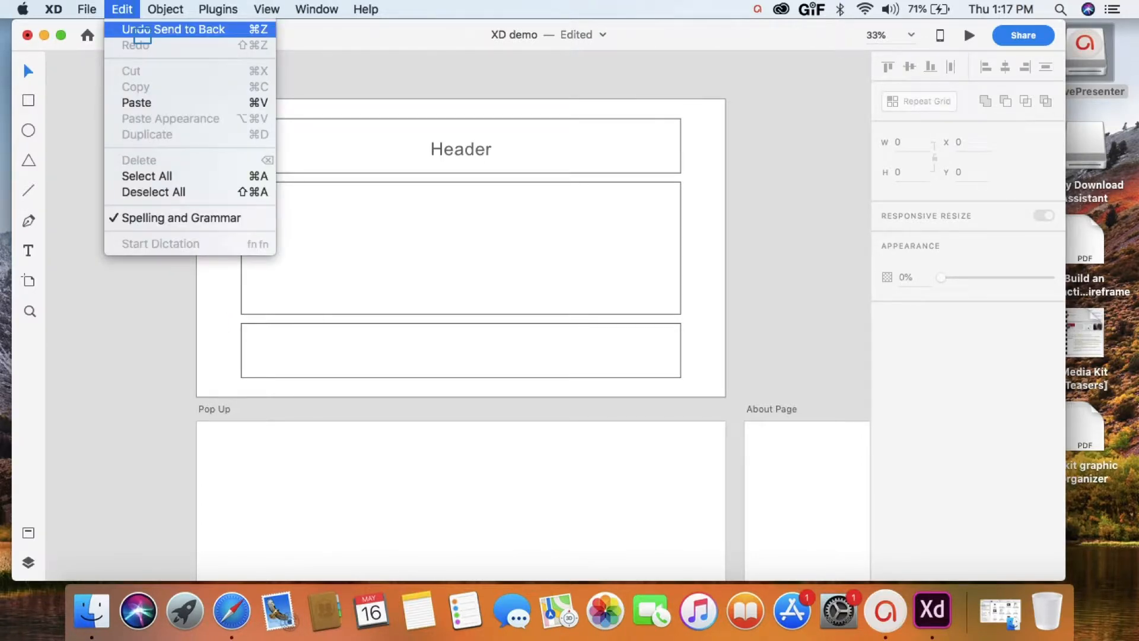
{"action": "left_click", "coordinate": [143, 31]}
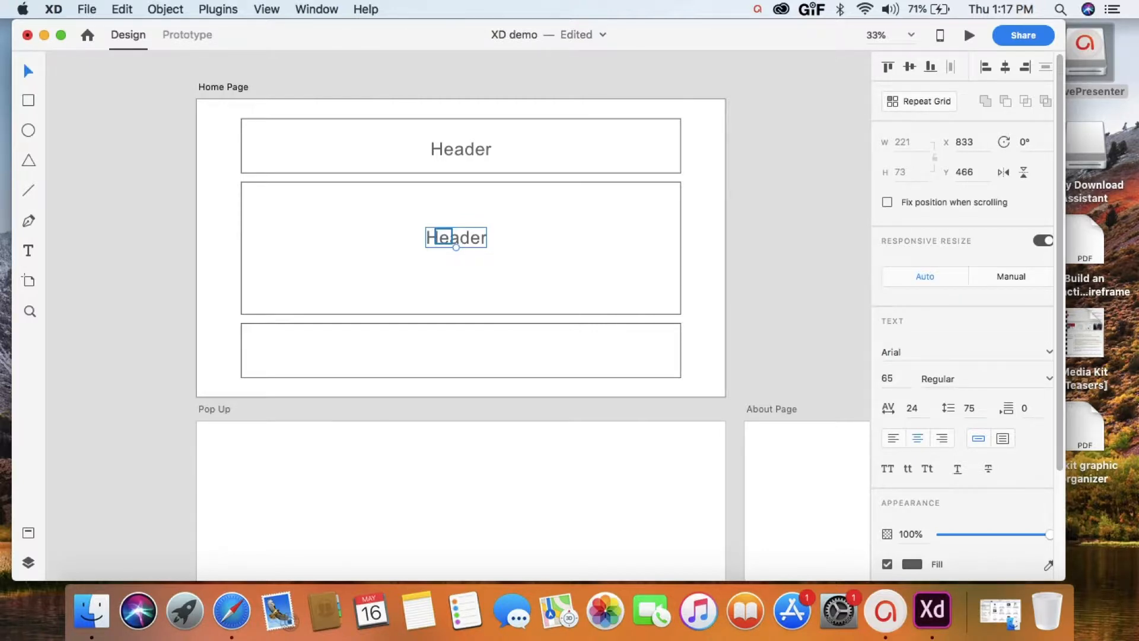
- Align the copied text at X 850, Y 467 in the middle rectangle and change its wording to "Body"
{"action": "left_click_drag", "start_coordinate": [444, 236], "coordinate": [448, 237]}
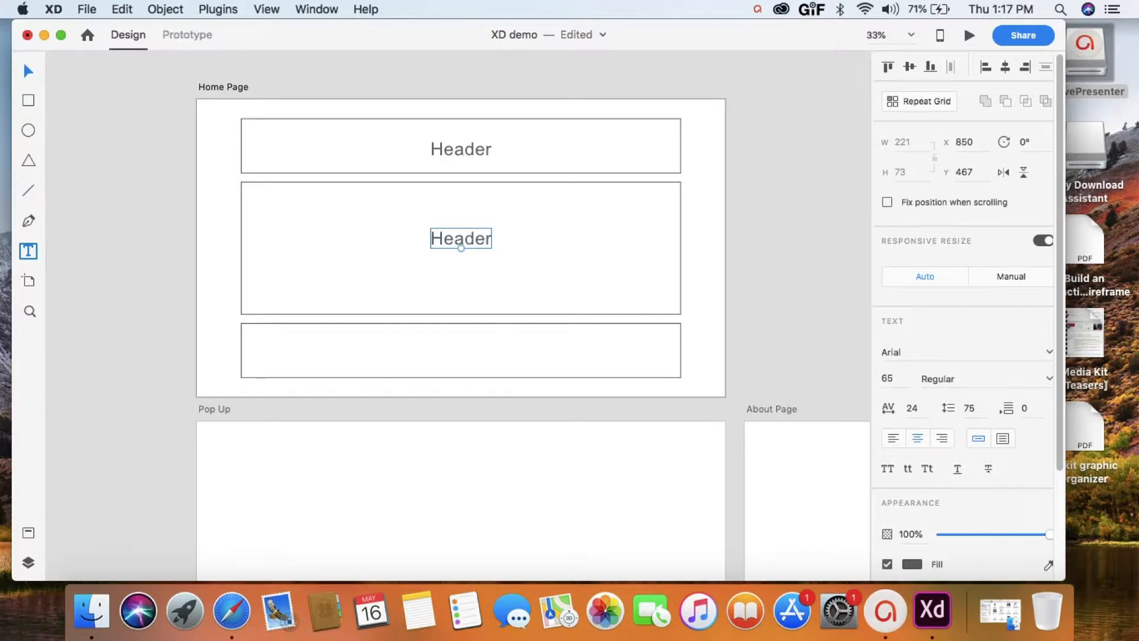
{"action": "left_click", "coordinate": [28, 251]}
{"action": "left_click", "coordinate": [455, 241]}
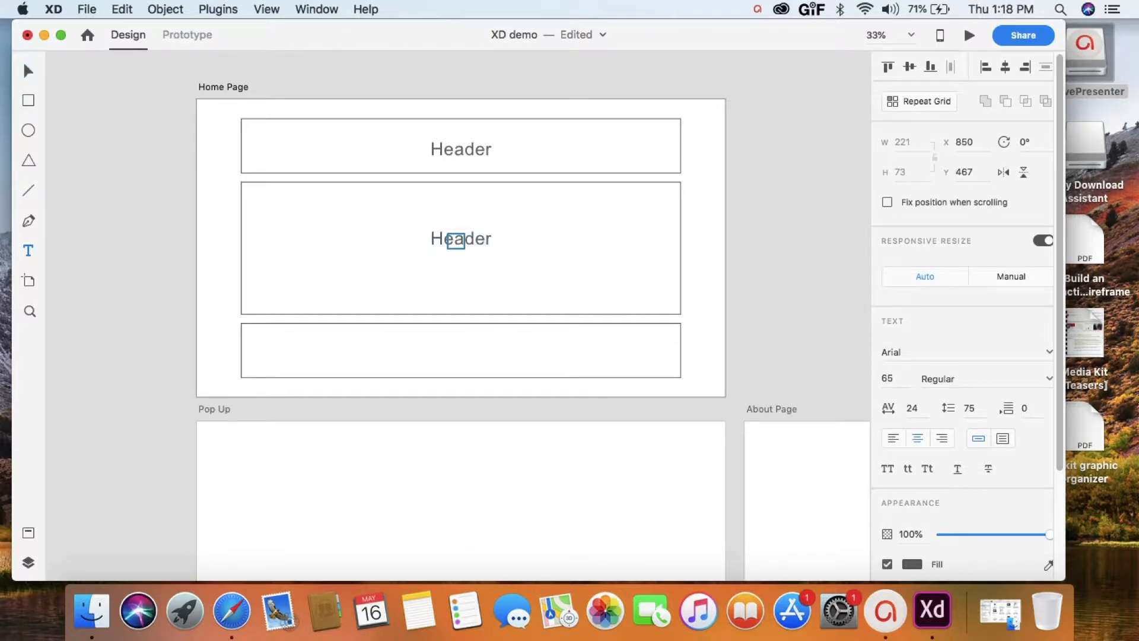
{"action": "key", "text": "super+a"}
{"action": "type", "text": "Body"}
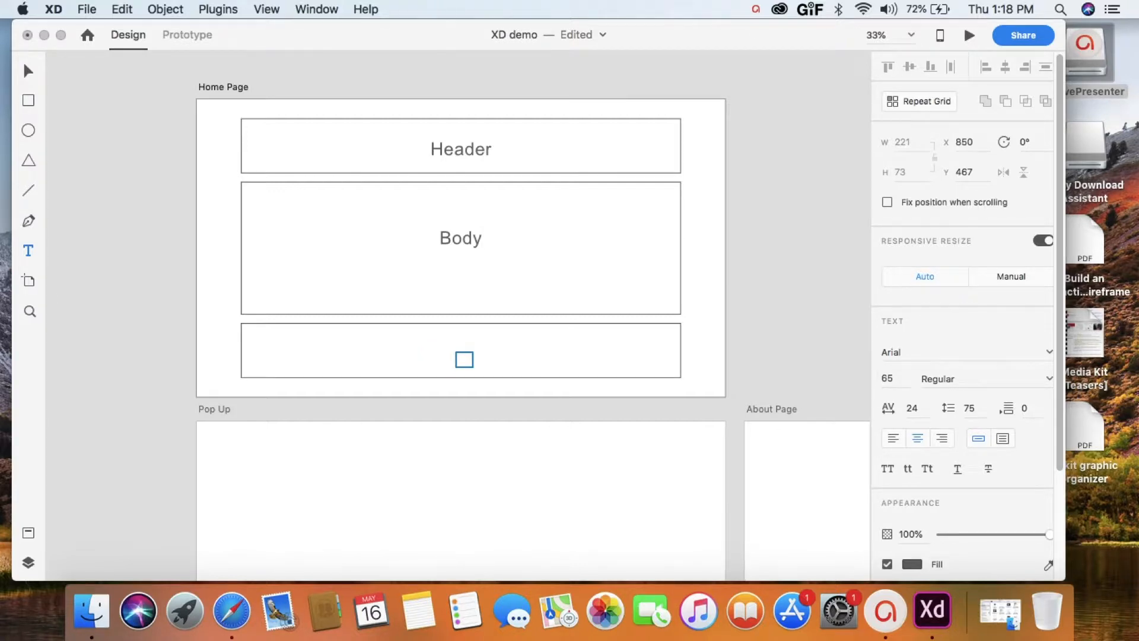
{"action": "left_click", "coordinate": [30, 71]}
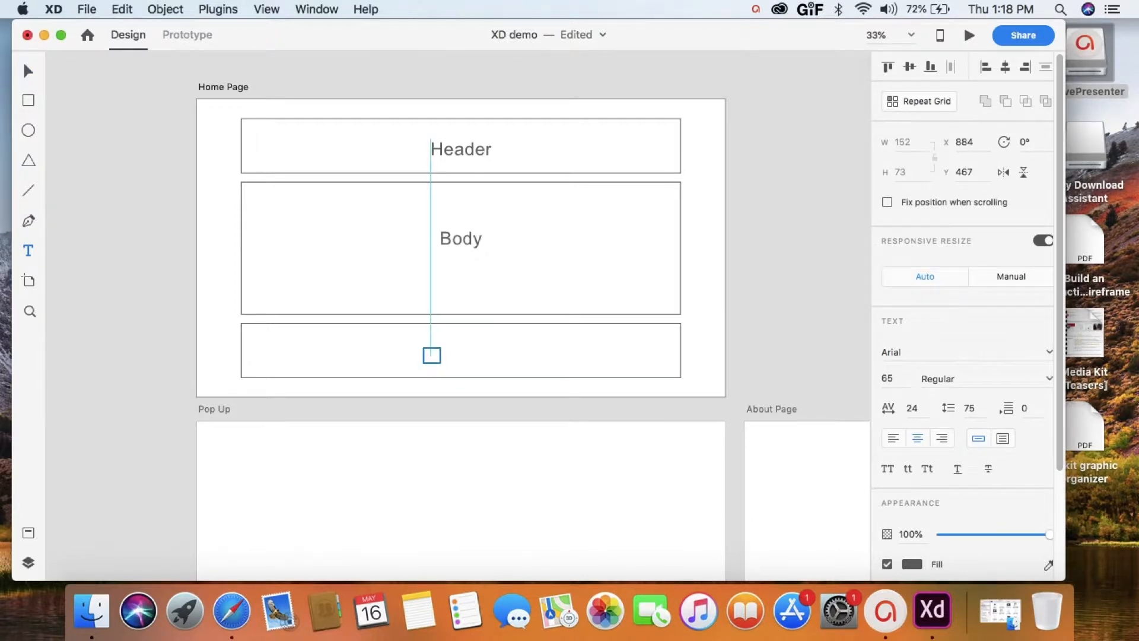
- Add the text "Footer" in the bottom rectangle and centre it at X 862, Y 872
{"action": "left_click", "coordinate": [431, 355]}
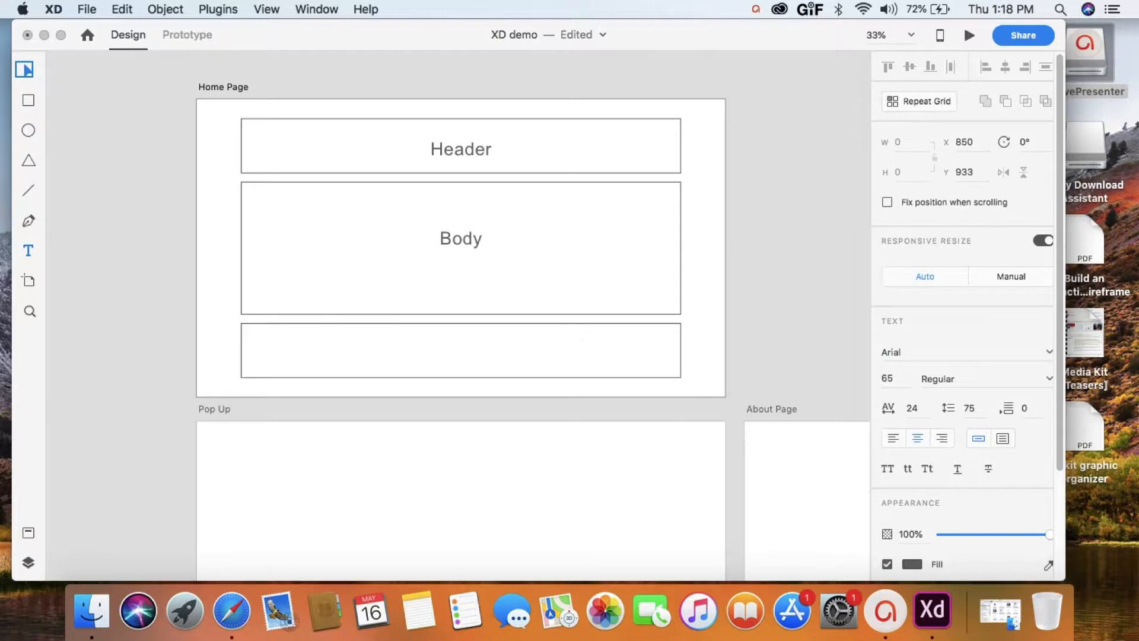
{"action": "type", "text": "Footer"}
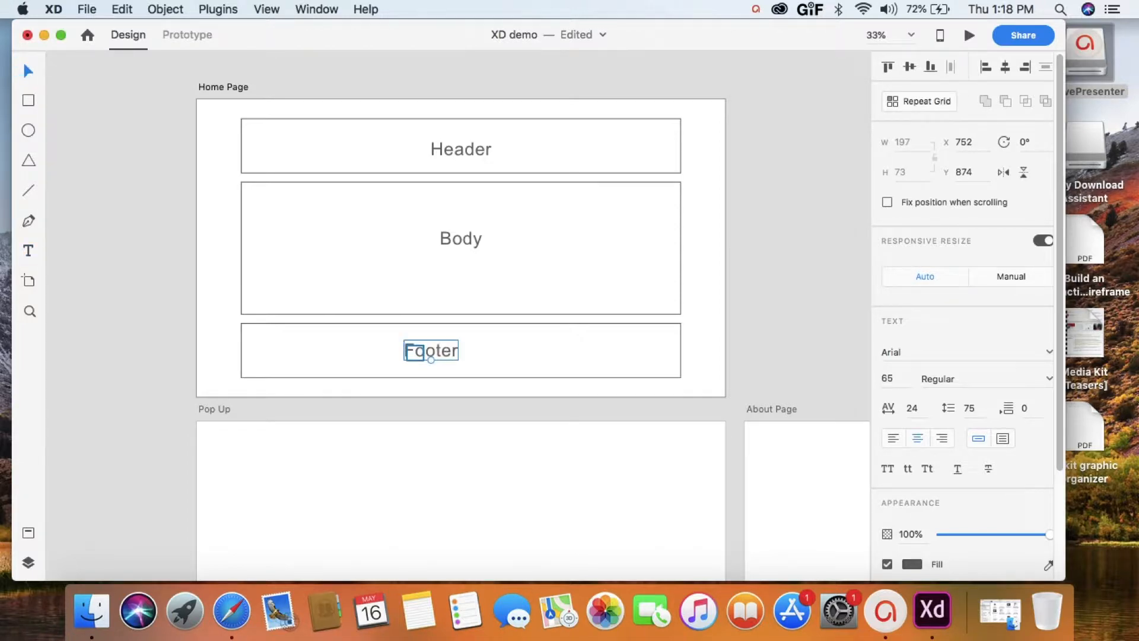
{"action": "left_click_drag", "start_coordinate": [414, 351], "coordinate": [444, 349]}
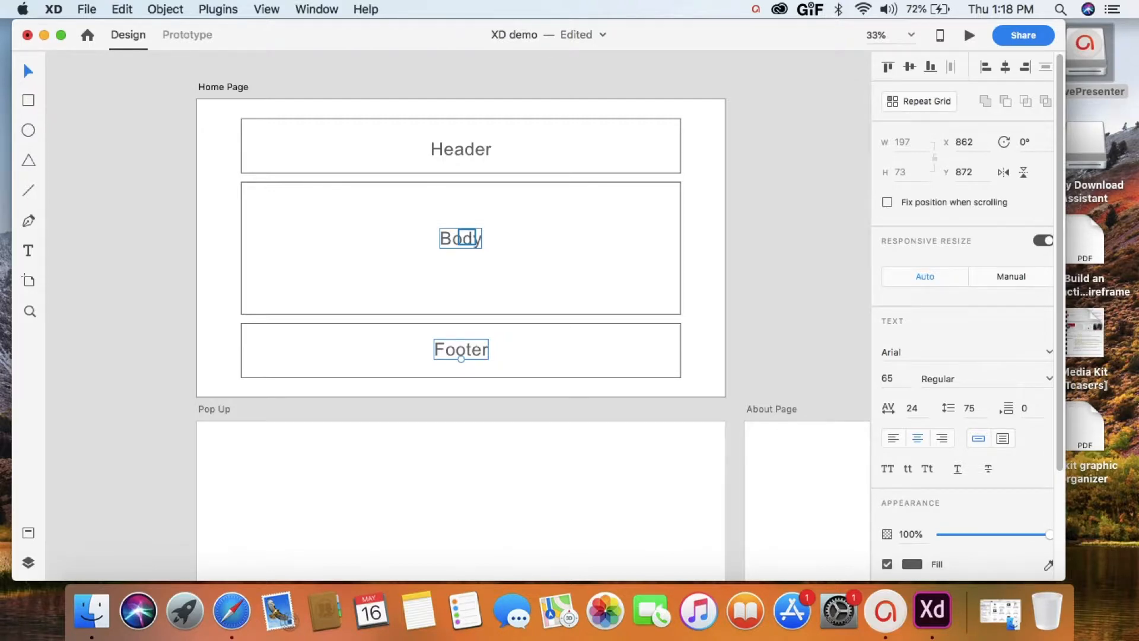
- Set the Body text's font style to Bold
{"action": "left_click", "coordinate": [467, 237]}
{"action": "left_click", "coordinate": [1049, 378]}
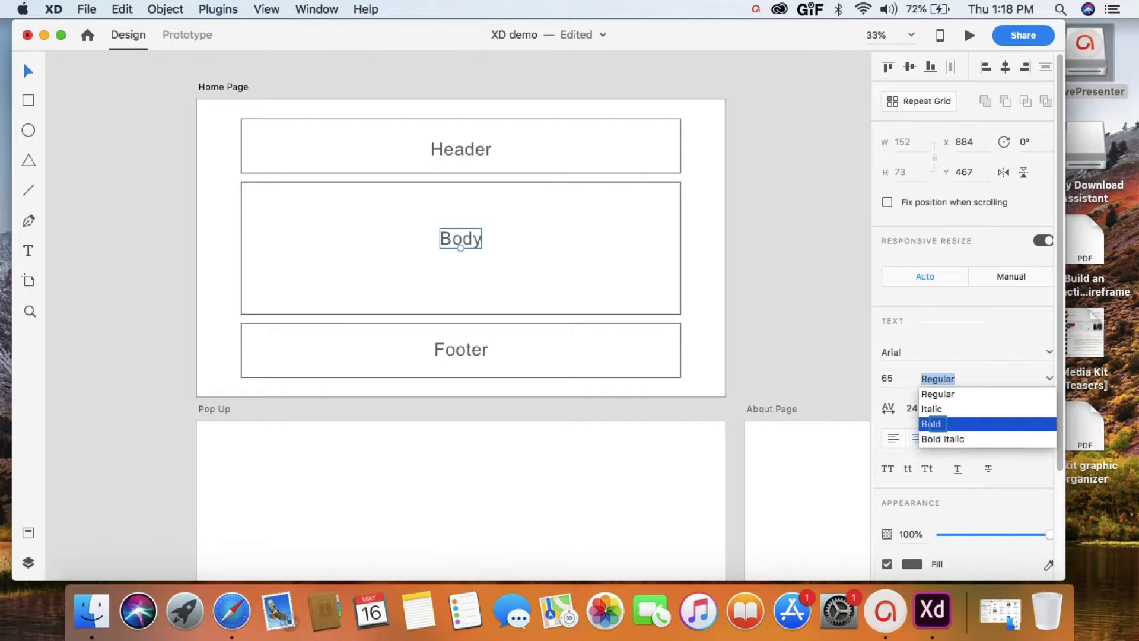
{"action": "left_click", "coordinate": [939, 424]}
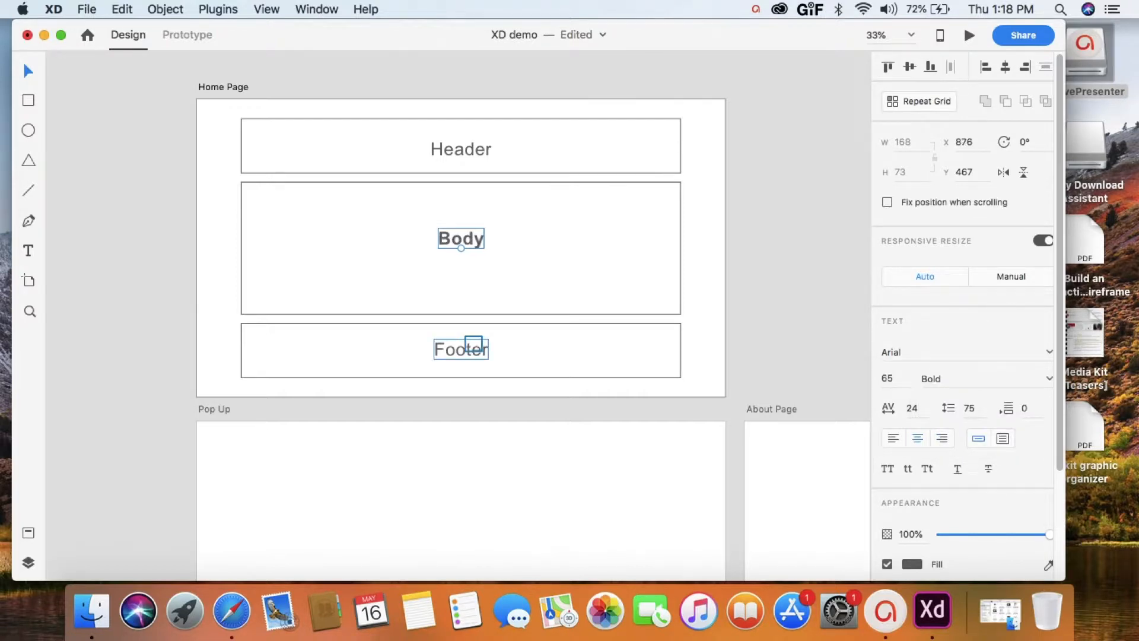
- Change the Footer text to uppercase and set its fill colour to red #F21010
{"action": "left_click", "coordinate": [473, 344]}
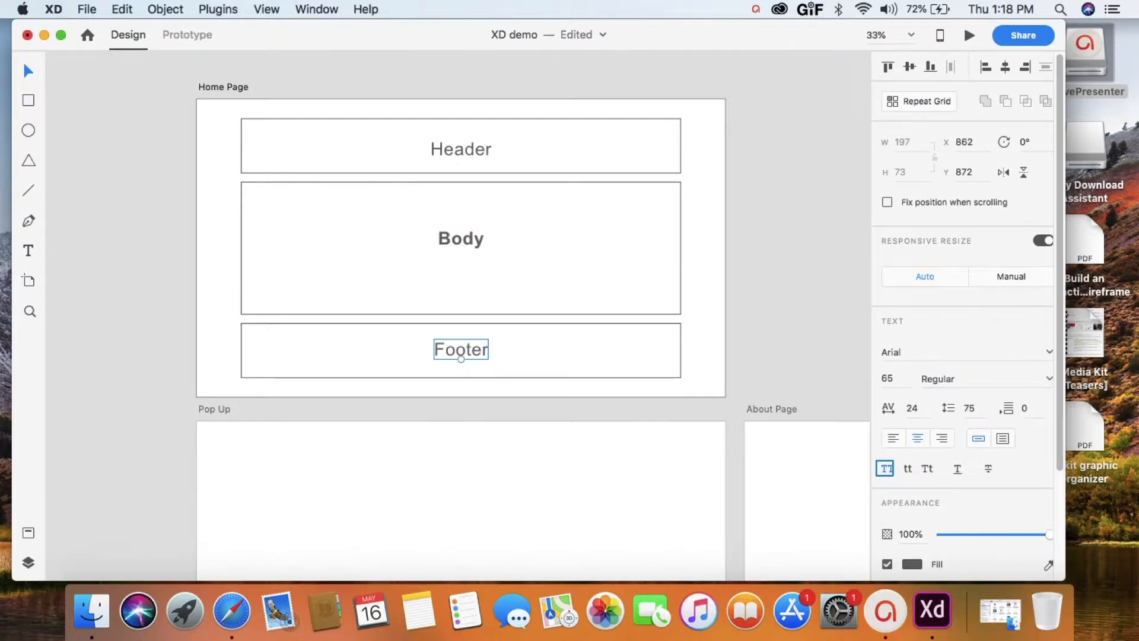
{"action": "left_click", "coordinate": [885, 468]}
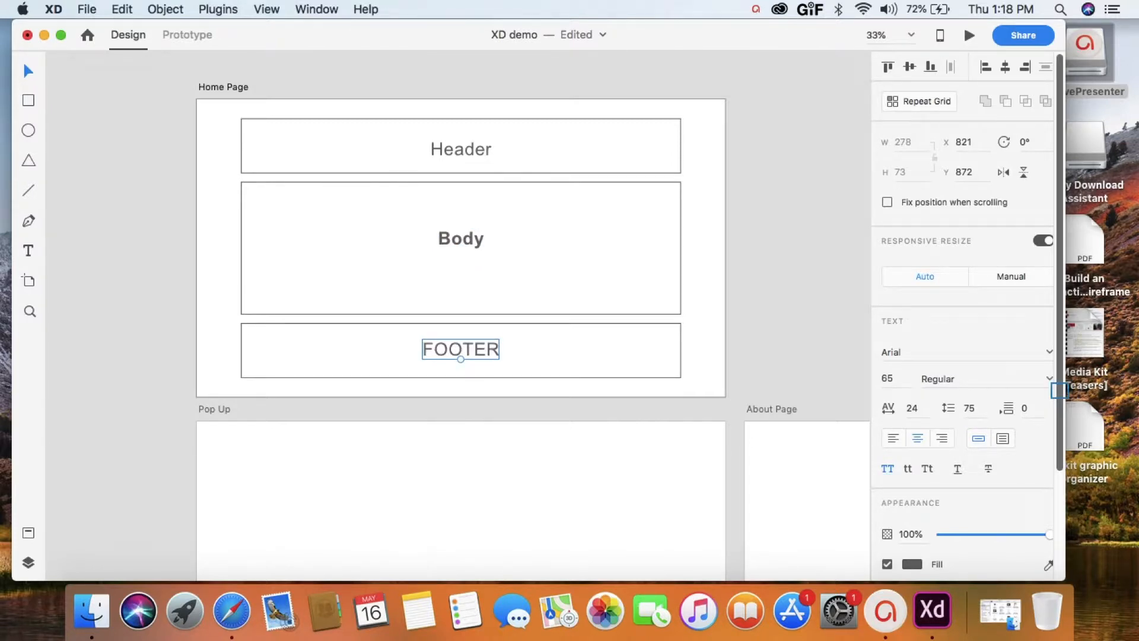
{"action": "scroll", "coordinate": [1059, 390], "scroll_direction": "down", "scroll_amount": 5}
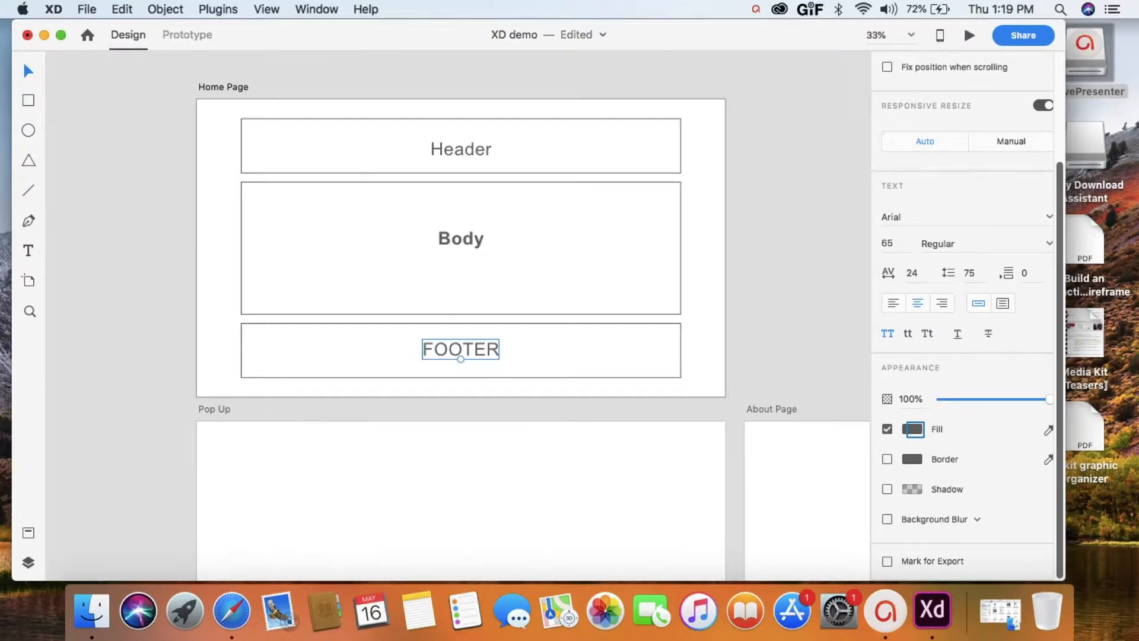
{"action": "left_click", "coordinate": [914, 429]}
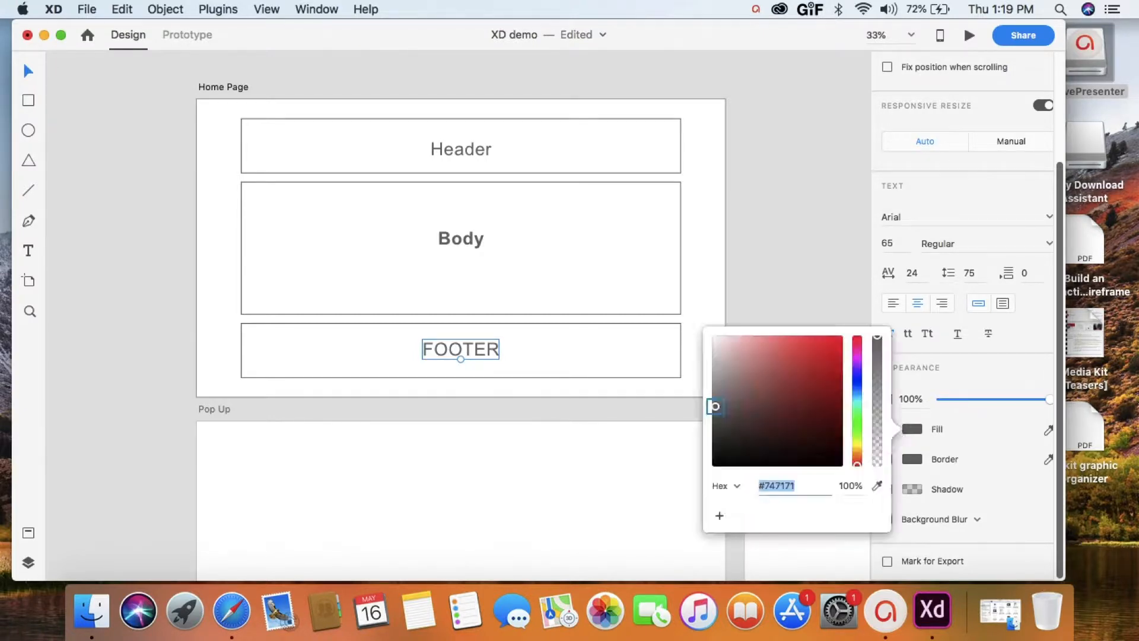
{"action": "left_click_drag", "start_coordinate": [715, 406], "coordinate": [833, 342]}
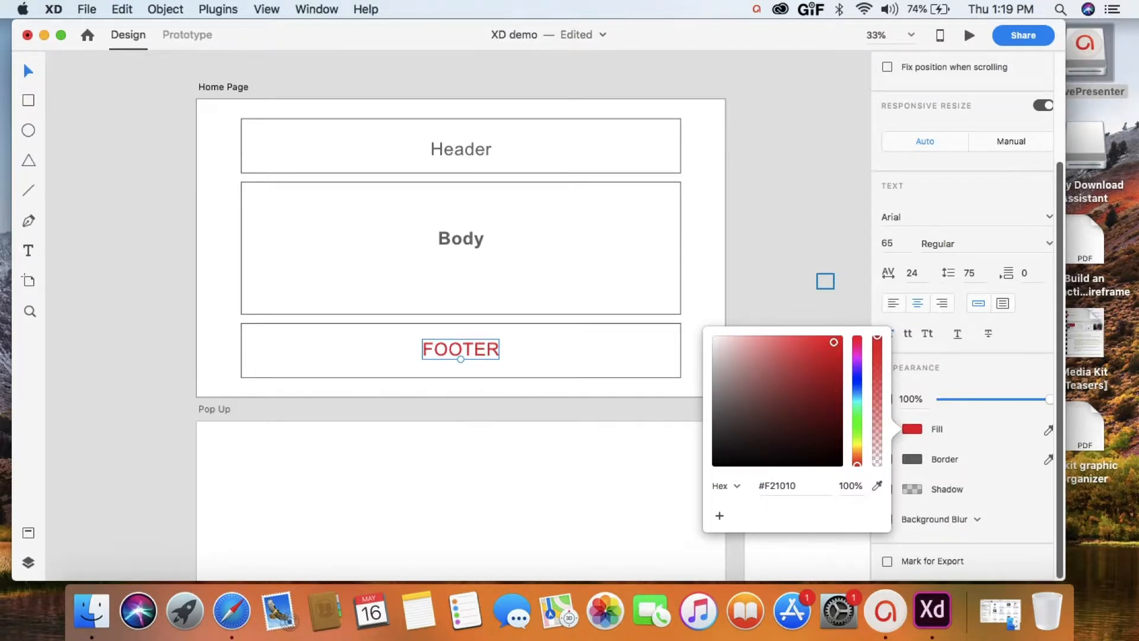
{"action": "left_click", "coordinate": [825, 281]}
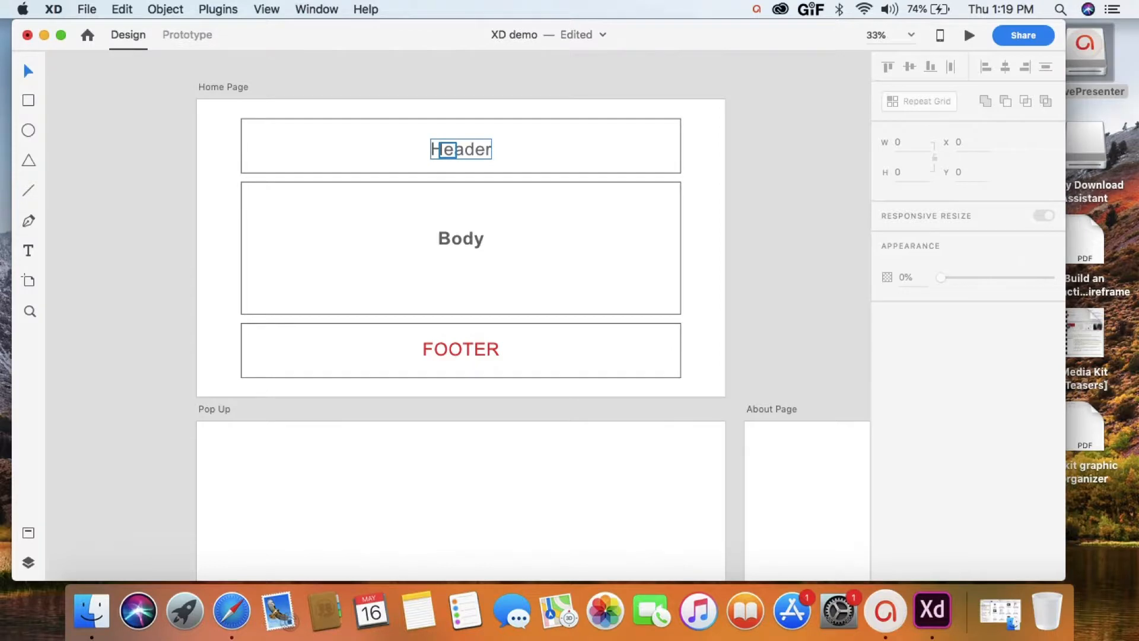
- Give the Header text a black border and turn off its fill
{"action": "left_click", "coordinate": [446, 149]}
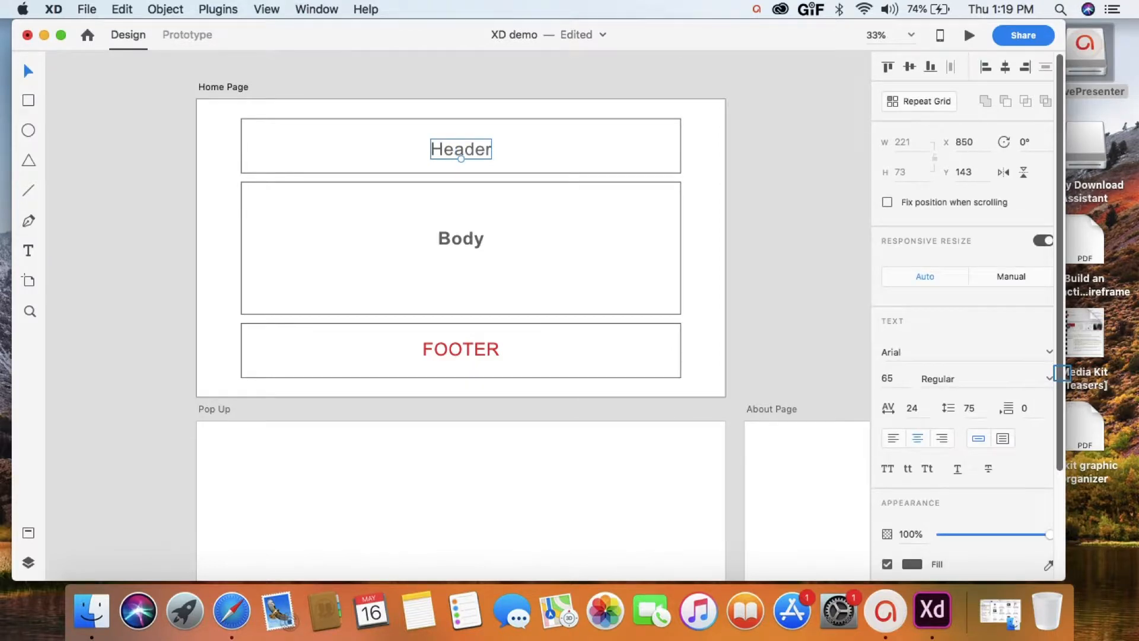
{"action": "scroll", "coordinate": [964, 356], "scroll_direction": "down", "scroll_amount": 5}
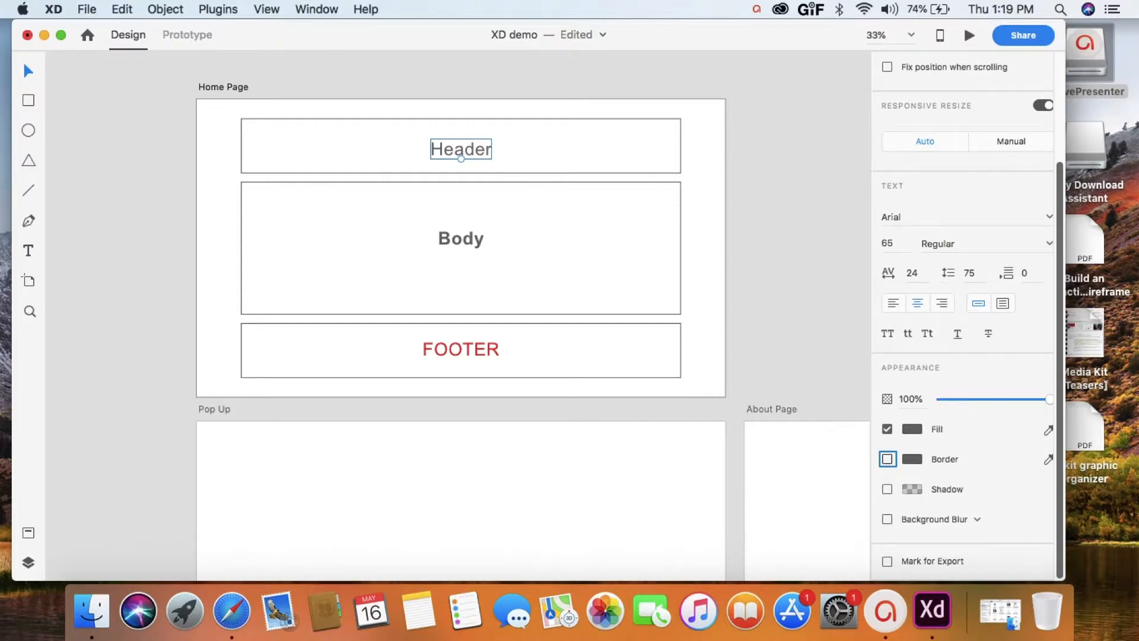
{"action": "left_click", "coordinate": [887, 458]}
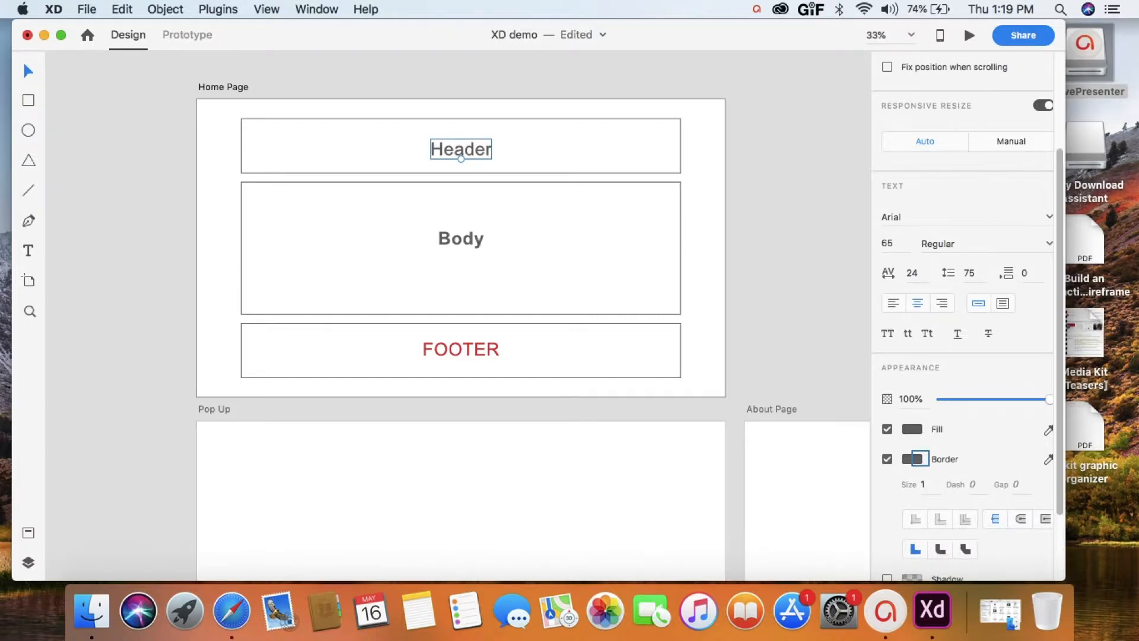
{"action": "left_click", "coordinate": [918, 459]}
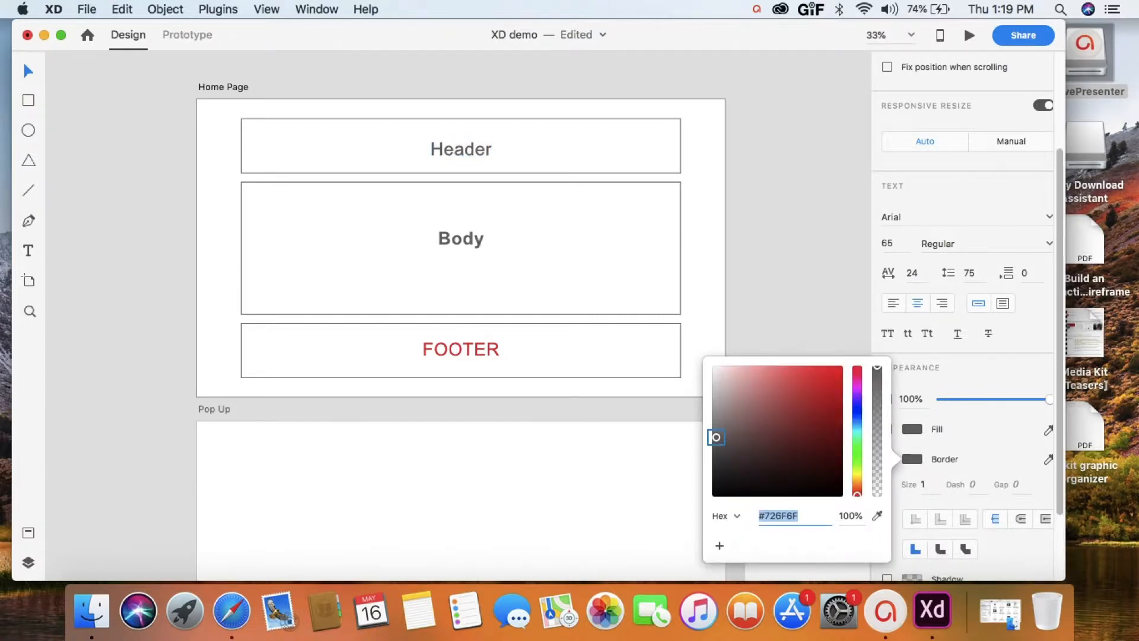
{"action": "left_click", "coordinate": [982, 382]}
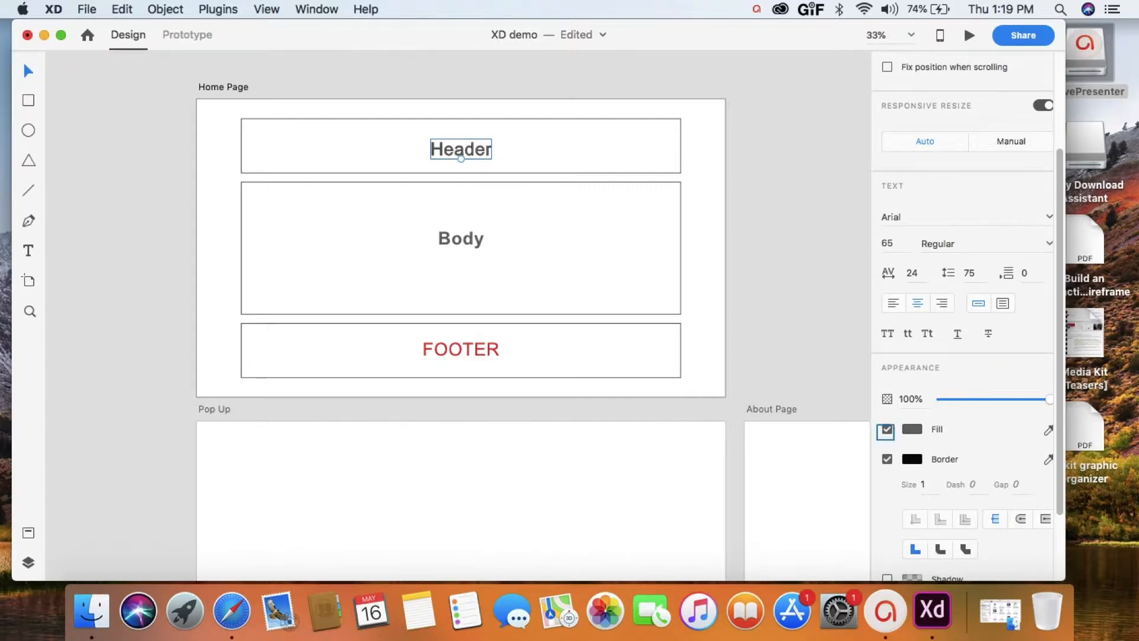
{"action": "left_click", "coordinate": [886, 429]}
- Enlarge the outlined Header text to font size 176, centred within the top rectangle, and set its border size to 3
{"action": "left_click_drag", "start_coordinate": [461, 159], "coordinate": [461, 193]}
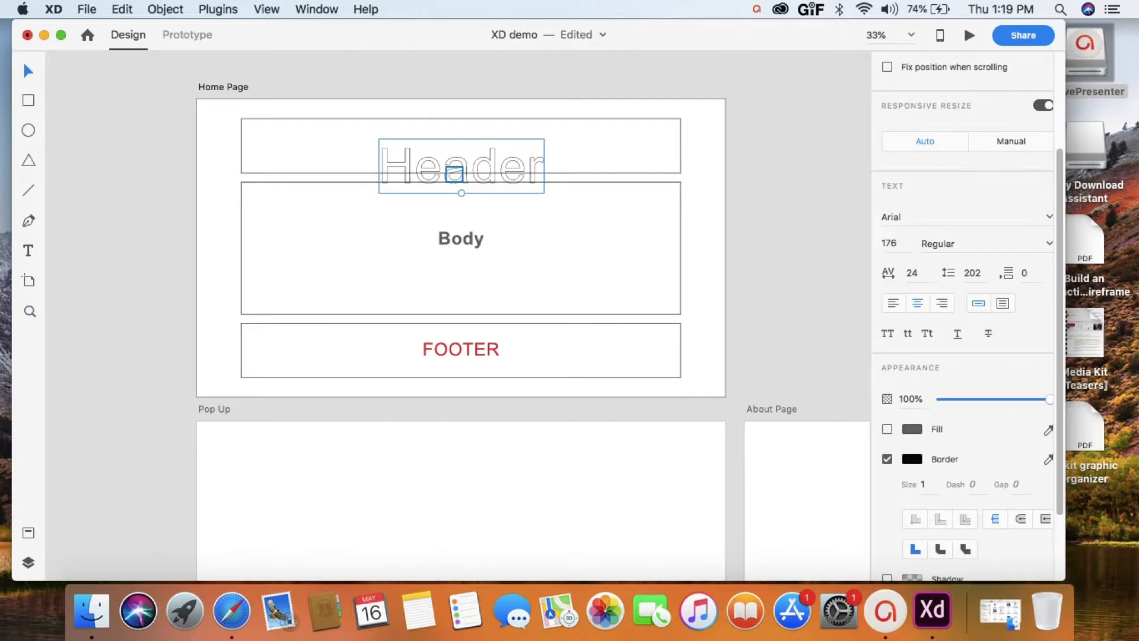
{"action": "left_click_drag", "start_coordinate": [454, 173], "coordinate": [454, 153]}
{"action": "left_click", "coordinate": [924, 484]}
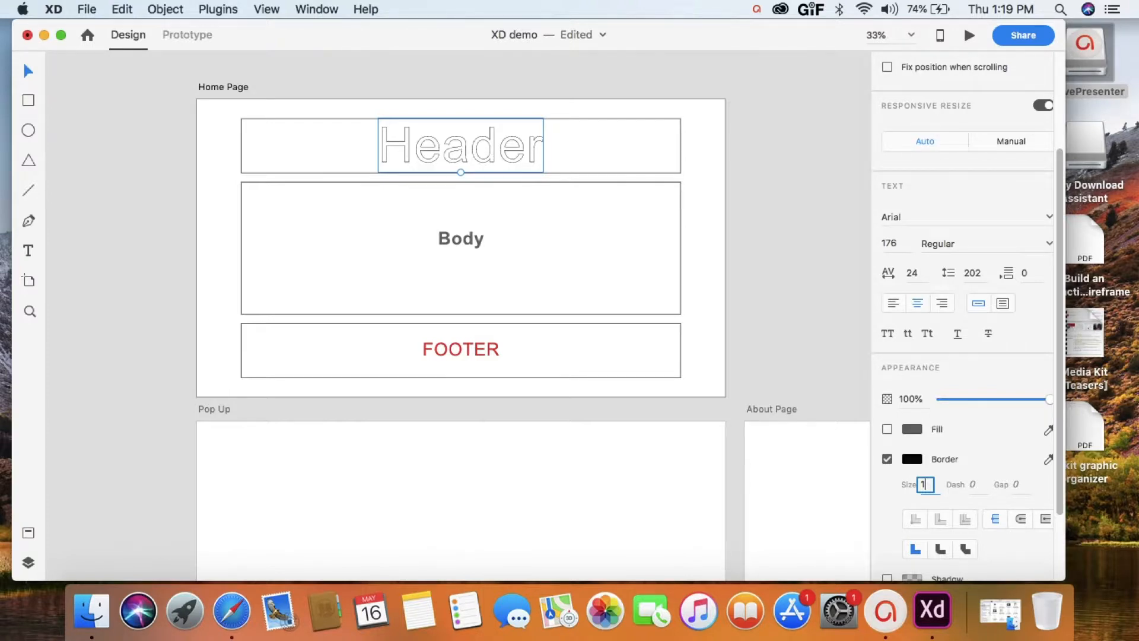
{"action": "type", "text": "3"}
{"action": "right_click", "coordinate": [233, 259]}
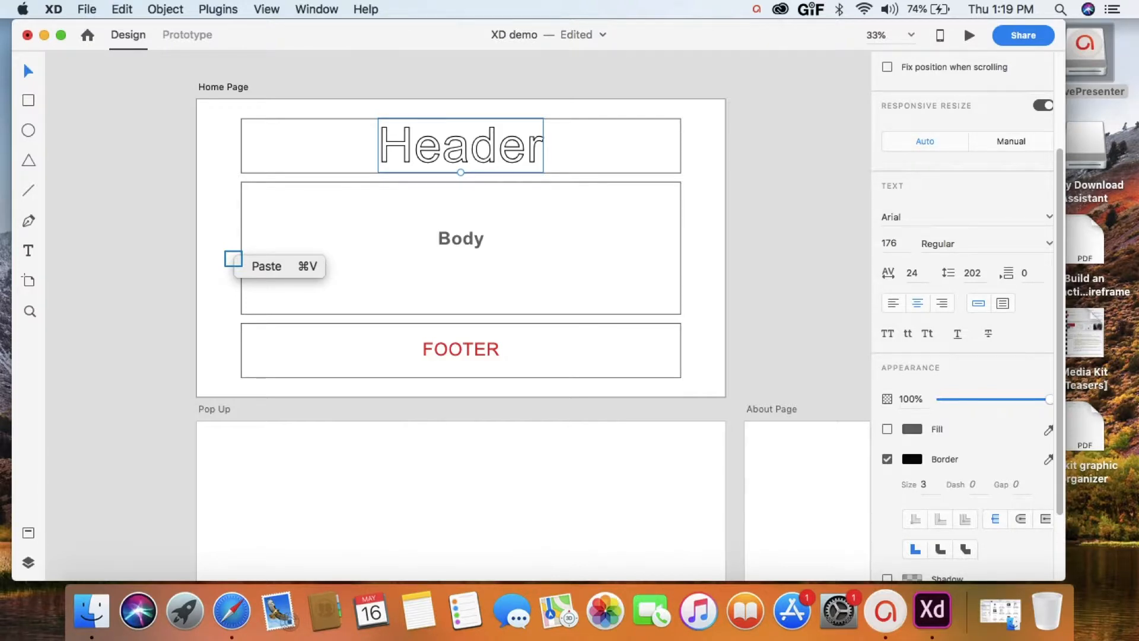
{"action": "left_click", "coordinate": [198, 240]}
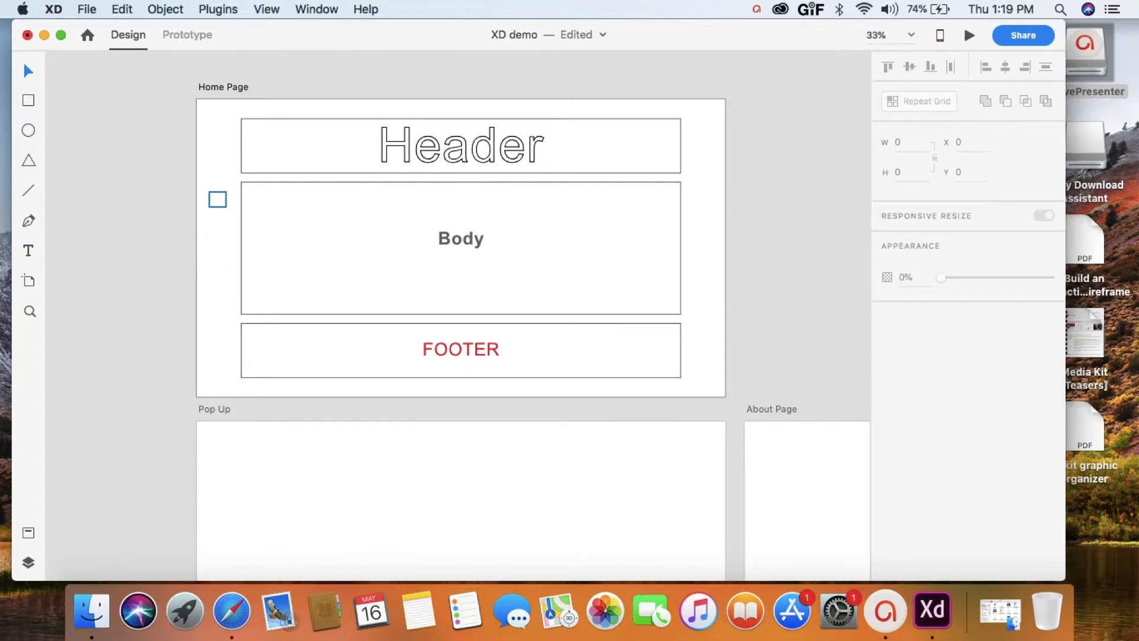
- Delete the Body text from the middle rectangle of the Home Page
{"action": "right_click", "coordinate": [454, 237]}
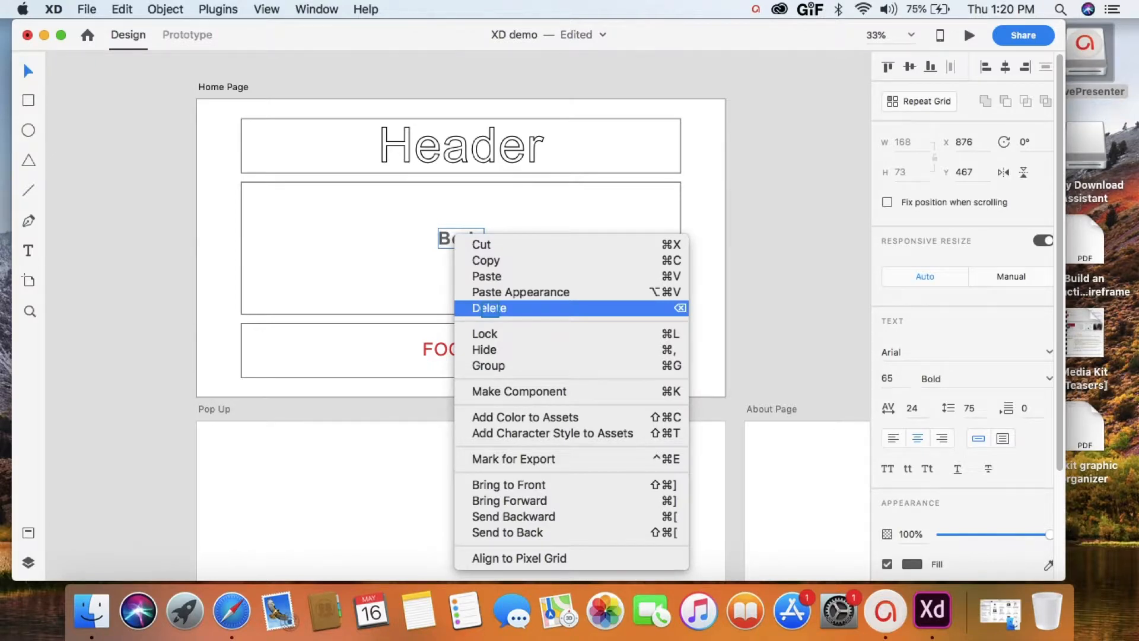
{"action": "left_click", "coordinate": [491, 308]}
{"action": "left_click", "coordinate": [122, 9]}
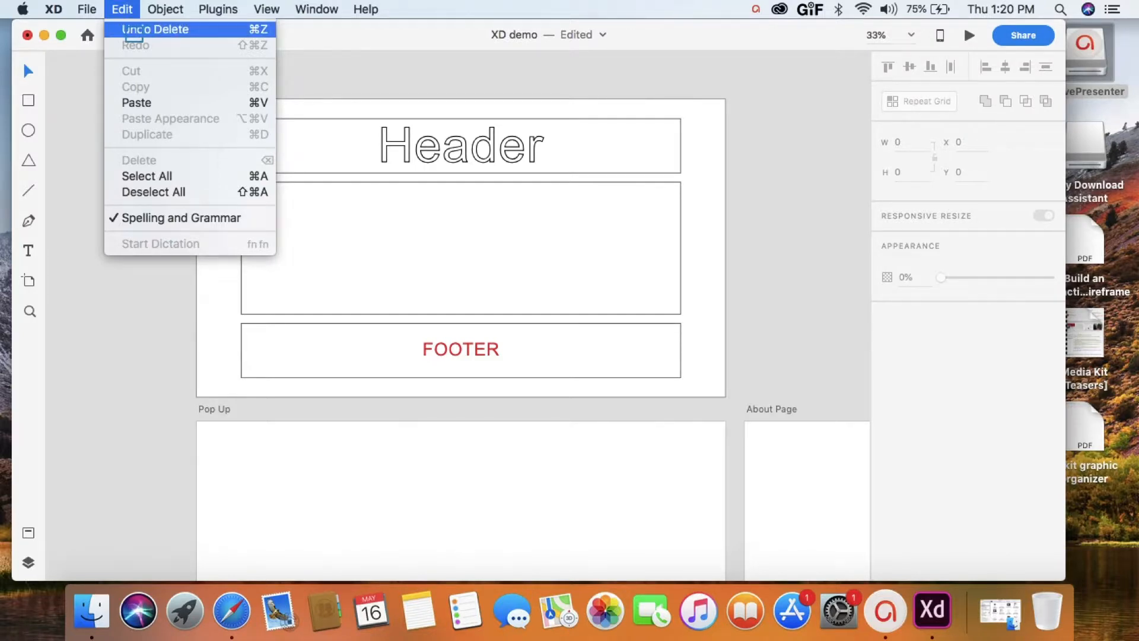
{"action": "left_click", "coordinate": [227, 222]}
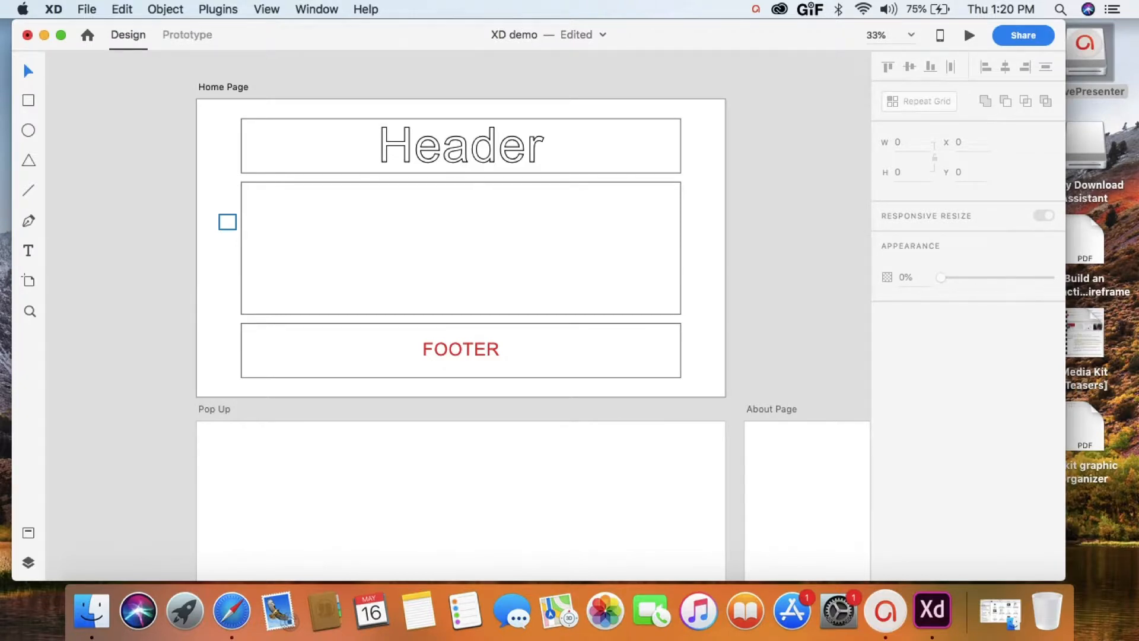
- Draw a rectangular frame about 435 by 396 near the start of the Home Page's middle rectangle and set its border size to 5
{"action": "left_click", "coordinate": [28, 101]}
{"action": "left_click_drag", "start_coordinate": [241, 182], "coordinate": [370, 300]}
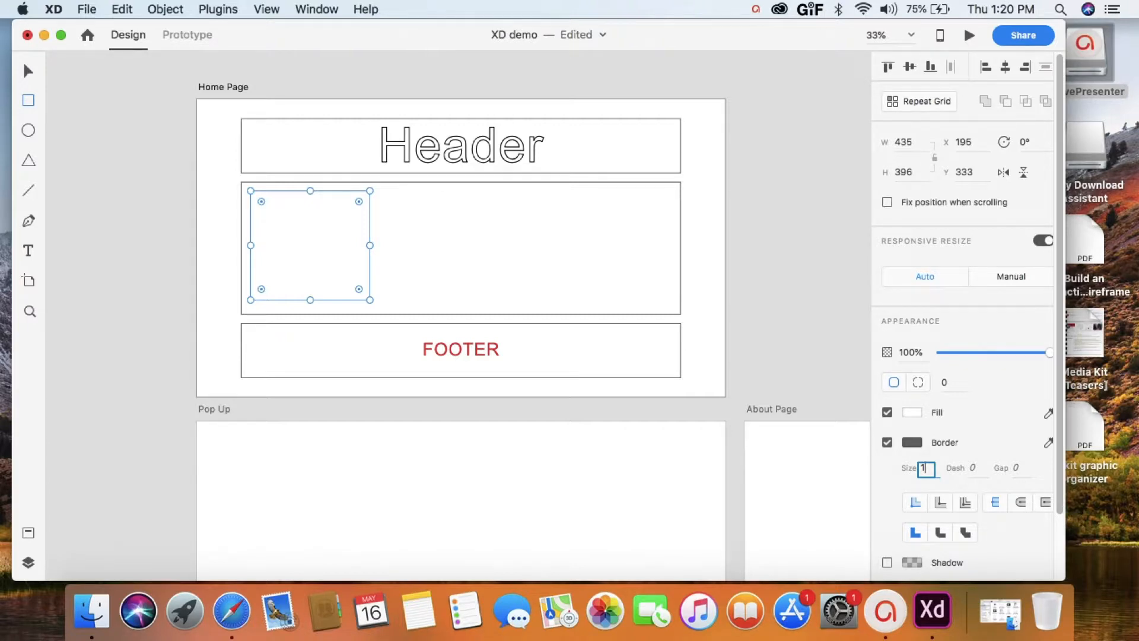
{"action": "type", "text": "3"}
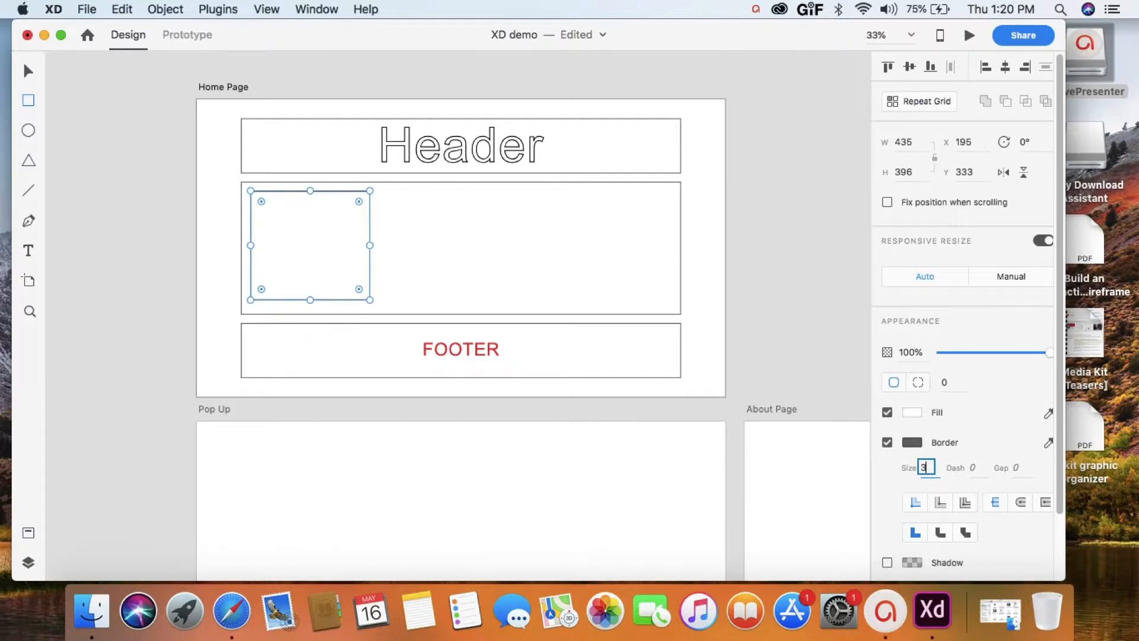
{"action": "key", "text": "BackSpace"}
{"action": "type", "text": "5"}
{"action": "left_click", "coordinate": [29, 70]}
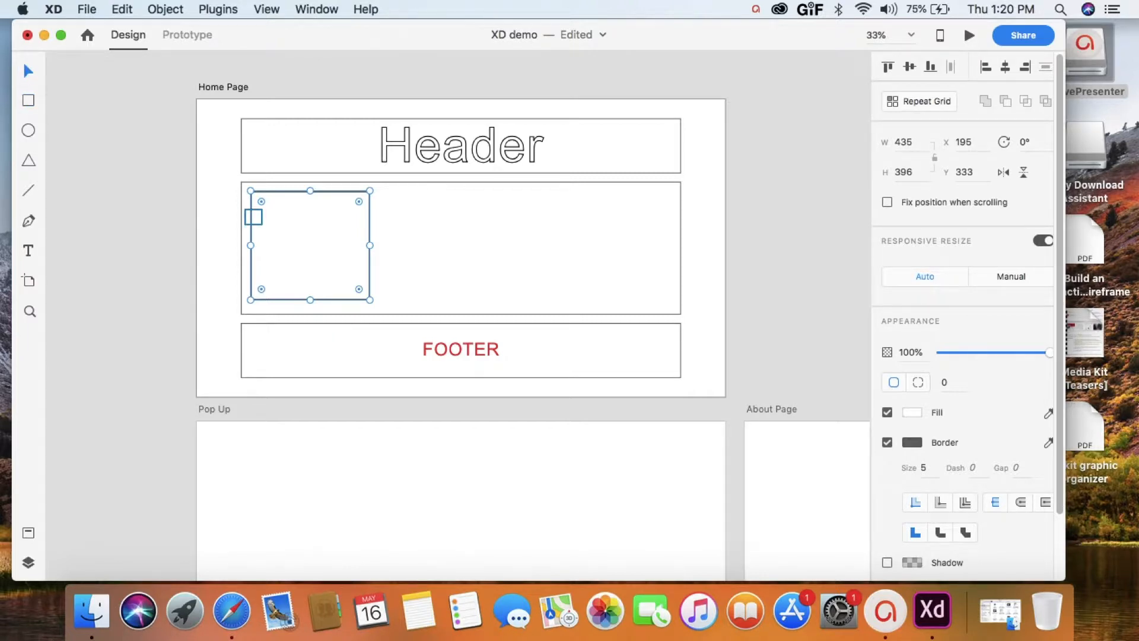
{"action": "left_click_drag", "start_coordinate": [253, 217], "coordinate": [261, 219]}
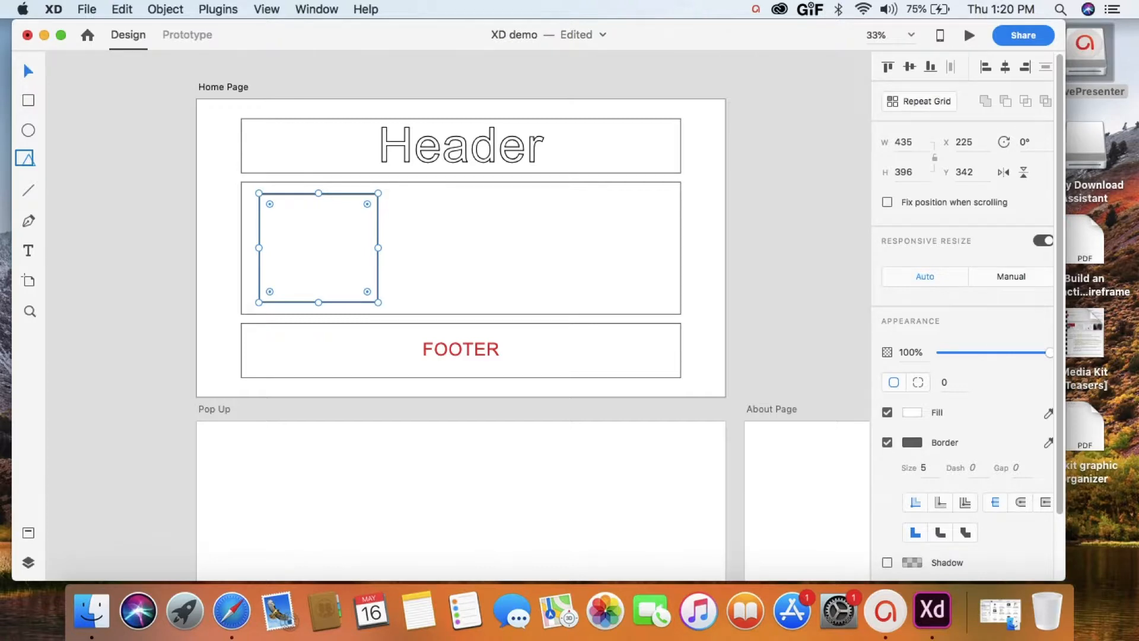
- Draw a triangle about 178 by 154 inside the frame and add an overlapping copy enlarged to about 304 by 262
{"action": "left_click", "coordinate": [25, 158]}
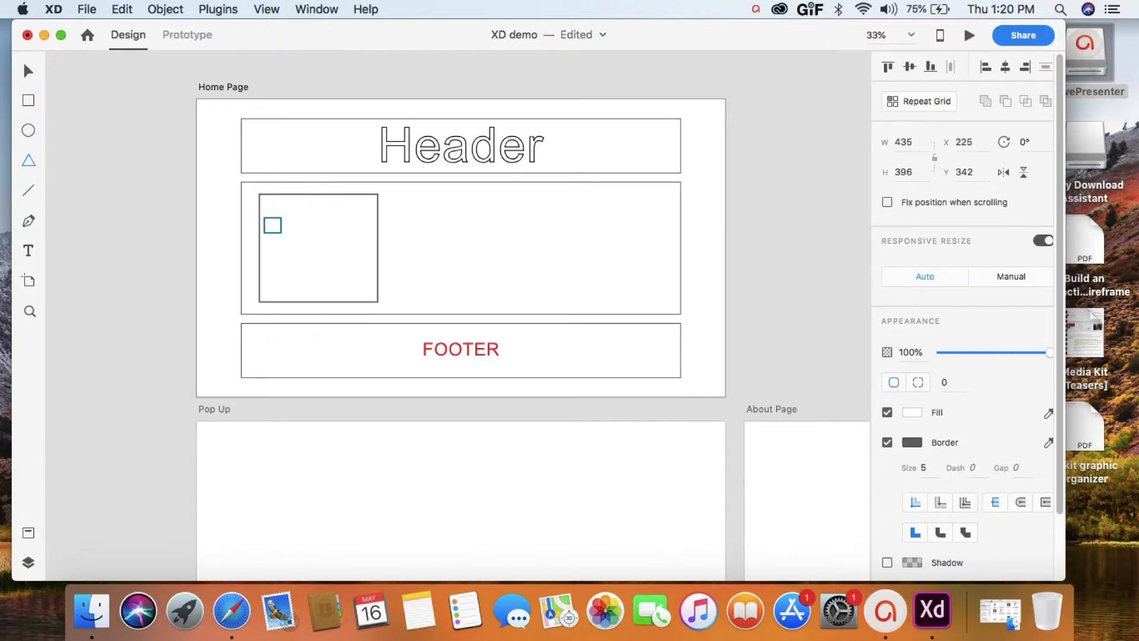
{"action": "left_click_drag", "start_coordinate": [272, 225], "coordinate": [323, 268]}
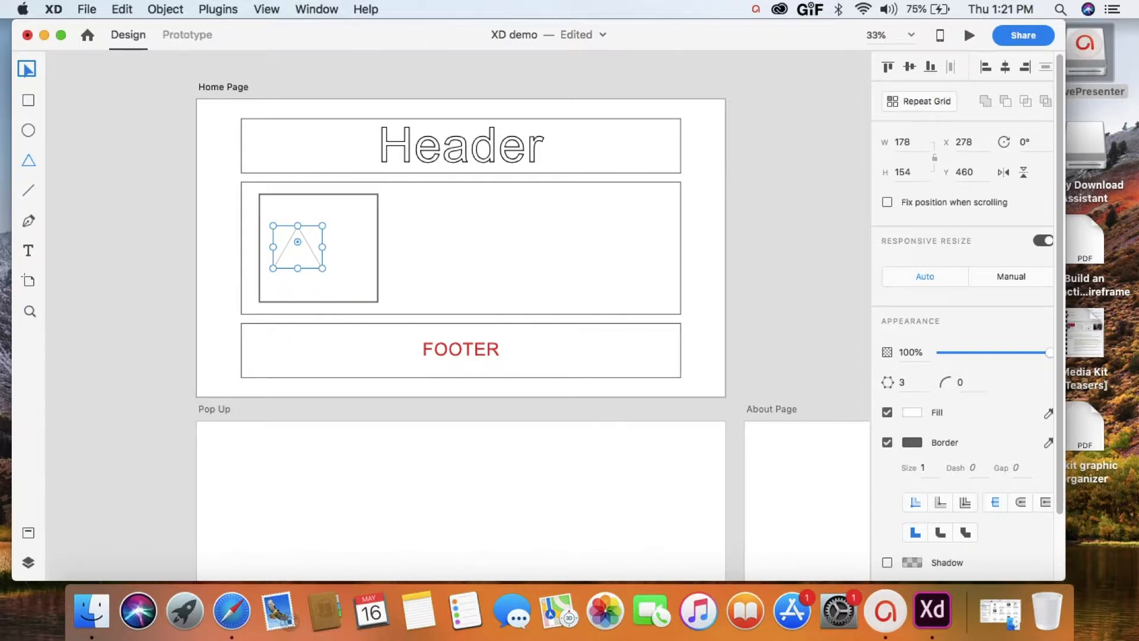
{"action": "left_click_drag", "start_coordinate": [305, 255], "coordinate": [305, 255]}
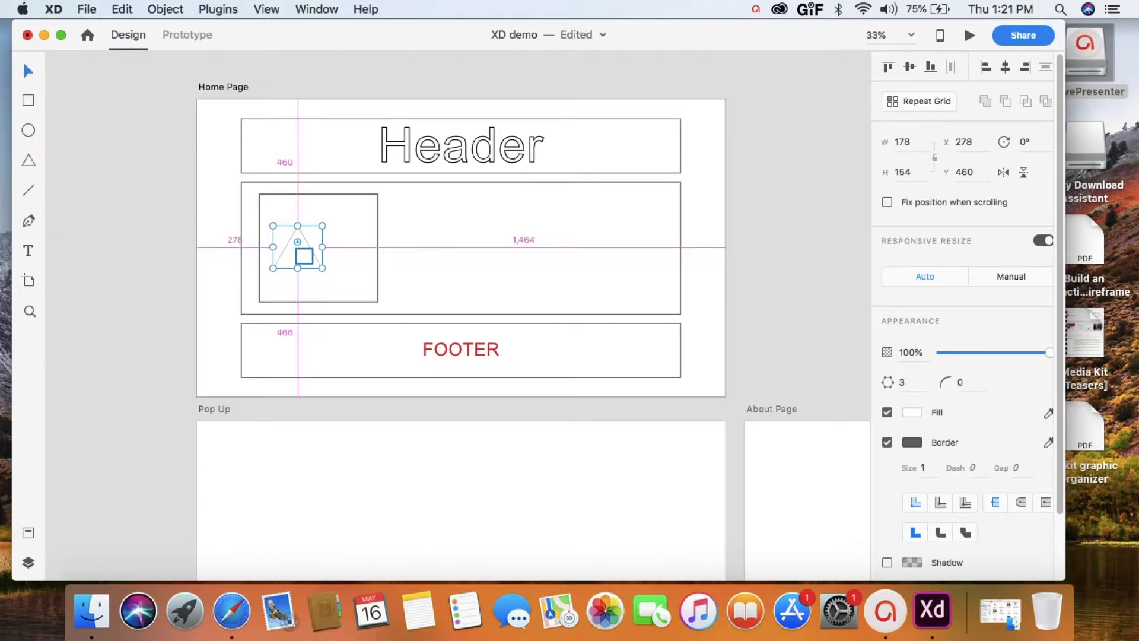
{"action": "left_click_drag", "start_coordinate": [304, 255], "coordinate": [337, 260]}
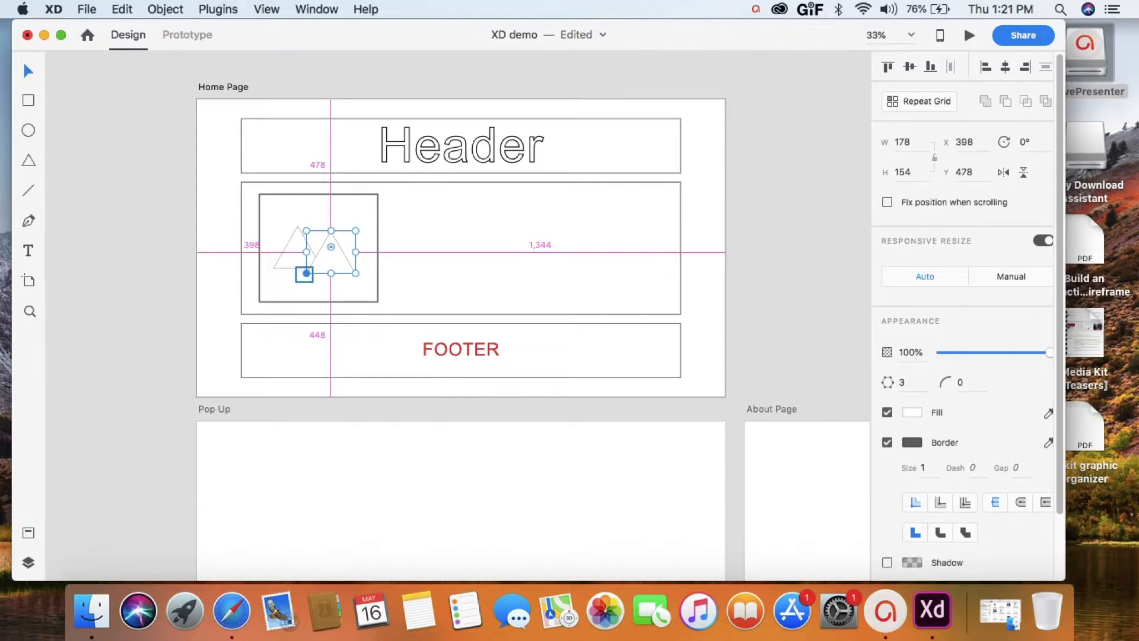
{"action": "left_click_drag", "start_coordinate": [307, 273], "coordinate": [289, 288]}
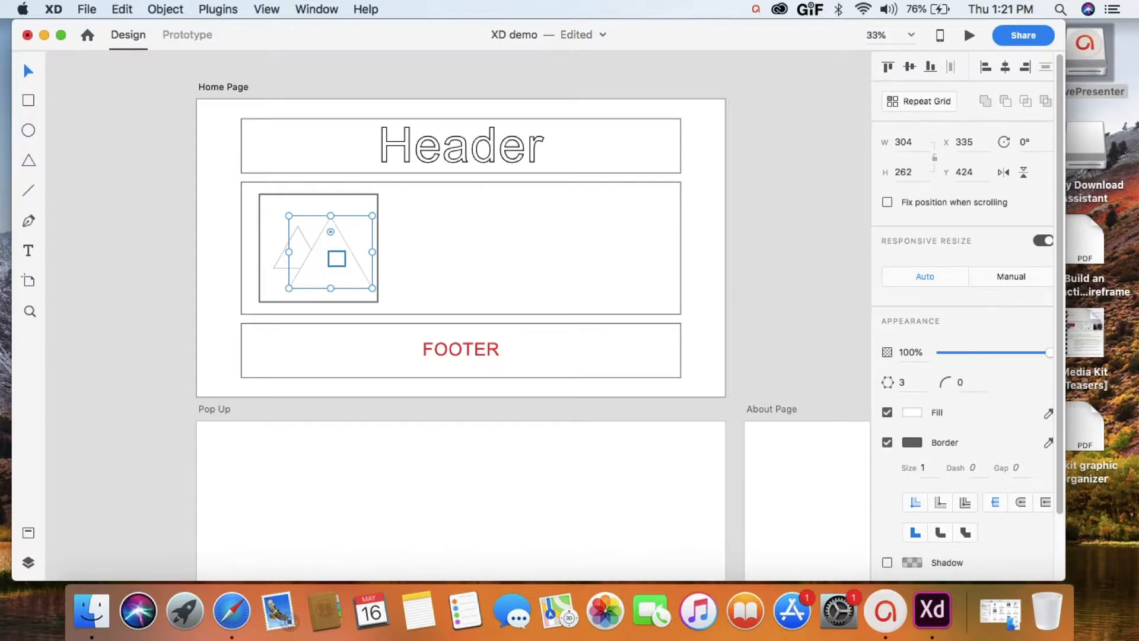
- Send the larger triangle one level backward, behind the smaller triangle
{"action": "right_click", "coordinate": [327, 267]}
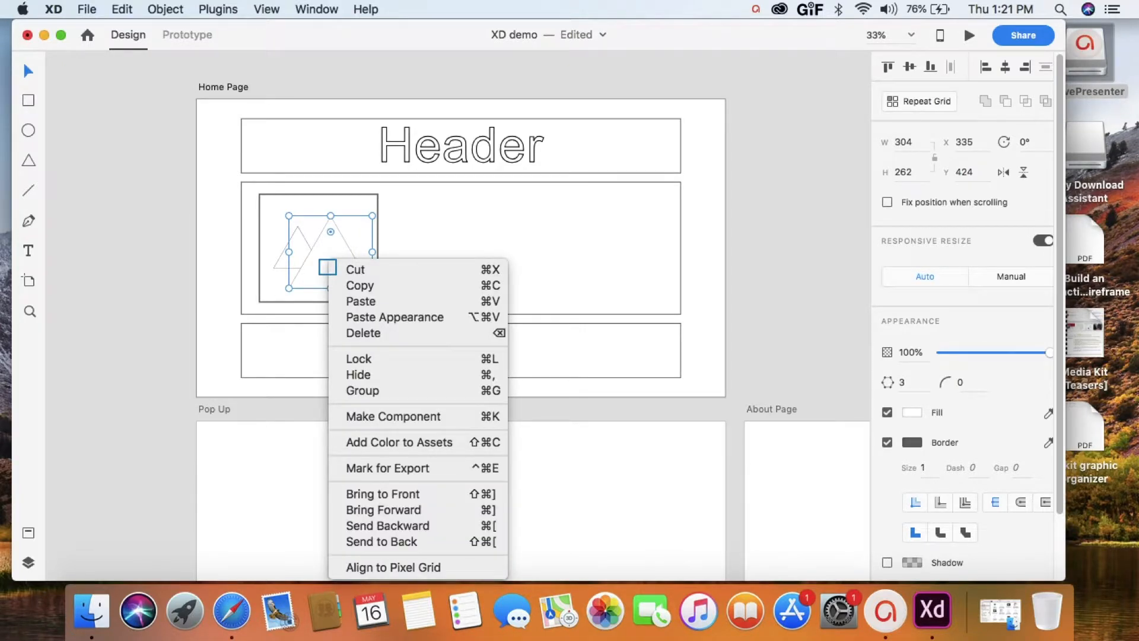
{"action": "key", "text": "Escape"}
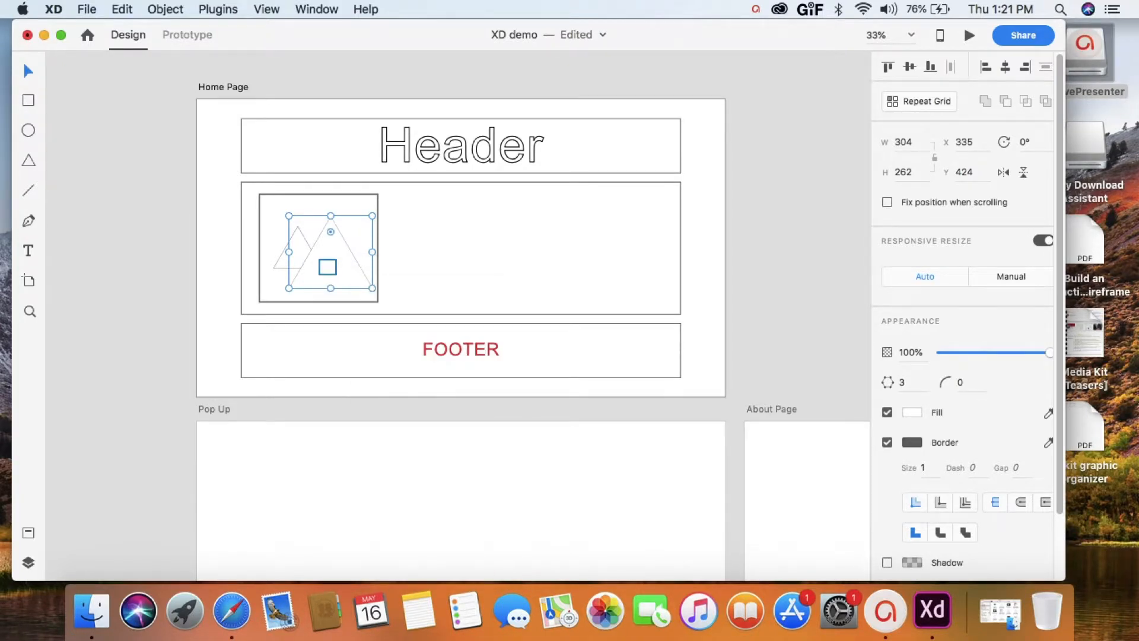
{"action": "right_click", "coordinate": [326, 267]}
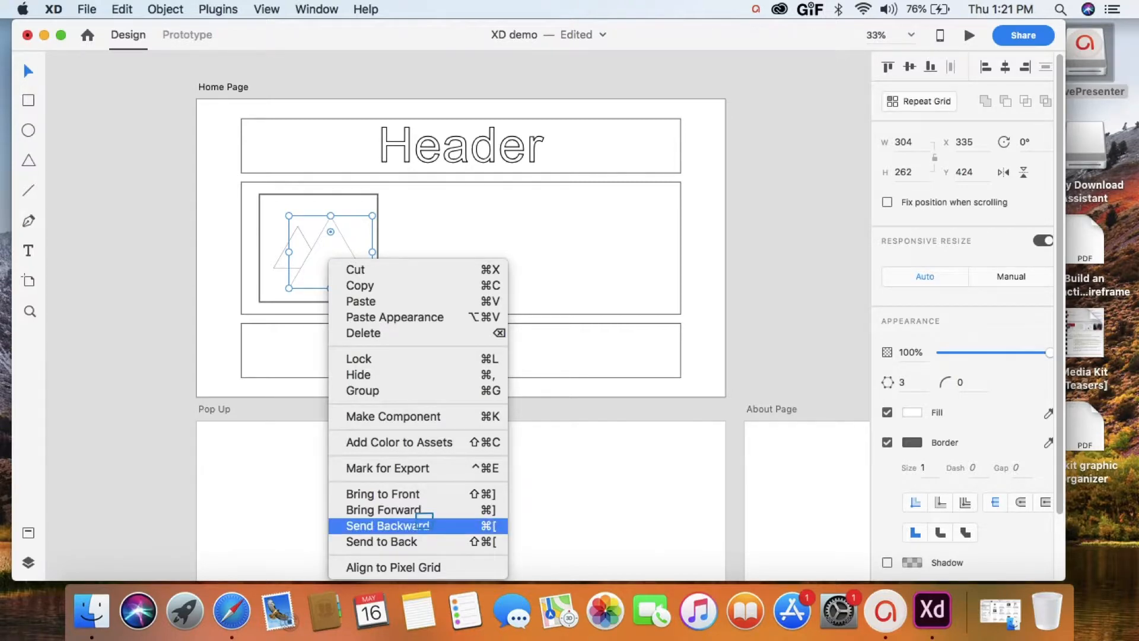
{"action": "left_click", "coordinate": [424, 525]}
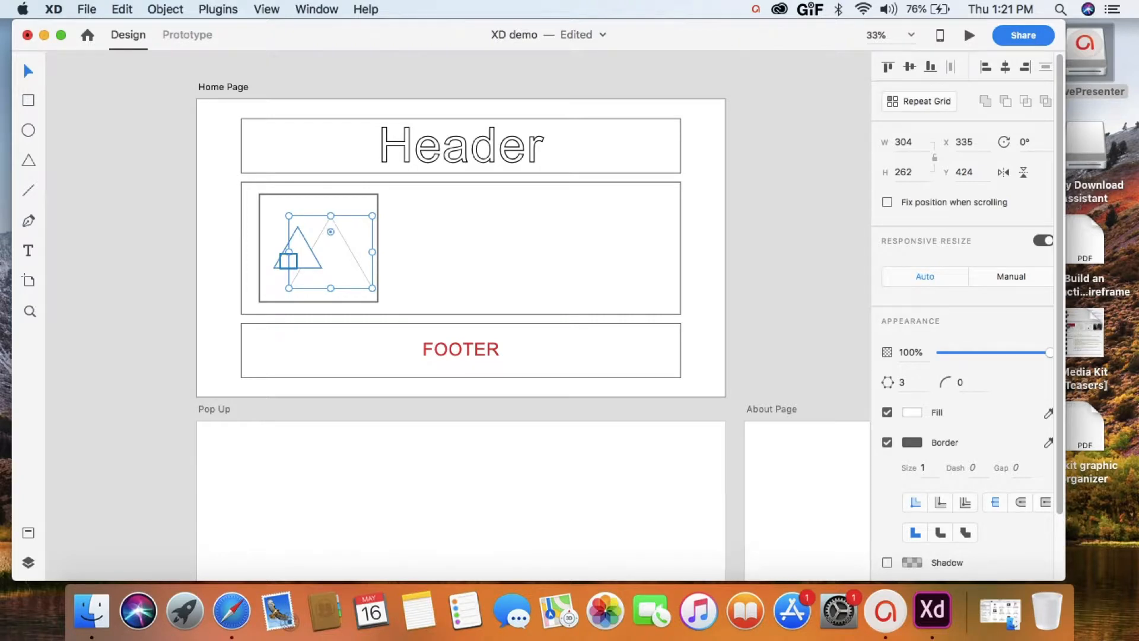
- Set the border size of both triangles to 3
{"action": "left_click", "coordinate": [288, 261]}
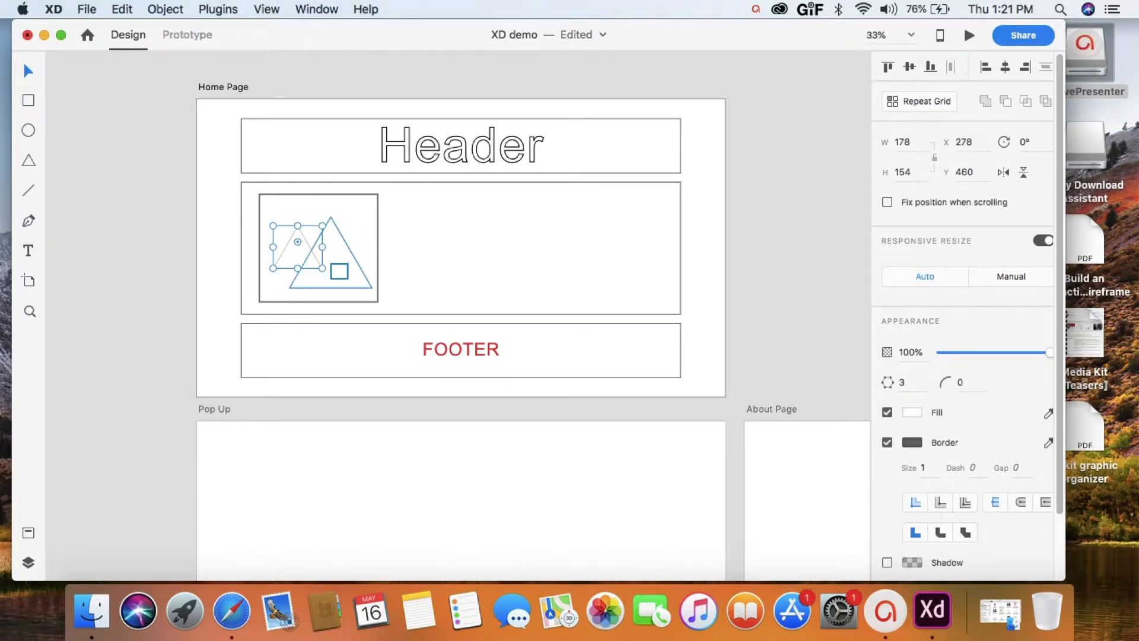
{"action": "left_click", "coordinate": [339, 271], "text": "shift"}
{"action": "right_click", "coordinate": [925, 467]}
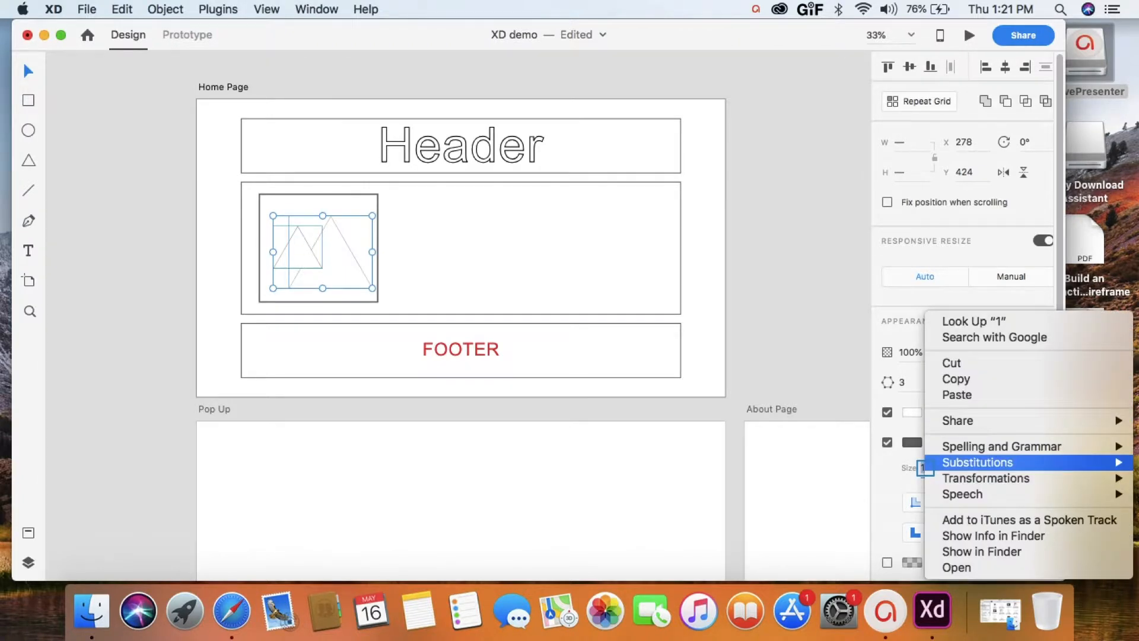
{"action": "left_click", "coordinate": [814, 311]}
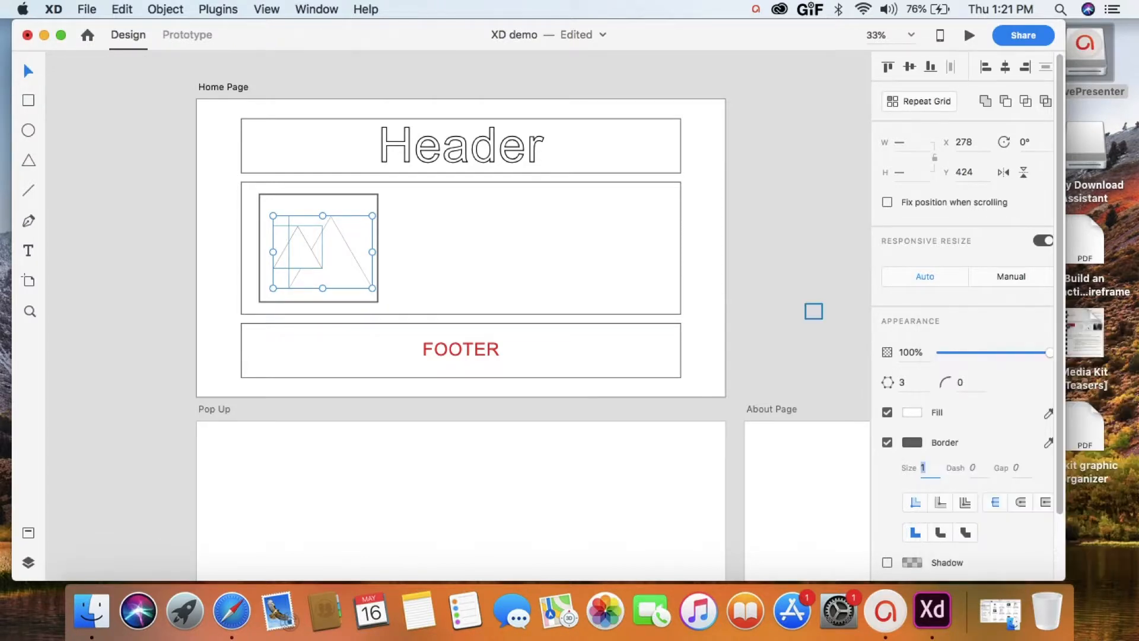
{"action": "left_click", "coordinate": [930, 467]}
{"action": "right_click", "coordinate": [930, 467]}
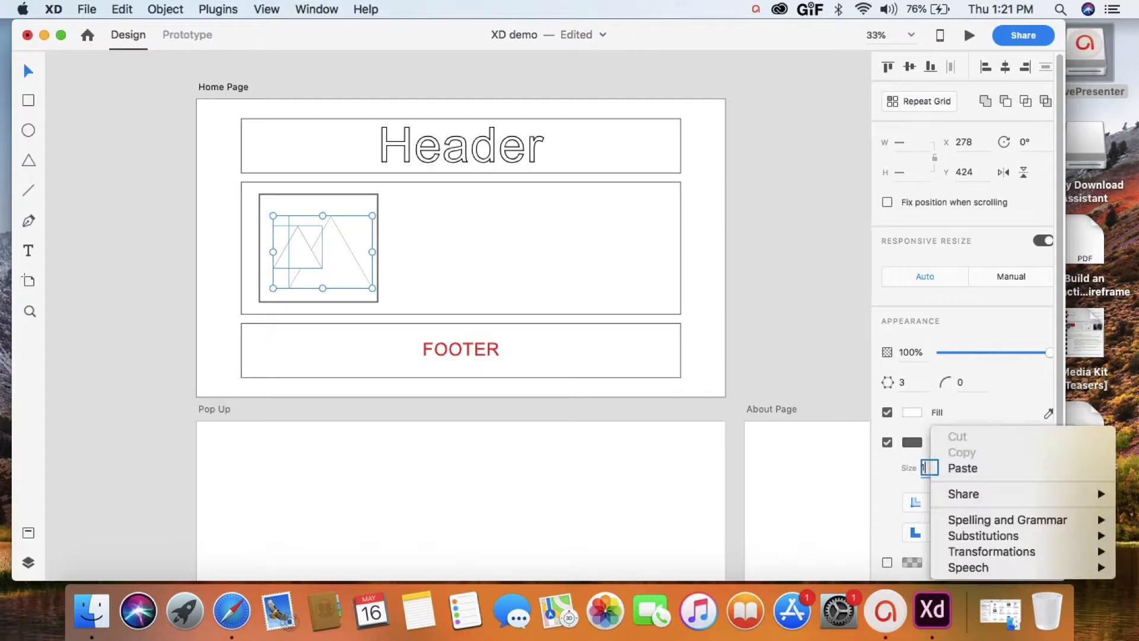
{"action": "left_click", "coordinate": [928, 466]}
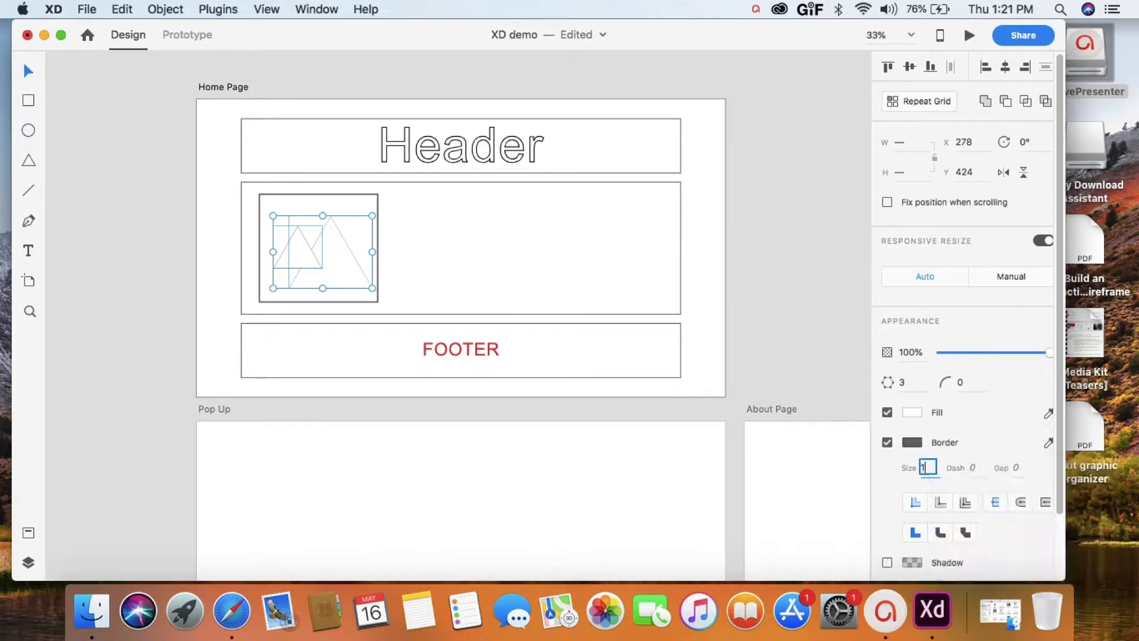
{"action": "type", "text": "3"}
{"action": "key", "text": "Return"}
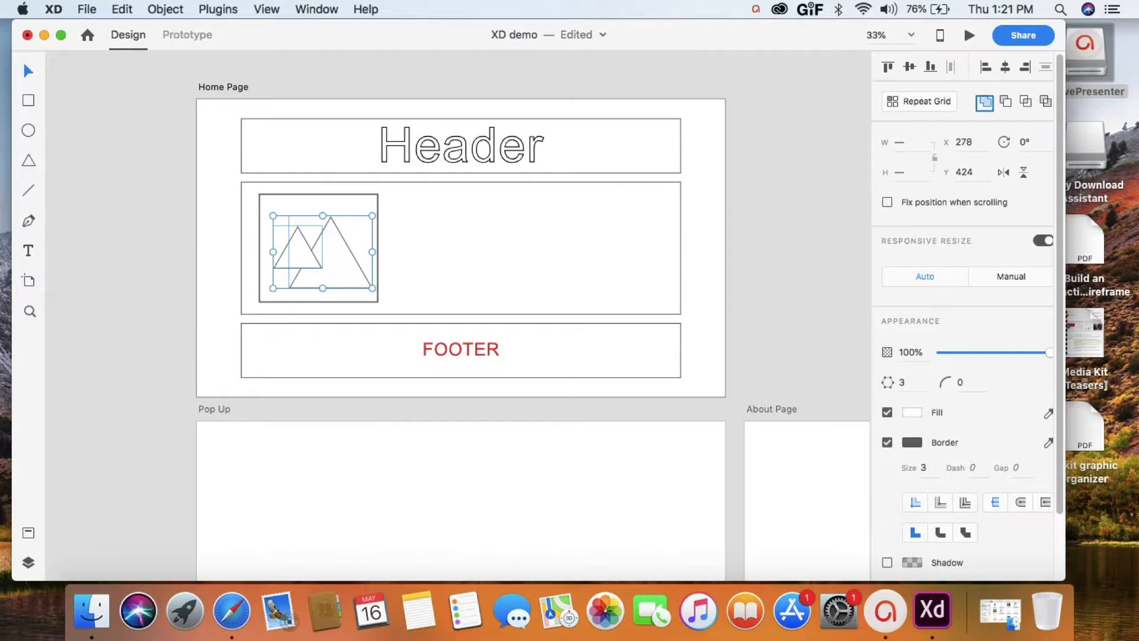
- Undo the Add operation that merged the two triangles and group them instead
{"action": "left_click", "coordinate": [122, 9]}
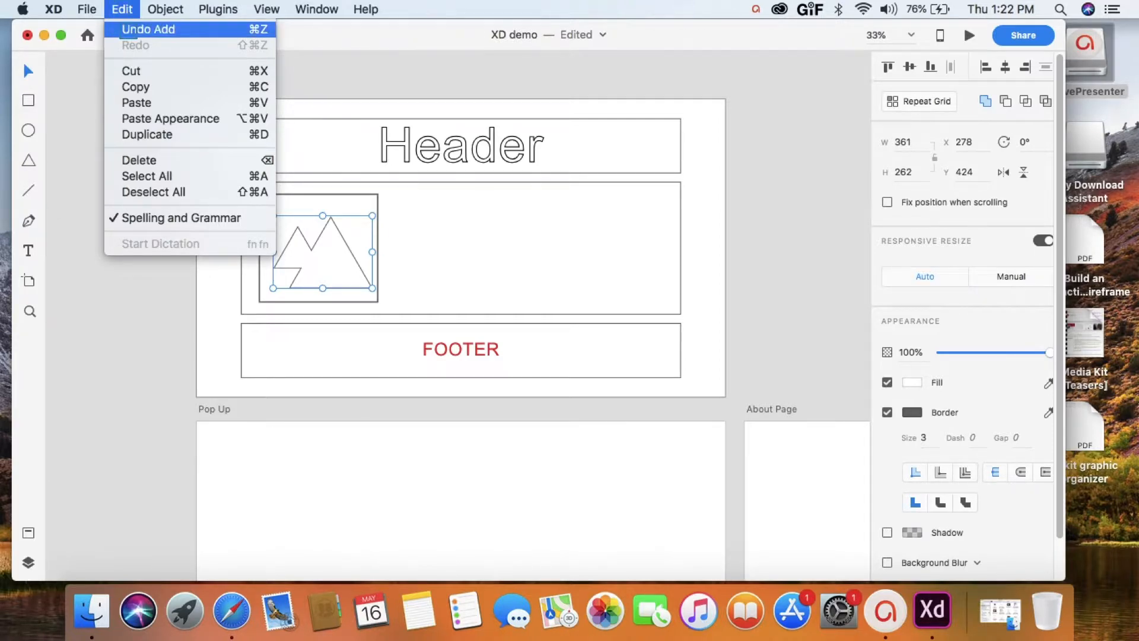
{"action": "left_click", "coordinate": [149, 29]}
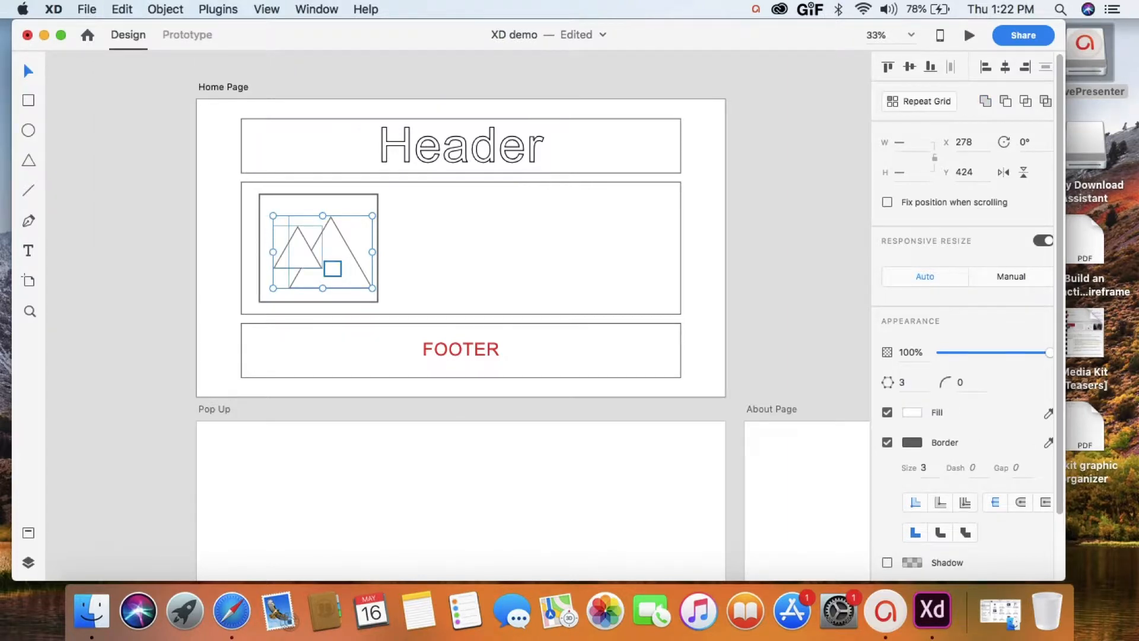
{"action": "right_click", "coordinate": [341, 262]}
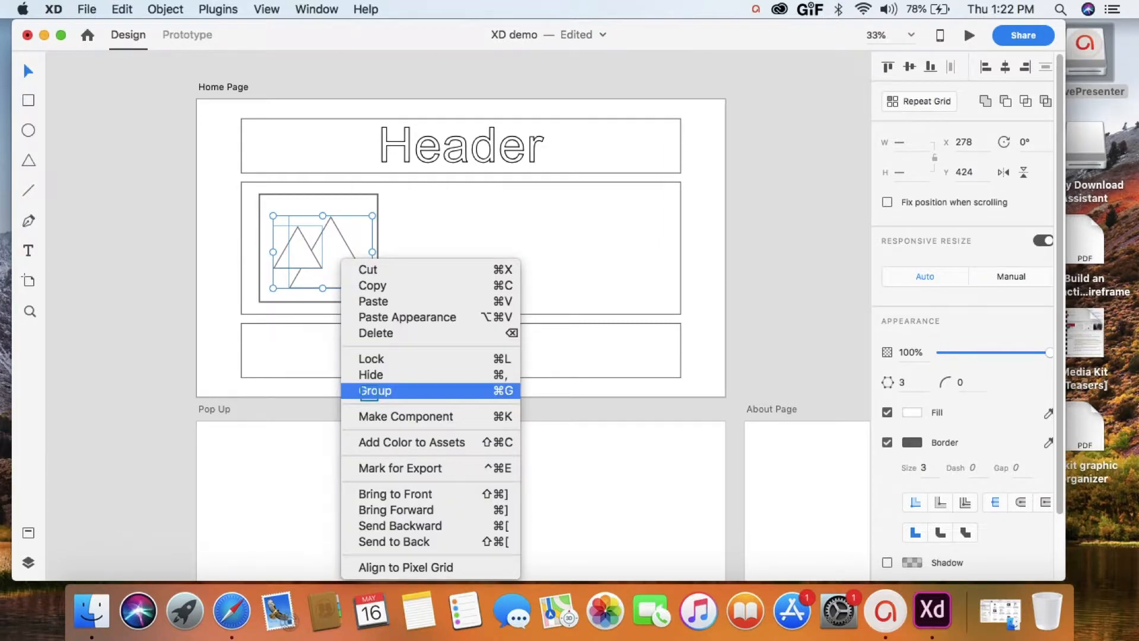
{"action": "left_click", "coordinate": [362, 390]}
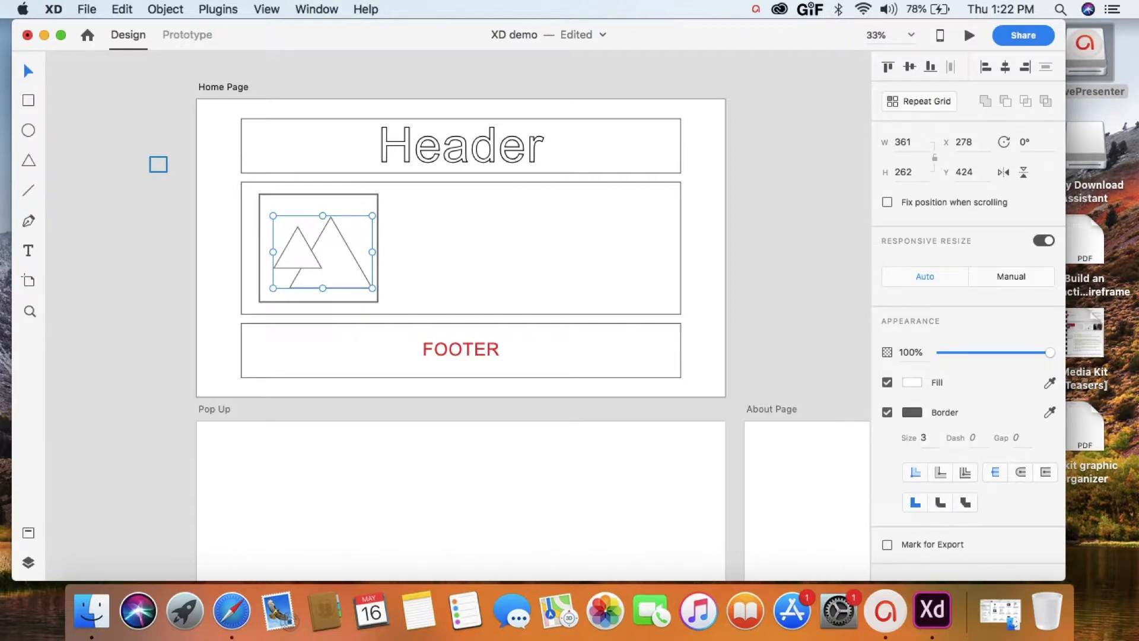
- Remove the rectangular frame from around the grouped triangles
{"action": "key", "text": "e"}
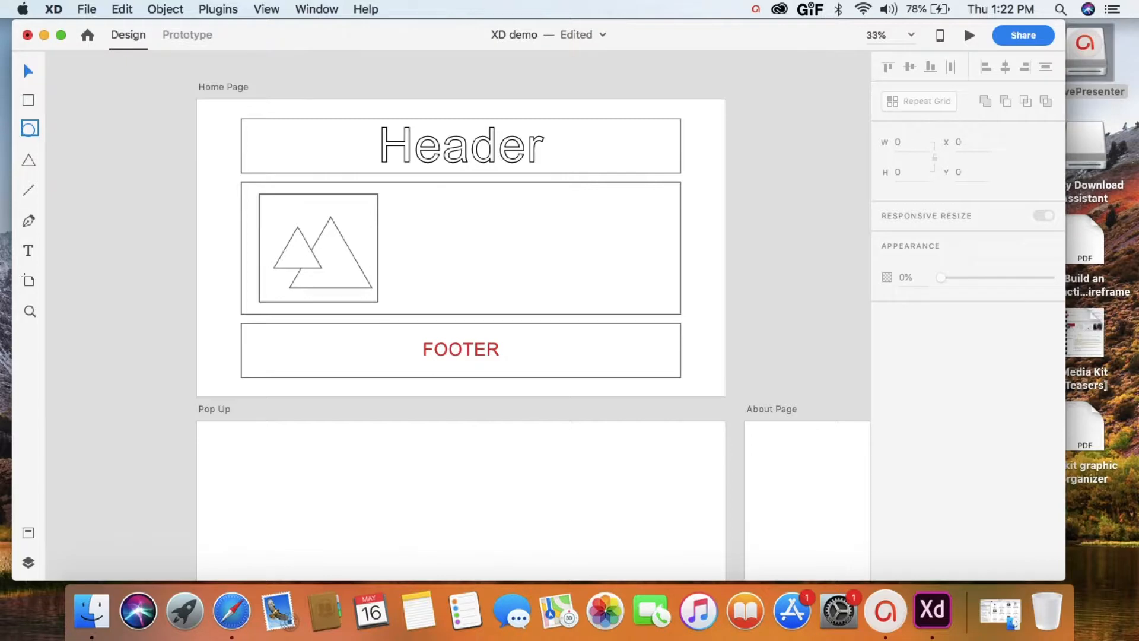
{"action": "right_click", "coordinate": [275, 203]}
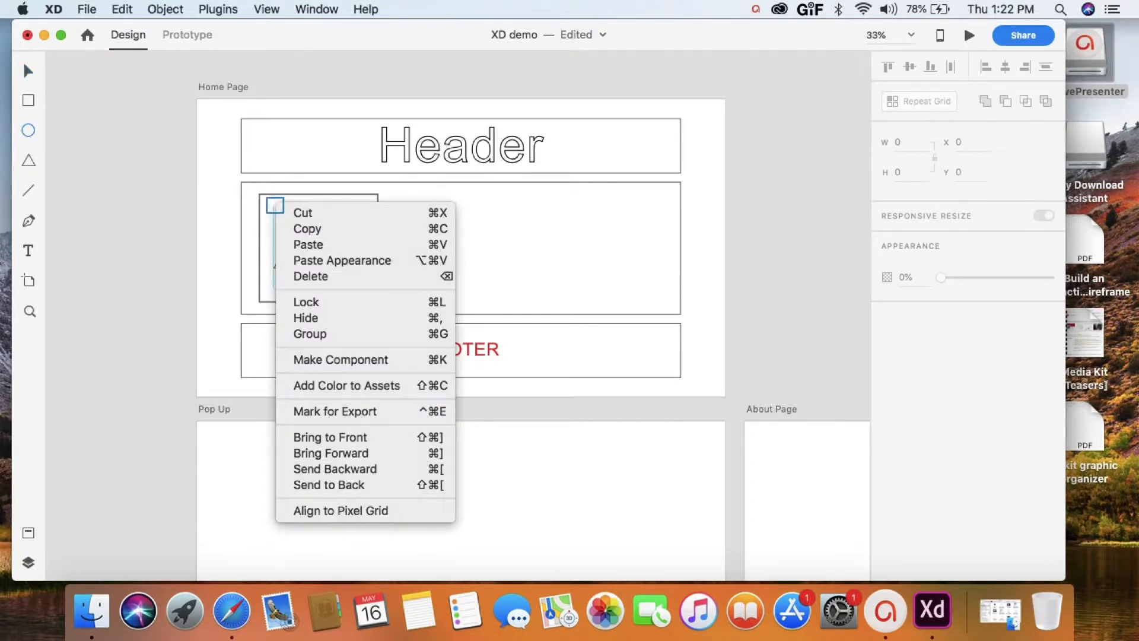
{"action": "left_click", "coordinate": [22, 73]}
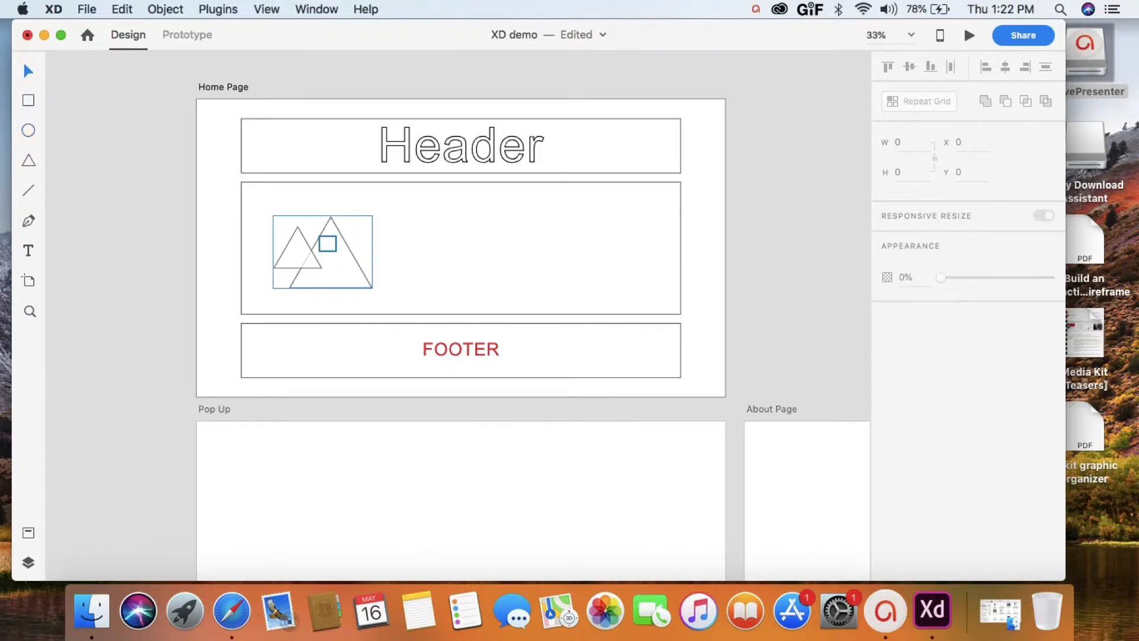
{"action": "left_click", "coordinate": [327, 243]}
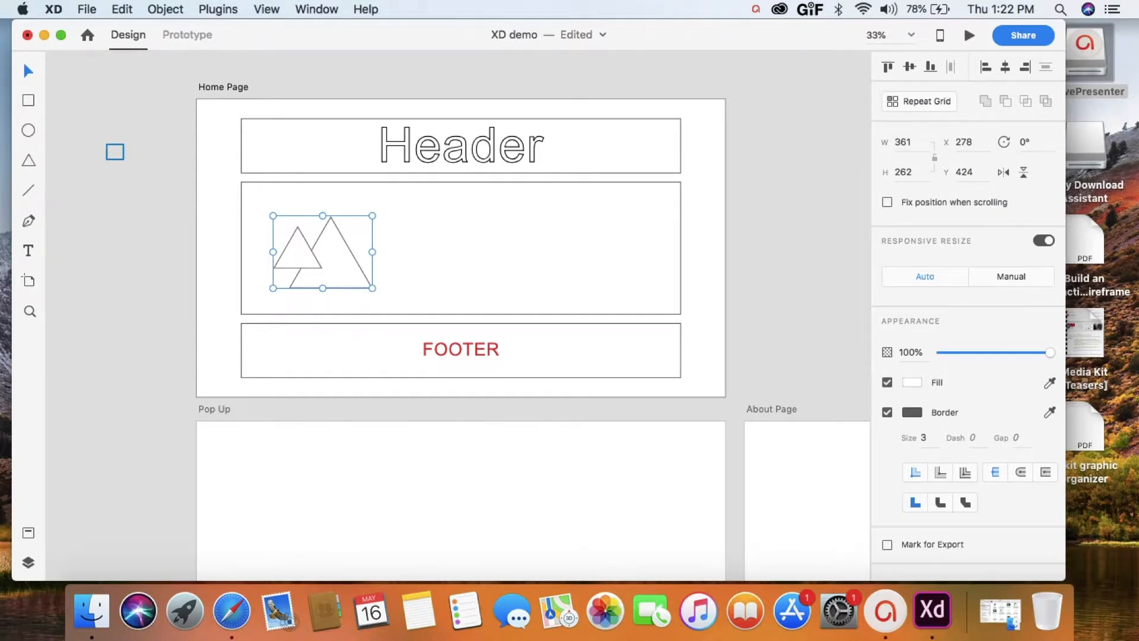
- Add a 100 by 100 circle just above the smaller triangle and set its border size to 3
{"action": "left_click", "coordinate": [30, 128]}
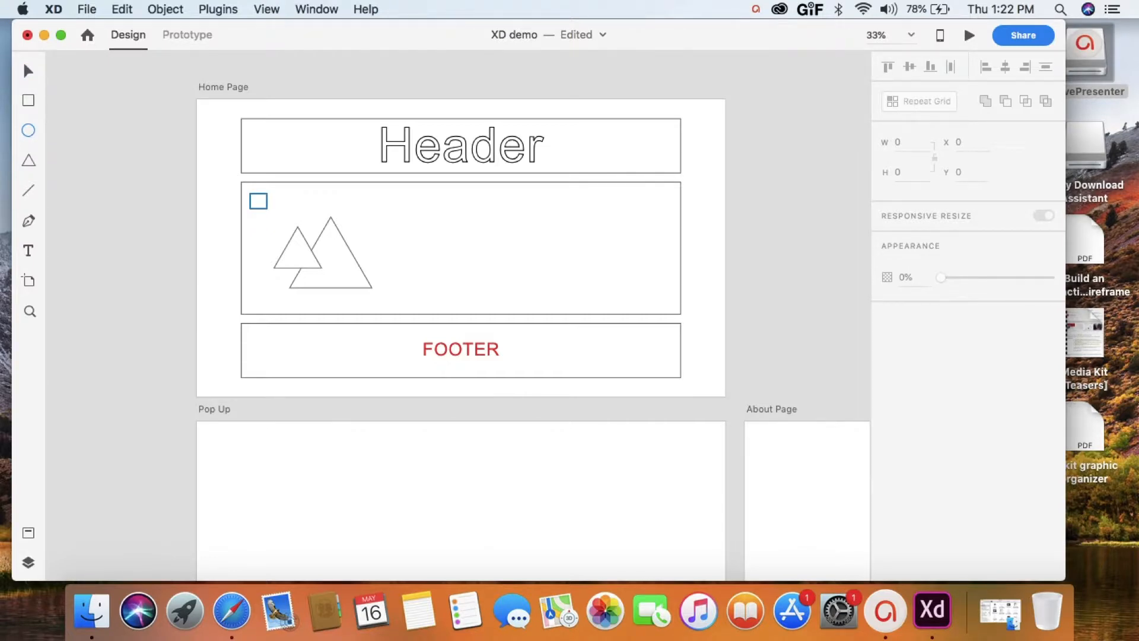
{"action": "left_click", "coordinate": [257, 201]}
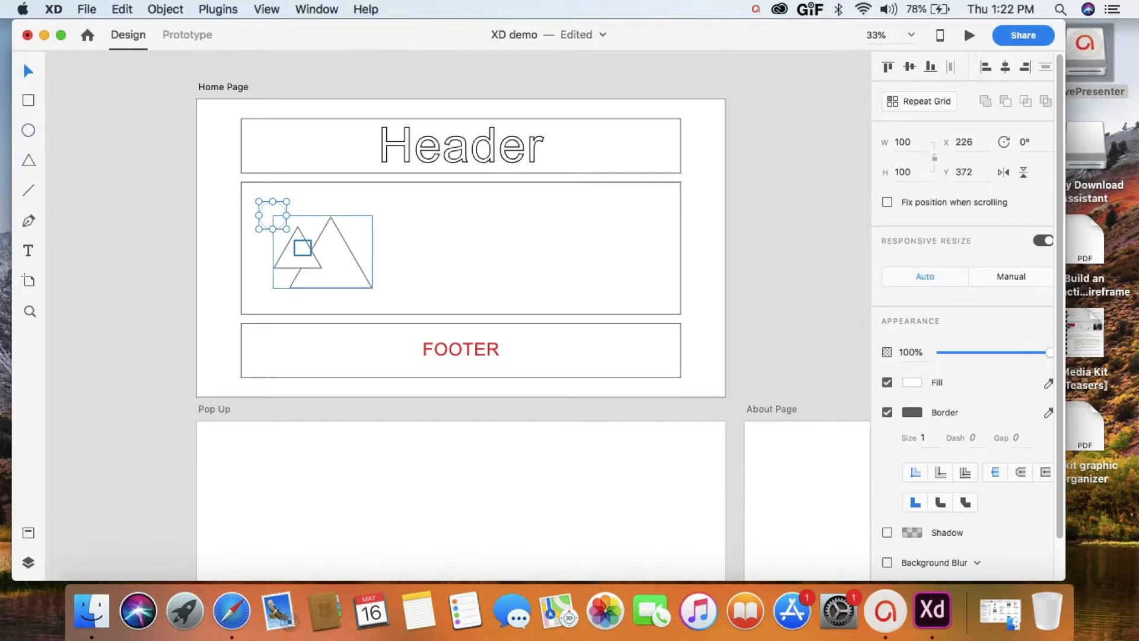
{"action": "left_click", "coordinate": [303, 248]}
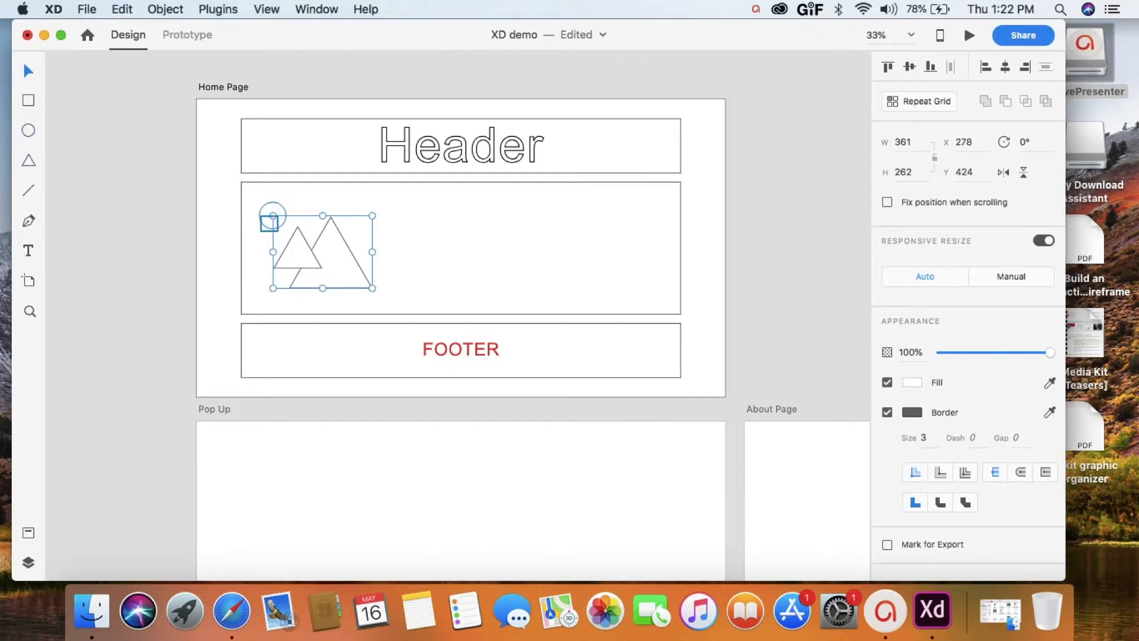
{"action": "left_click", "coordinate": [270, 222]}
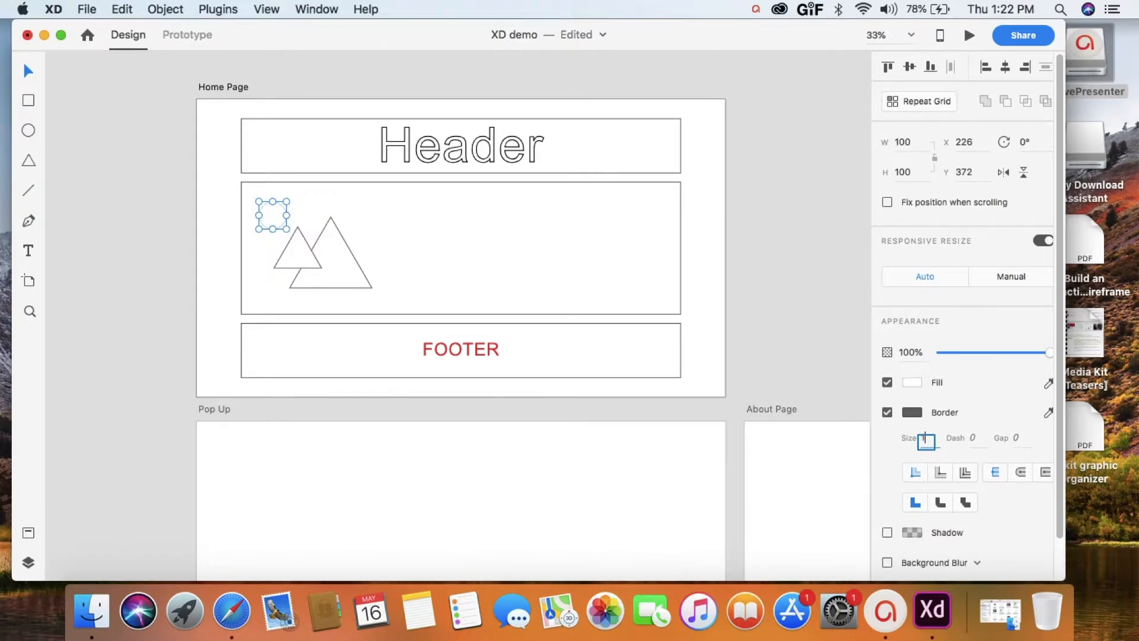
{"action": "type", "text": "3"}
{"action": "key", "text": "Return"}
{"action": "left_click_drag", "start_coordinate": [278, 210], "coordinate": [300, 243]}
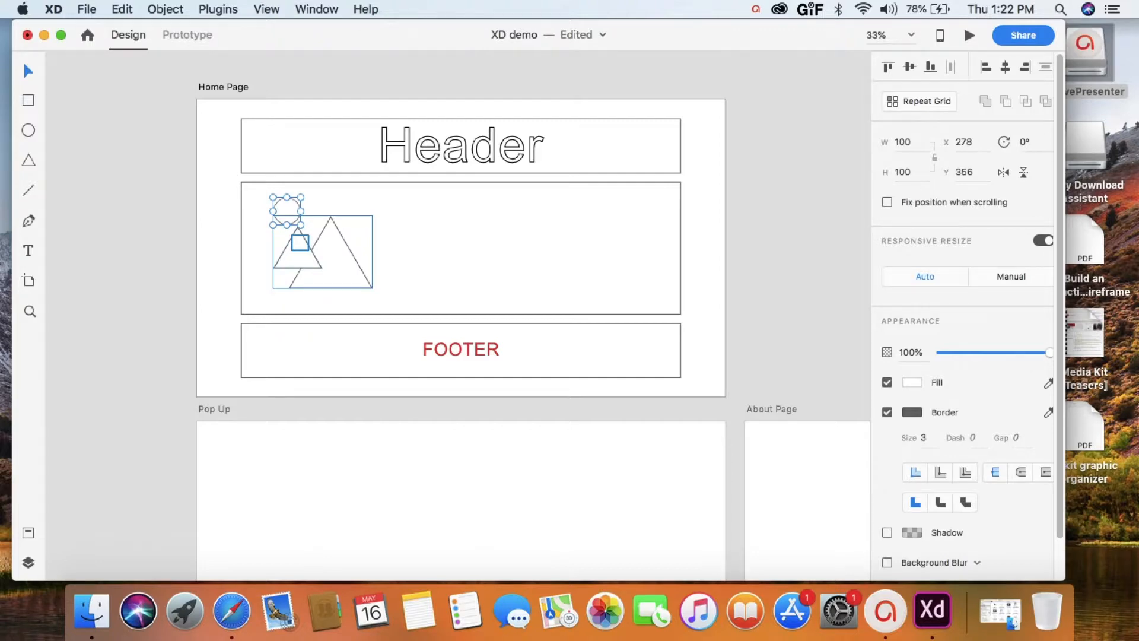
{"action": "key", "text": "super+a"}
{"action": "right_click", "coordinate": [634, 374]}
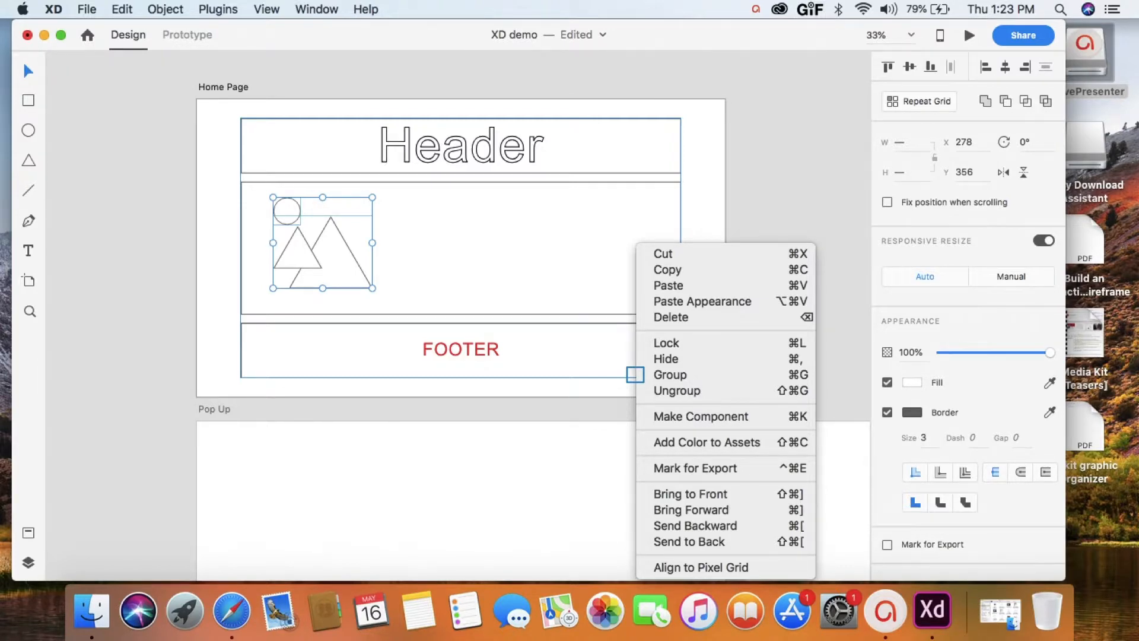
{"action": "left_click", "coordinate": [668, 375]}
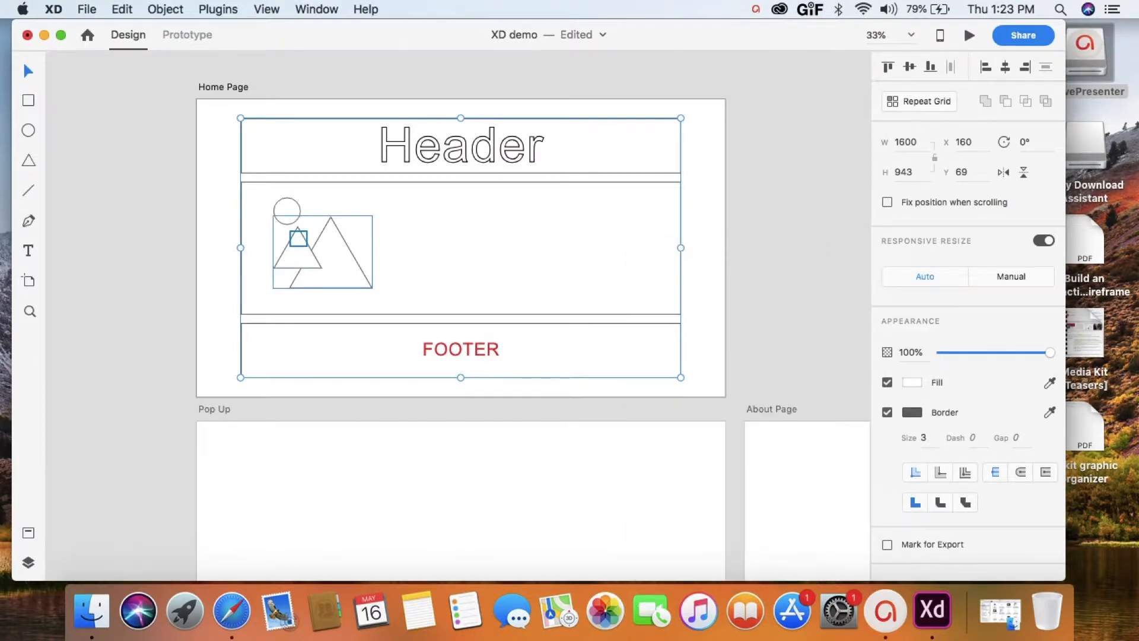
- Group the circle with the grouped triangles to form a single icon
{"action": "double_click", "coordinate": [298, 238]}
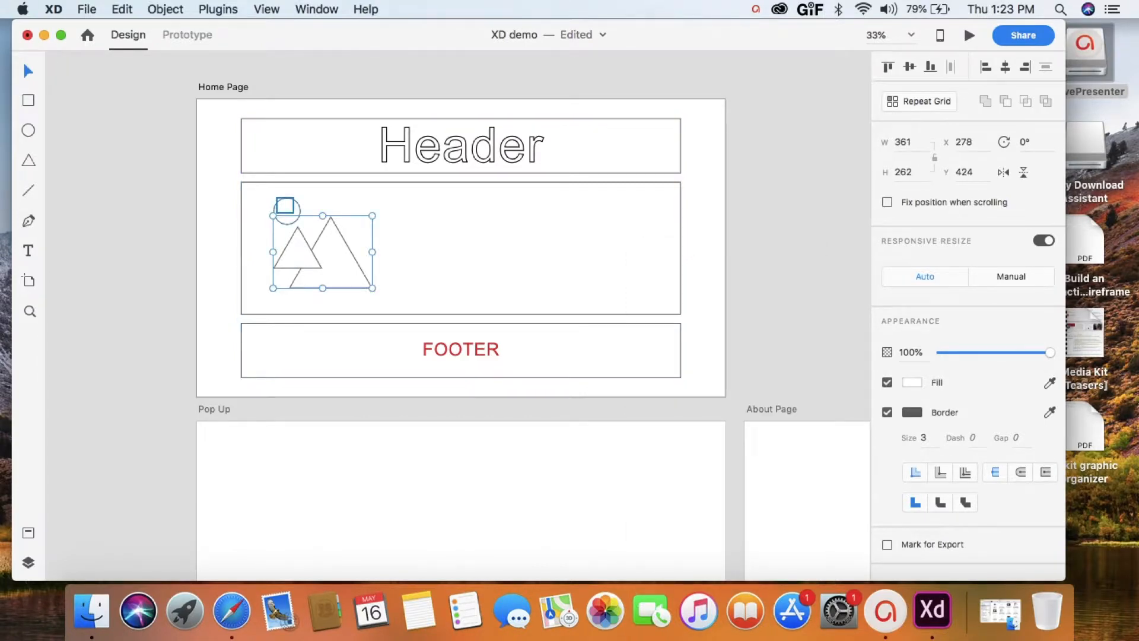
{"action": "left_click", "coordinate": [284, 205], "text": "shift"}
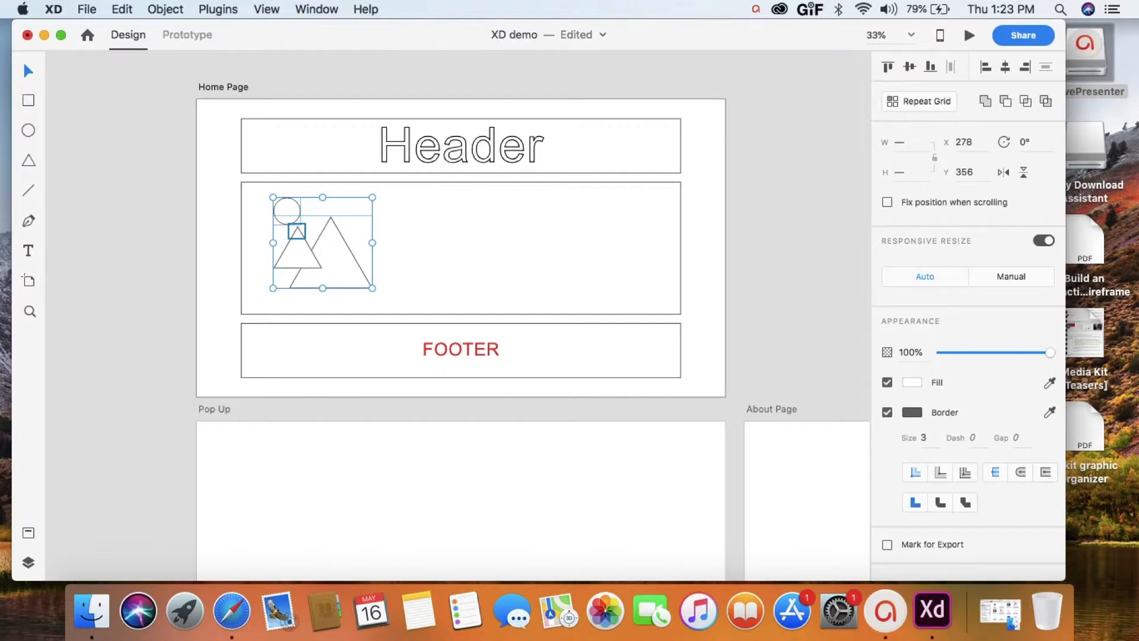
{"action": "right_click", "coordinate": [297, 229]}
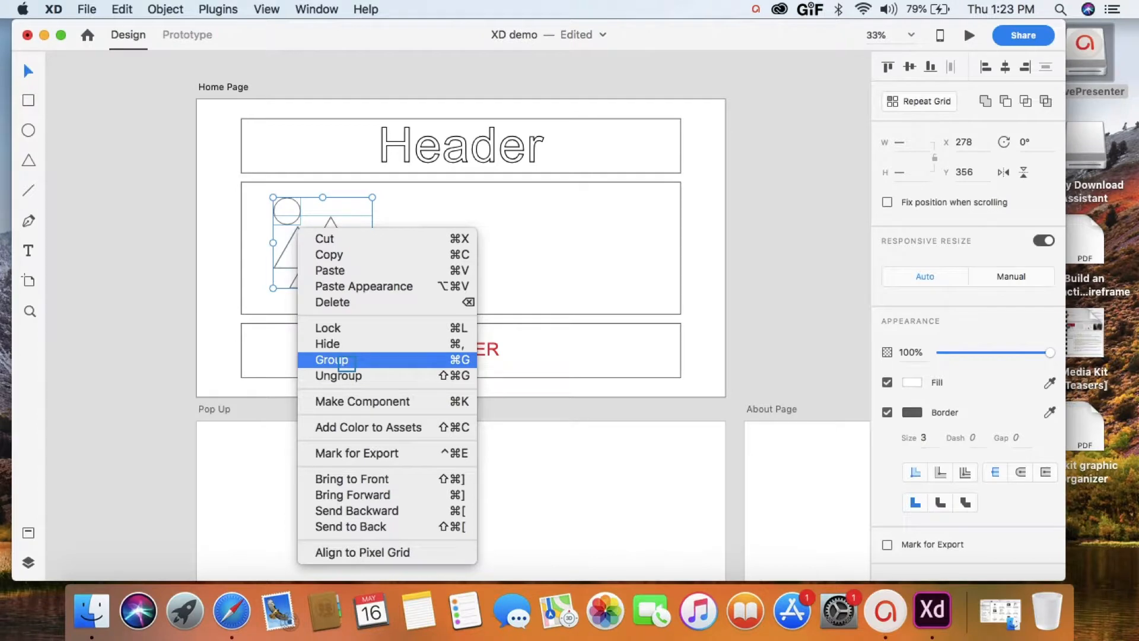
{"action": "left_click", "coordinate": [348, 363]}
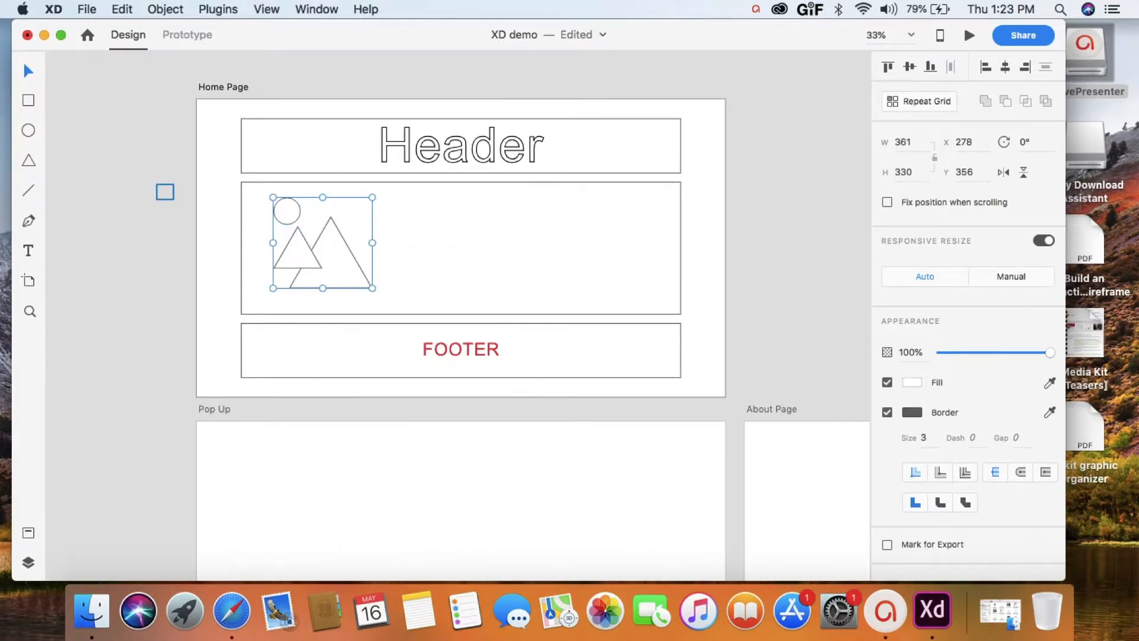
{"action": "right_click", "coordinate": [290, 235]}
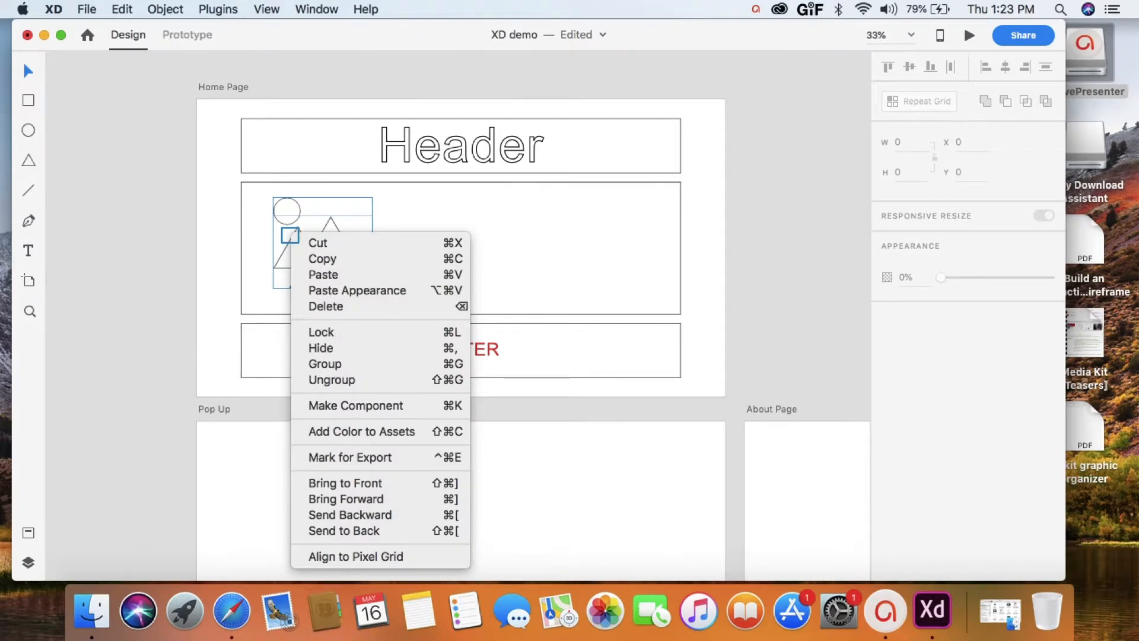
{"action": "key", "text": "Escape"}
- Draw a rectangle about 456 by 397 around the circle-and-triangles icon and send it backward behind the icon
{"action": "key", "text": "r"}
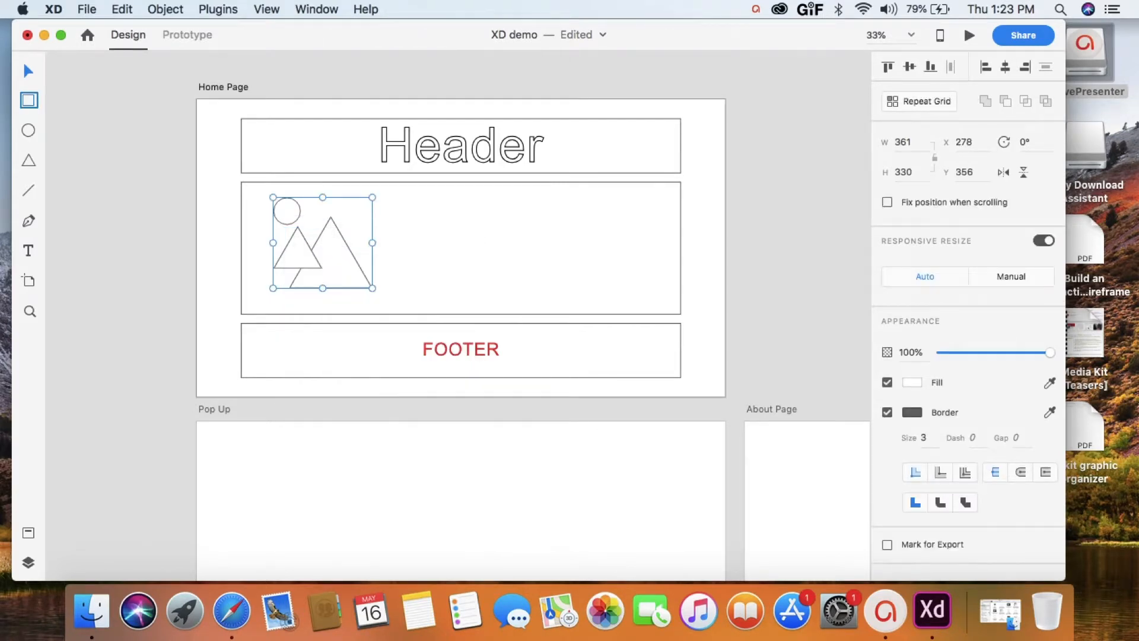
{"action": "left_click_drag", "start_coordinate": [252, 179], "coordinate": [270, 196]}
{"action": "left_click_drag", "start_coordinate": [261, 188], "coordinate": [386, 297]}
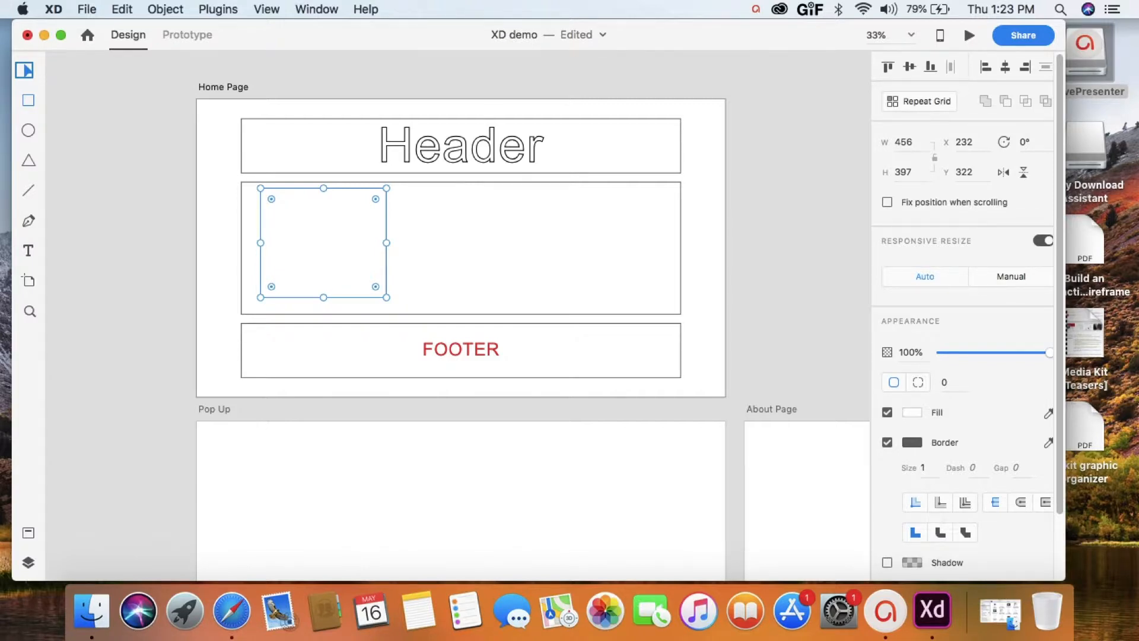
{"action": "right_click", "coordinate": [305, 235]}
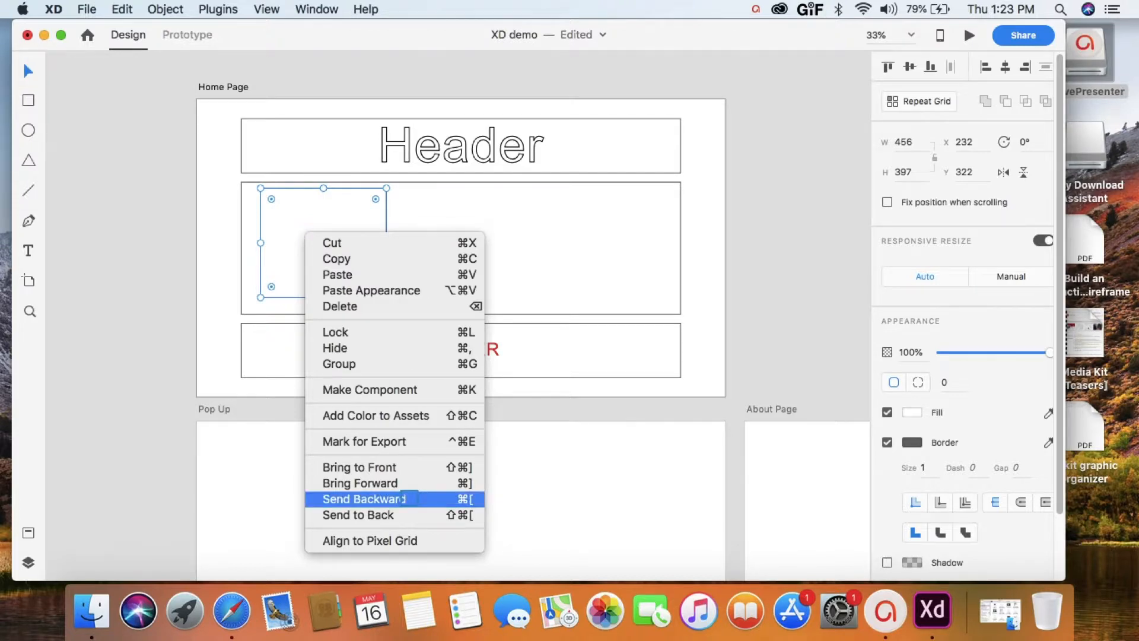
{"action": "left_click", "coordinate": [409, 498]}
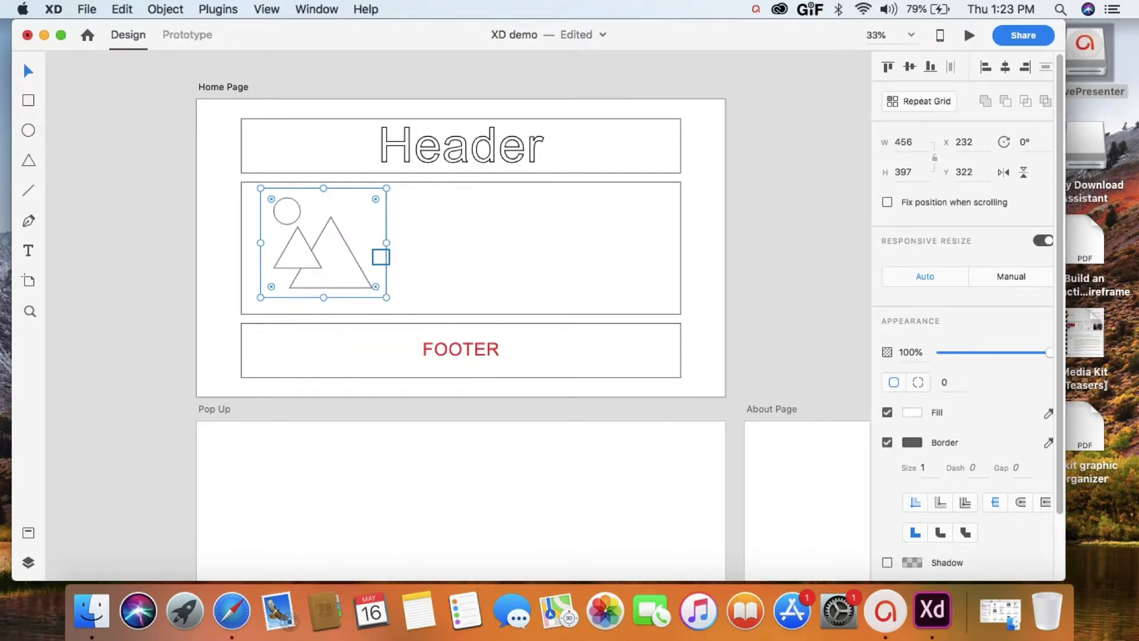
{"action": "left_click_drag", "start_coordinate": [381, 257], "coordinate": [380, 258]}
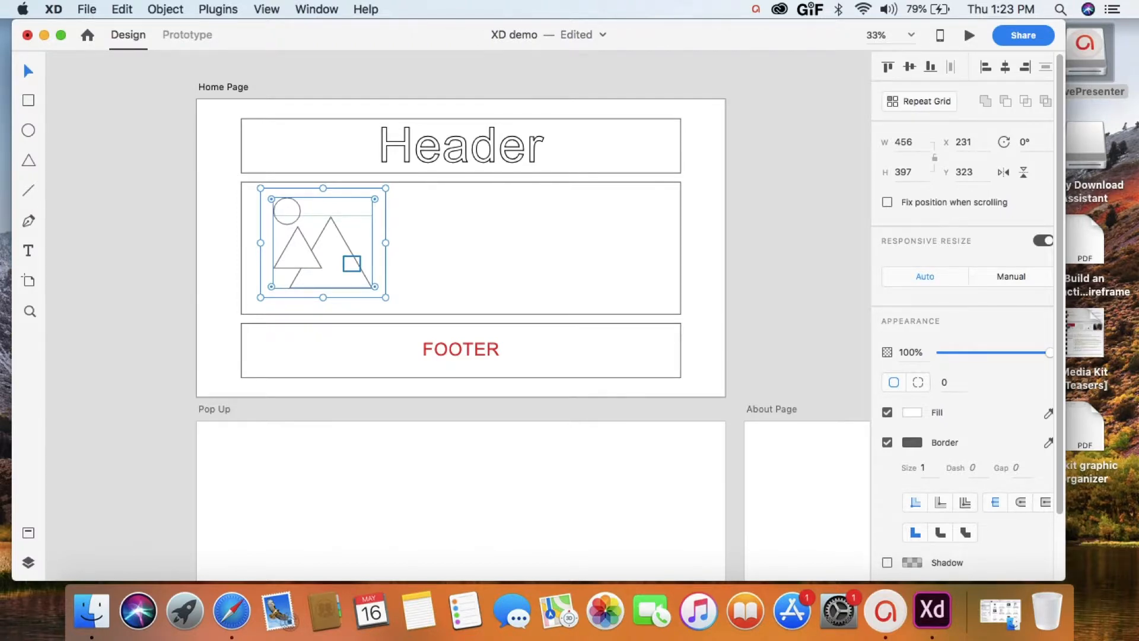
- Group the new rectangle with the circle-and-triangles icon
{"action": "left_click", "coordinate": [352, 264], "text": "shift"}
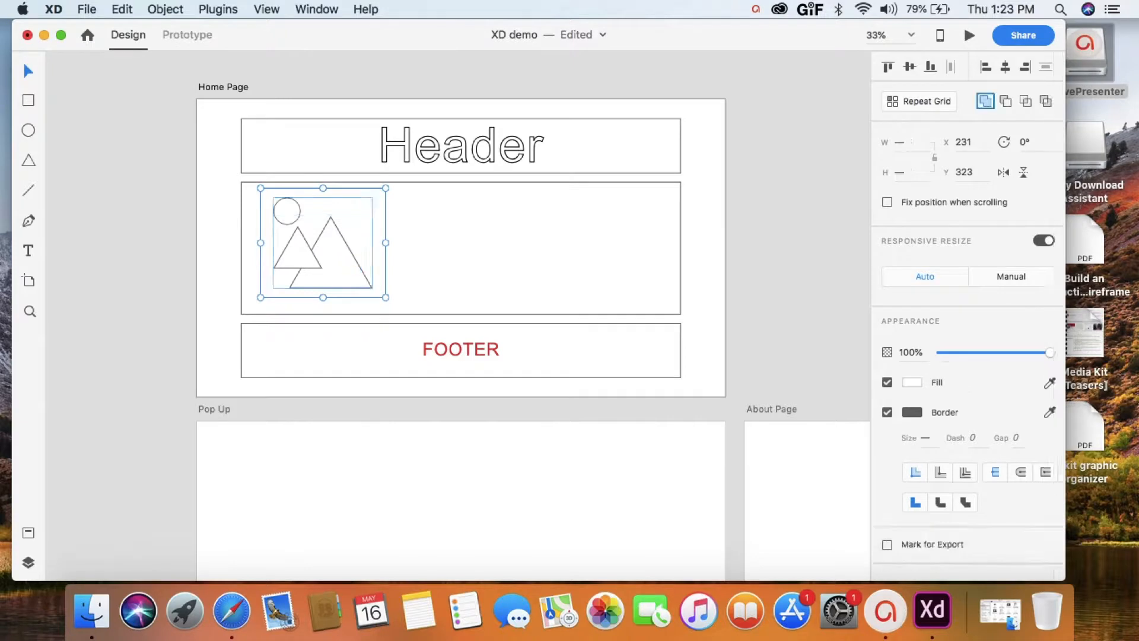
{"action": "right_click", "coordinate": [296, 228]}
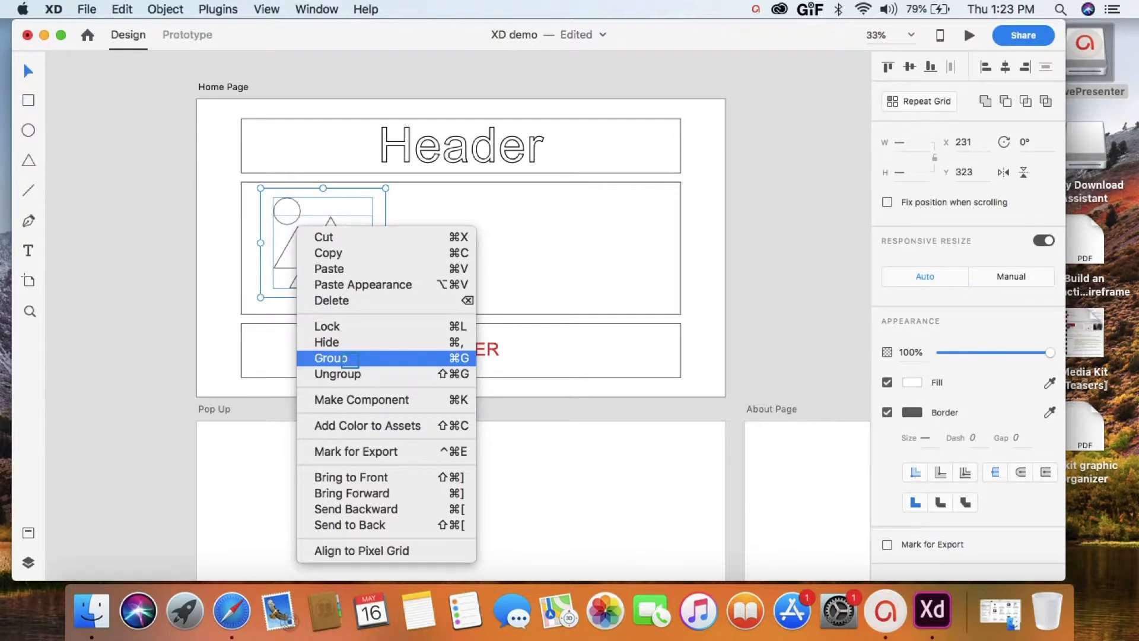
{"action": "left_click", "coordinate": [350, 358]}
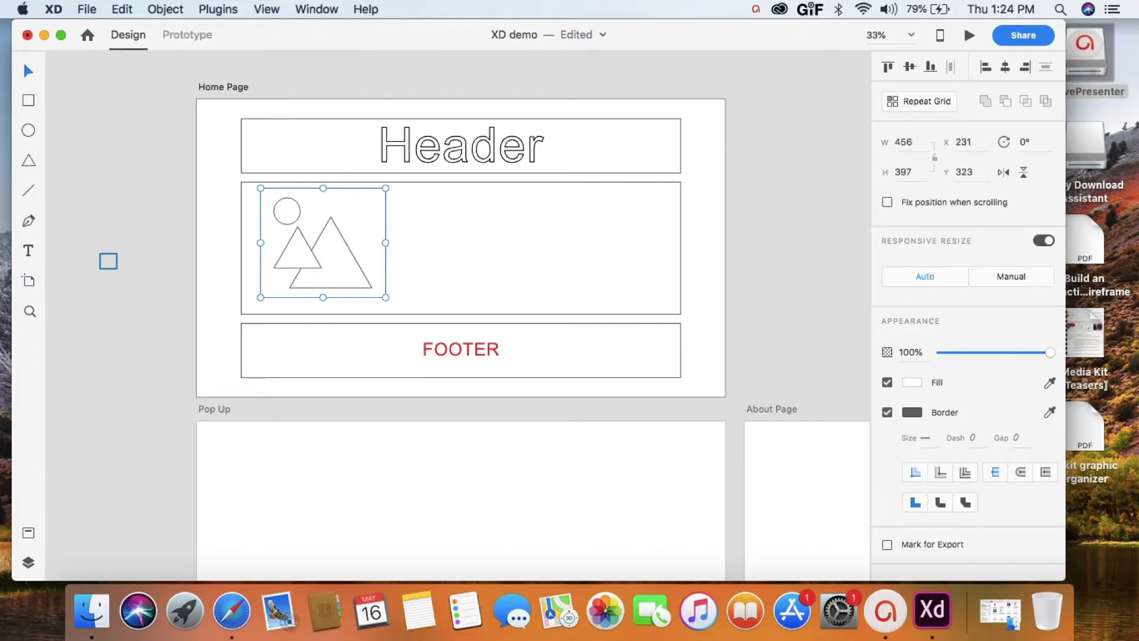
{"action": "left_click", "coordinate": [108, 262]}
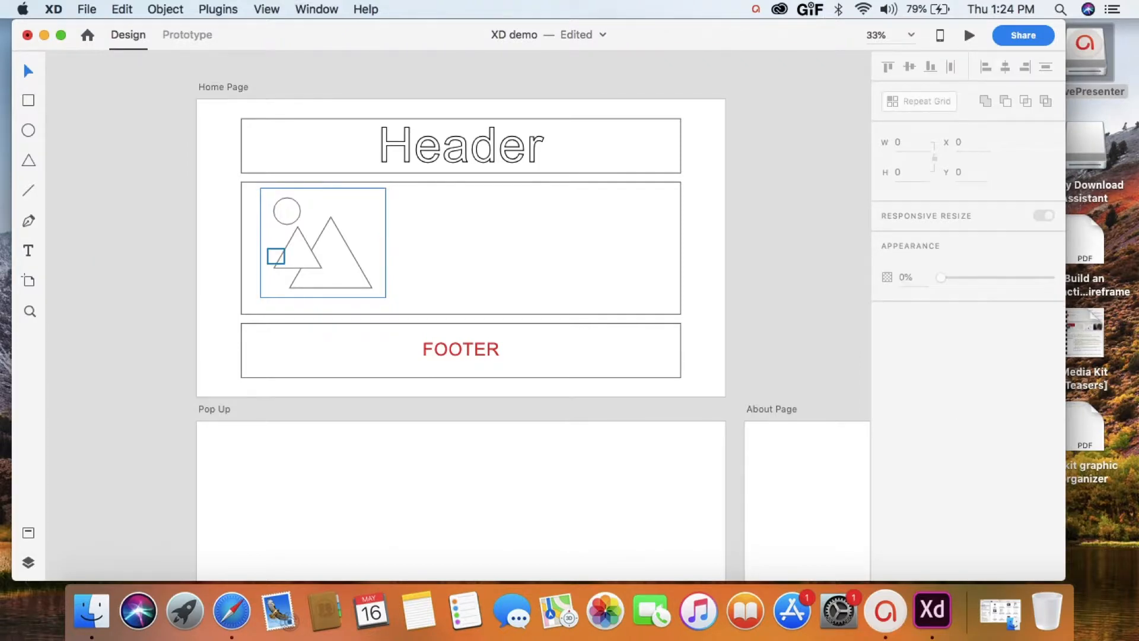
- Save the framed icon group as a component in the document assets and name it Image
{"action": "left_click", "coordinate": [276, 256]}
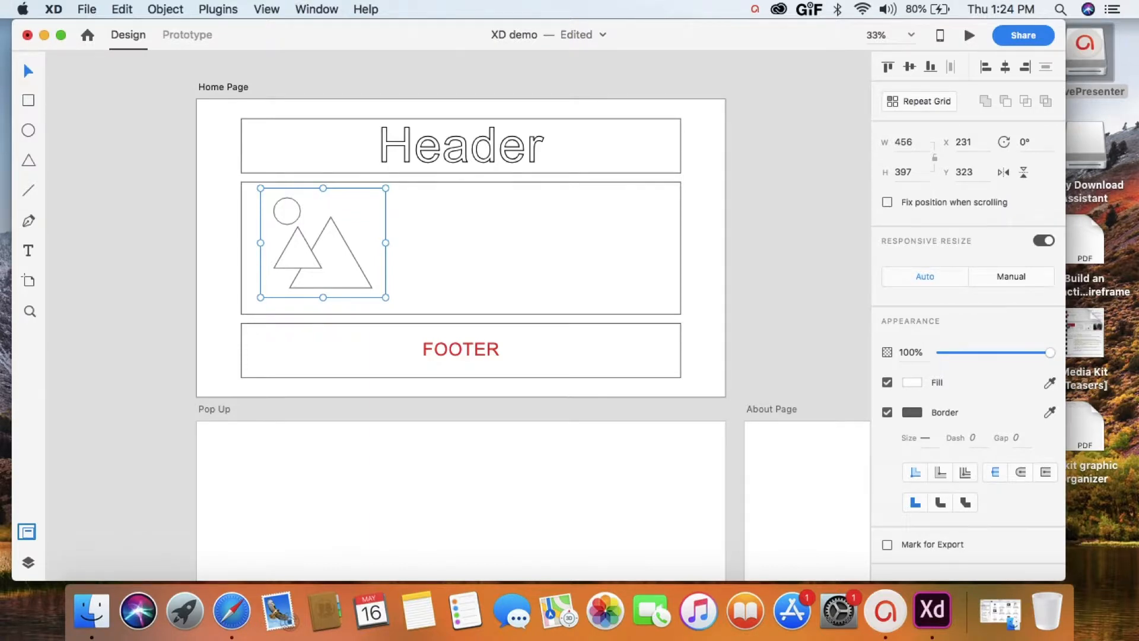
{"action": "left_click", "coordinate": [28, 531]}
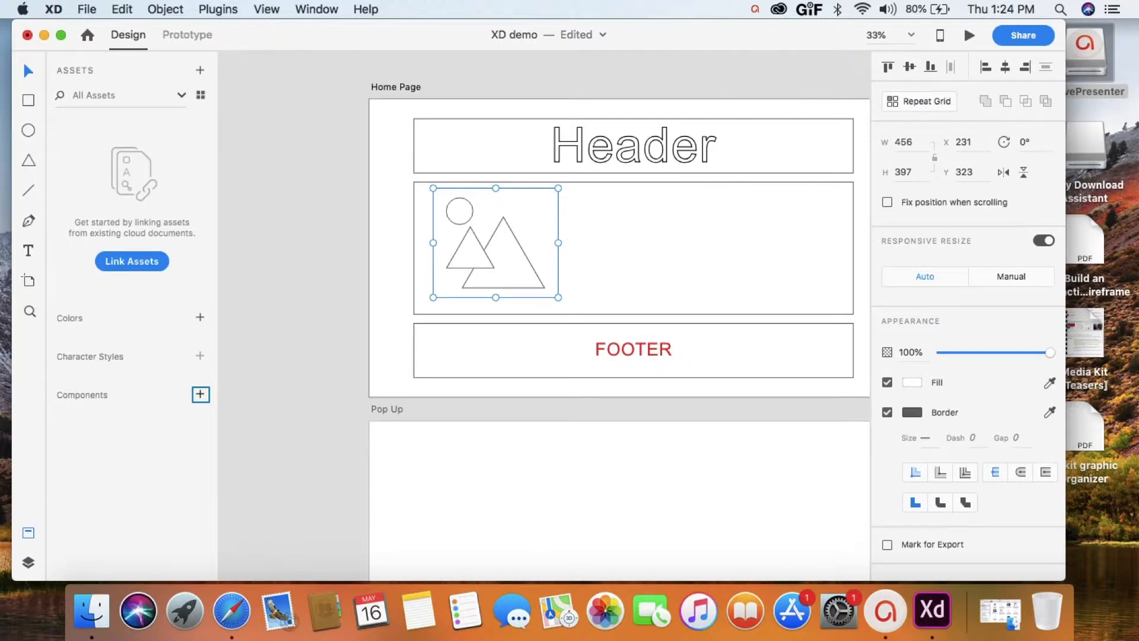
{"action": "left_click", "coordinate": [201, 395]}
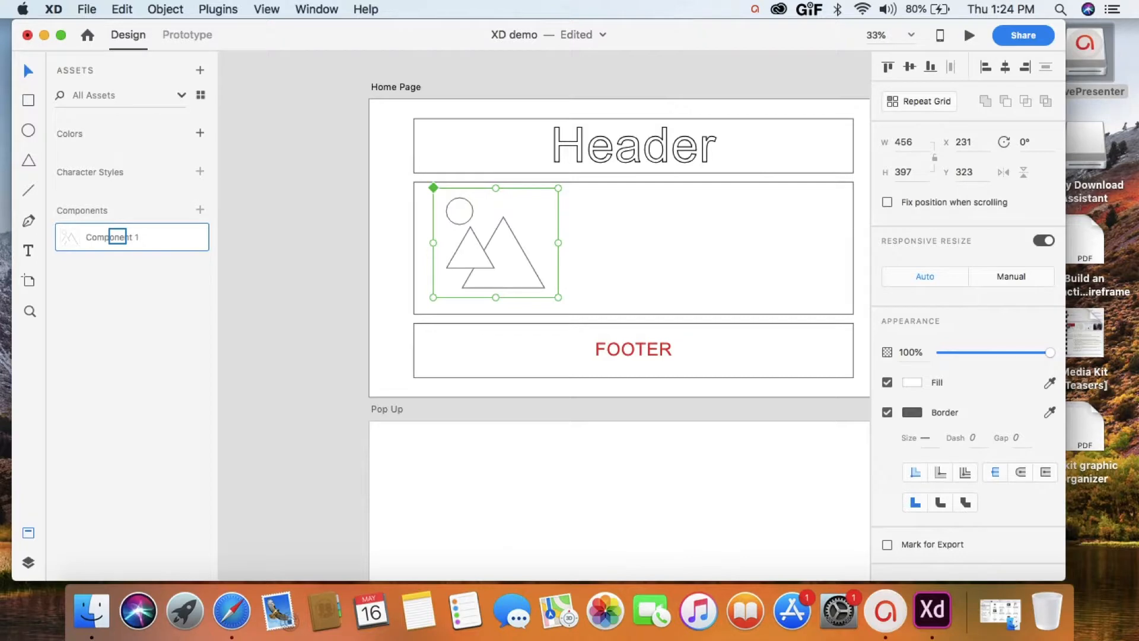
{"action": "type", "text": "Image"}
{"action": "left_click", "coordinate": [29, 534]}
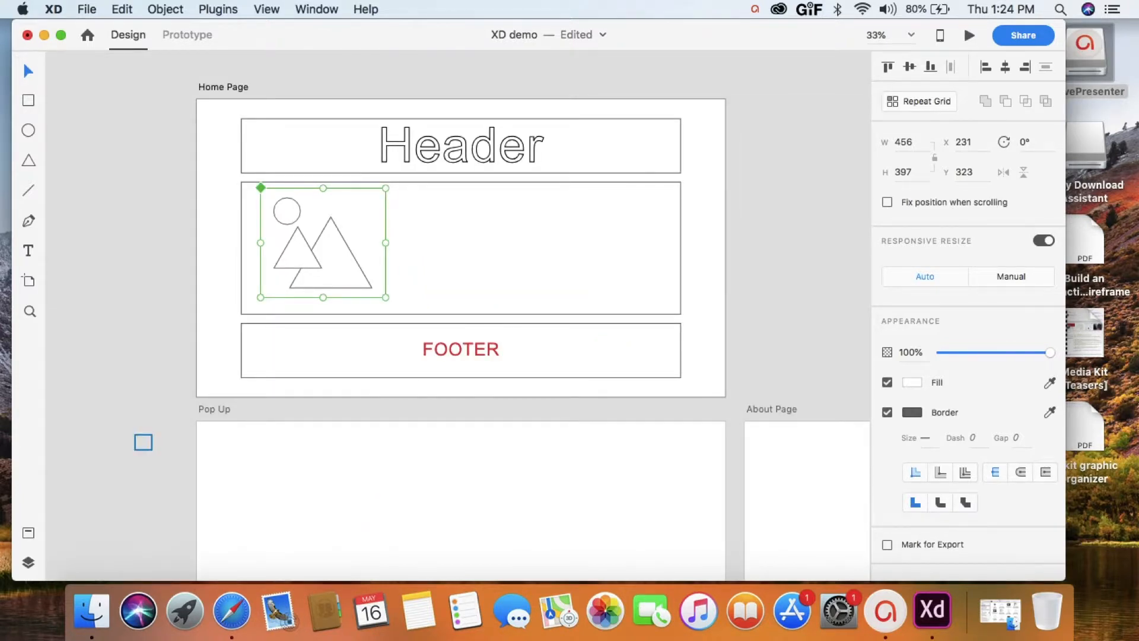
{"action": "left_click", "coordinate": [143, 442]}
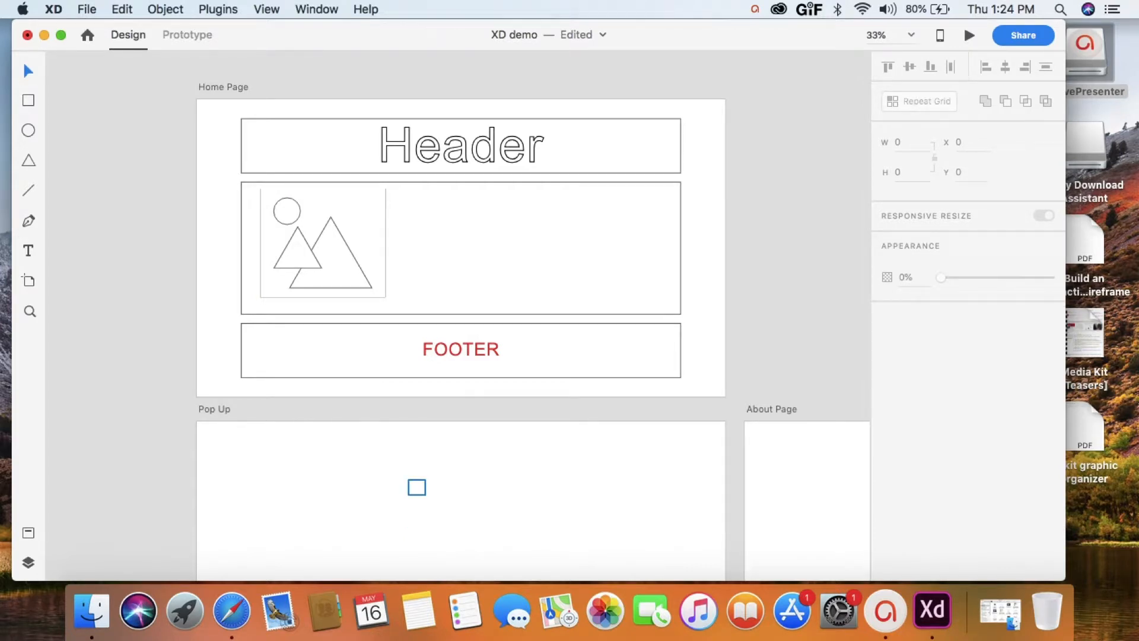
- Place a trial instance of the Image component on the Pop Up artboard and delete it
{"action": "scroll", "coordinate": [417, 487], "scroll_direction": "down", "scroll_amount": 3}
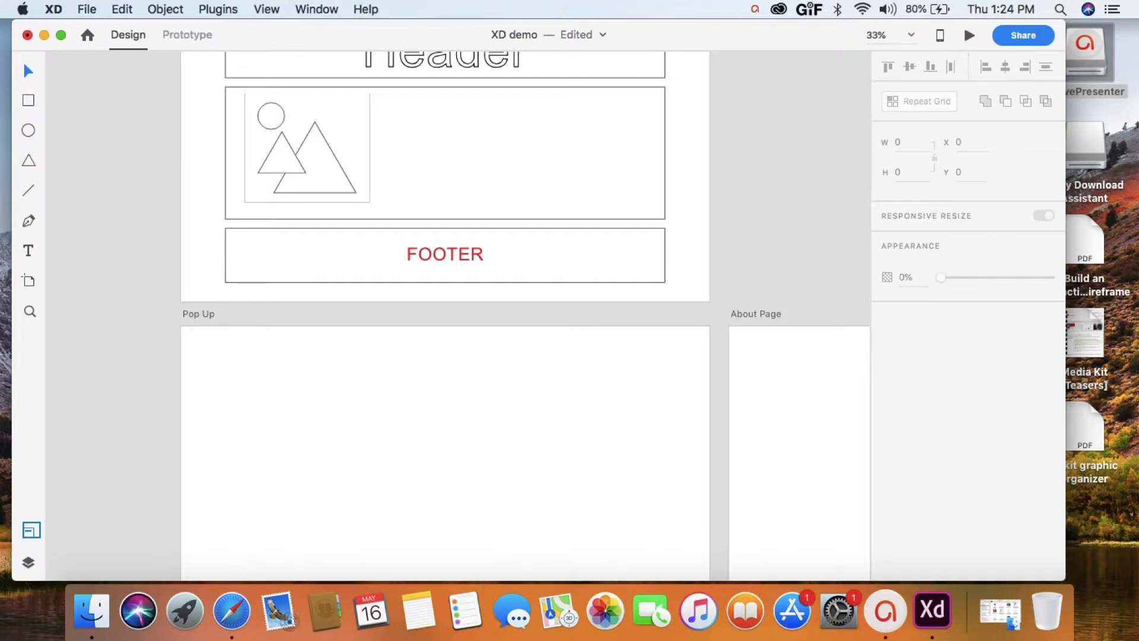
{"action": "left_click", "coordinate": [32, 530]}
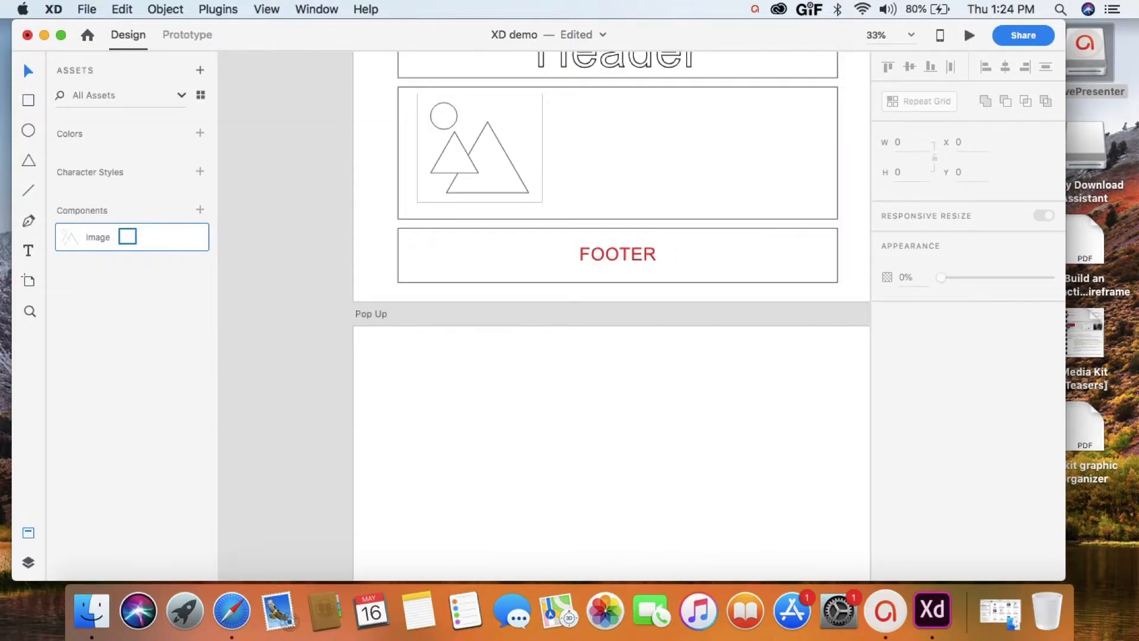
{"action": "left_click_drag", "start_coordinate": [128, 237], "coordinate": [460, 384]}
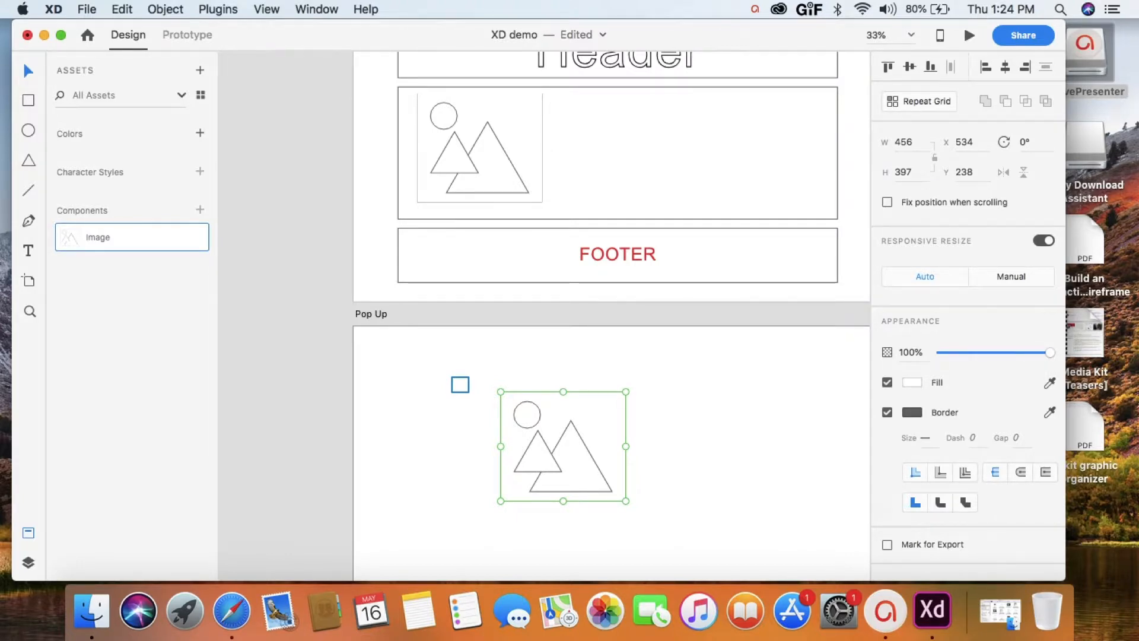
{"action": "right_click", "coordinate": [542, 426]}
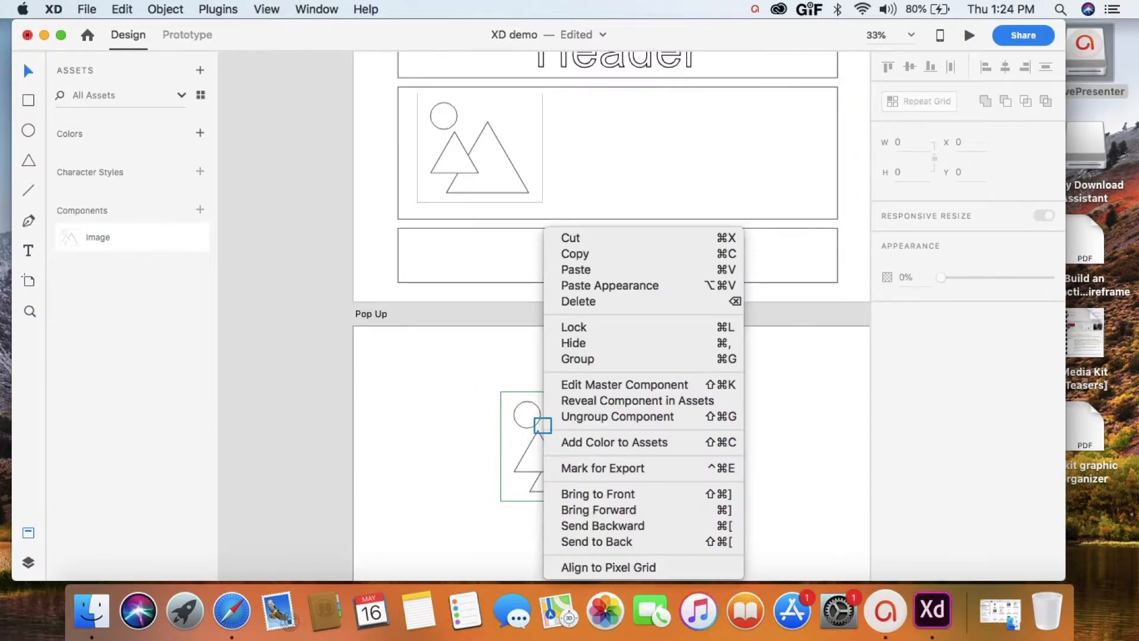
{"action": "key", "text": "Delete"}
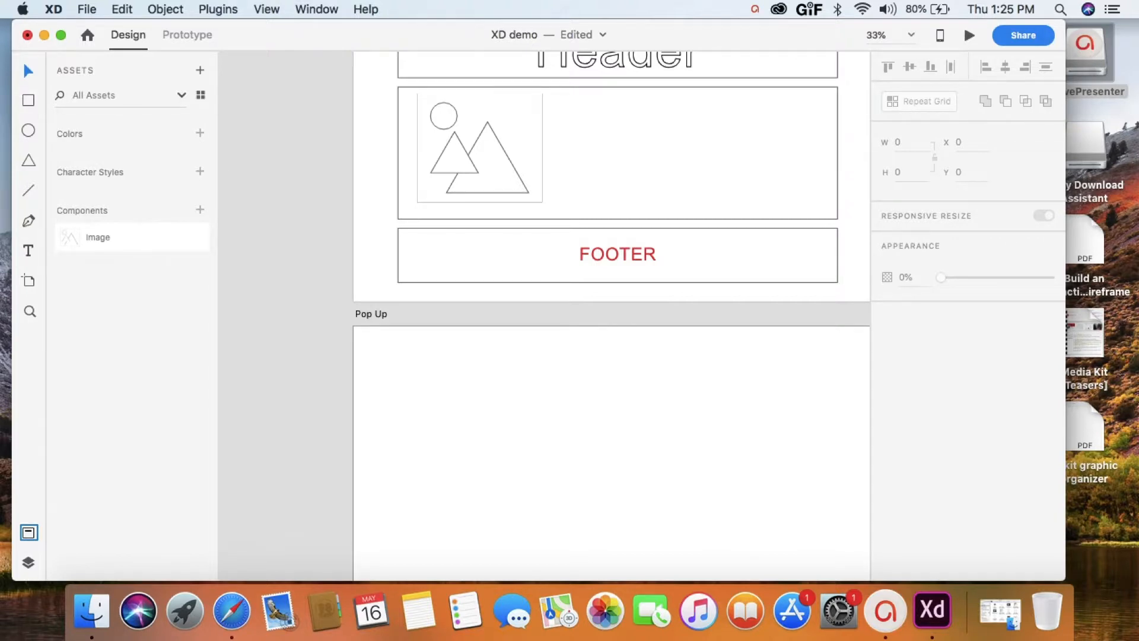
{"action": "key", "text": "super+shift+y"}
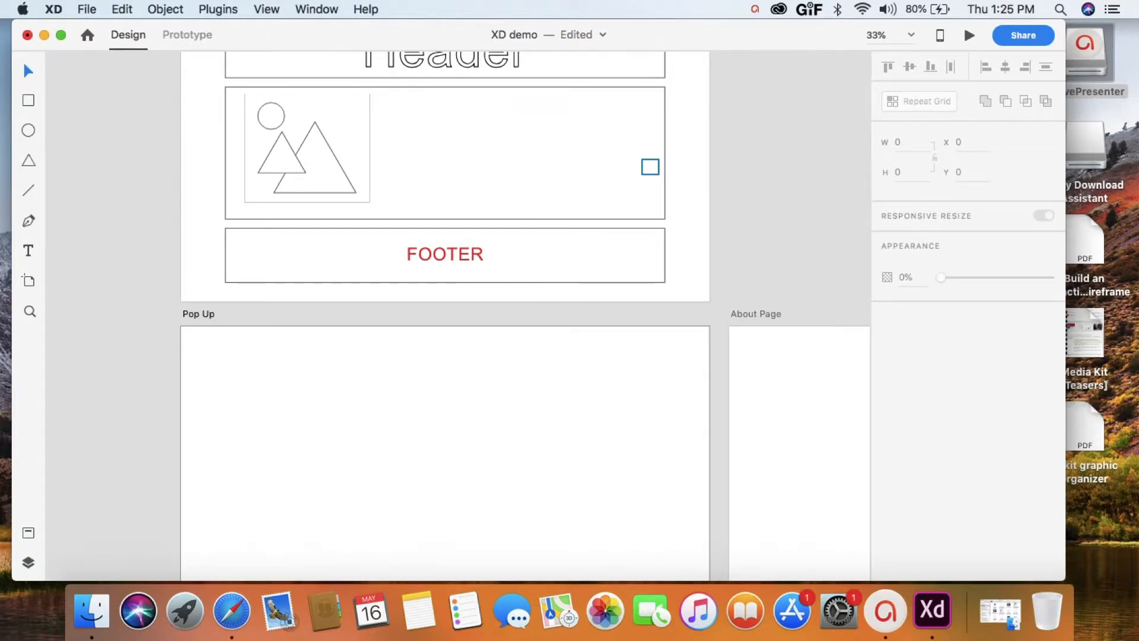
- Move the image component slightly lower in the Home Page's middle section and shrink it to about 448 by 390
{"action": "scroll", "coordinate": [336, 231], "scroll_direction": "up", "scroll_amount": 3}
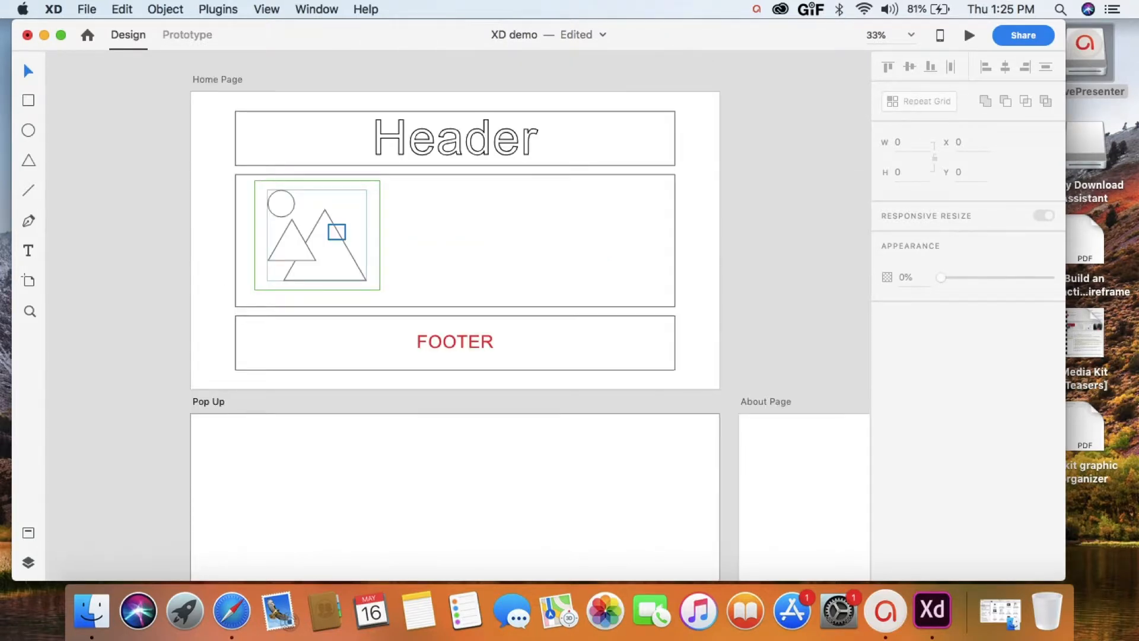
{"action": "left_click_drag", "start_coordinate": [336, 231], "coordinate": [336, 239]}
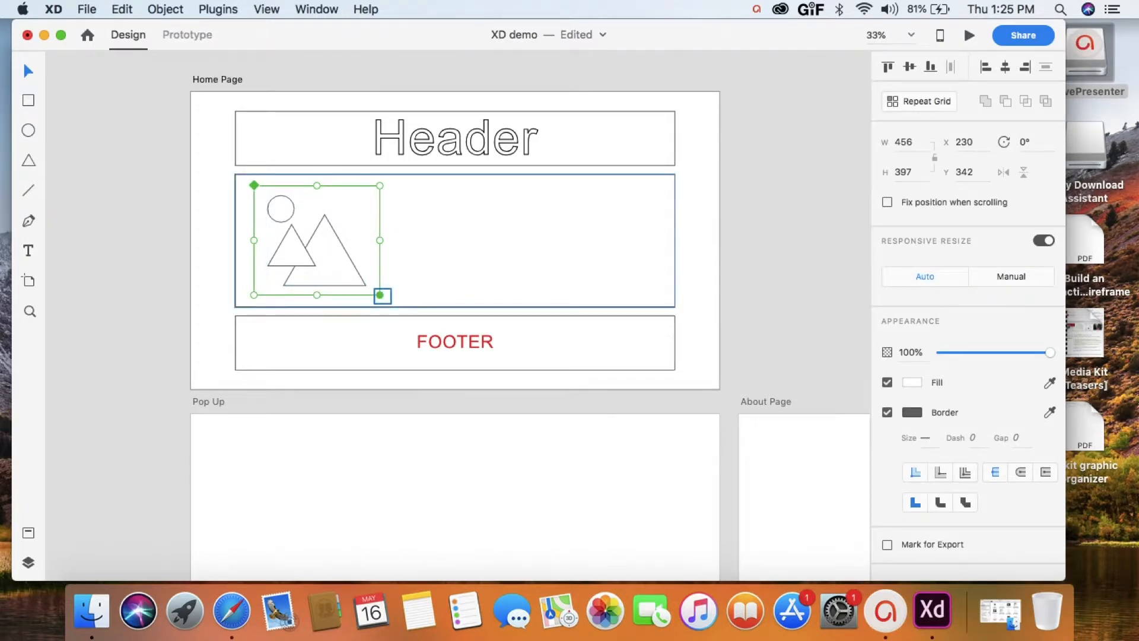
{"action": "left_click_drag", "start_coordinate": [380, 295], "coordinate": [378, 293]}
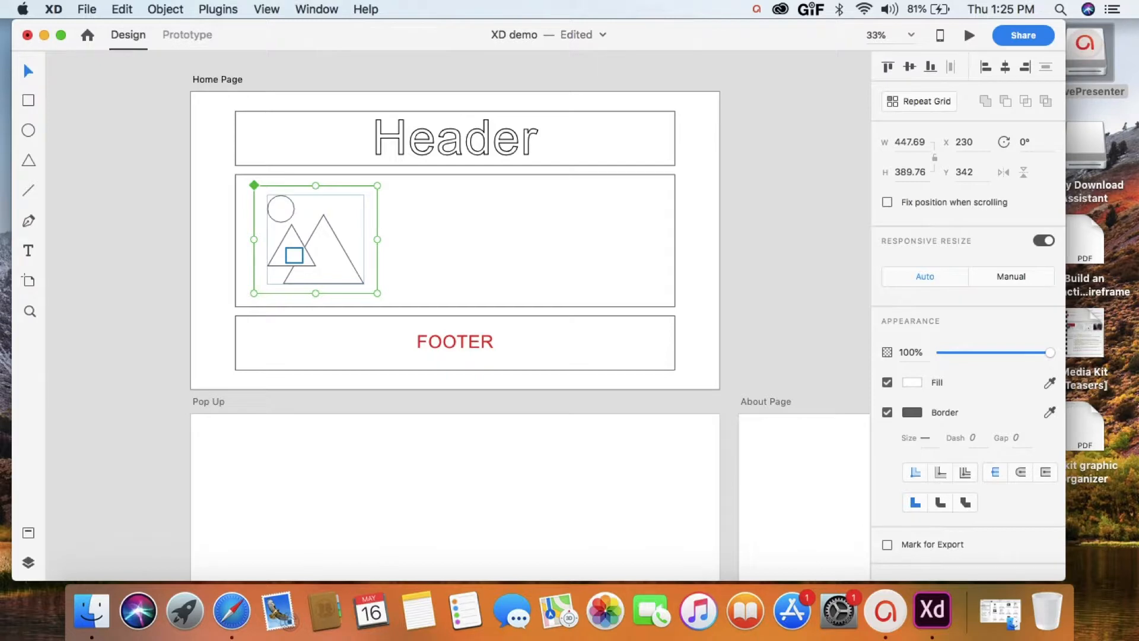
{"action": "key", "text": "Escape"}
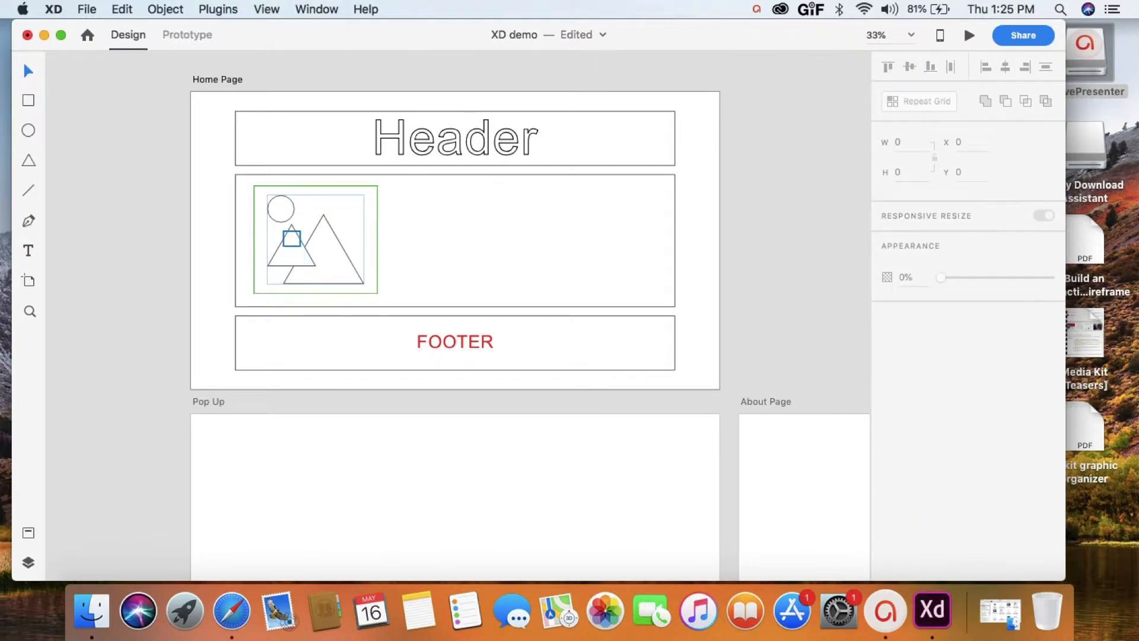
{"action": "left_click", "coordinate": [284, 209]}
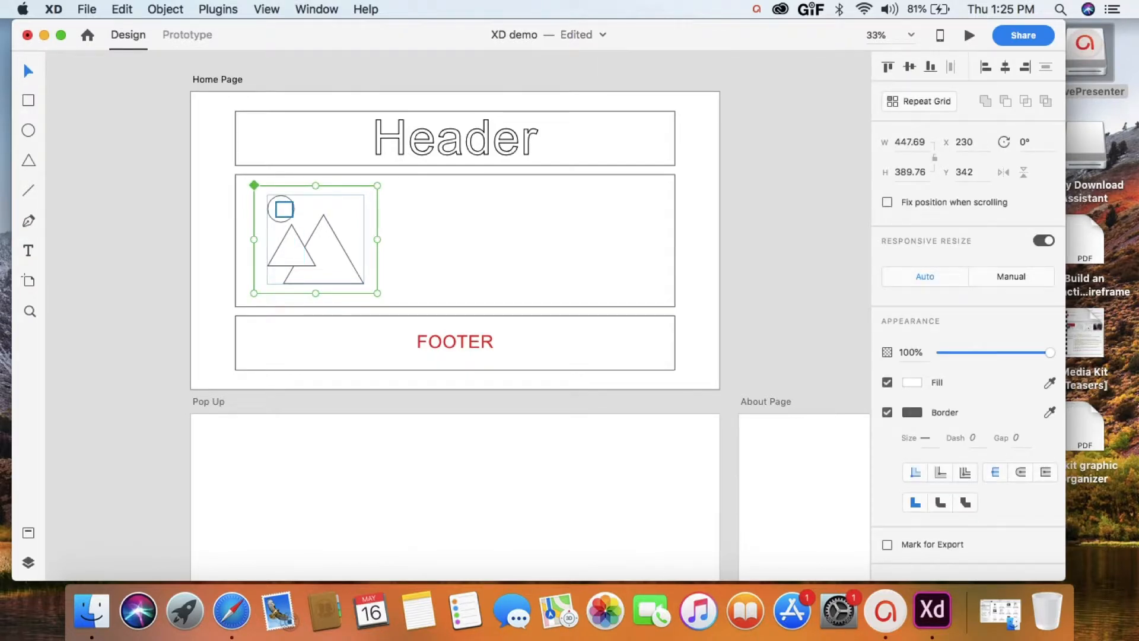
{"action": "left_click", "coordinate": [193, 181]}
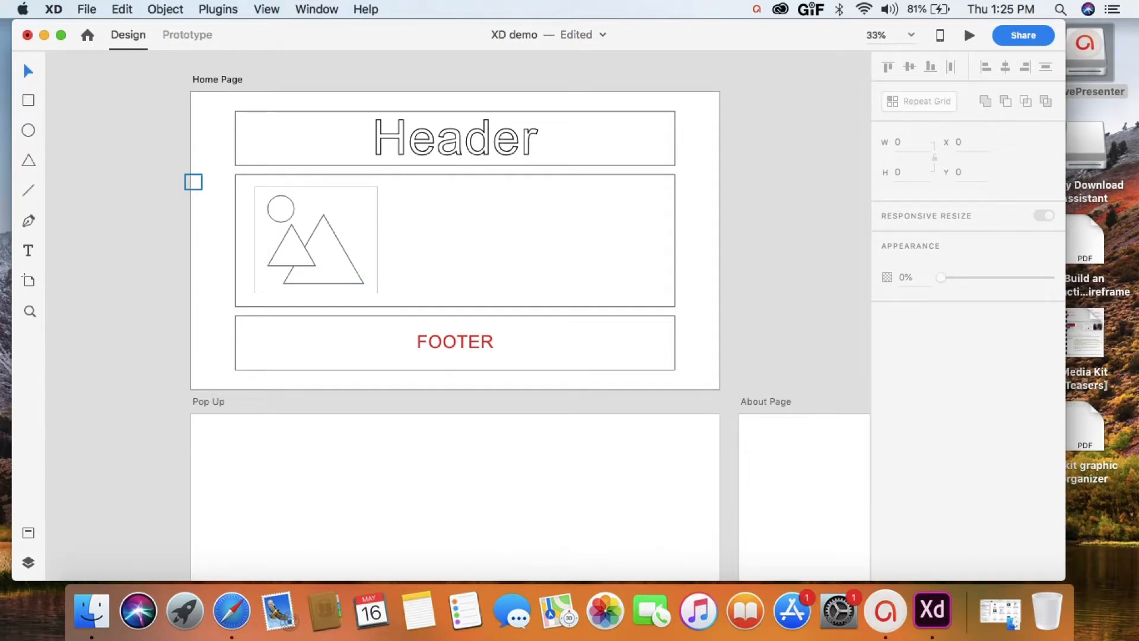
{"action": "key", "text": "super+a"}
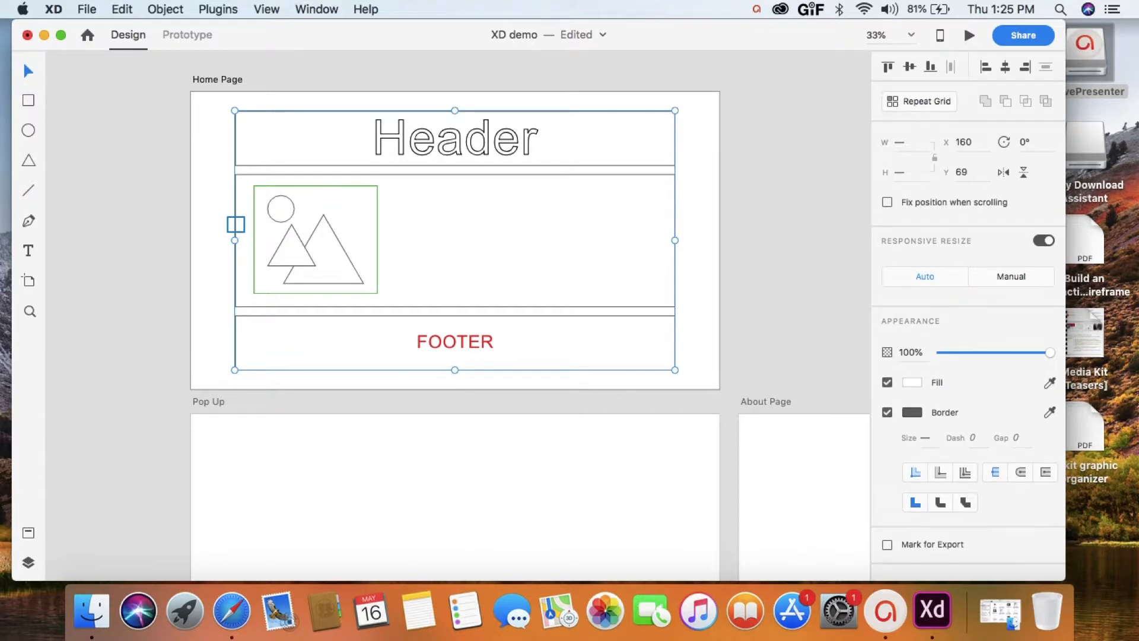
{"action": "right_click", "coordinate": [379, 292]}
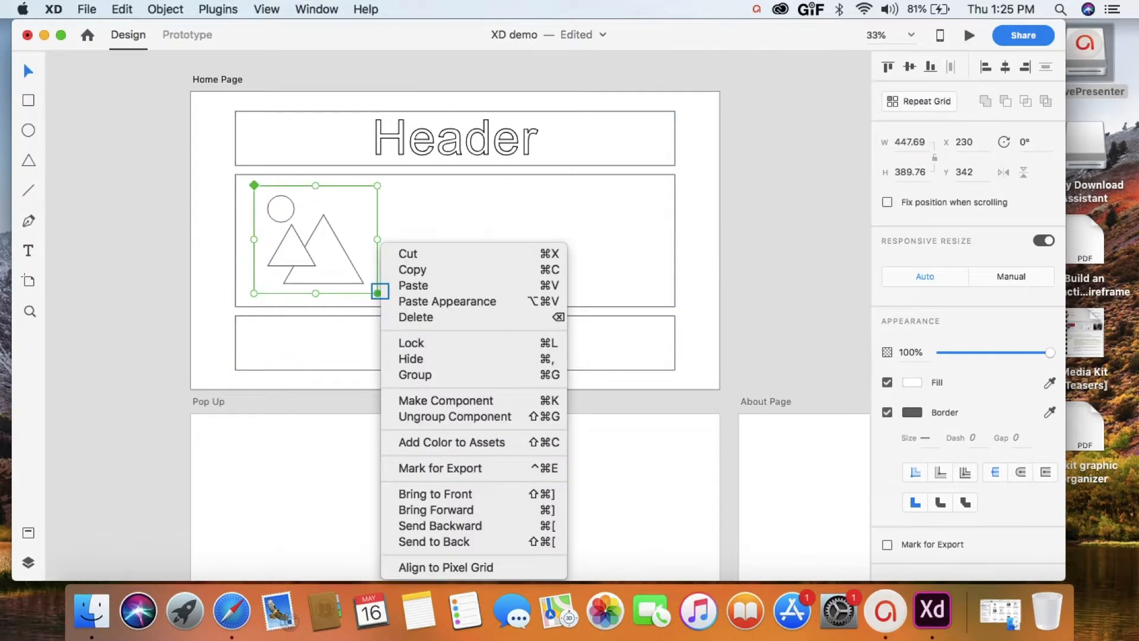
{"action": "key", "text": "Escape"}
{"action": "key", "text": "Escape"}
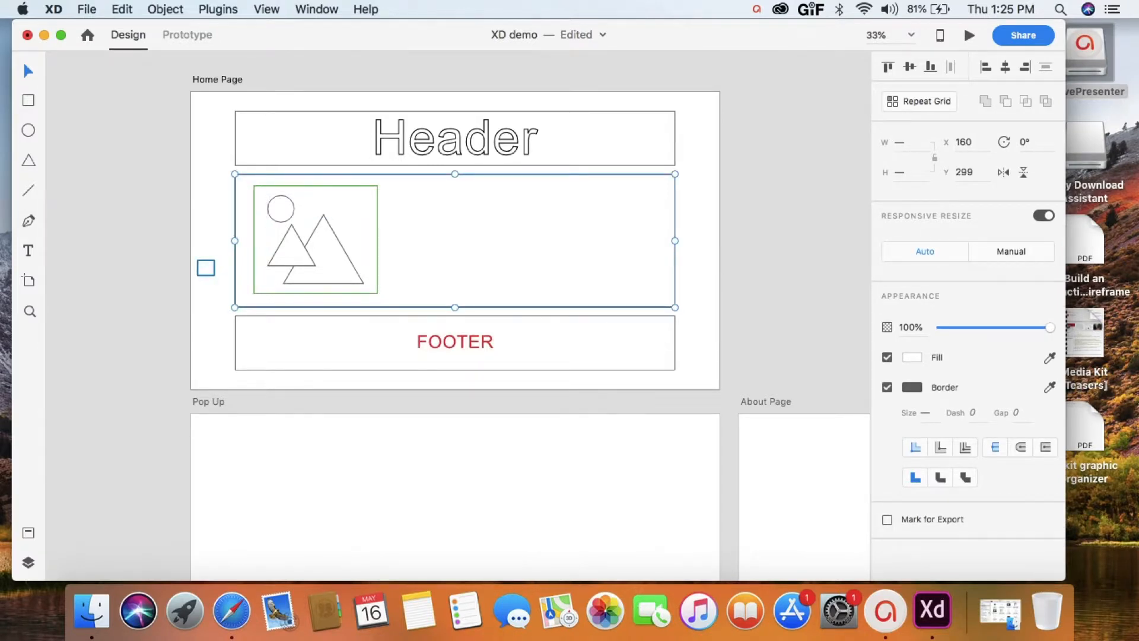
{"action": "left_click", "coordinate": [206, 267]}
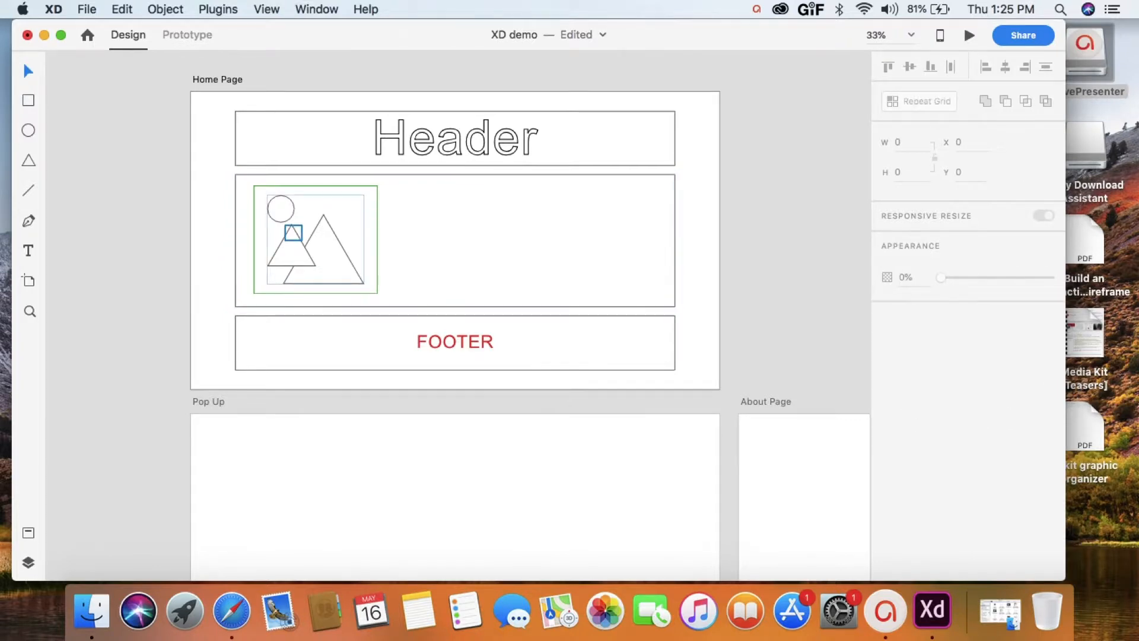
{"action": "left_click", "coordinate": [293, 233]}
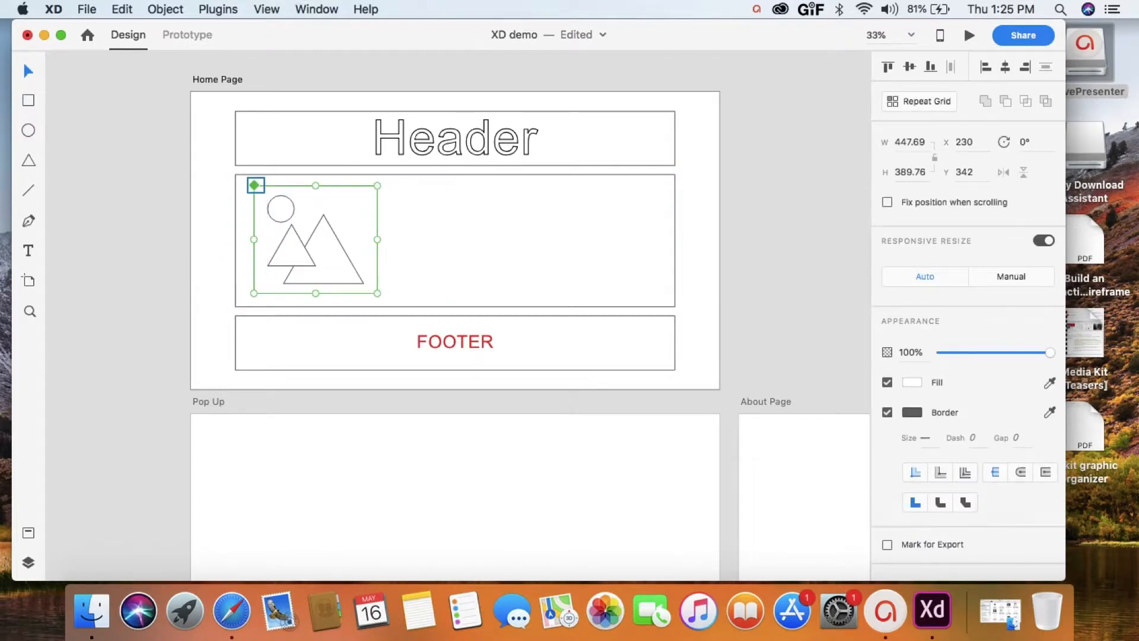
- Shrink the image component to about 391 by 336 and move it to about X 208, Y 417 in the middle section
{"action": "left_click_drag", "start_coordinate": [255, 185], "coordinate": [284, 211]}
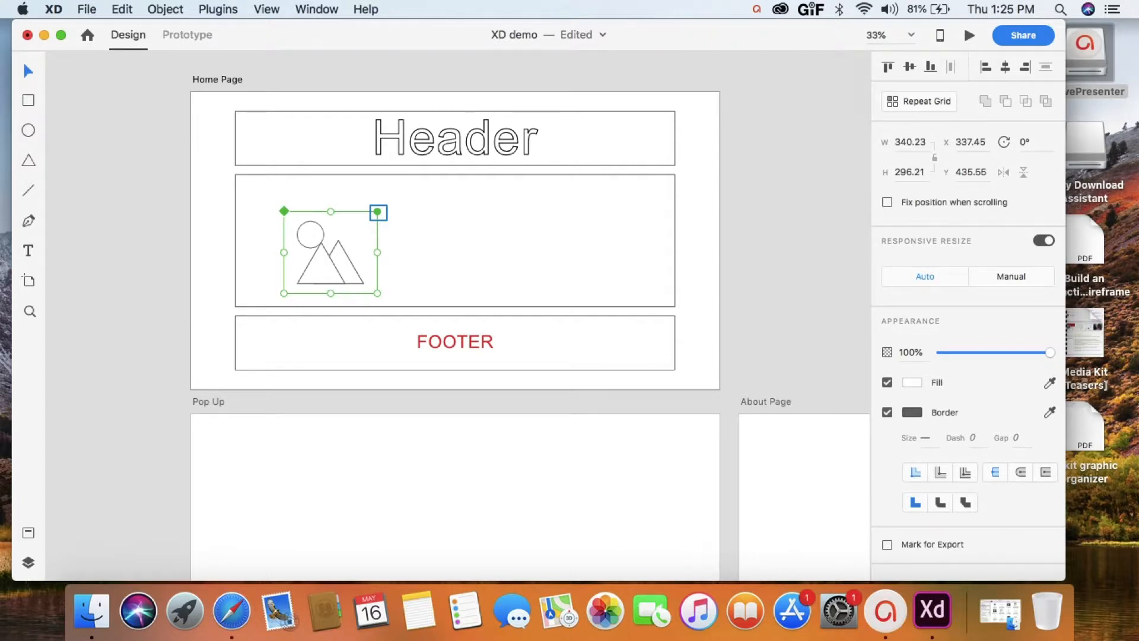
{"action": "key", "text": "cmd+z"}
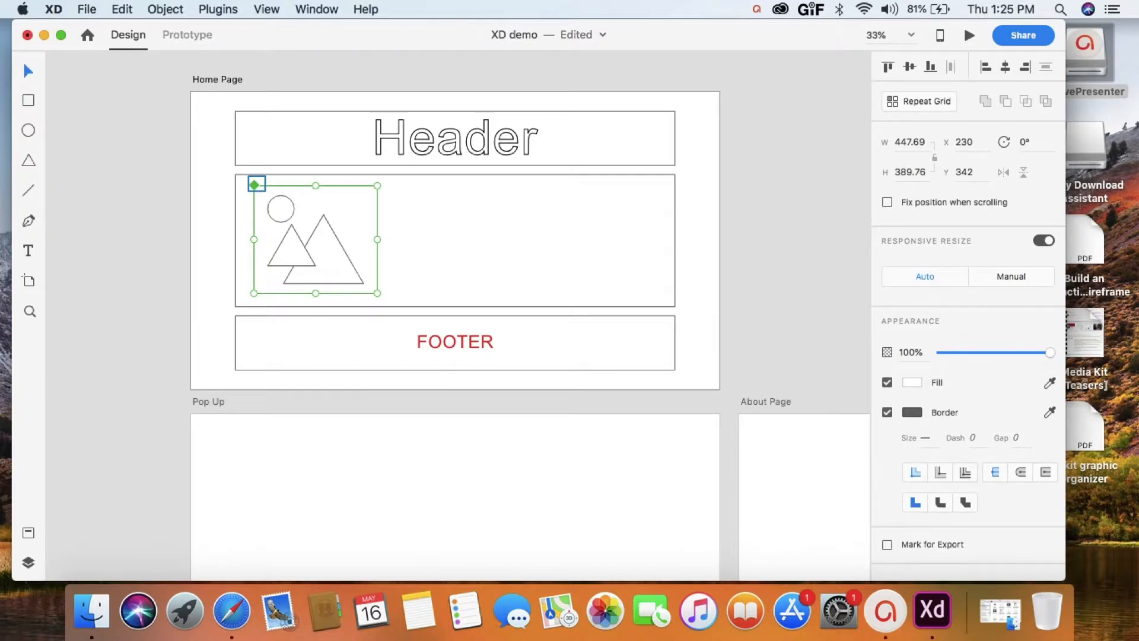
{"action": "key", "text": "cmd+shift+z"}
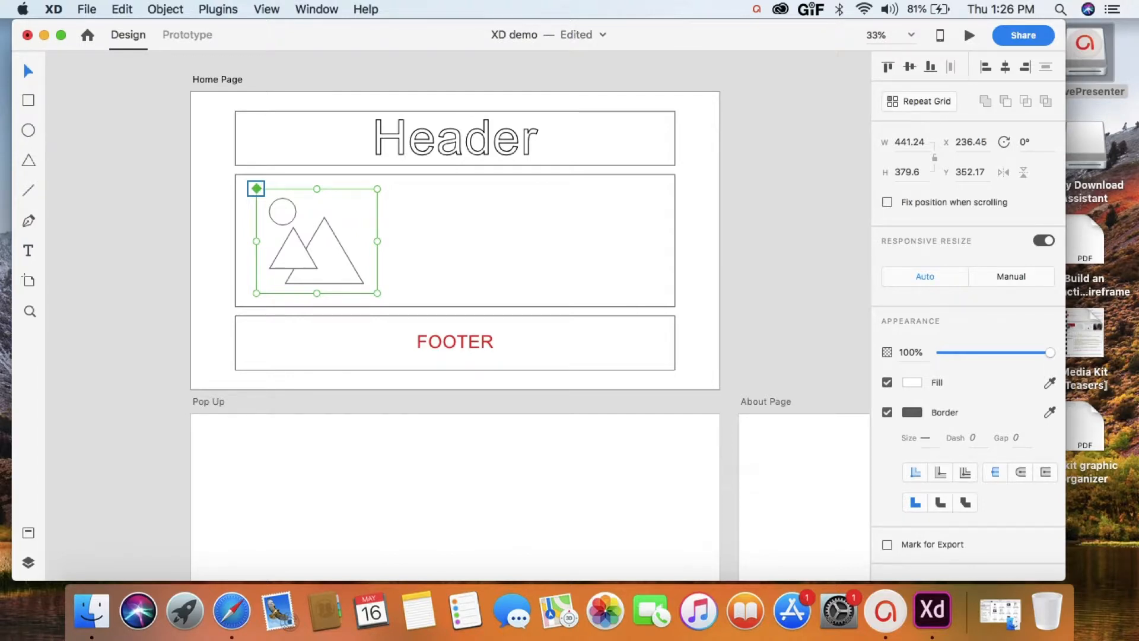
{"action": "key", "text": "cmd+shift+z"}
{"action": "right_click", "coordinate": [316, 255]}
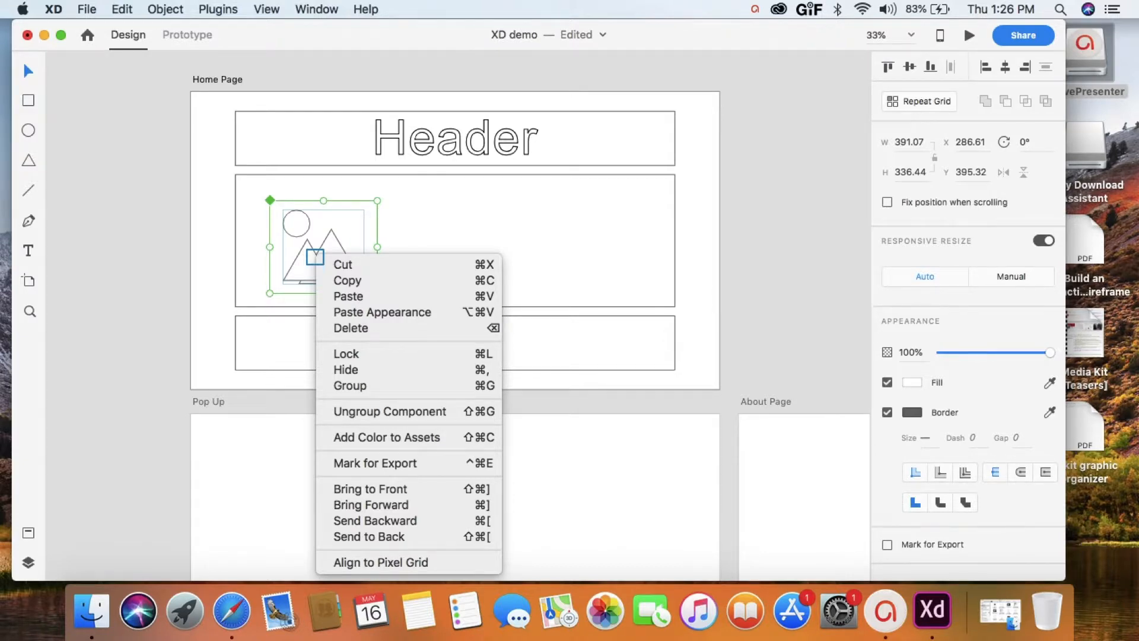
{"action": "key", "text": "Escape"}
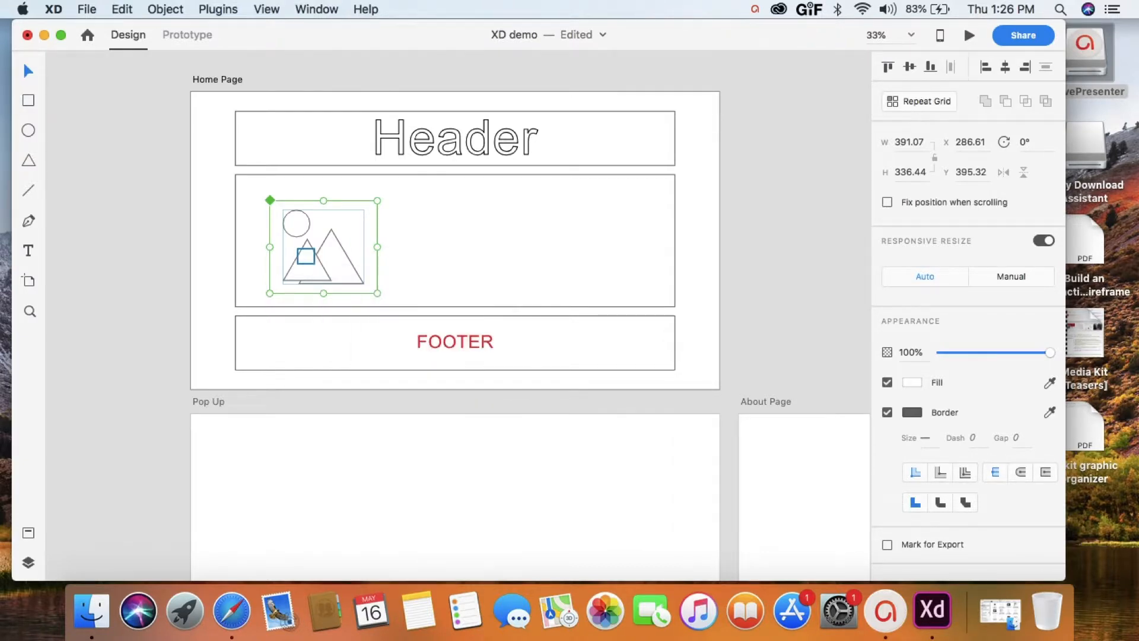
{"action": "key", "text": "cmd+z"}
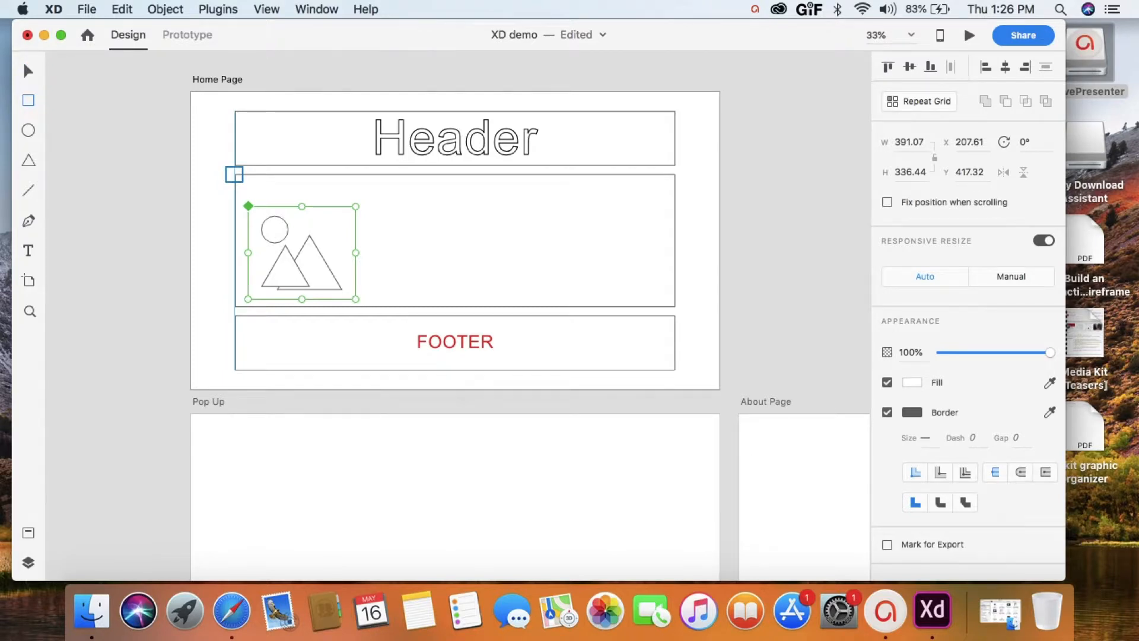
- Draw a 1600 by 70 rectangle along the top edge of the Home Page's middle section and add the text Navigation Menu over it
{"action": "left_click_drag", "start_coordinate": [234, 174], "coordinate": [675, 194]}
{"action": "key", "text": "t"}
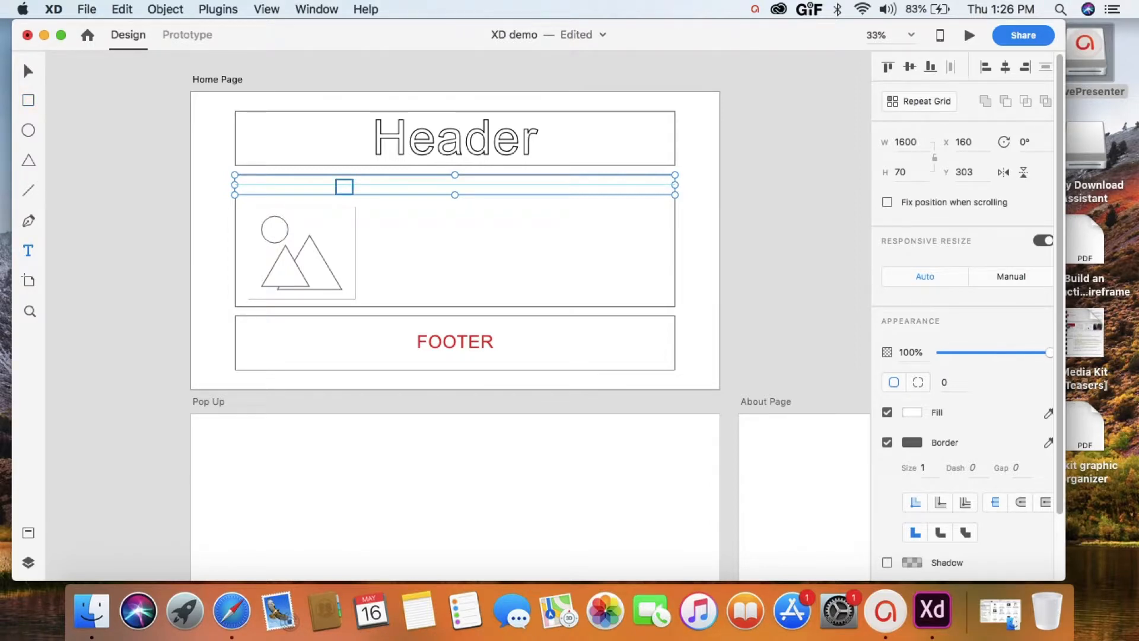
{"action": "left_click", "coordinate": [344, 186]}
{"action": "key", "text": "super+v"}
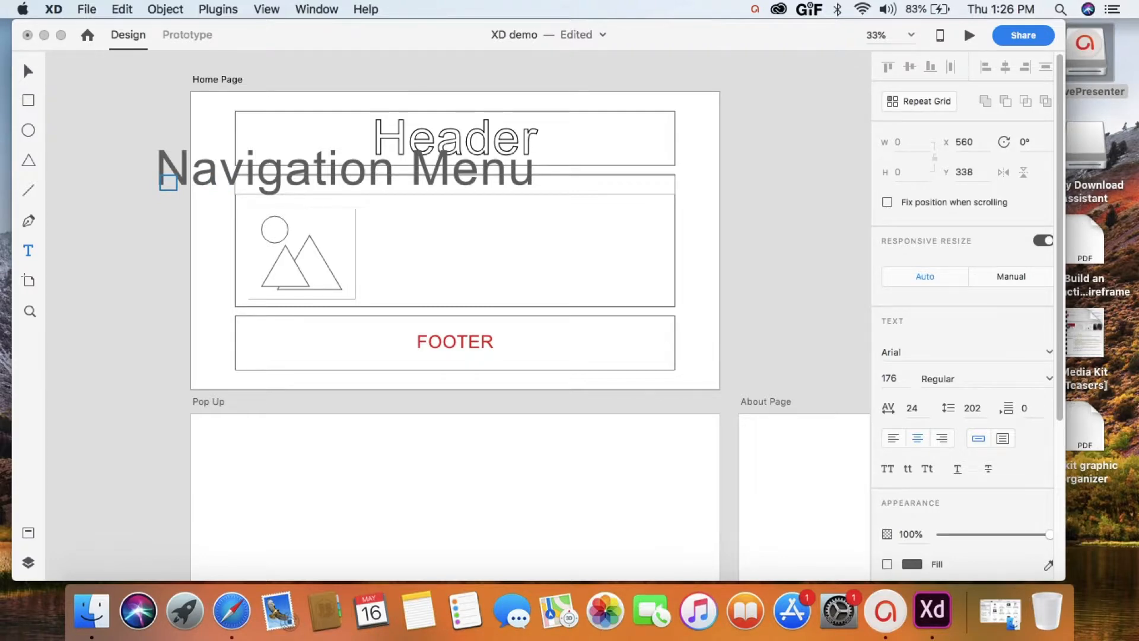
{"action": "left_click", "coordinate": [157, 173]}
{"action": "left_click", "coordinate": [520, 174]}
{"action": "right_click", "coordinate": [532, 176]}
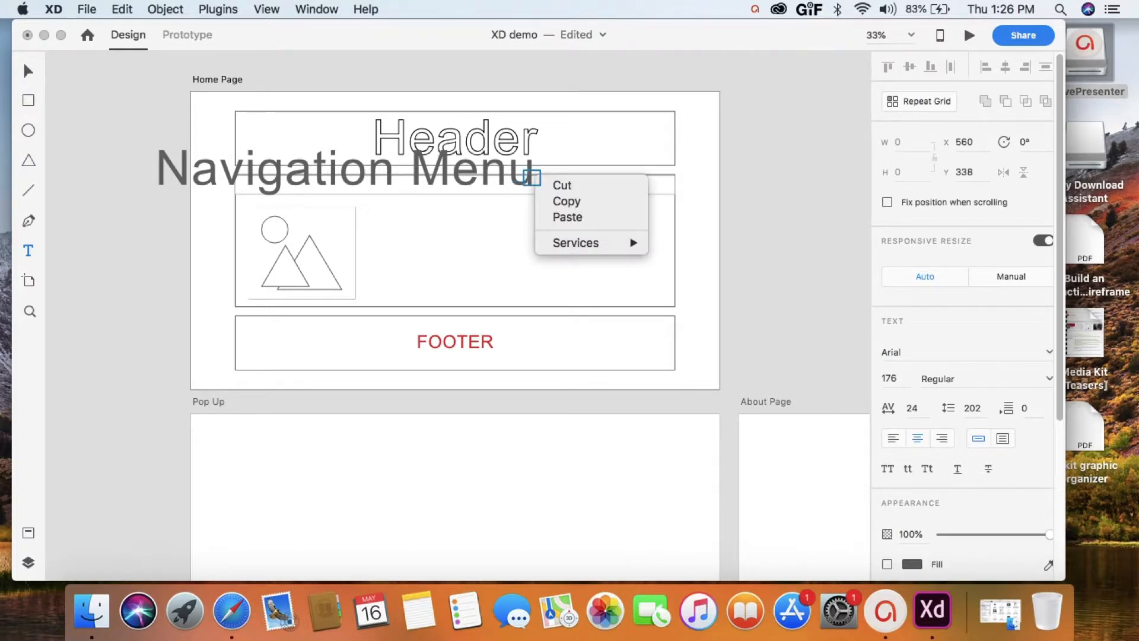
{"action": "left_click", "coordinate": [28, 71]}
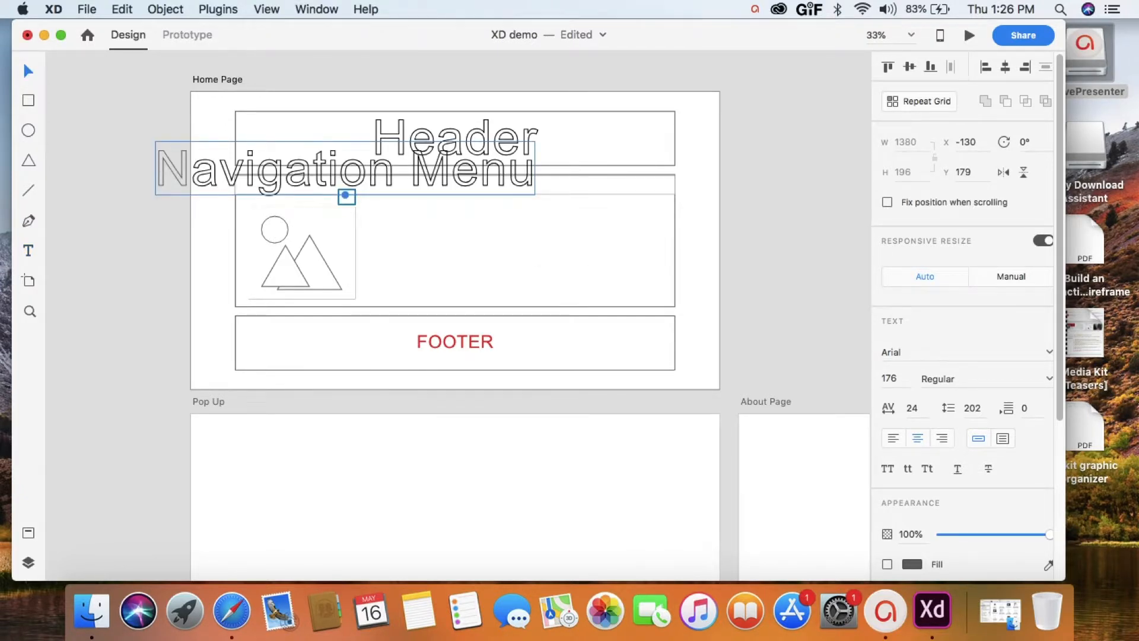
- Shrink the Navigation Menu text to size 63, enable its fill and disable its border
{"action": "left_click_drag", "start_coordinate": [346, 195], "coordinate": [464, 194]}
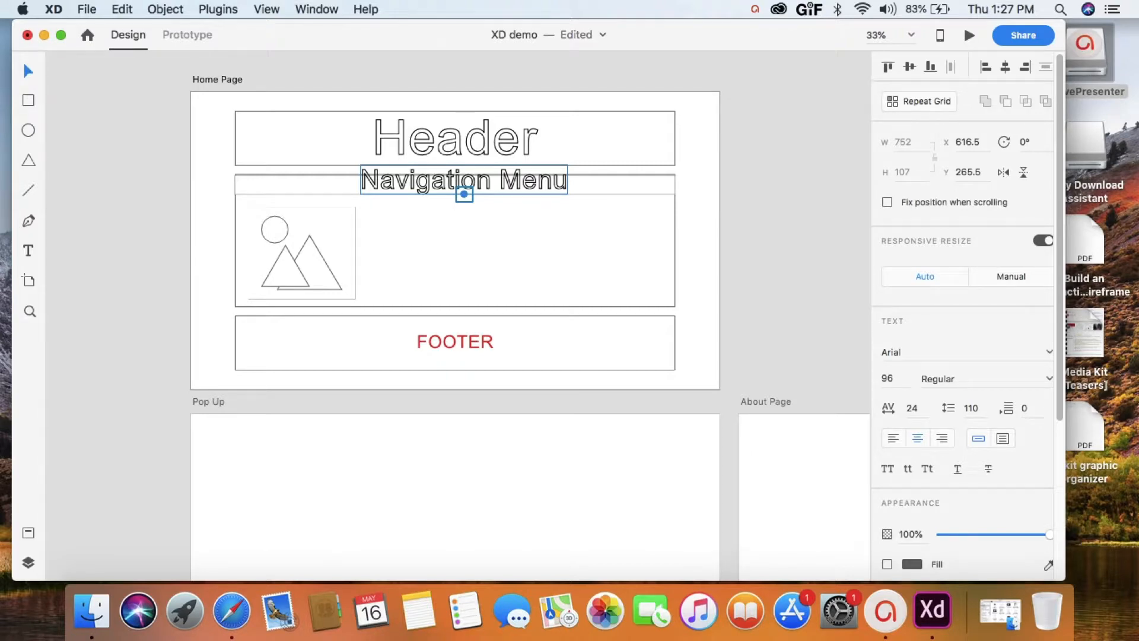
{"action": "left_click_drag", "start_coordinate": [464, 194], "coordinate": [464, 183]}
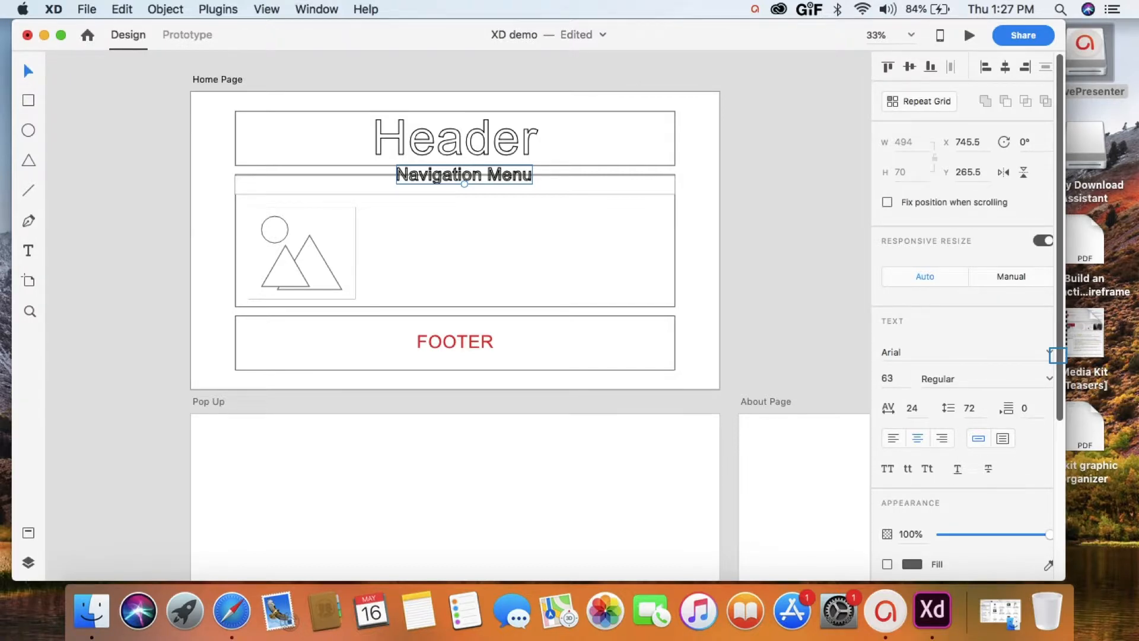
{"action": "left_click_drag", "start_coordinate": [1057, 355], "coordinate": [888, 442]}
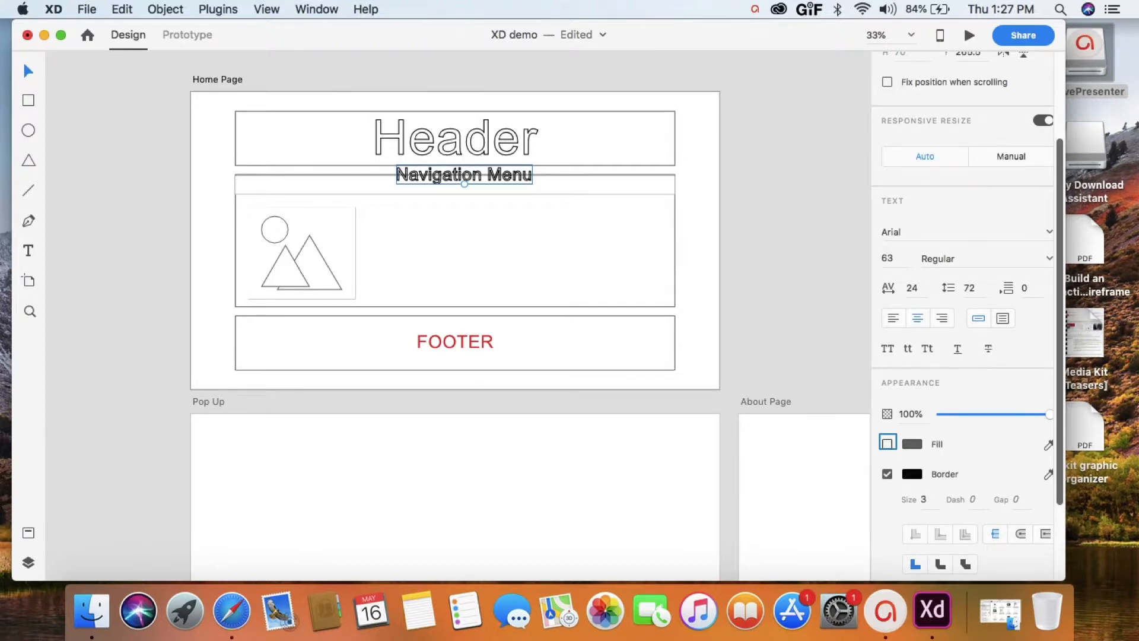
{"action": "left_click", "coordinate": [888, 443]}
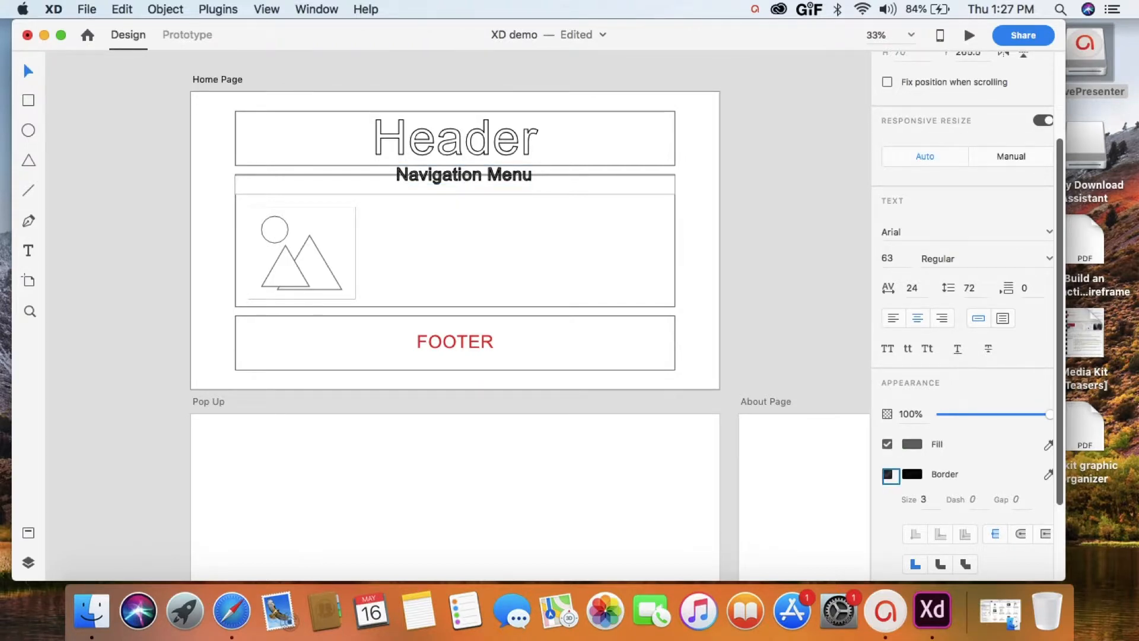
{"action": "left_click", "coordinate": [887, 474]}
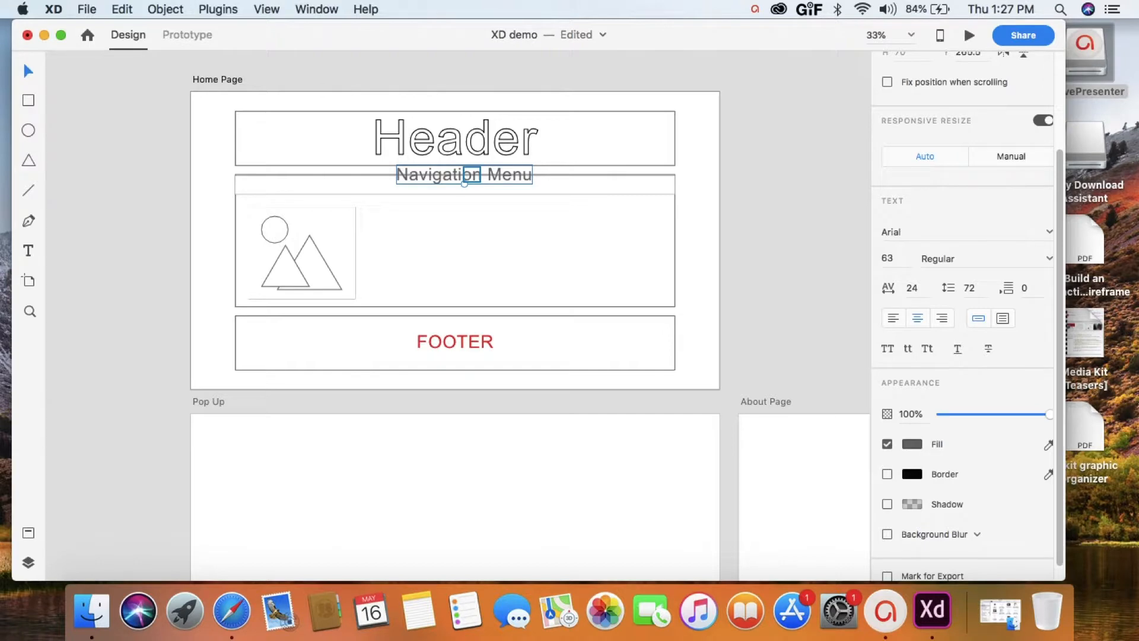
- Shrink the Navigation Menu text to size 44 and centre it inside the thin navigation bar at X 788, Y 314
{"action": "left_click_drag", "start_coordinate": [472, 175], "coordinate": [463, 185]}
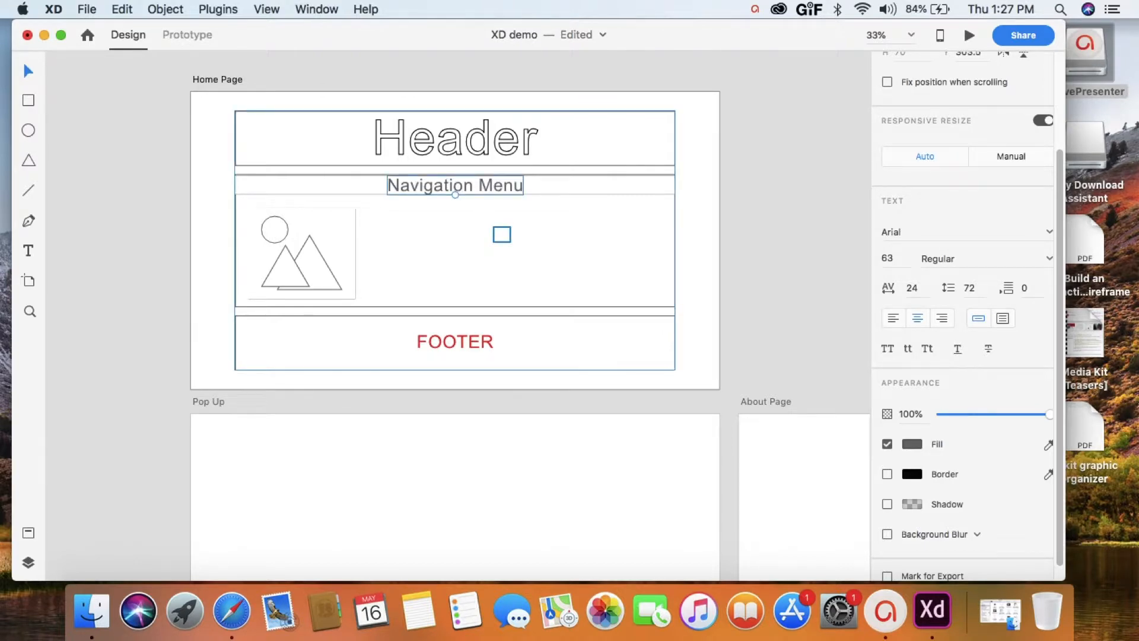
{"action": "left_click", "coordinate": [502, 235]}
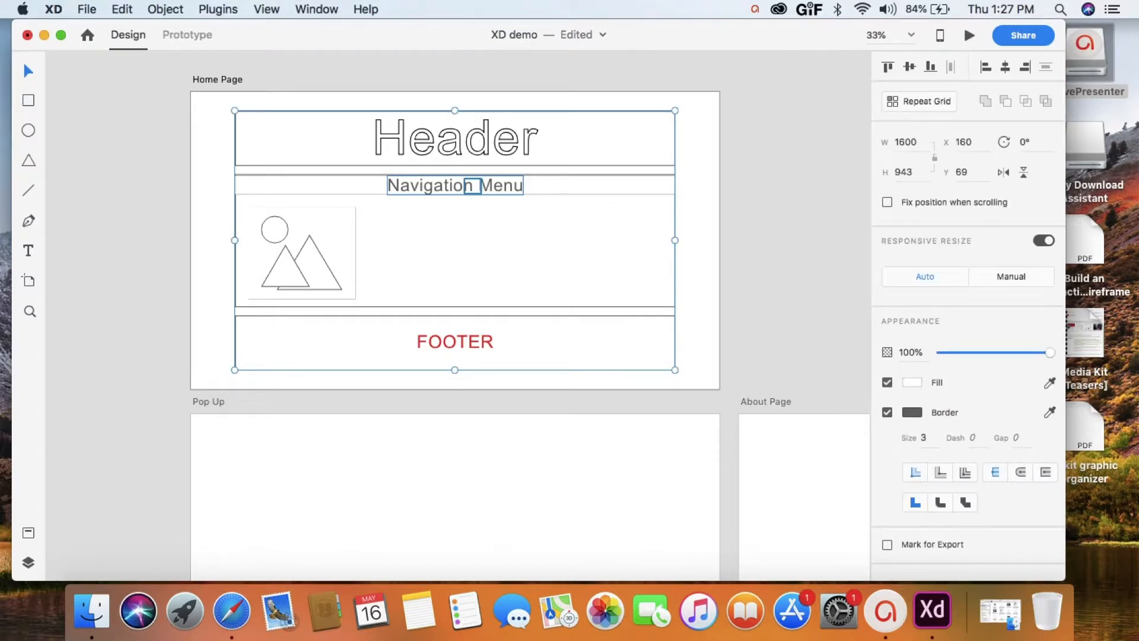
{"action": "left_click", "coordinate": [473, 185]}
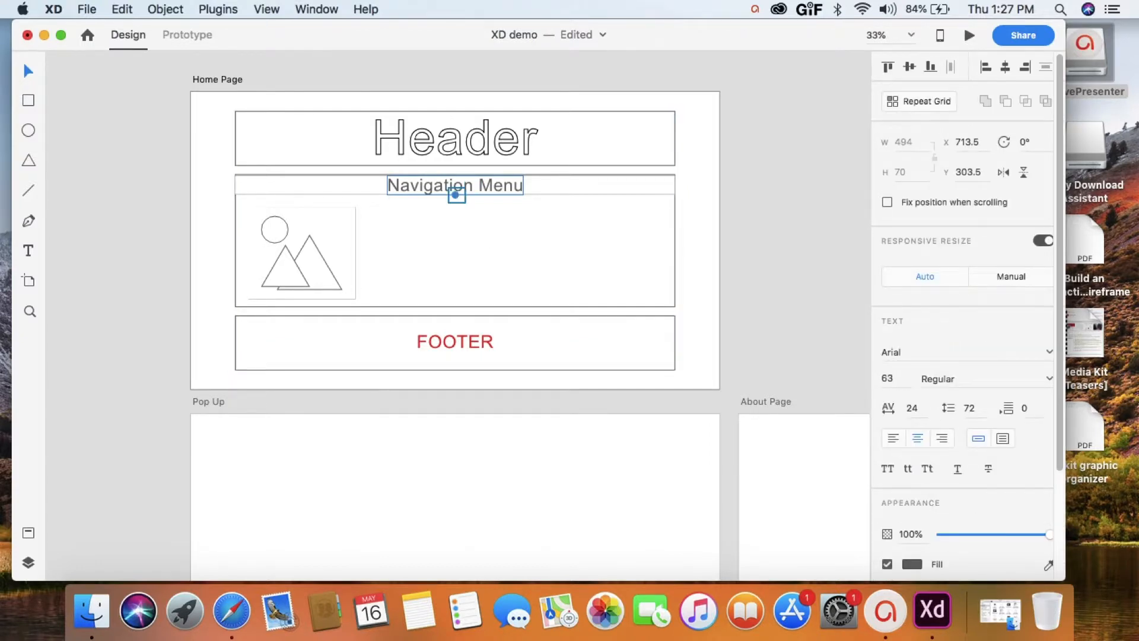
{"action": "left_click_drag", "start_coordinate": [455, 194], "coordinate": [455, 189]}
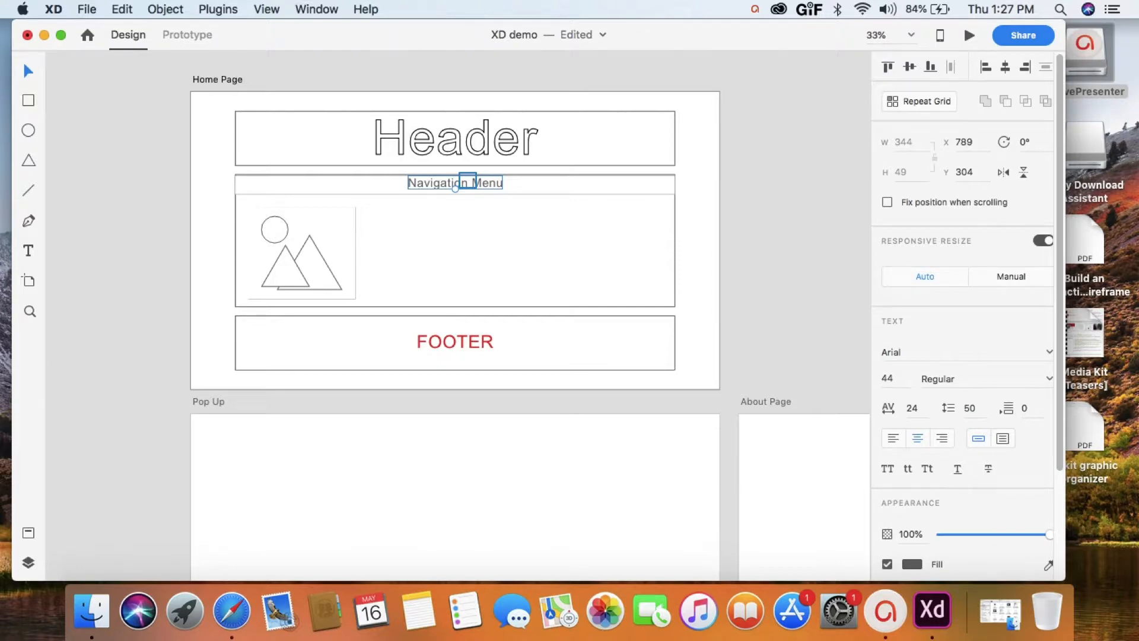
{"action": "left_click_drag", "start_coordinate": [455, 187], "coordinate": [455, 191]}
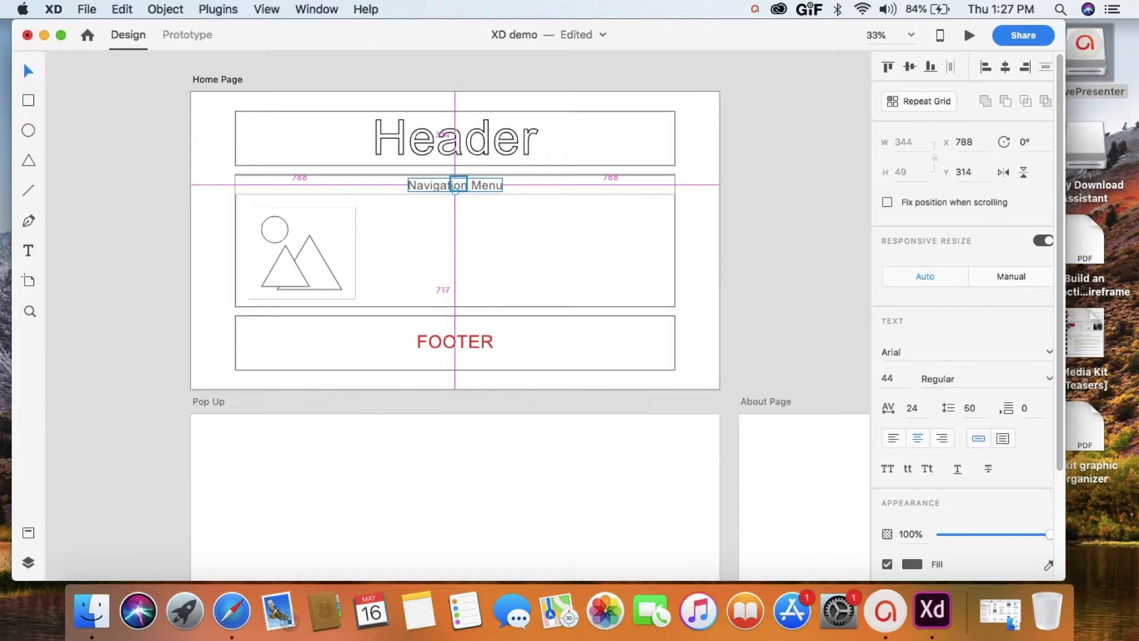
- Duplicate the Navigation Menu text to its right within the bar and change the copy's wording to Home
{"action": "left_click_drag", "start_coordinate": [455, 191], "coordinate": [565, 191]}
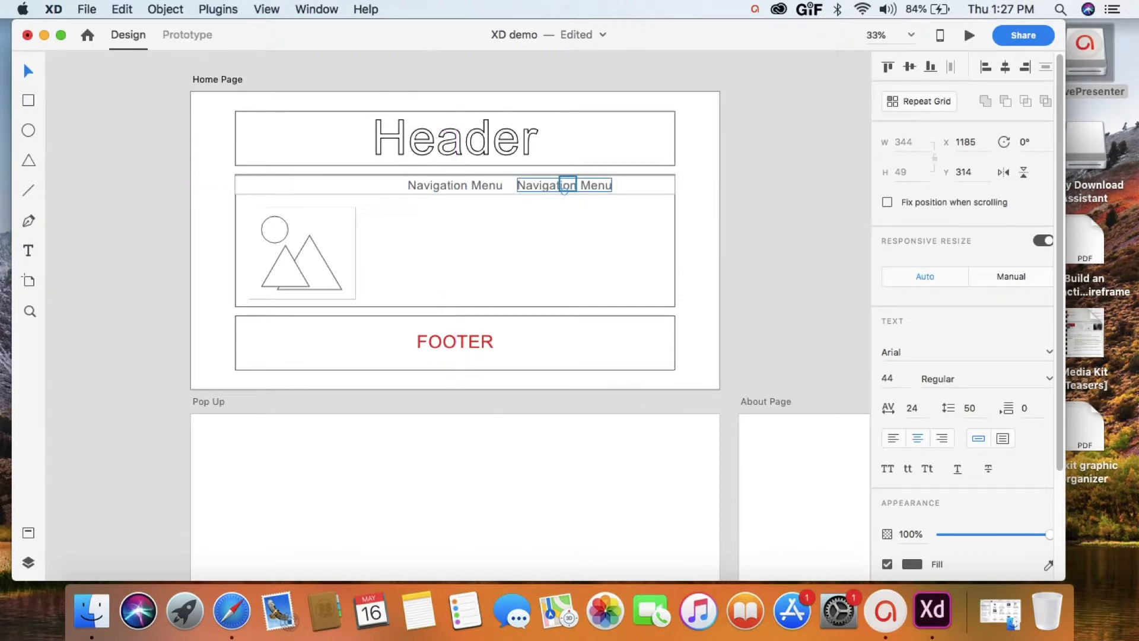
{"action": "left_click_drag", "start_coordinate": [564, 190], "coordinate": [558, 190]}
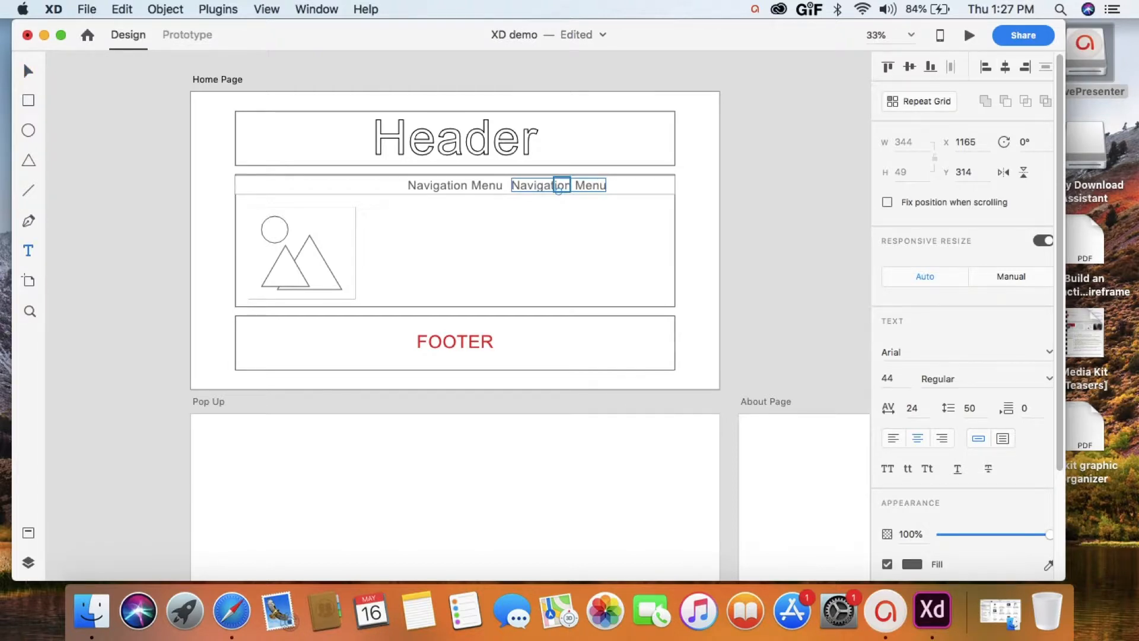
{"action": "left_click", "coordinate": [562, 185]}
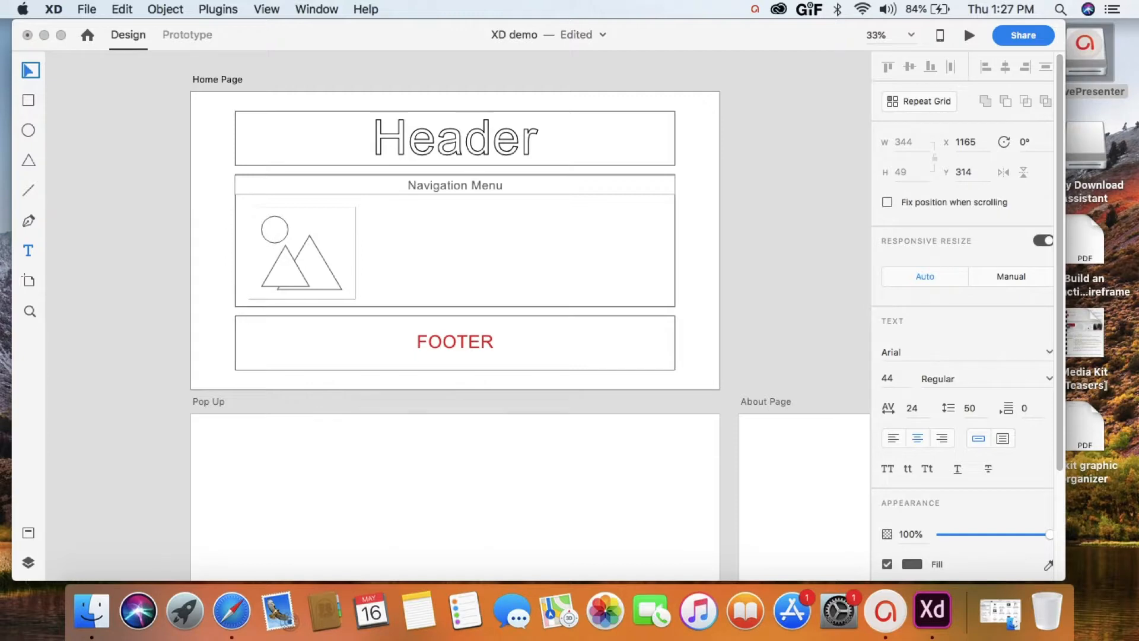
{"action": "left_click", "coordinate": [30, 70]}
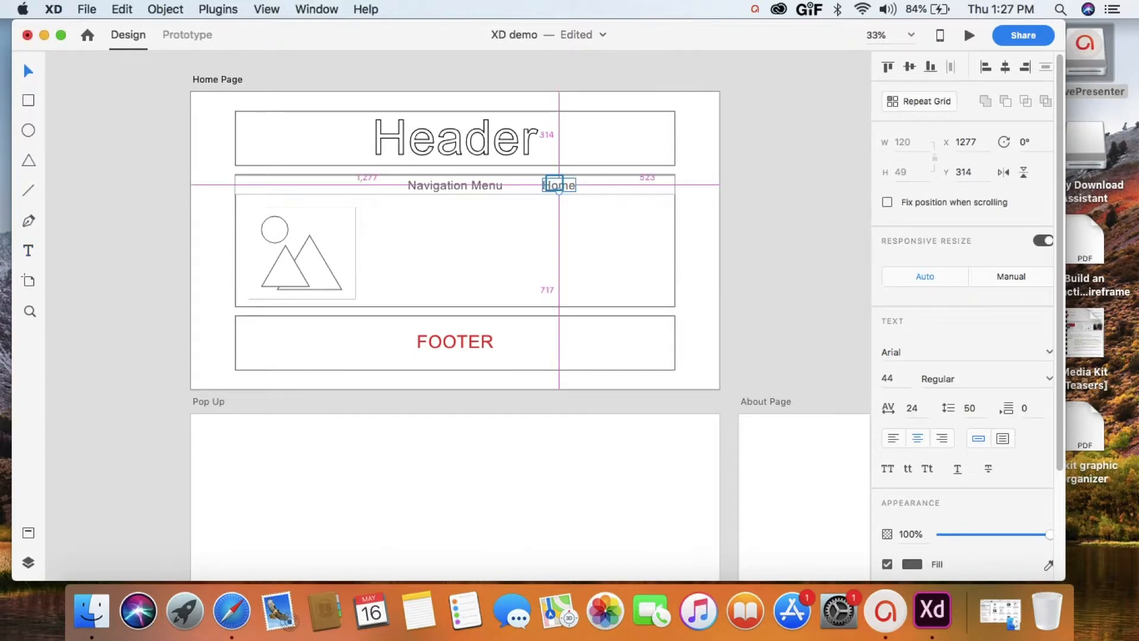
- Duplicate the Home text to its right, change the copy's wording to About and place it at about X 1449
{"action": "left_click_drag", "start_coordinate": [559, 188], "coordinate": [603, 188]}
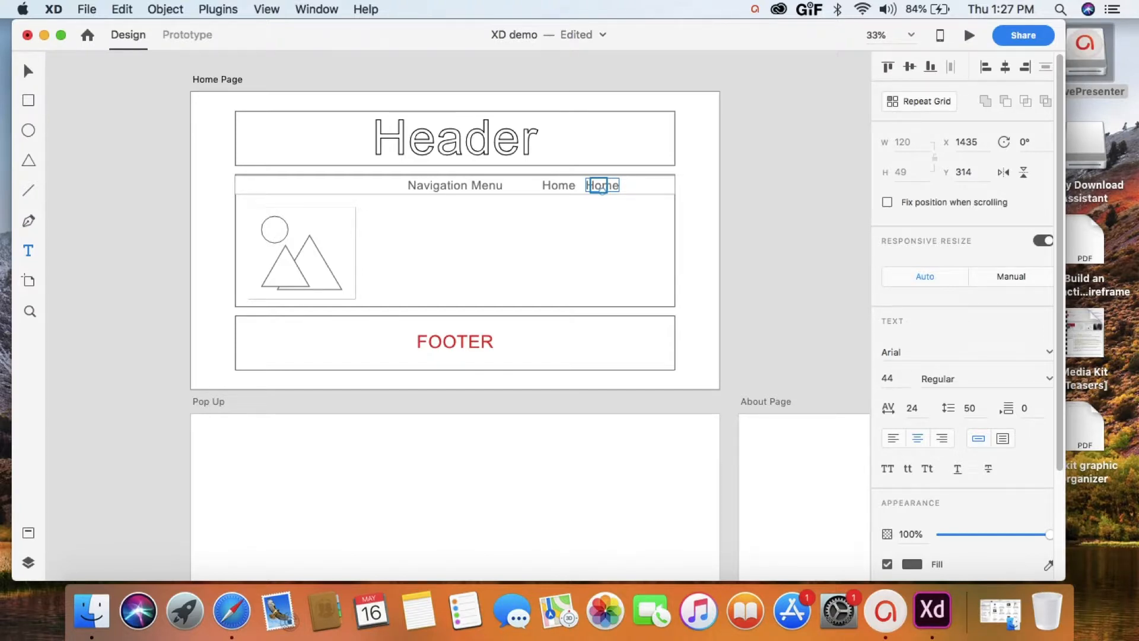
{"action": "key", "text": "Delete"}
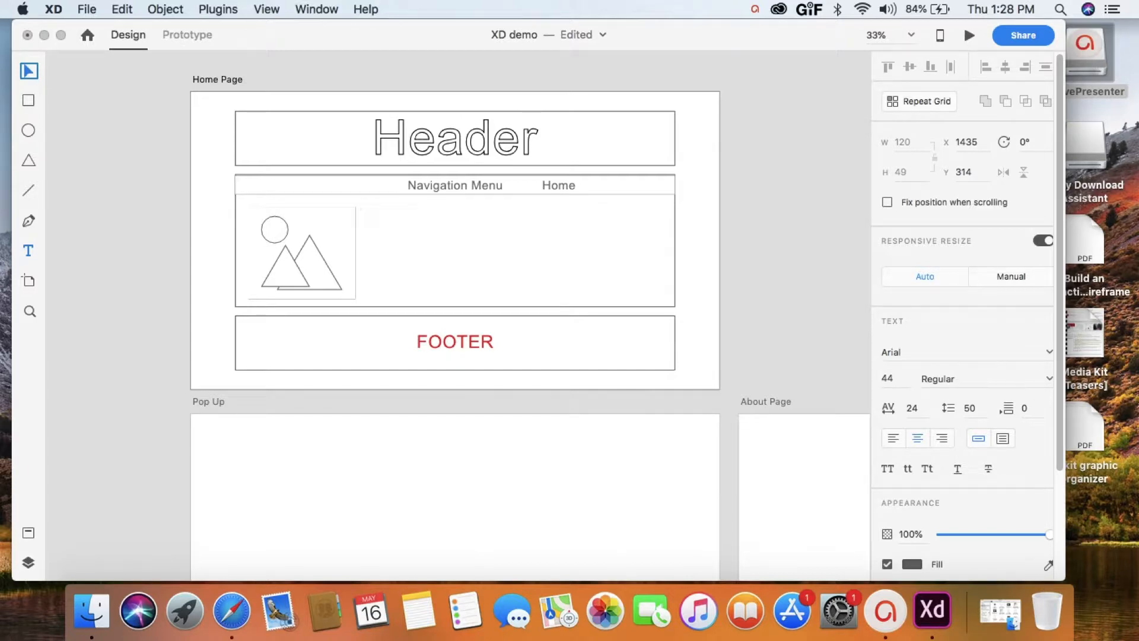
{"action": "key", "text": "super+Tab"}
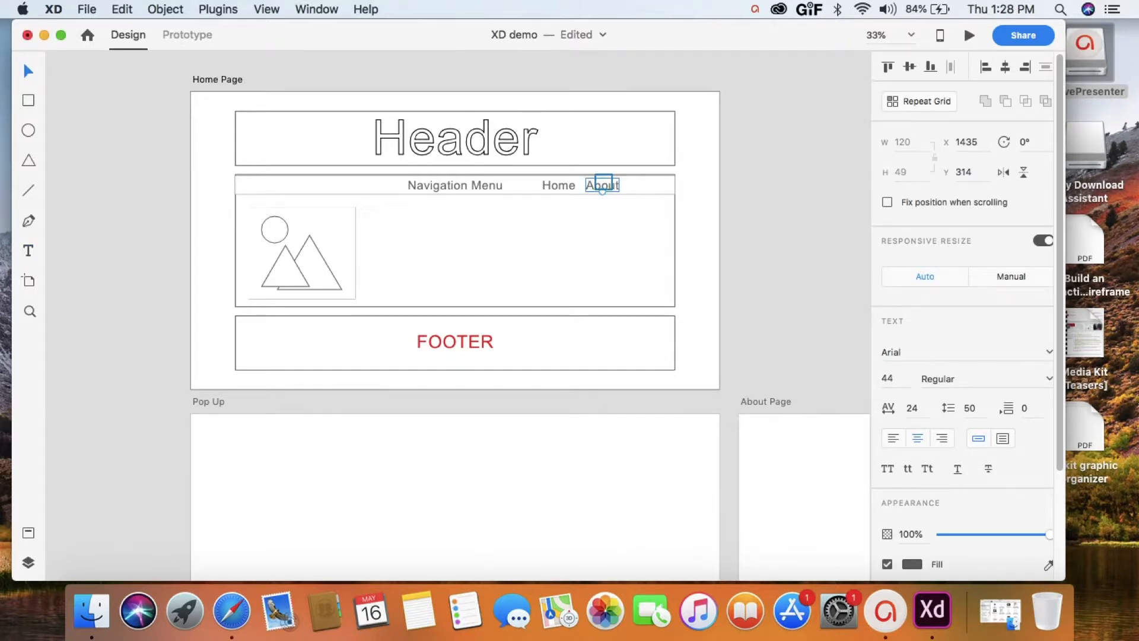
{"action": "left_click_drag", "start_coordinate": [602, 191], "coordinate": [606, 190]}
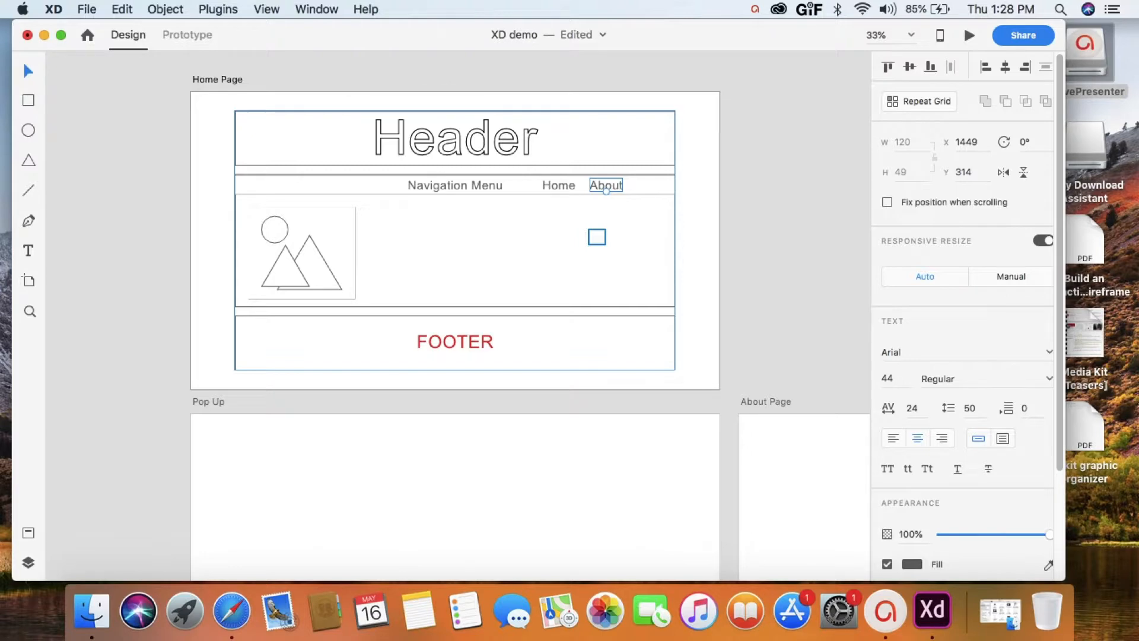
{"action": "left_click", "coordinate": [562, 189]}
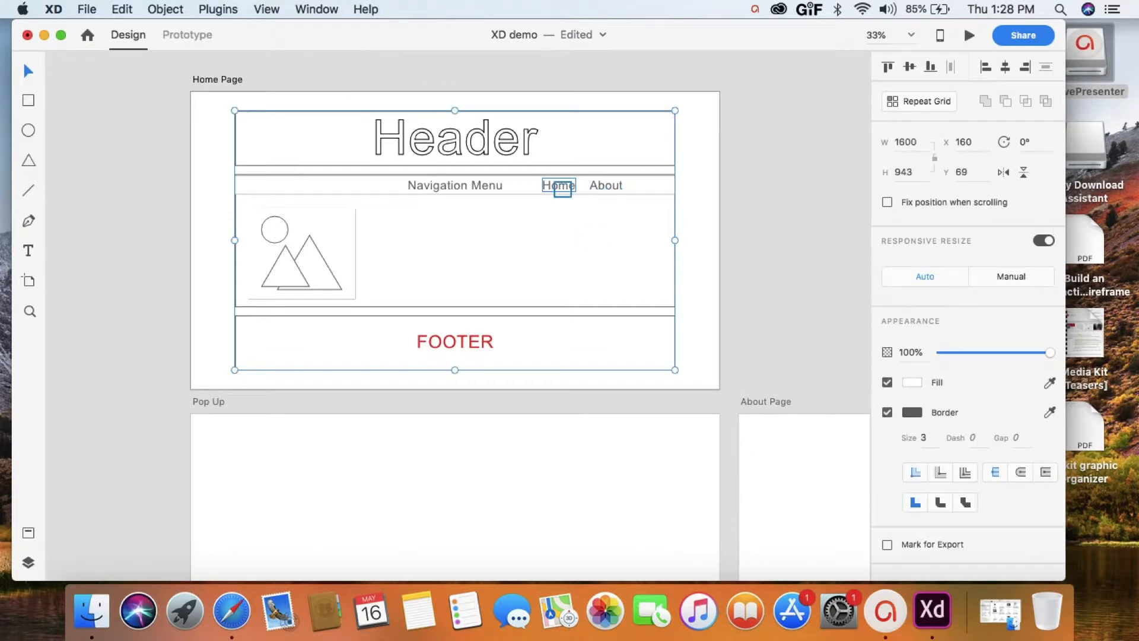
- Delete the Navigation Menu text from the navigation bar, keeping the Home and About links
{"action": "double_click", "coordinate": [560, 186]}
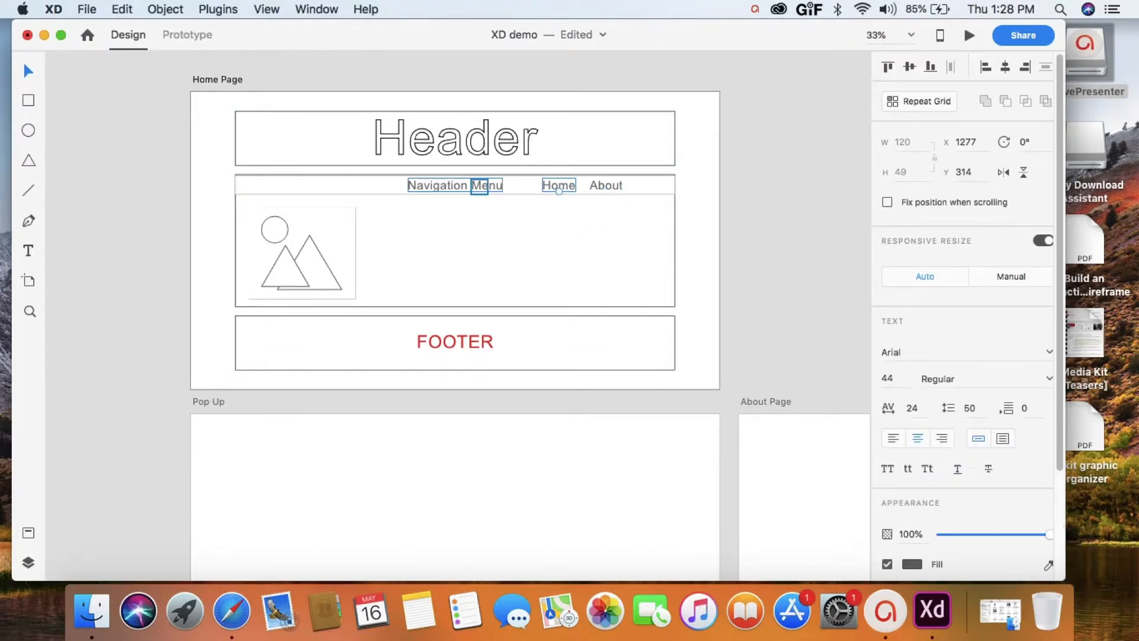
{"action": "key", "text": "Delete"}
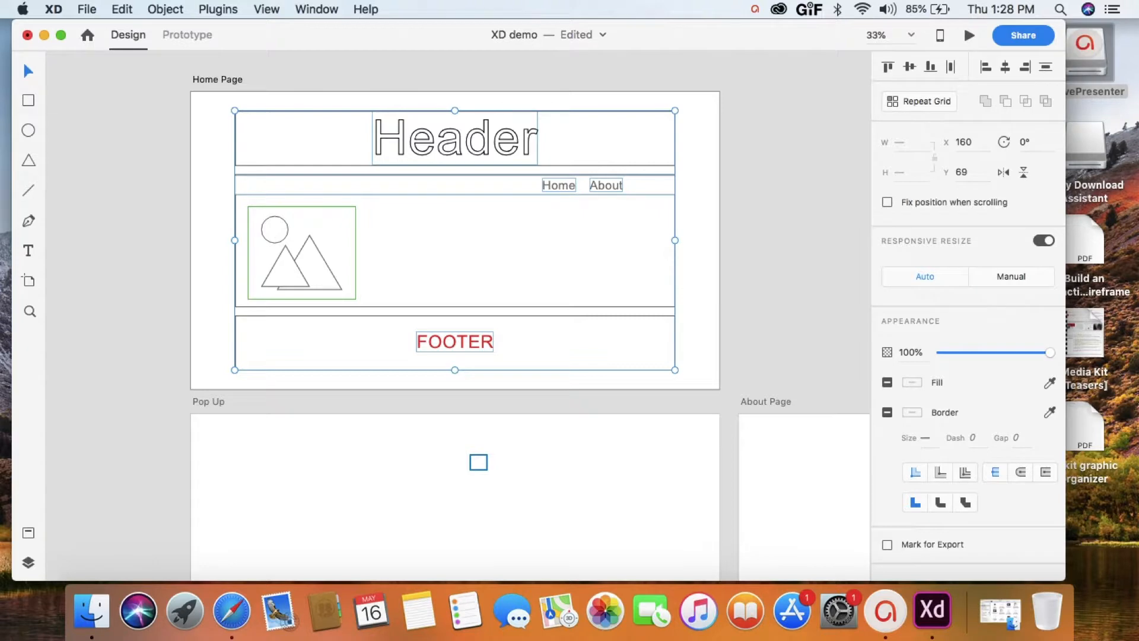
{"action": "scroll", "coordinate": [451, 314], "scroll_direction": "down", "scroll_amount": 5}
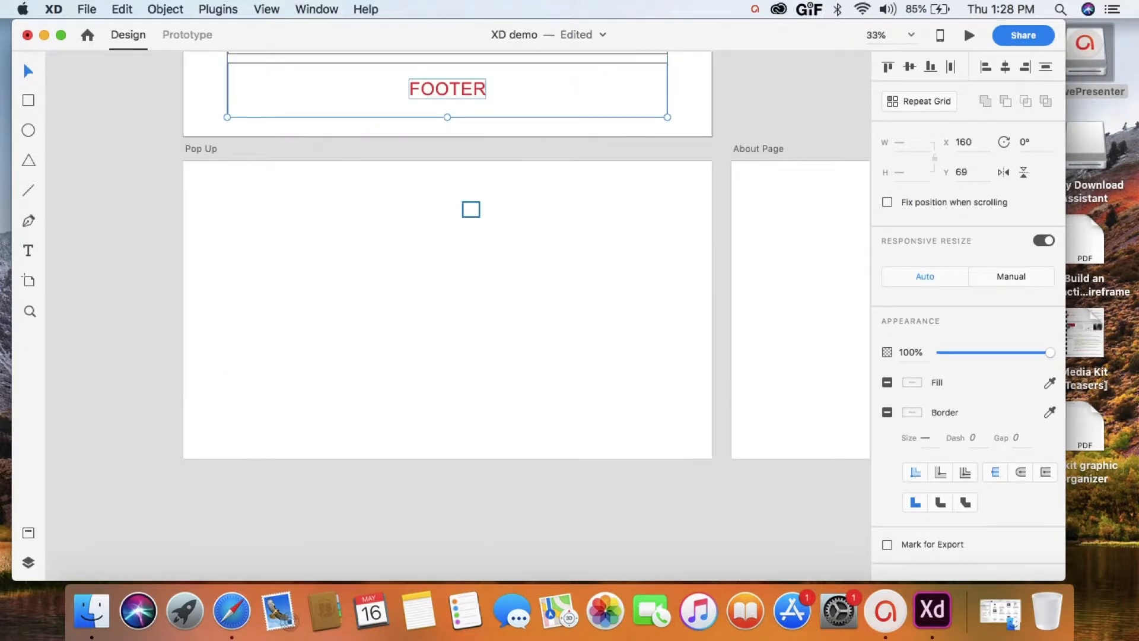
{"action": "left_click", "coordinate": [471, 209]}
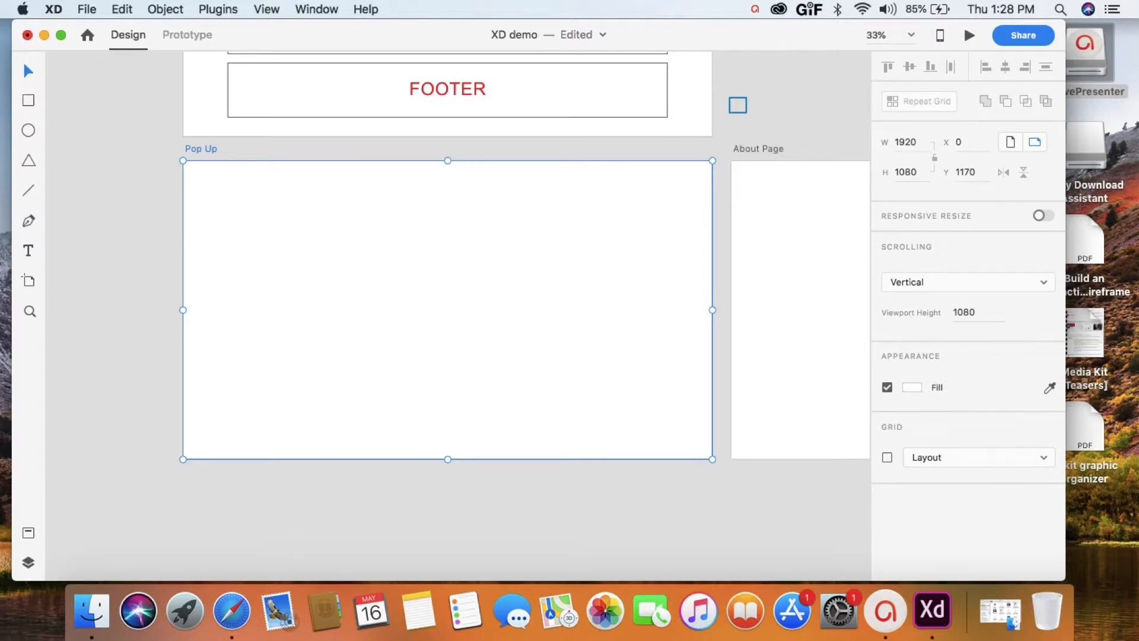
- Draw a rectangle about 864 by 212 beside the image placeholder in the Home Page's middle section
{"action": "scroll", "coordinate": [737, 105], "scroll_direction": "up", "scroll_amount": 5}
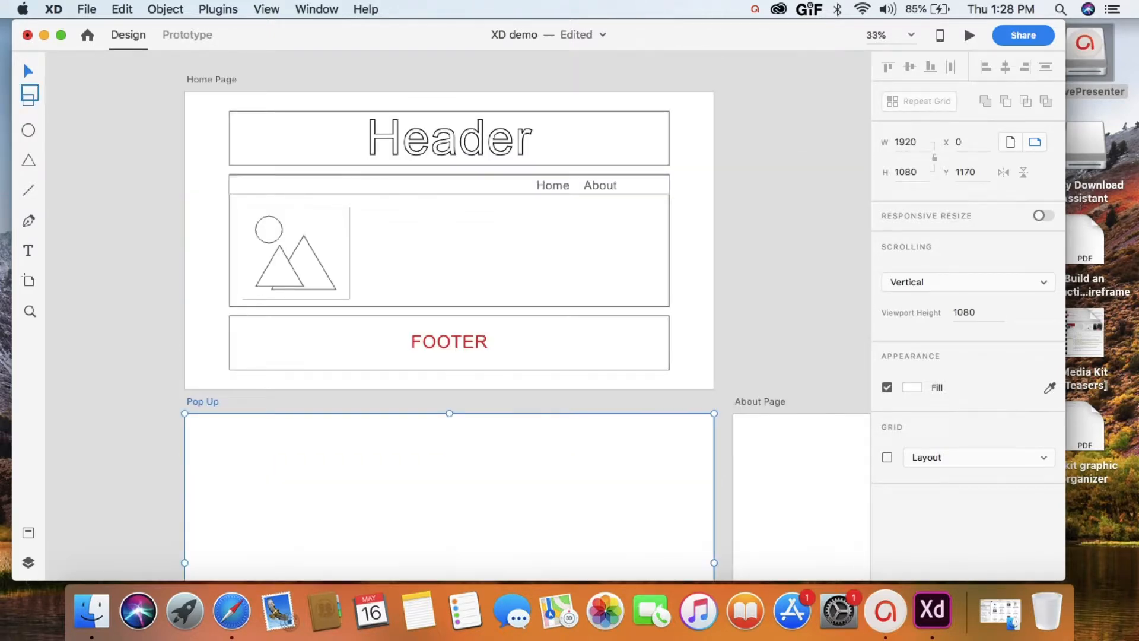
{"action": "left_click", "coordinate": [28, 98]}
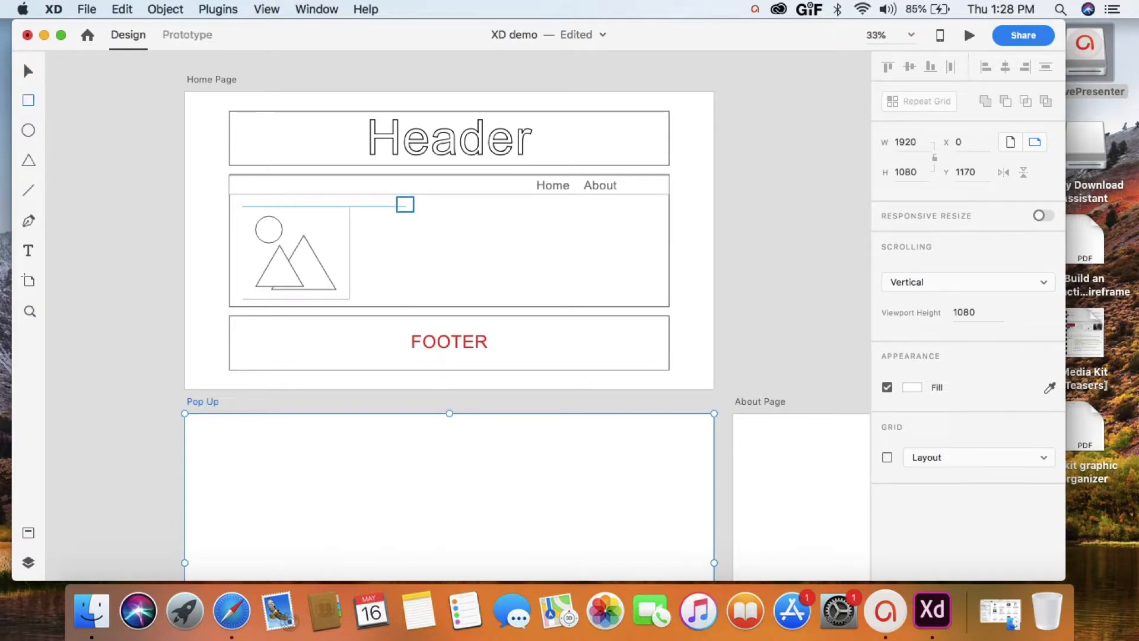
{"action": "left_click_drag", "start_coordinate": [406, 205], "coordinate": [643, 265]}
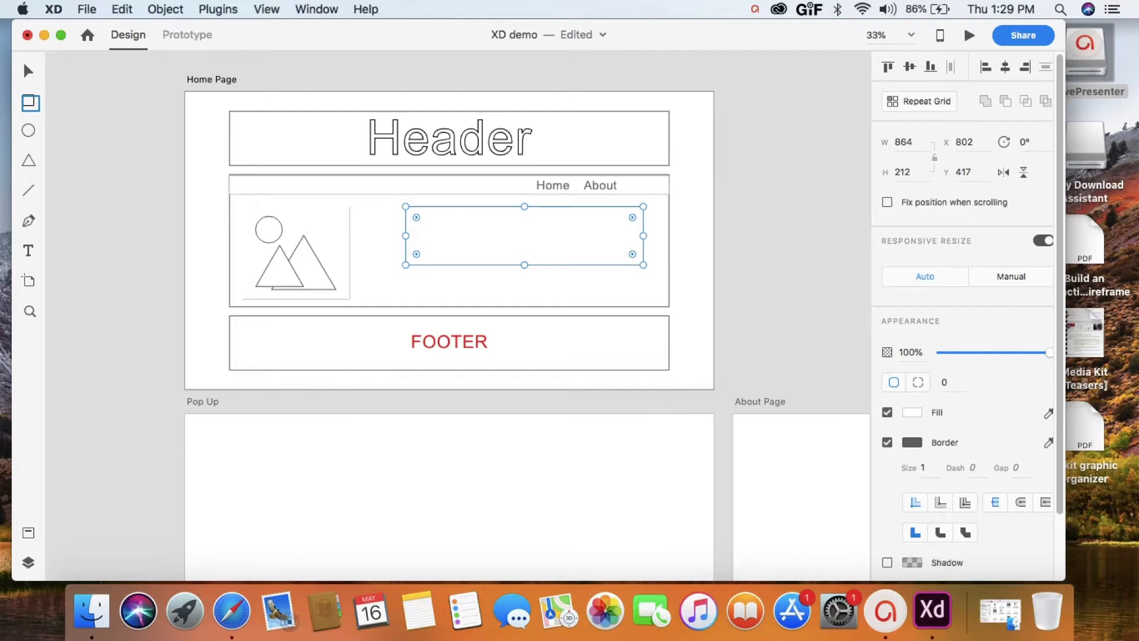
- Draw a smaller rectangle about 385 by 83 and place it below the large rectangle at about X 1068, Y 667
{"action": "left_click", "coordinate": [30, 102]}
{"action": "left_click_drag", "start_coordinate": [487, 282], "coordinate": [593, 306]}
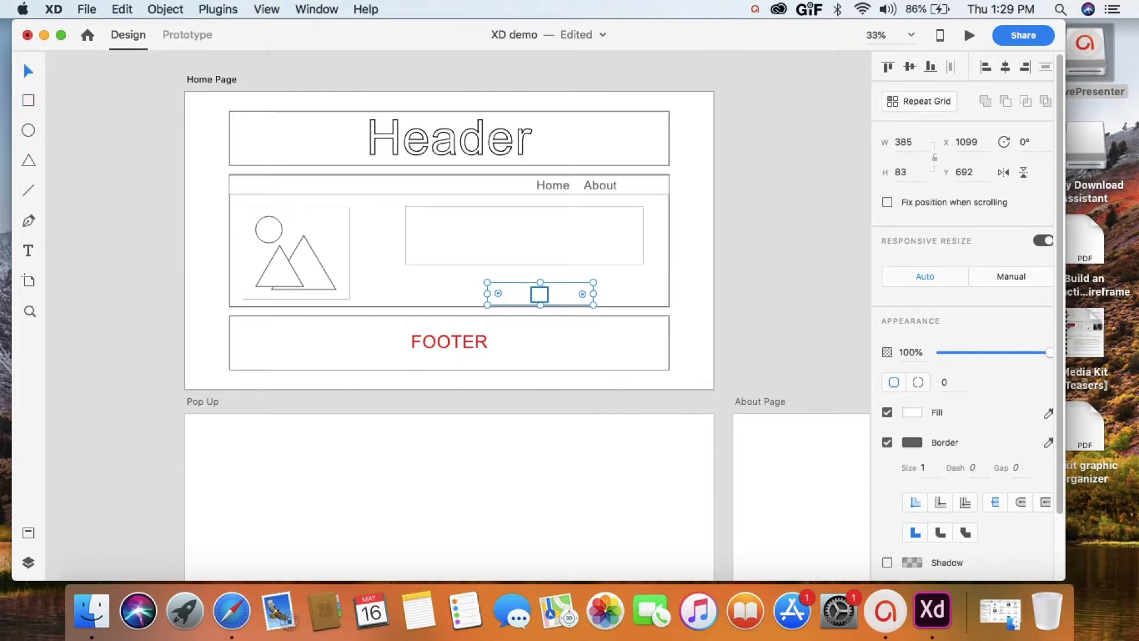
{"action": "left_click_drag", "start_coordinate": [539, 295], "coordinate": [531, 292]}
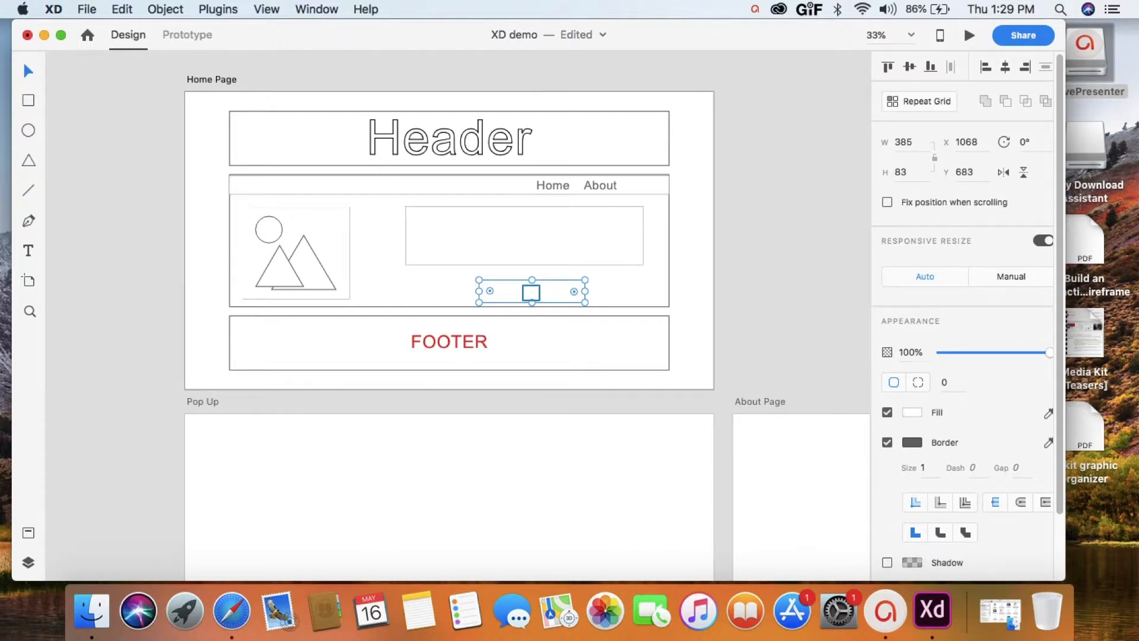
{"action": "left_click_drag", "start_coordinate": [531, 292], "coordinate": [530, 287]}
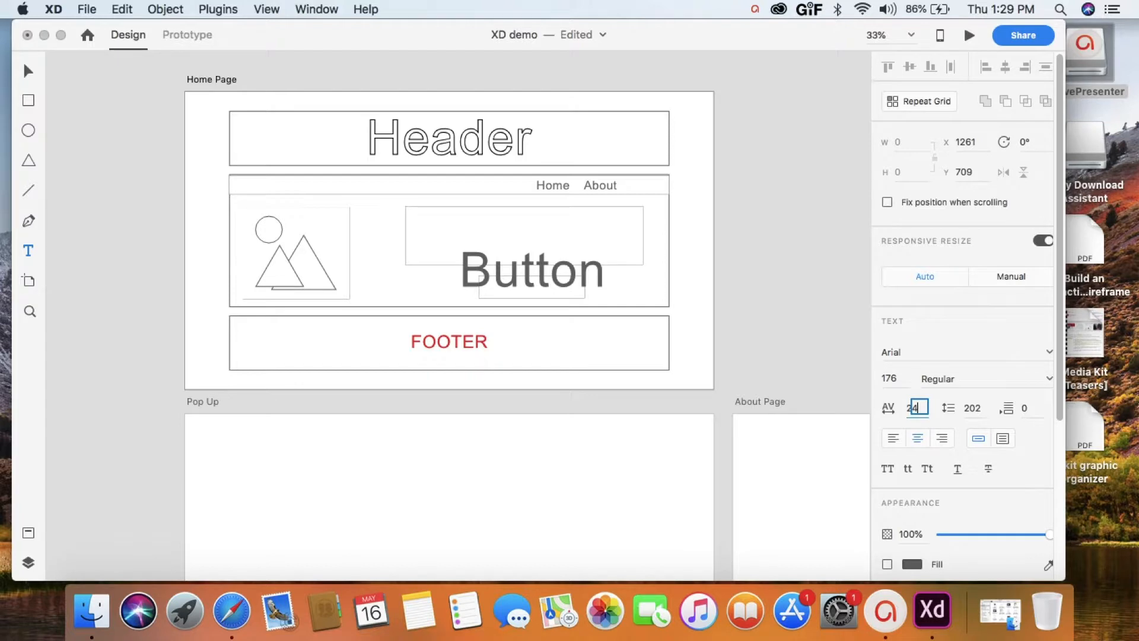
- Add the text Button over the small rectangle and try a letter spacing of 14
{"action": "left_click", "coordinate": [604, 273]}
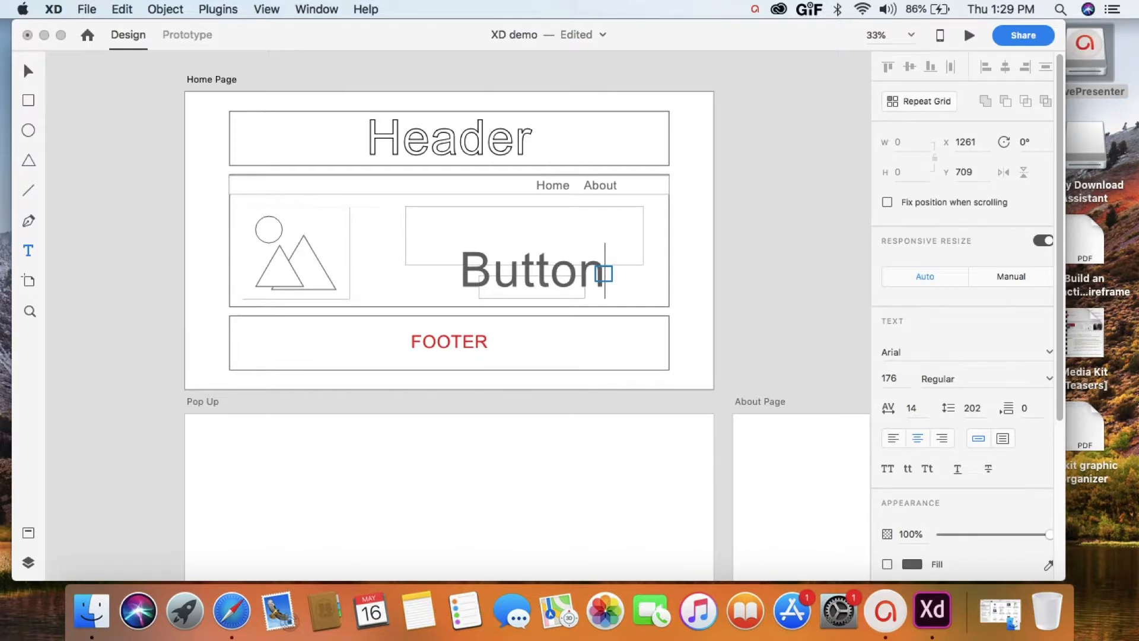
{"action": "left_click", "coordinate": [470, 266]}
{"action": "key", "text": "Escape"}
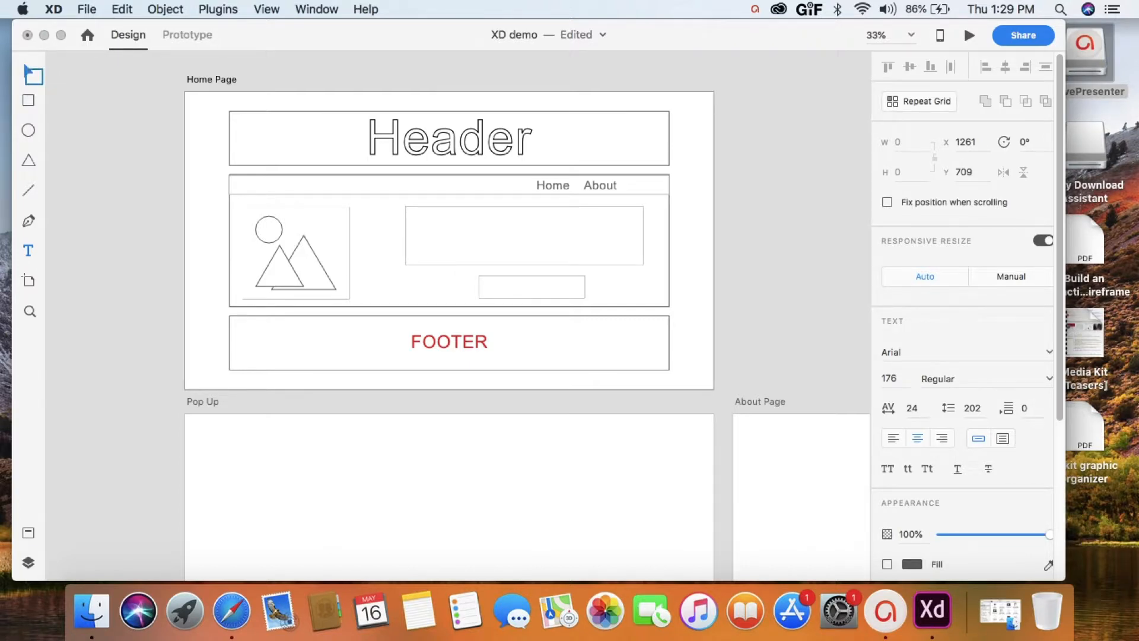
{"action": "left_click", "coordinate": [498, 277]}
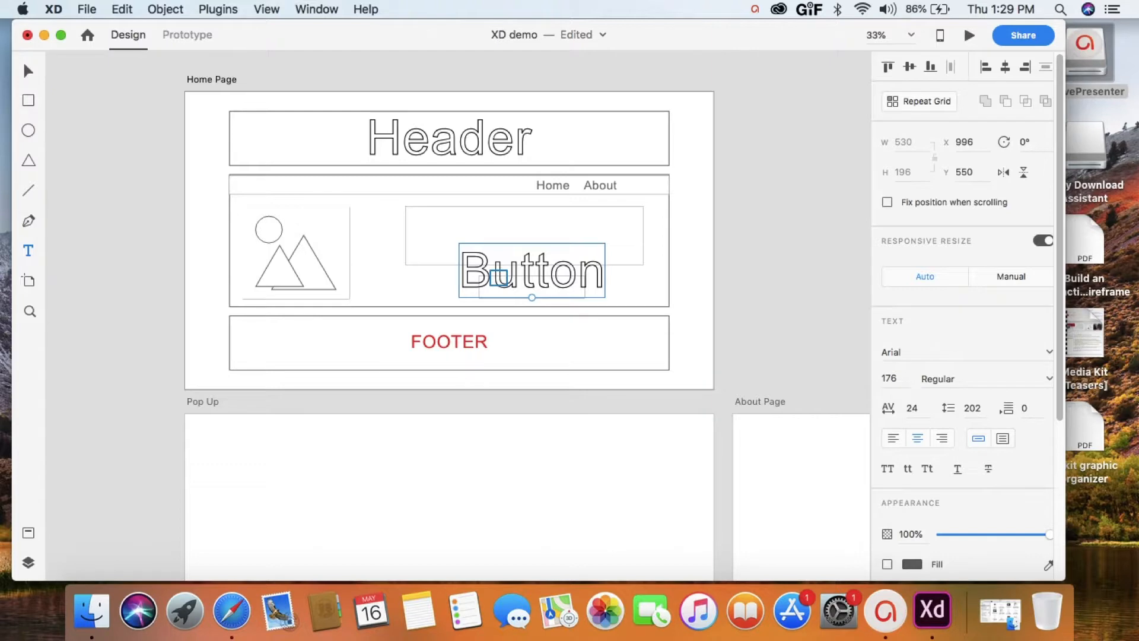
{"action": "left_click", "coordinate": [473, 275]}
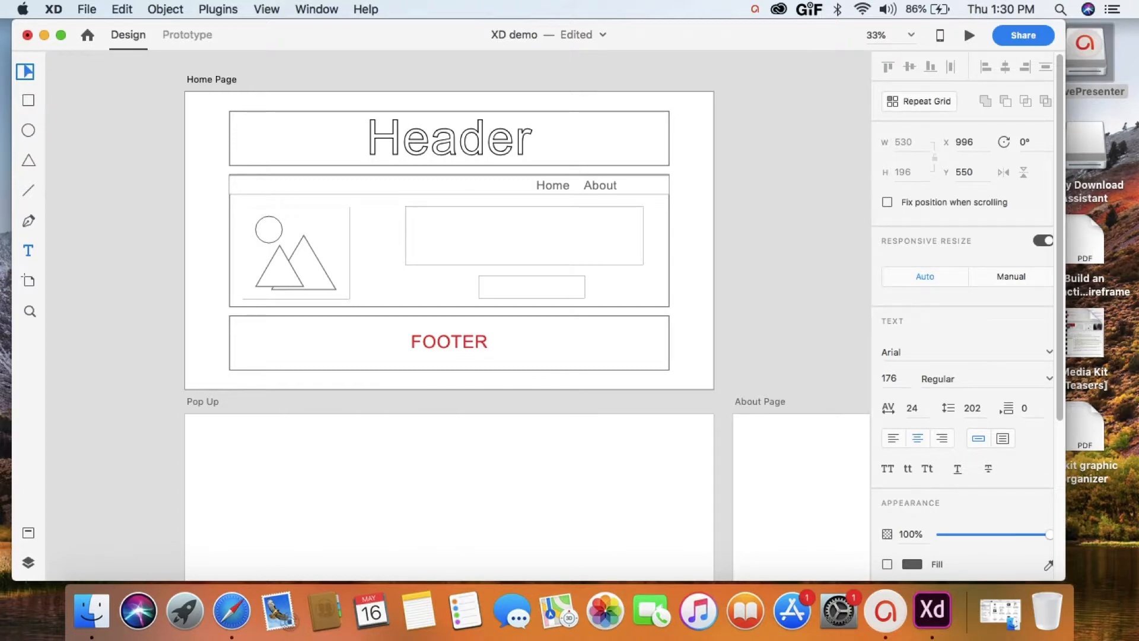
{"action": "key", "text": "super+z"}
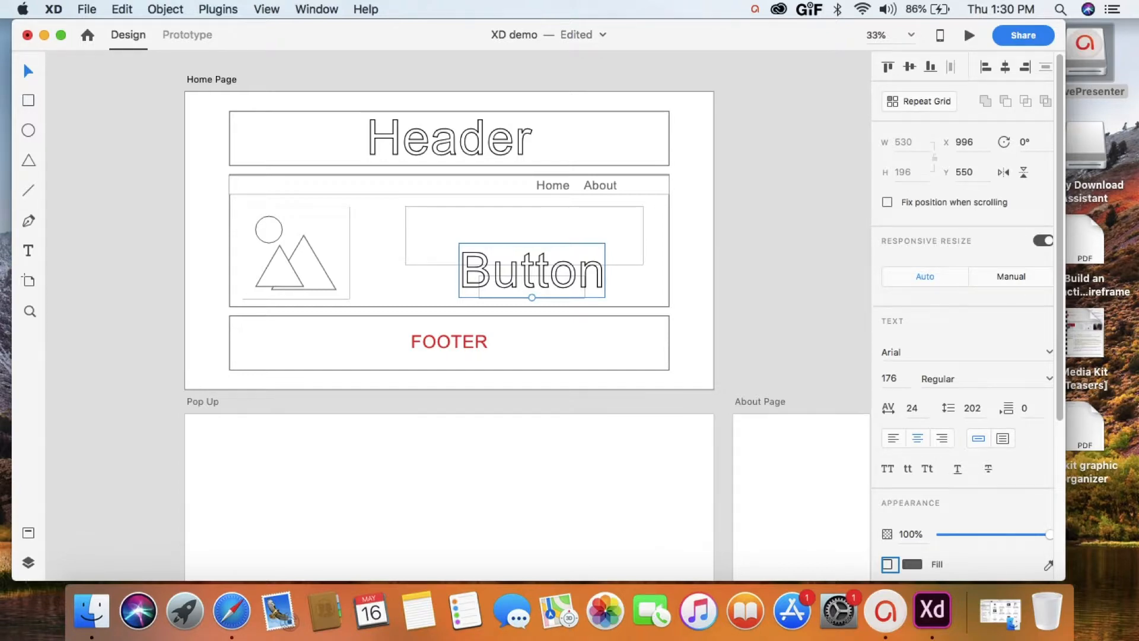
- Enable the Button text's fill and disable its border
{"action": "left_click", "coordinate": [889, 565]}
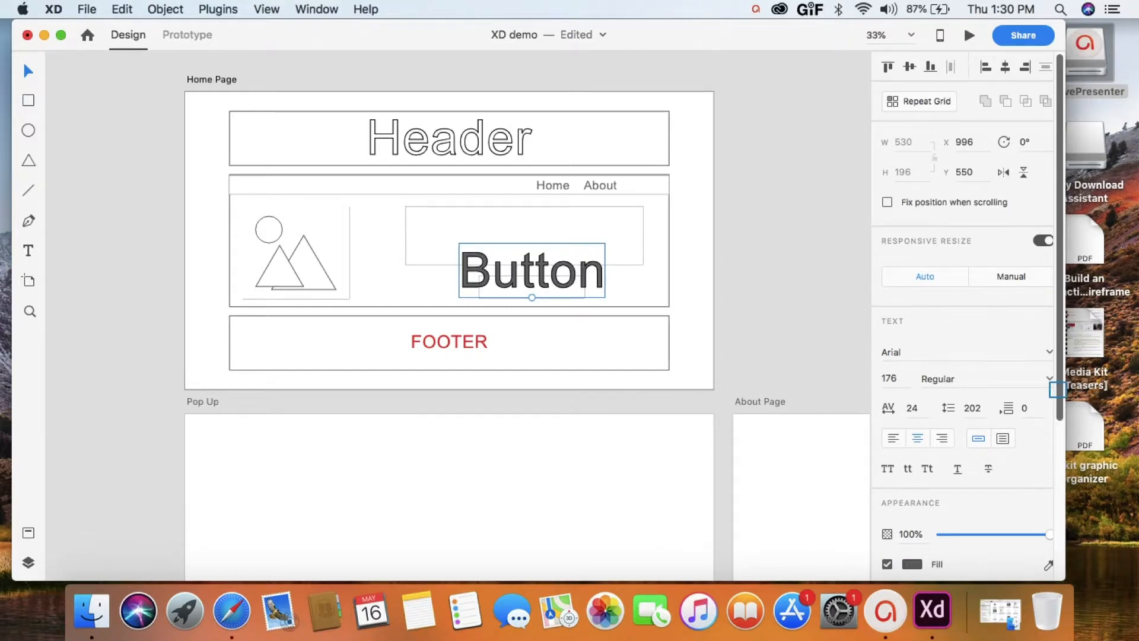
{"action": "scroll", "coordinate": [1058, 390], "scroll_direction": "down", "scroll_amount": 3}
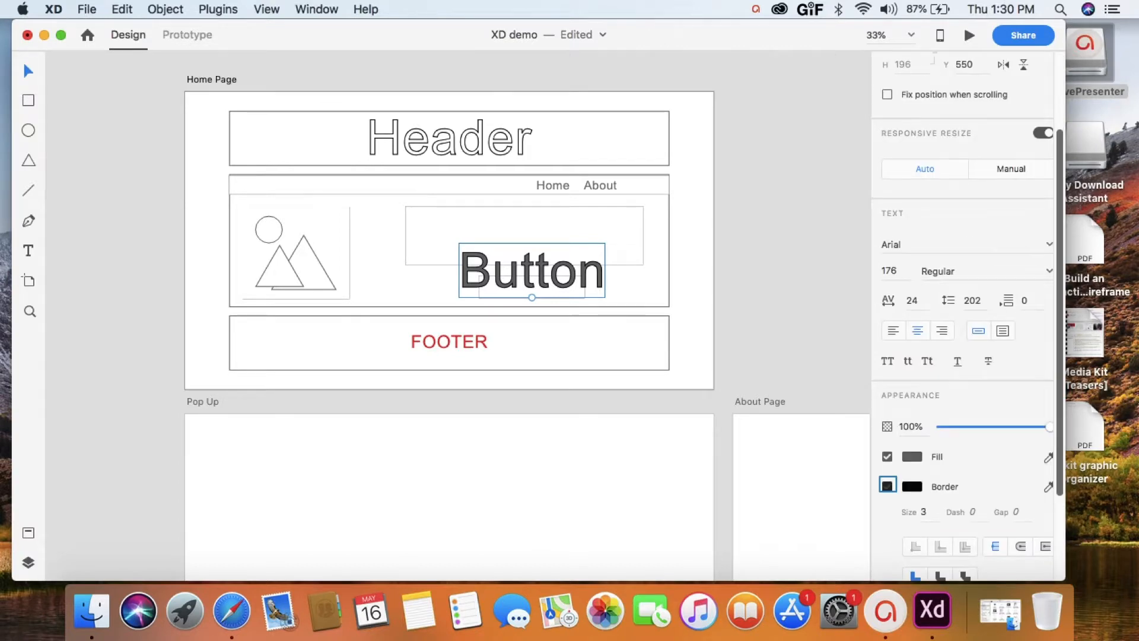
{"action": "key", "text": "t"}
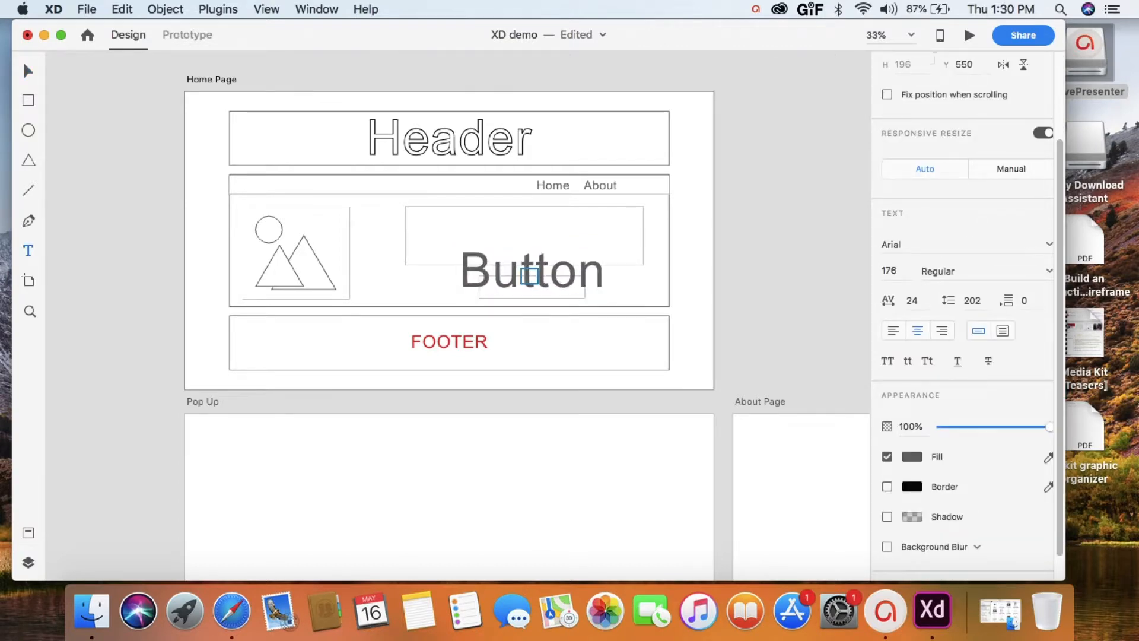
- Set the Button text's letter spacing to 14
{"action": "double_click", "coordinate": [530, 276]}
{"action": "left_click", "coordinate": [915, 300]}
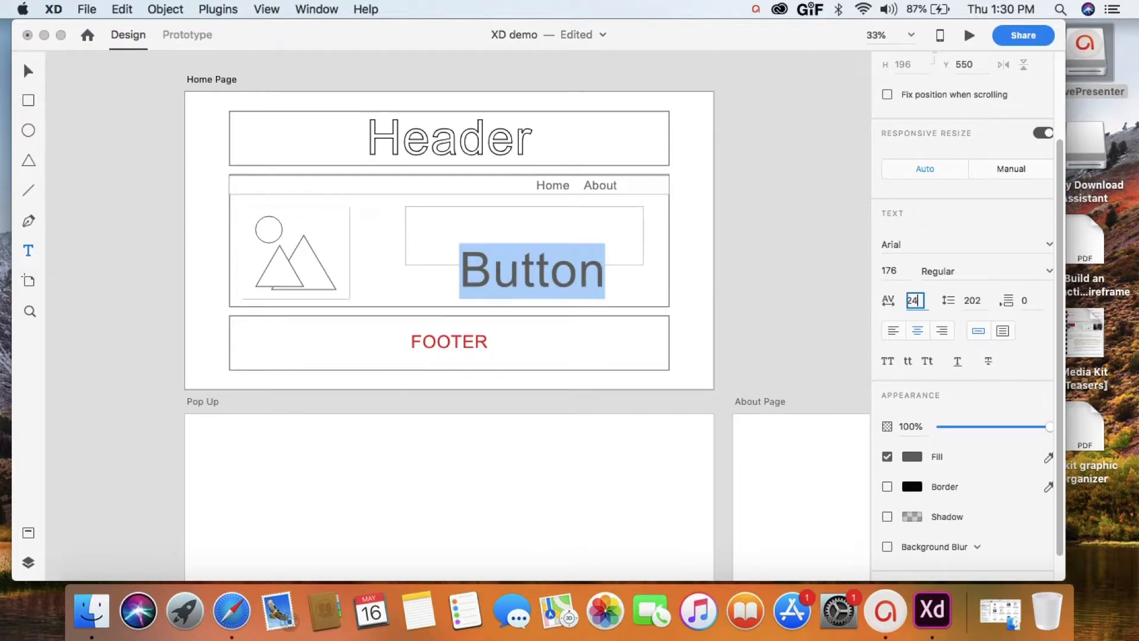
{"action": "key", "text": "shift+Down"}
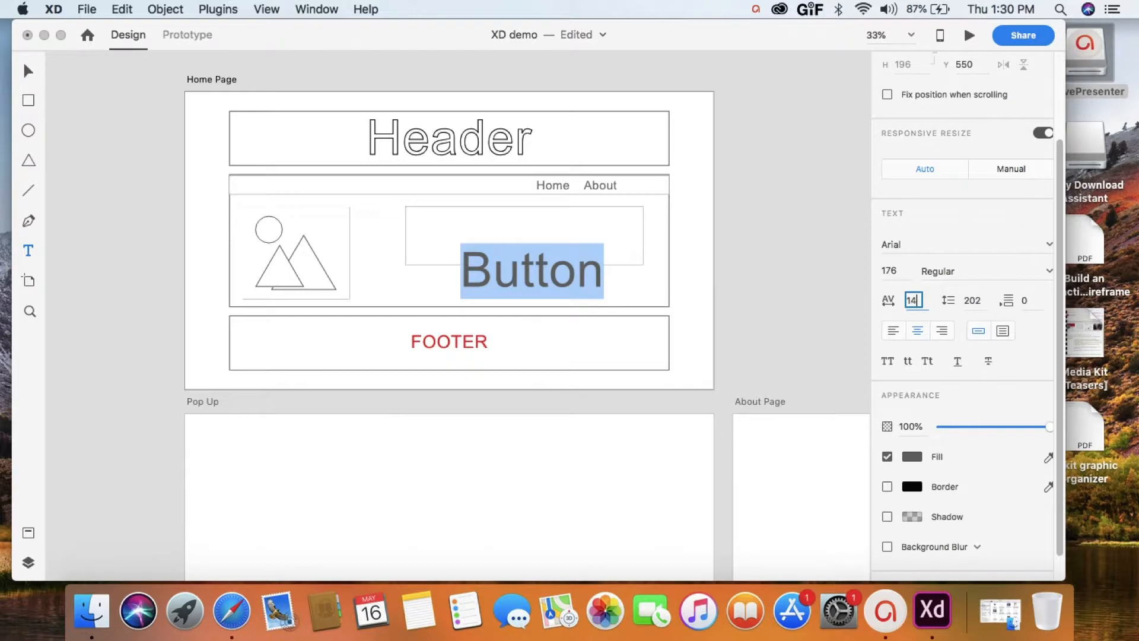
- Reduce the Button text to size 48 and set its style to Bold
{"action": "left_click", "coordinate": [897, 272]}
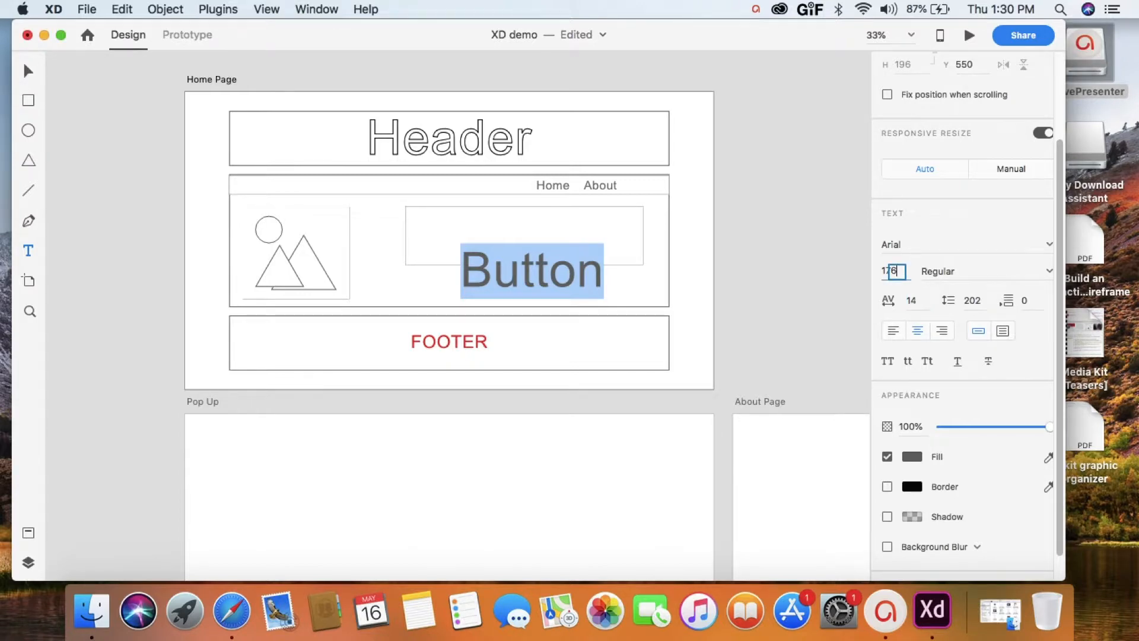
{"action": "key", "text": "BackSpace"}
{"action": "key", "text": "BackSpace"}
{"action": "key", "text": "BackSpace"}
{"action": "type", "text": "14"}
{"action": "key", "text": "Return"}
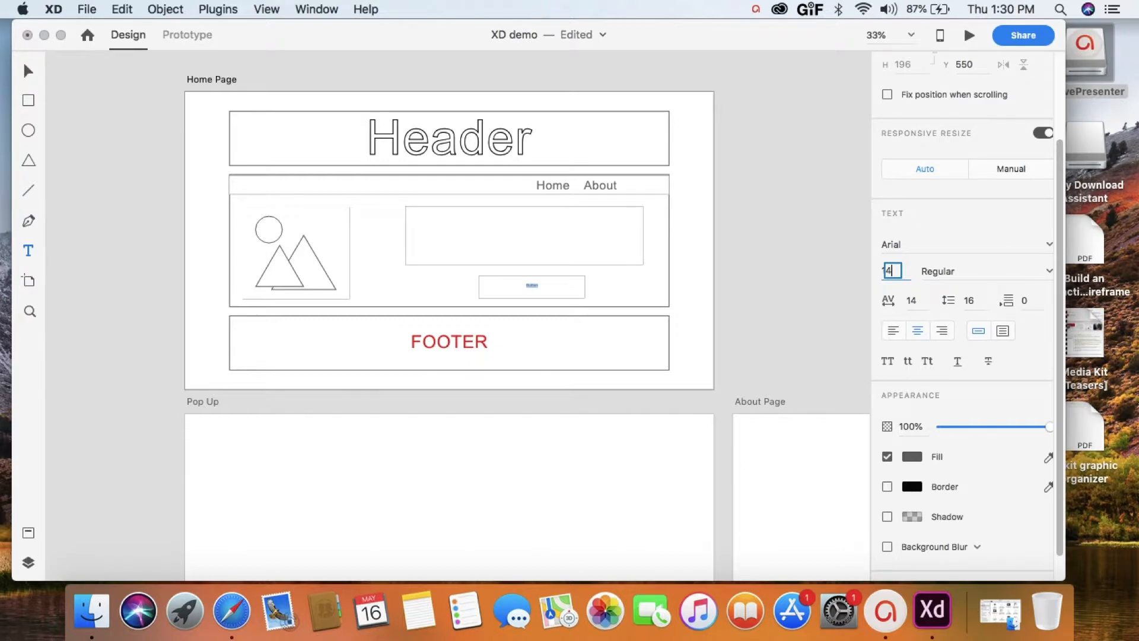
{"action": "key", "text": "BackSpace"}
{"action": "key", "text": "BackSpace"}
{"action": "type", "text": "30"}
{"action": "key", "text": "Return"}
{"action": "type", "text": "48"}
{"action": "key", "text": "Return"}
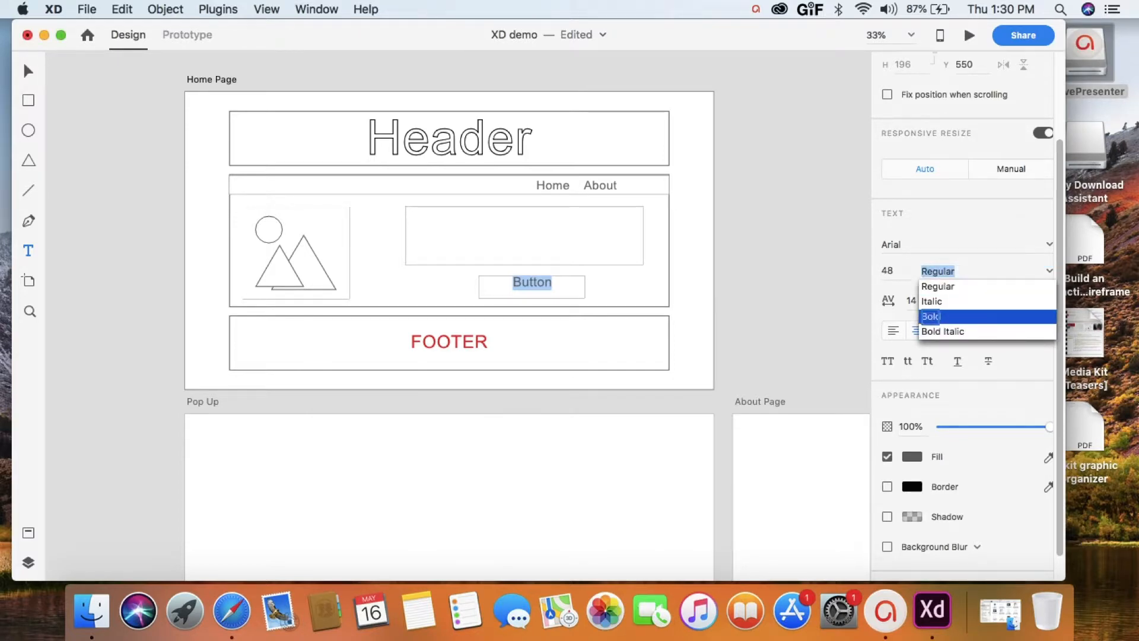
{"action": "left_click", "coordinate": [940, 316]}
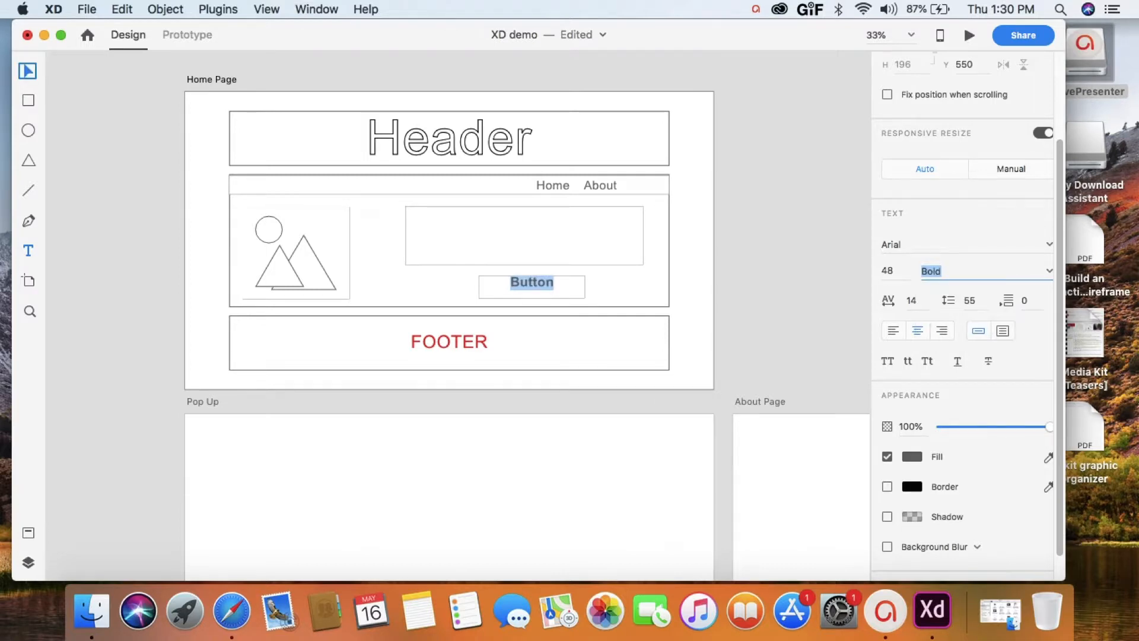
- Centre the Button text inside the small rectangle and set that rectangle's border size to 5
{"action": "left_click", "coordinate": [532, 283]}
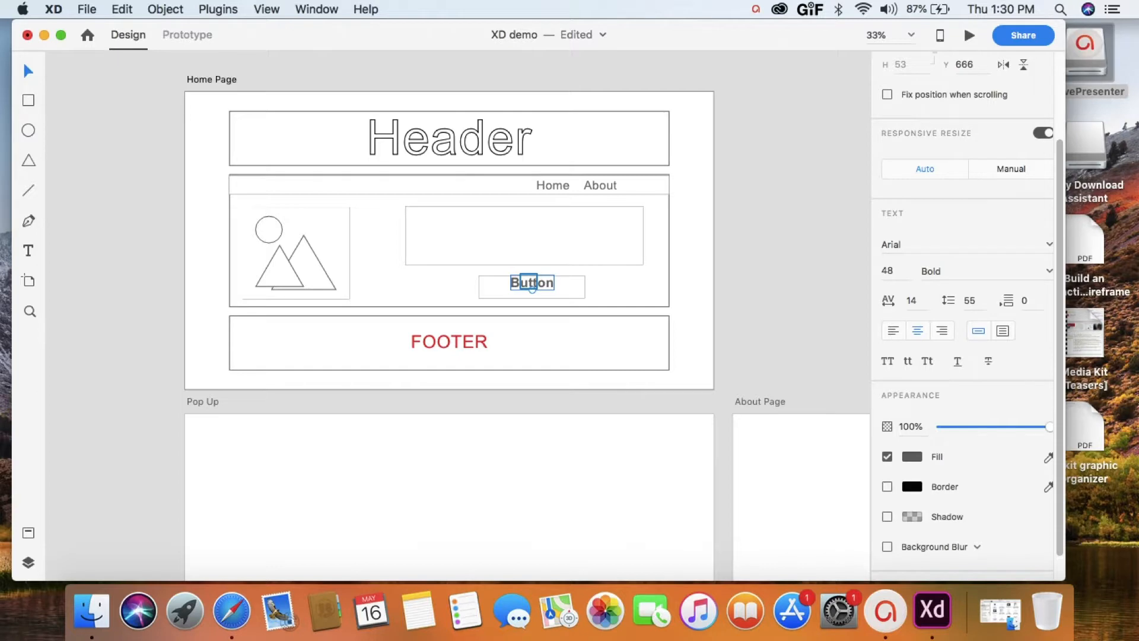
{"action": "left_click_drag", "start_coordinate": [529, 279], "coordinate": [494, 294]}
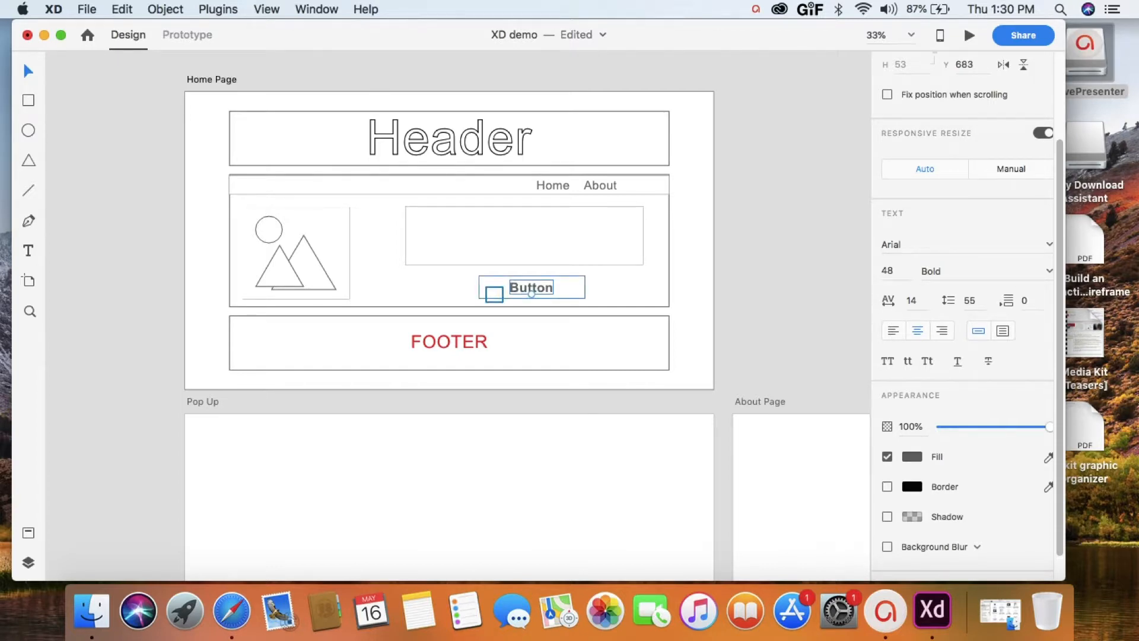
{"action": "left_click", "coordinate": [494, 293]}
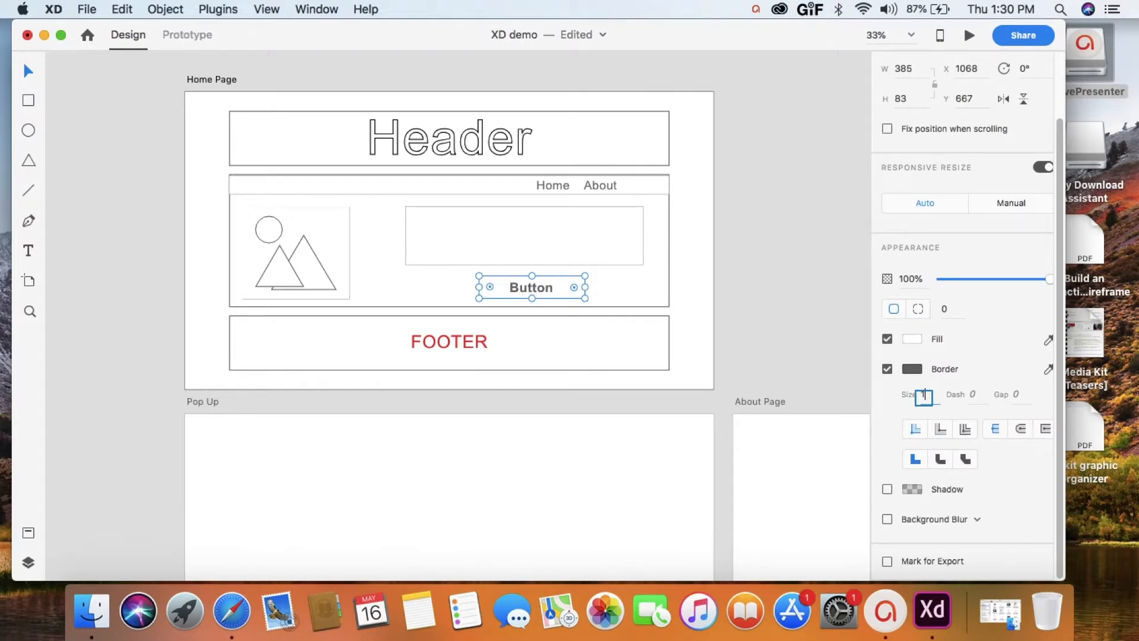
{"action": "type", "text": "5"}
{"action": "key", "text": "Return"}
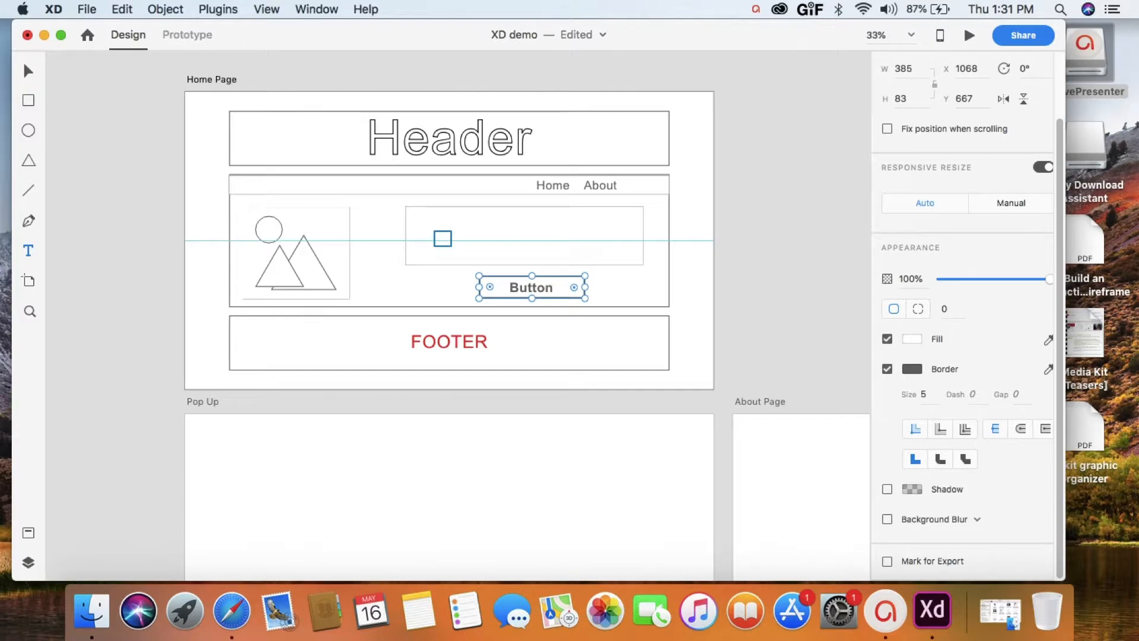
- Add a two-line text reading Lorem ipsum and Placeholder text over the large rectangle
{"action": "left_click", "coordinate": [443, 239]}
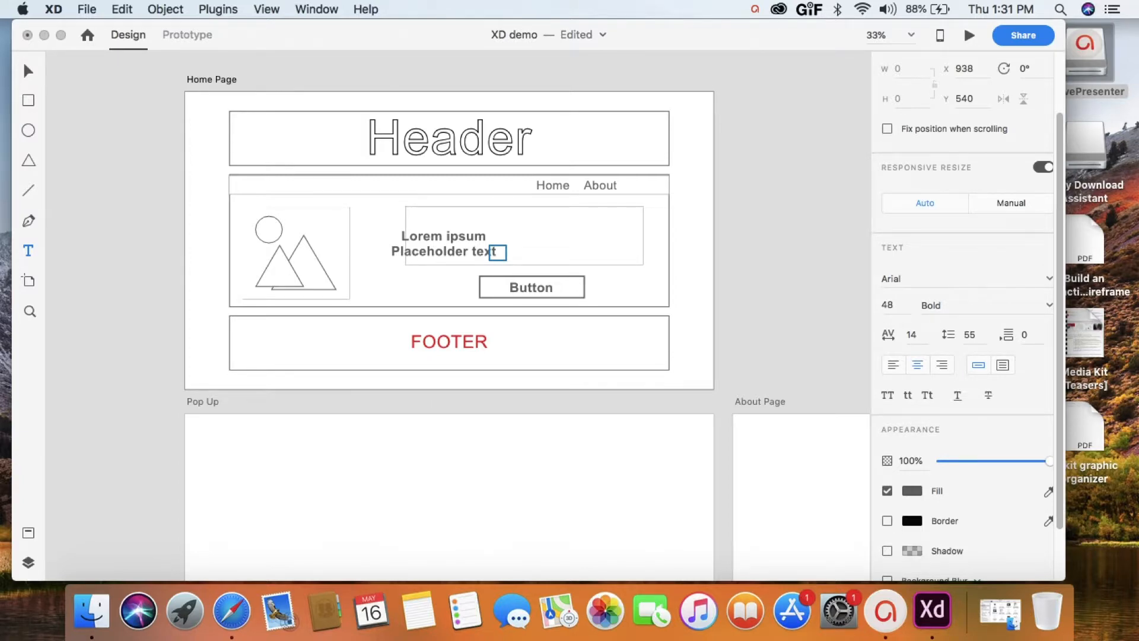
{"action": "left_click", "coordinate": [403, 240]}
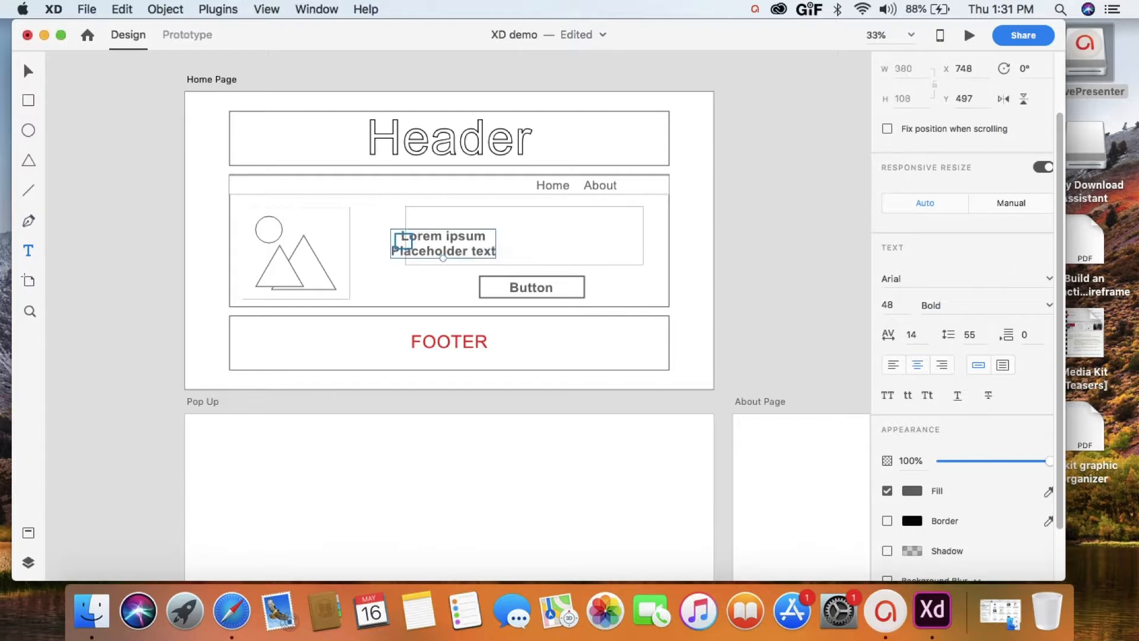
{"action": "left_click", "coordinate": [403, 244]}
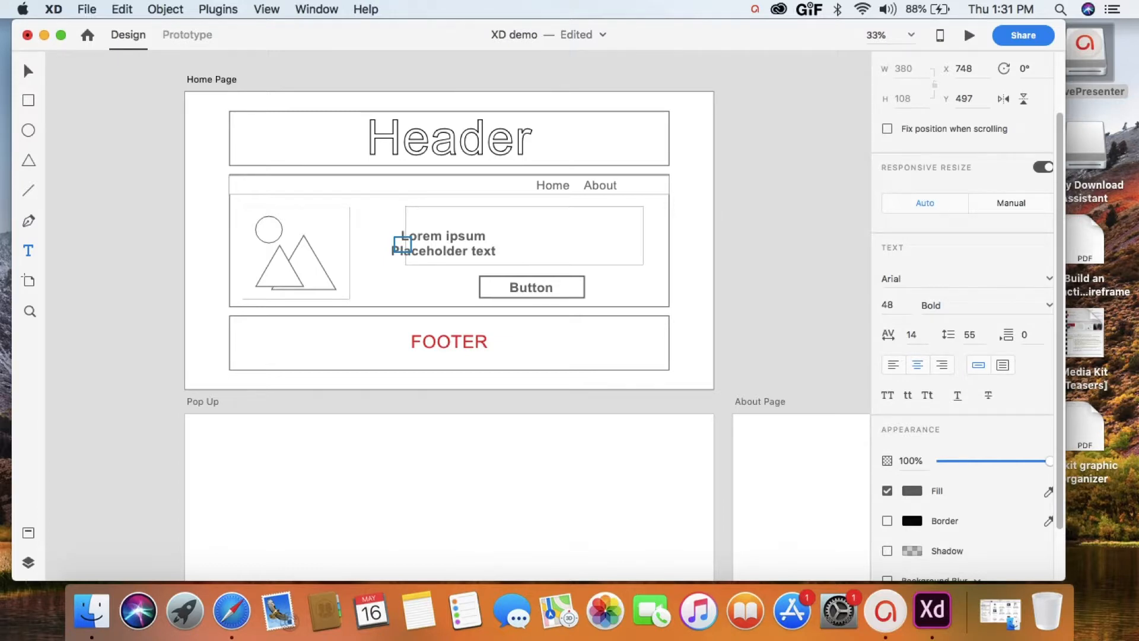
- Left-align the Lorem ipsum text and move it inside the large rectangle at about X 896, Y 469
{"action": "double_click", "coordinate": [402, 244]}
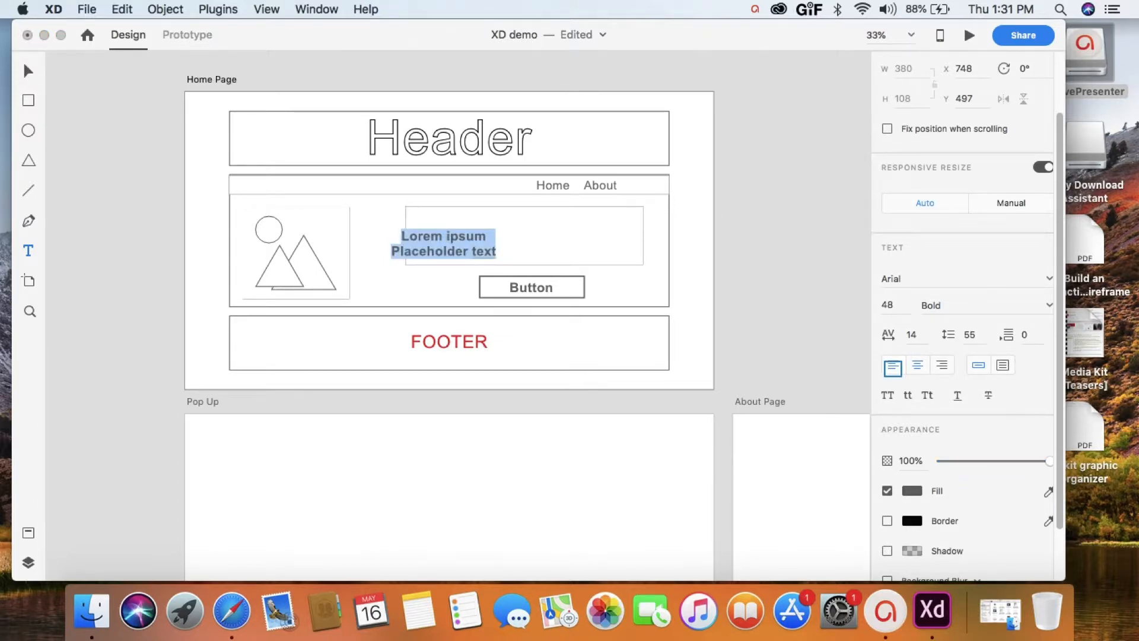
{"action": "key", "text": "Escape"}
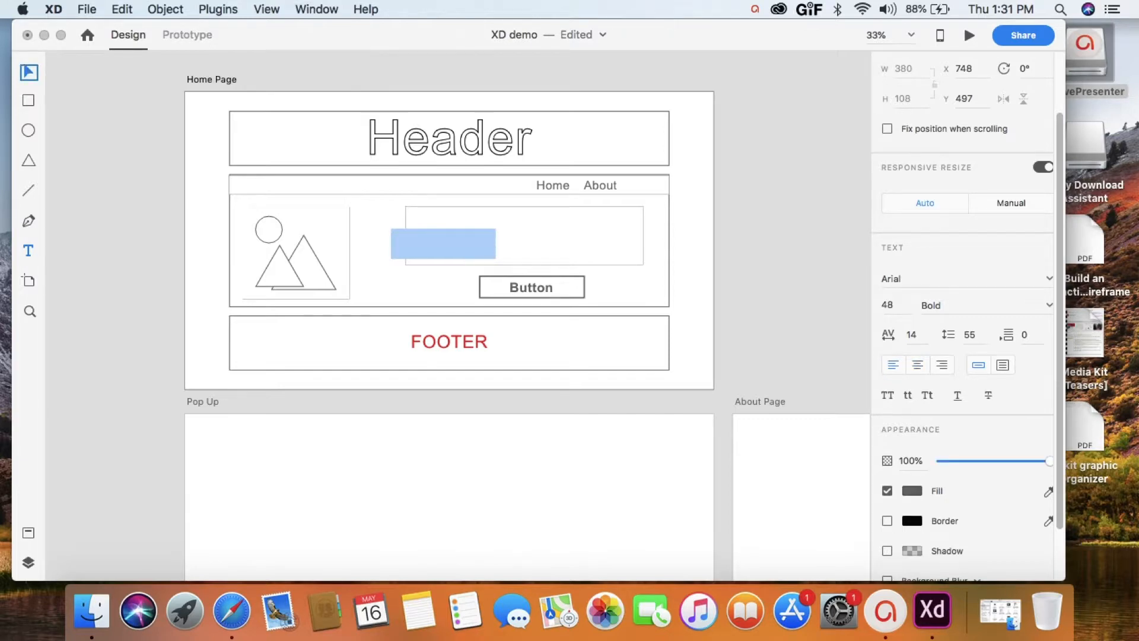
{"action": "left_click", "coordinate": [29, 72]}
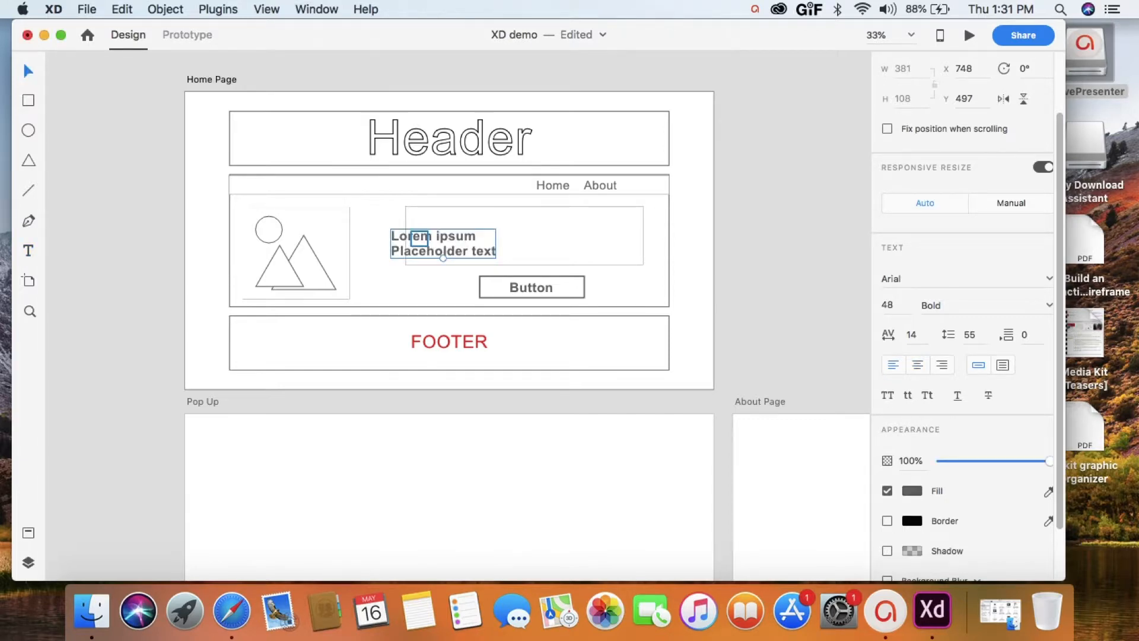
{"action": "left_click_drag", "start_coordinate": [419, 236], "coordinate": [435, 248]}
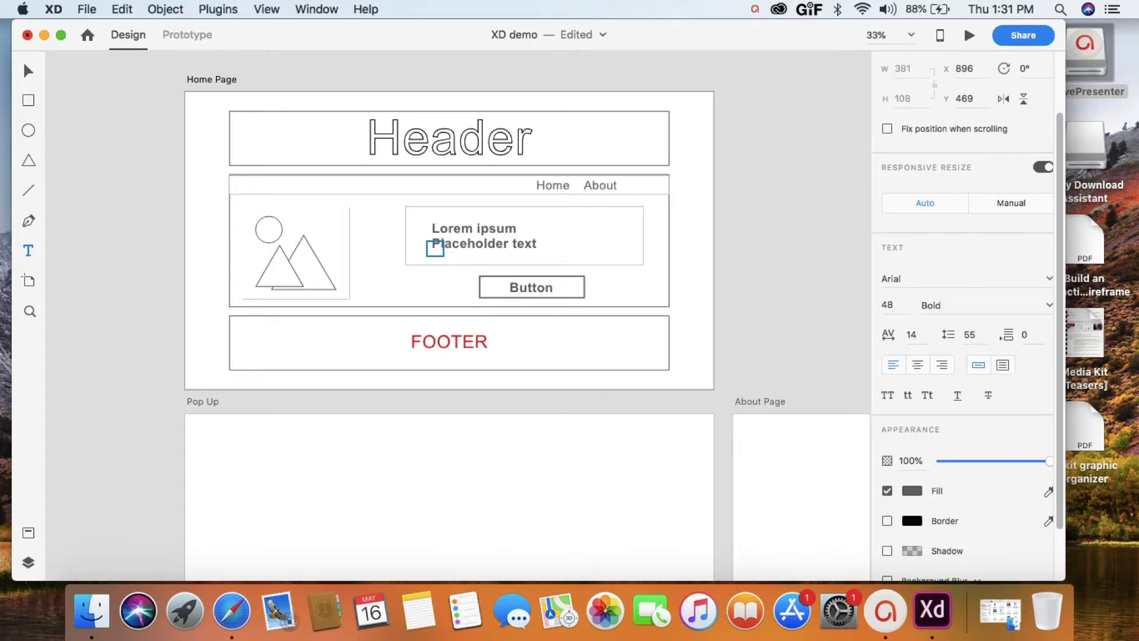
- Set only the Placeholder text line to the Regular style
{"action": "double_click", "coordinate": [442, 248]}
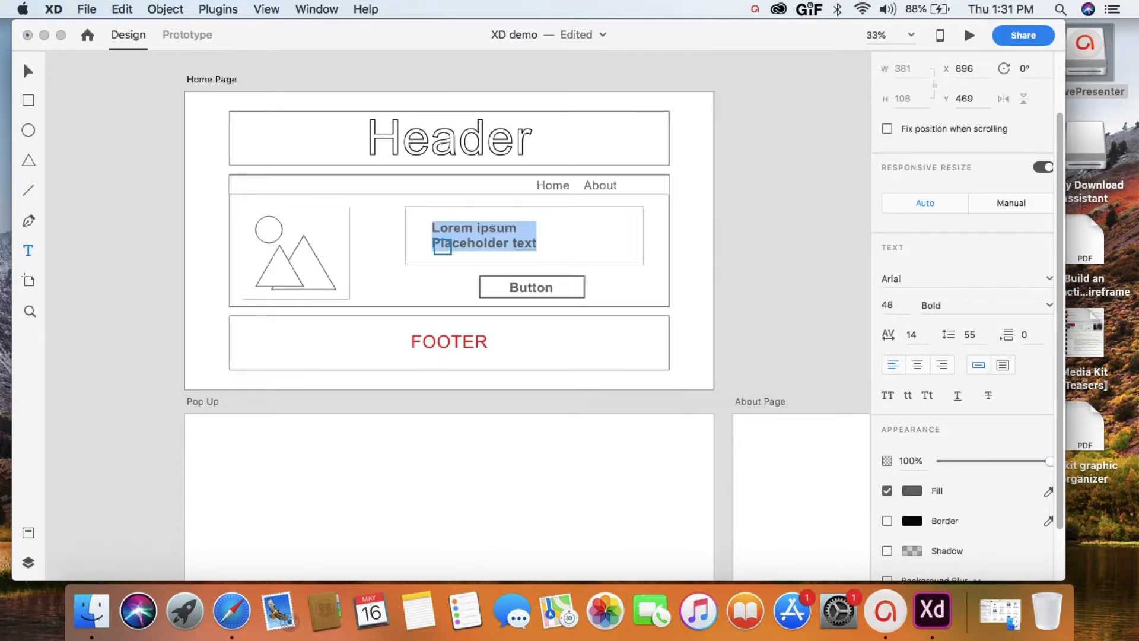
{"action": "left_click", "coordinate": [435, 244]}
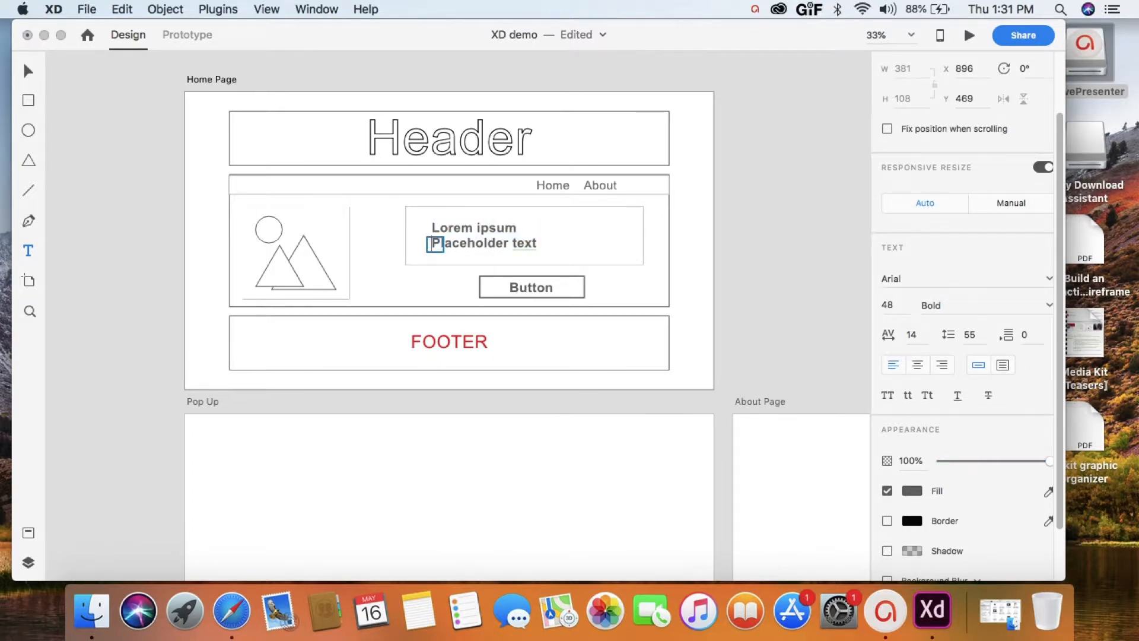
{"action": "left_click_drag", "start_coordinate": [434, 244], "coordinate": [537, 244]}
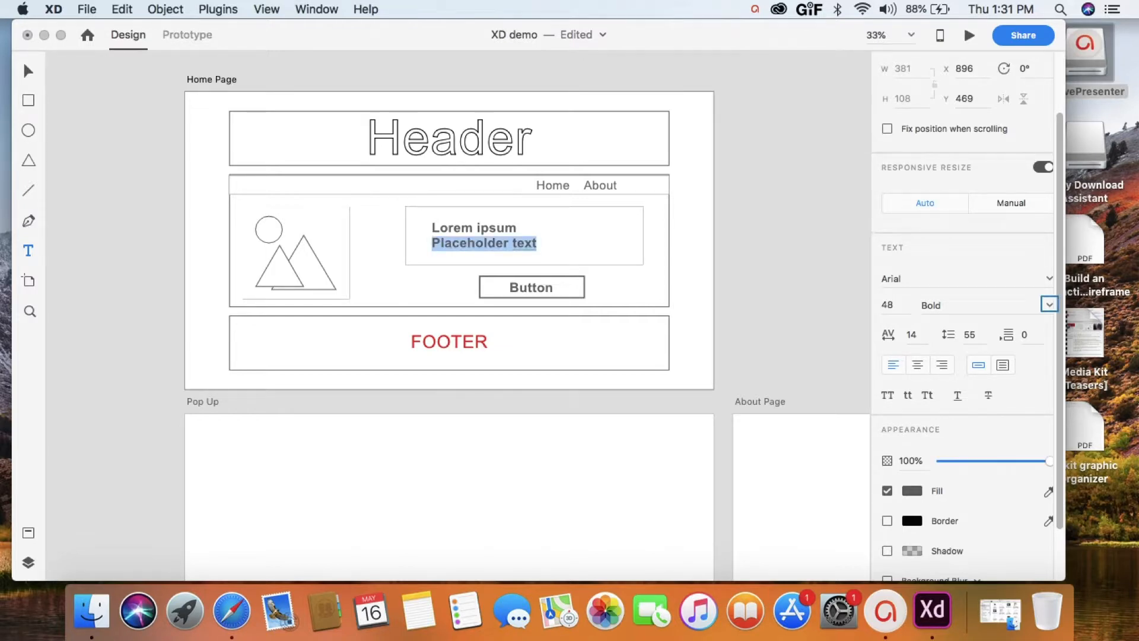
{"action": "left_click", "coordinate": [1049, 304]}
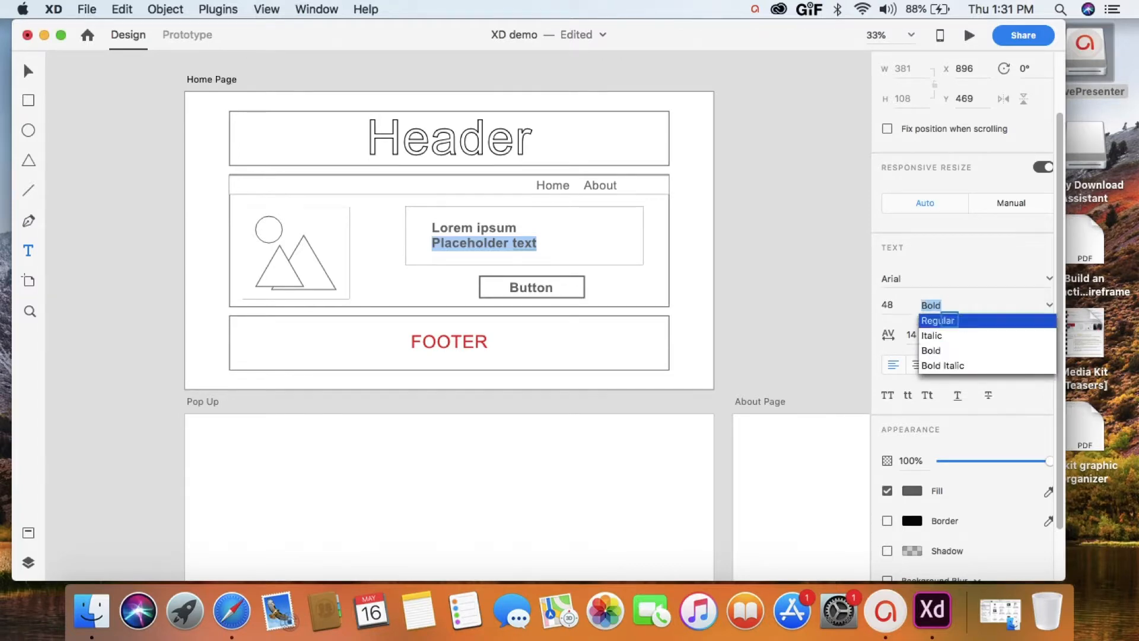
{"action": "left_click", "coordinate": [945, 321]}
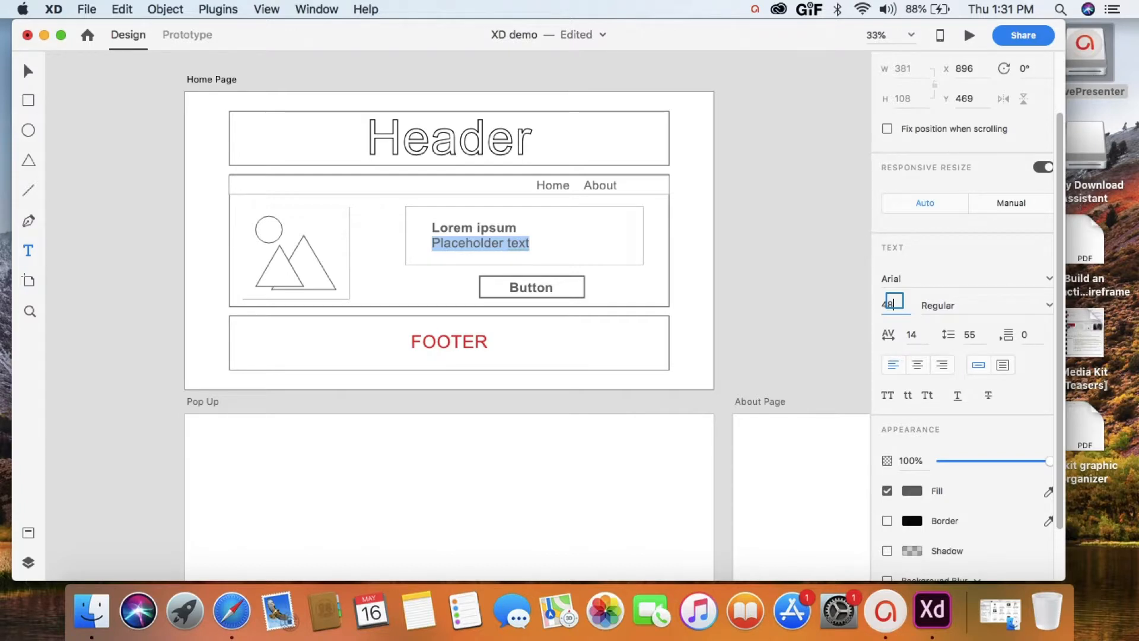
- Set the font size of the "Placeholder text" line on the Home Page to 36
{"action": "type", "text": "30"}
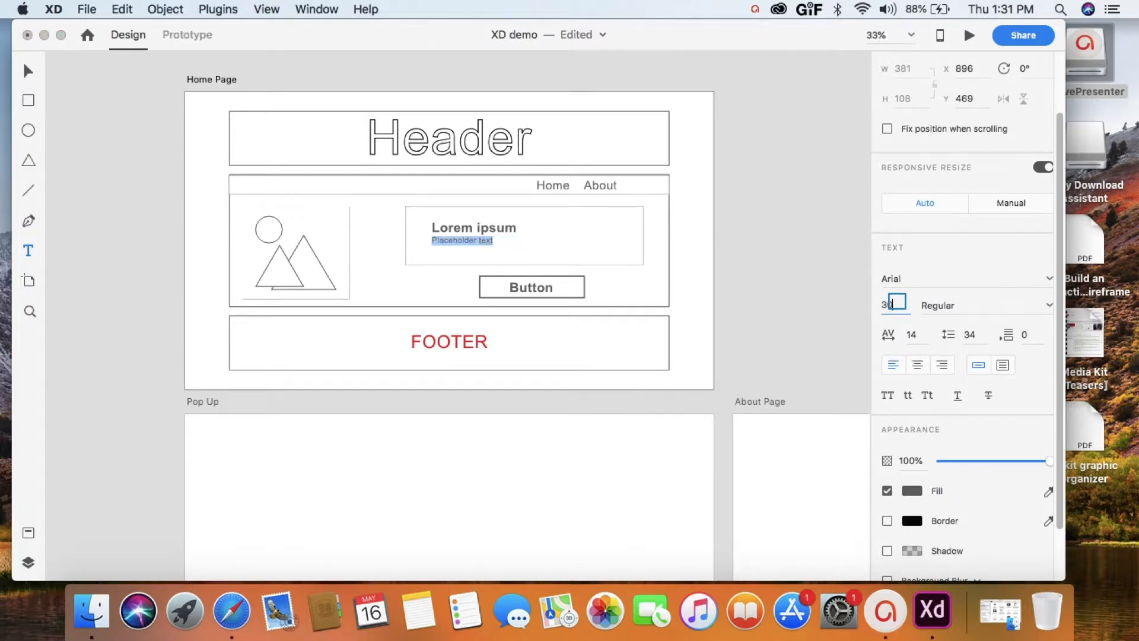
{"action": "key", "text": "BackSpace"}
{"action": "type", "text": "6"}
{"action": "key", "text": "Return"}
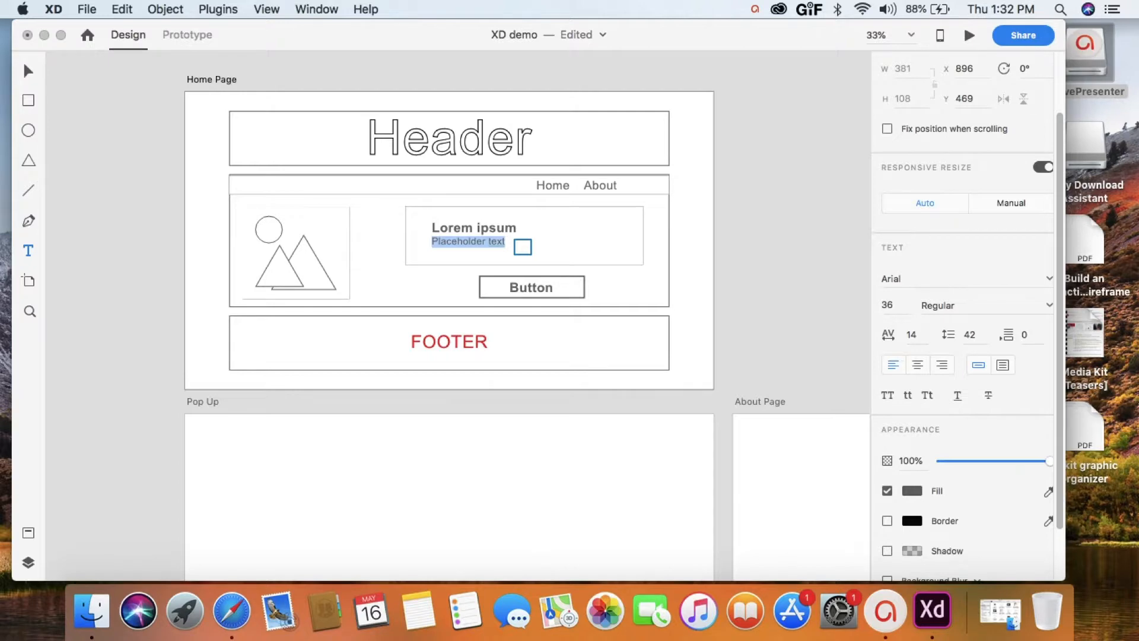
{"action": "left_click", "coordinate": [508, 244]}
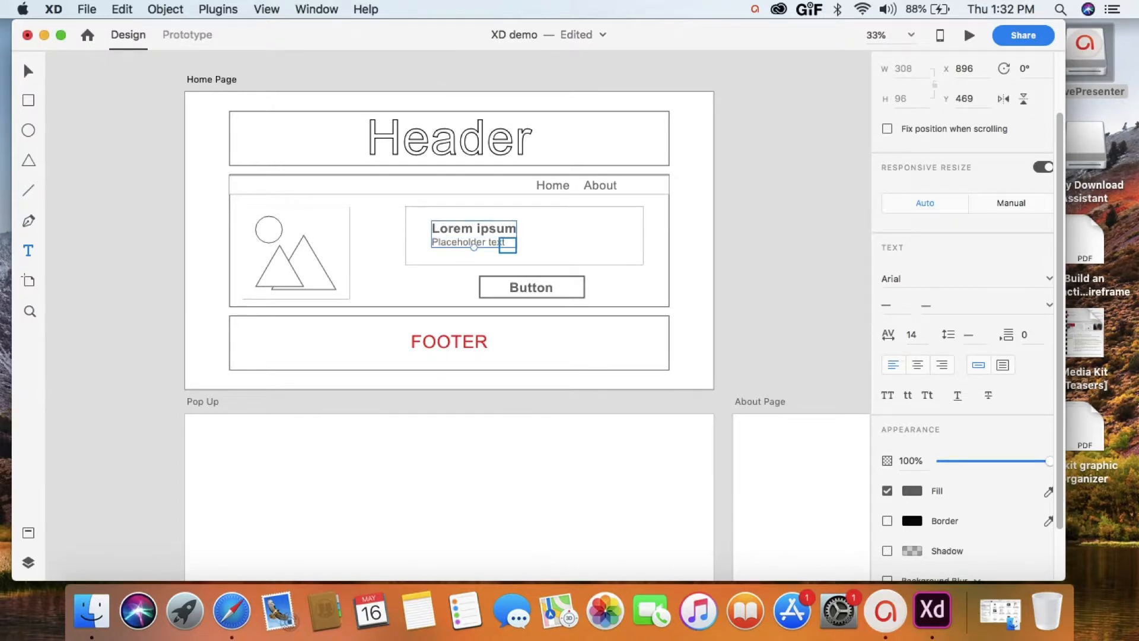
{"action": "left_click", "coordinate": [441, 228]}
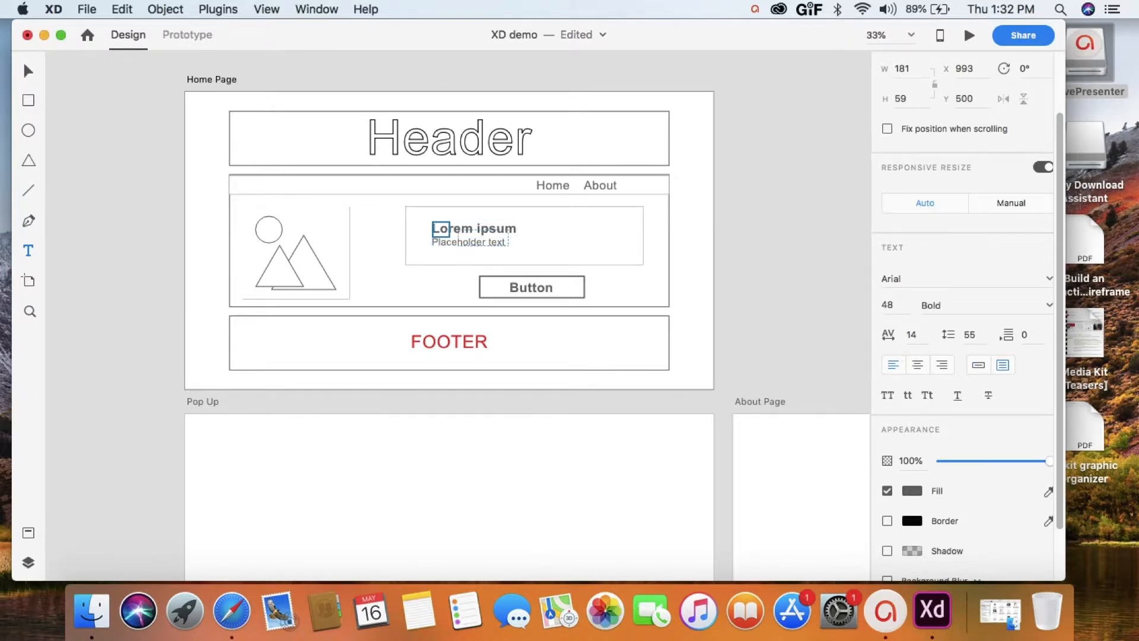
{"action": "left_click", "coordinate": [469, 242], "text": "shift"}
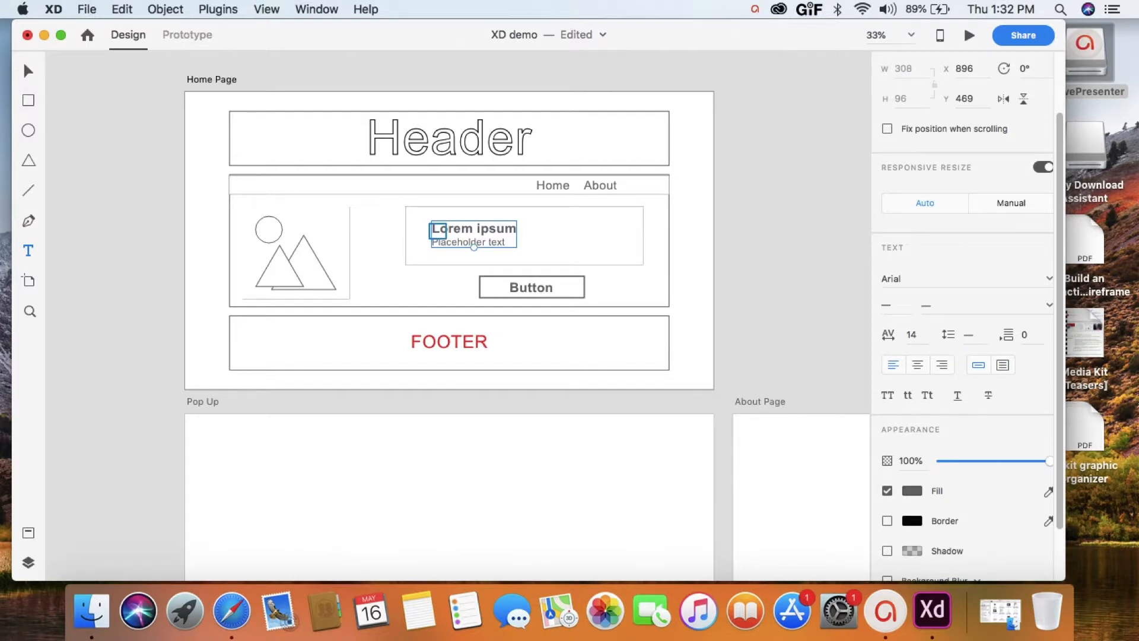
{"action": "key", "text": "Return"}
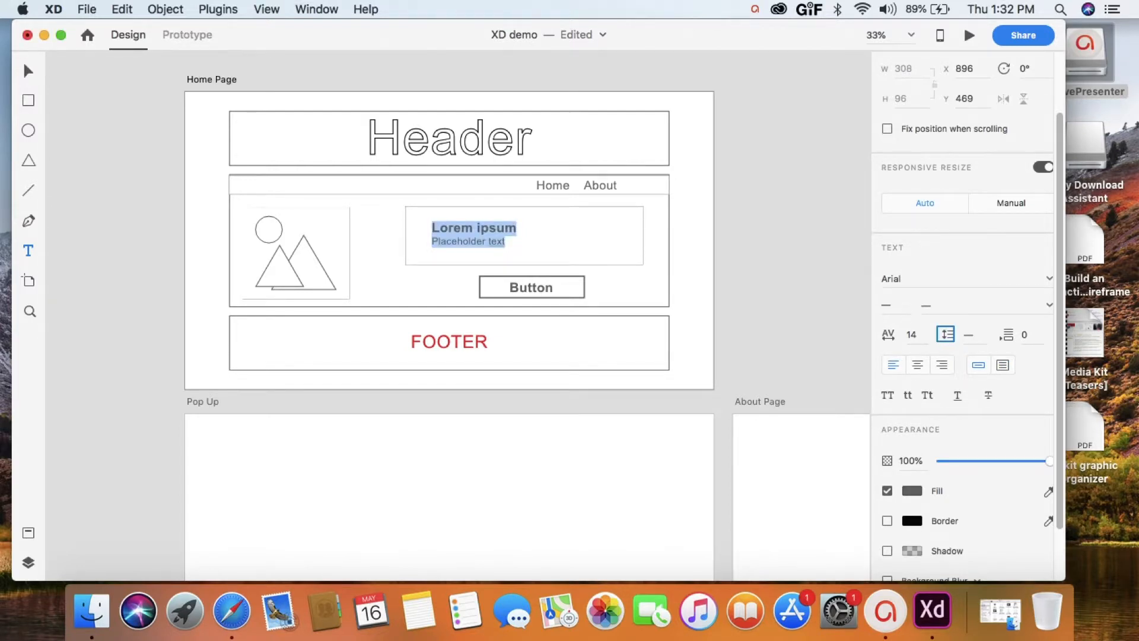
{"action": "left_click", "coordinate": [973, 336]}
{"action": "key", "text": "BackSpace"}
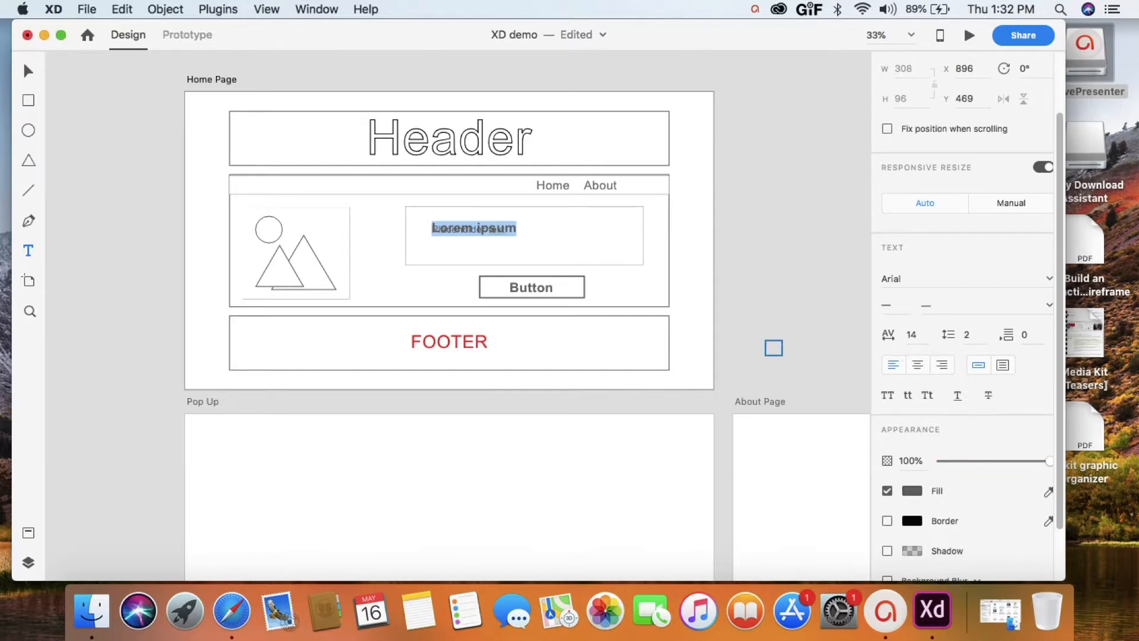
{"action": "left_click_drag", "start_coordinate": [966, 335], "coordinate": [969, 338]}
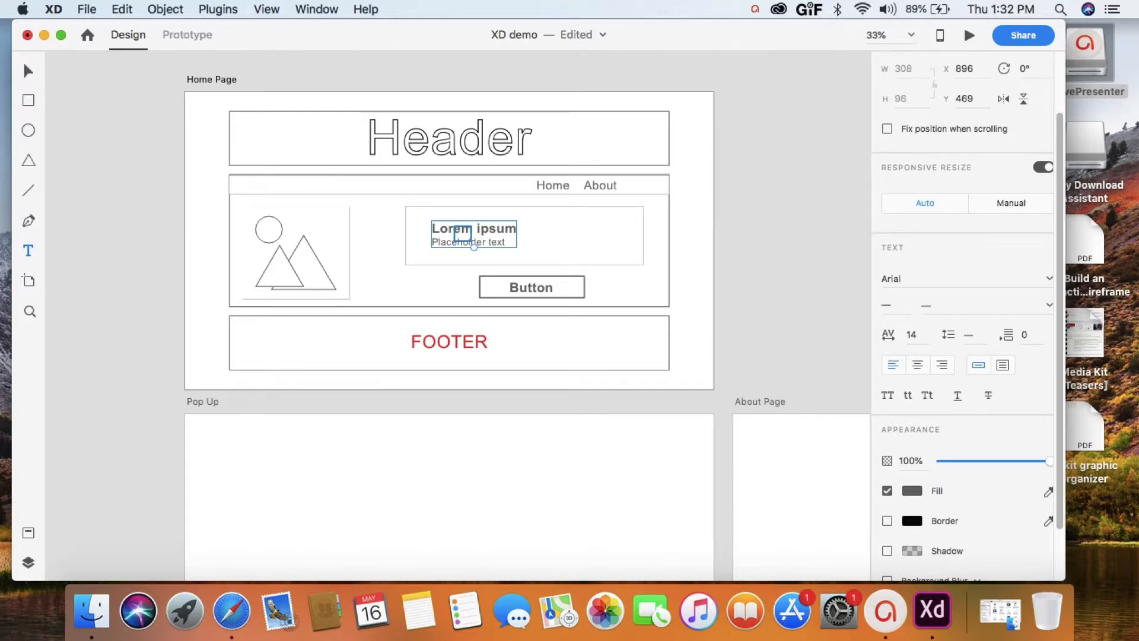
{"action": "right_click", "coordinate": [969, 336]}
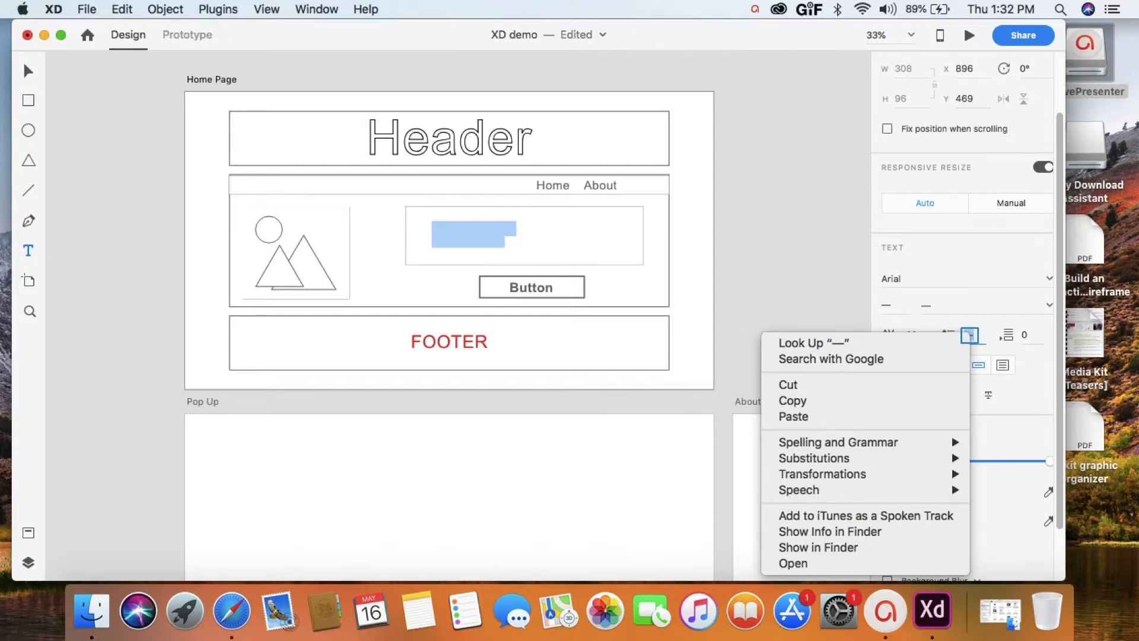
{"action": "left_click", "coordinate": [988, 343]}
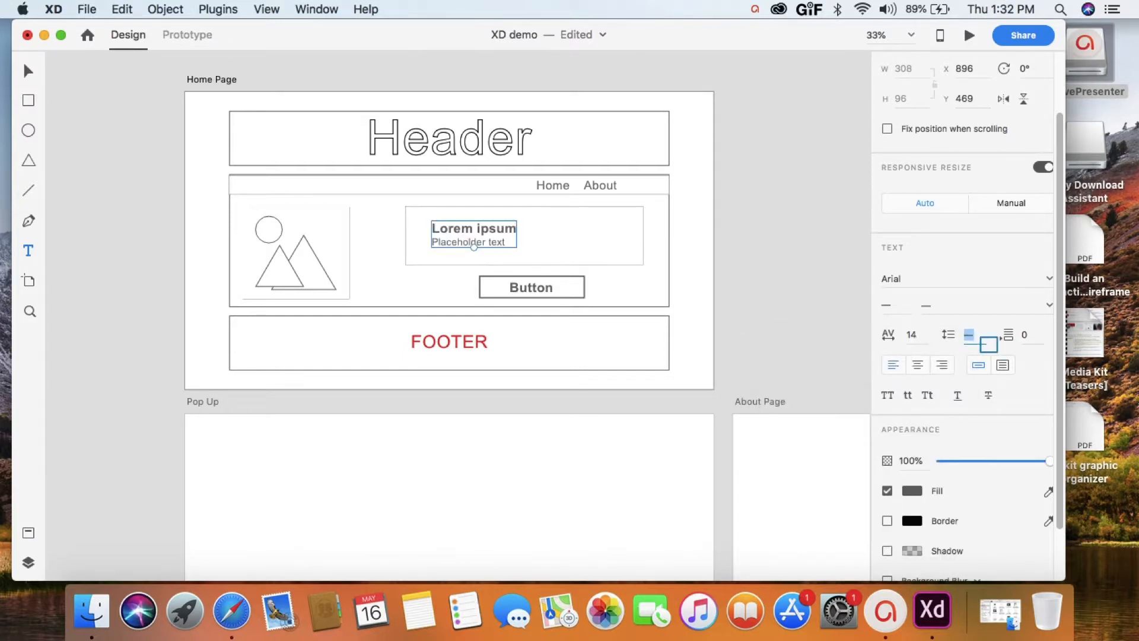
- Set the line spacing of the "Lorem ipsum" and "Placeholder text" block on the Home Page to 60
{"action": "left_click", "coordinate": [467, 233]}
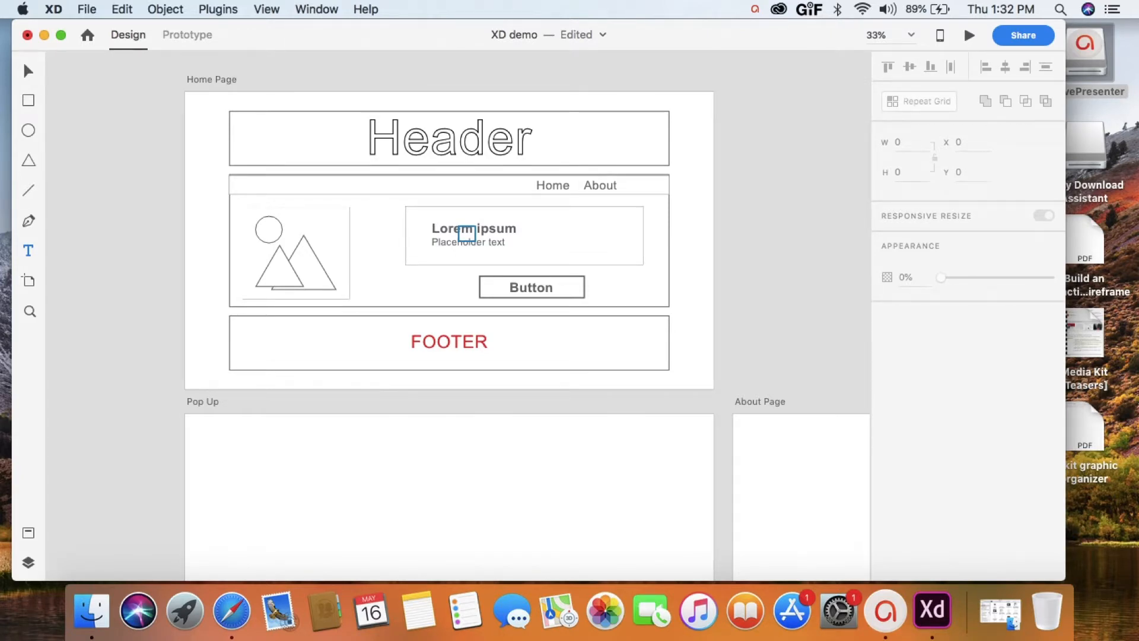
{"action": "double_click", "coordinate": [467, 233]}
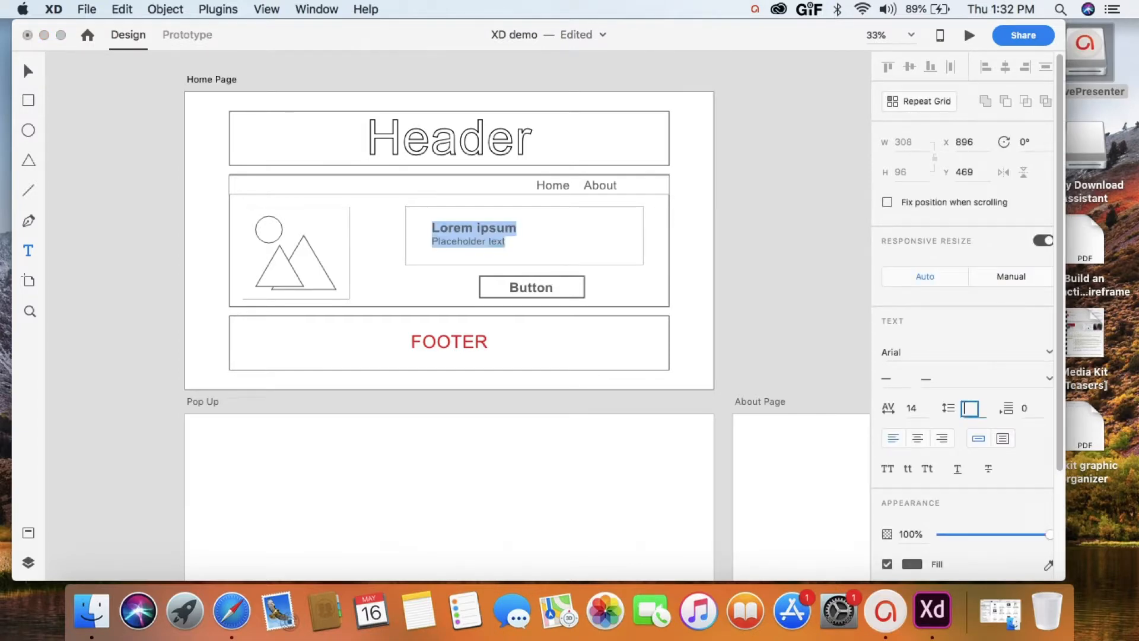
{"action": "type", "text": "18"}
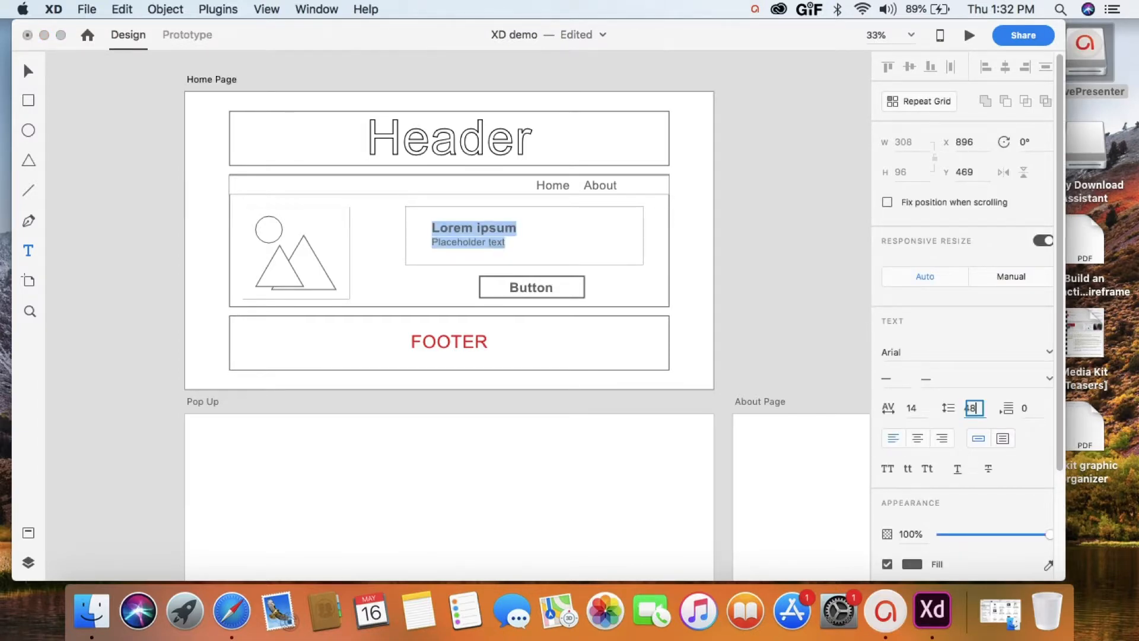
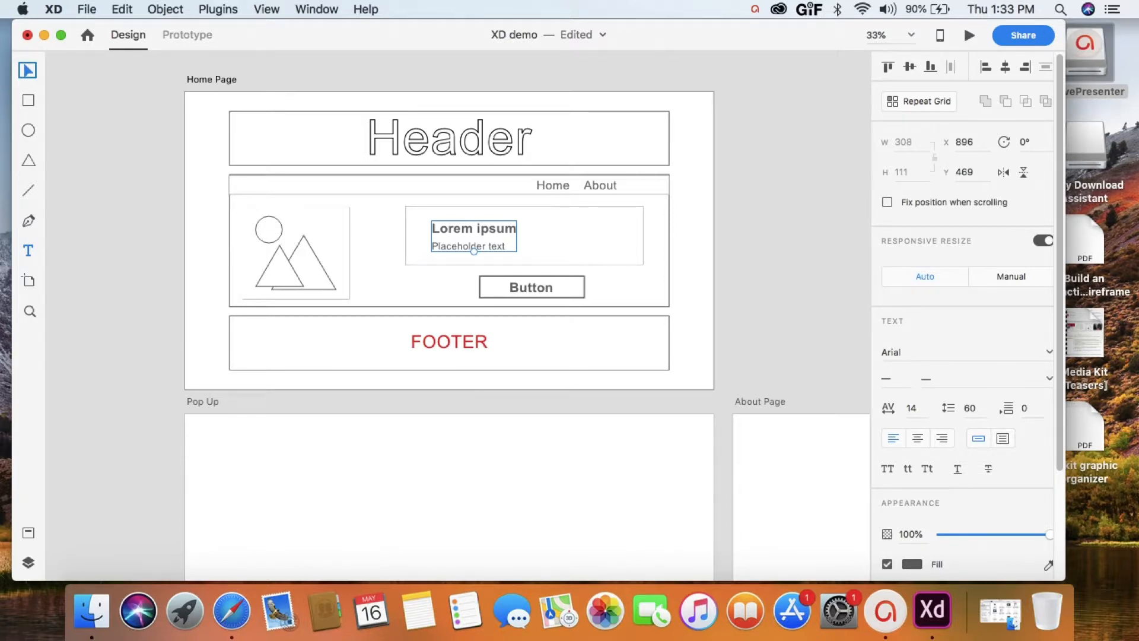
- Copy the entire Home Page layout and paste it into the Pop Up artboard
{"action": "right_click", "coordinate": [212, 207]}
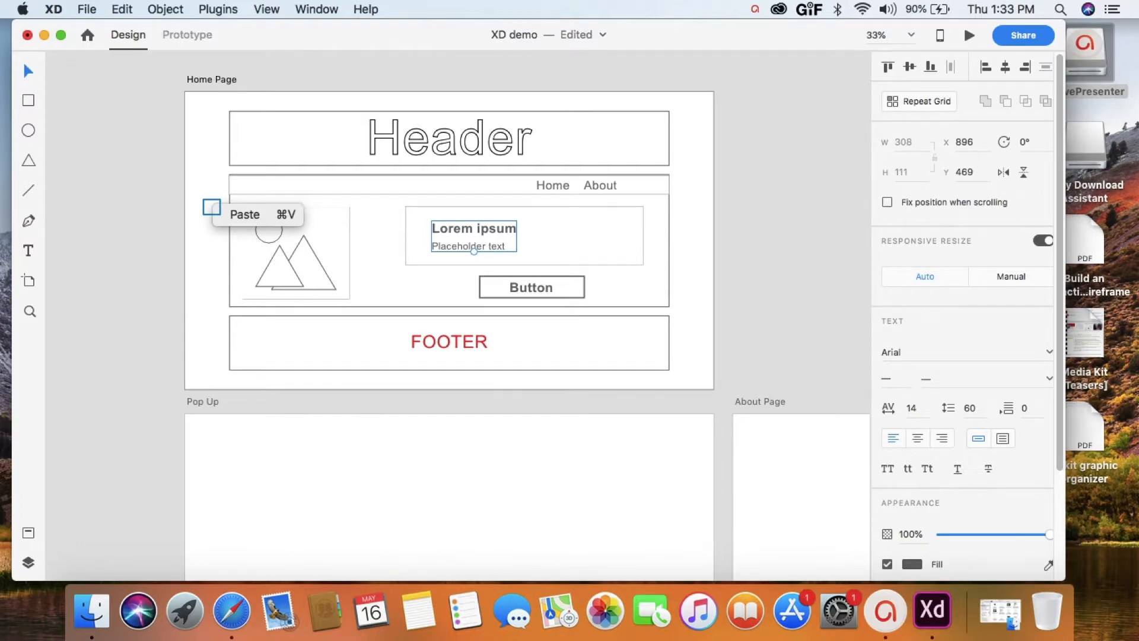
{"action": "left_click", "coordinate": [700, 340]}
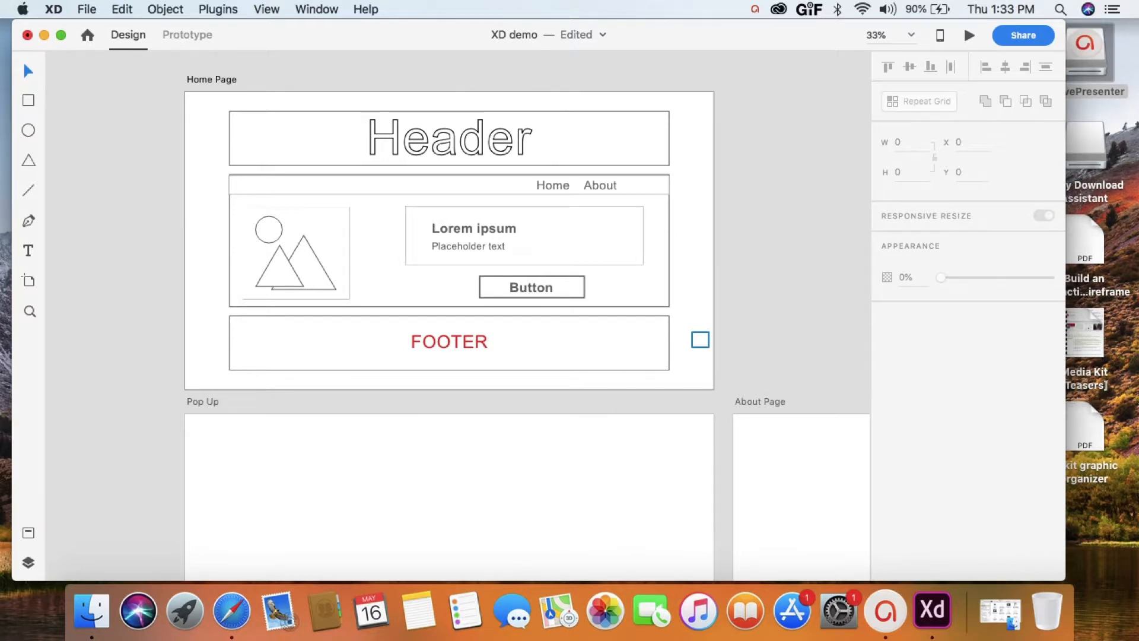
{"action": "key", "text": "super+a"}
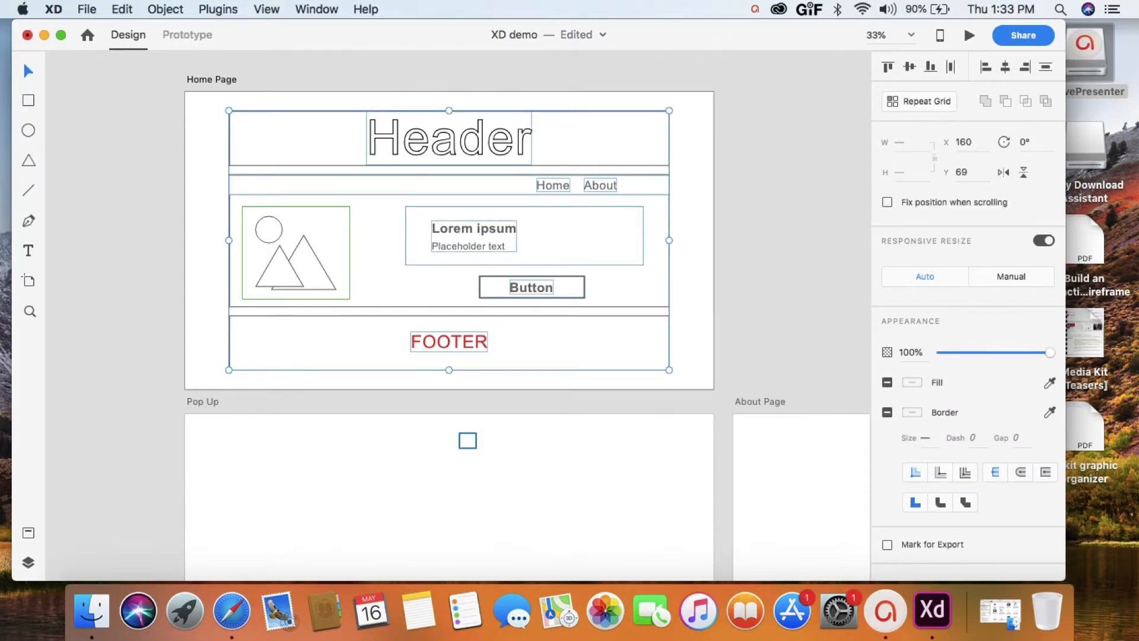
{"action": "key", "text": "super+v"}
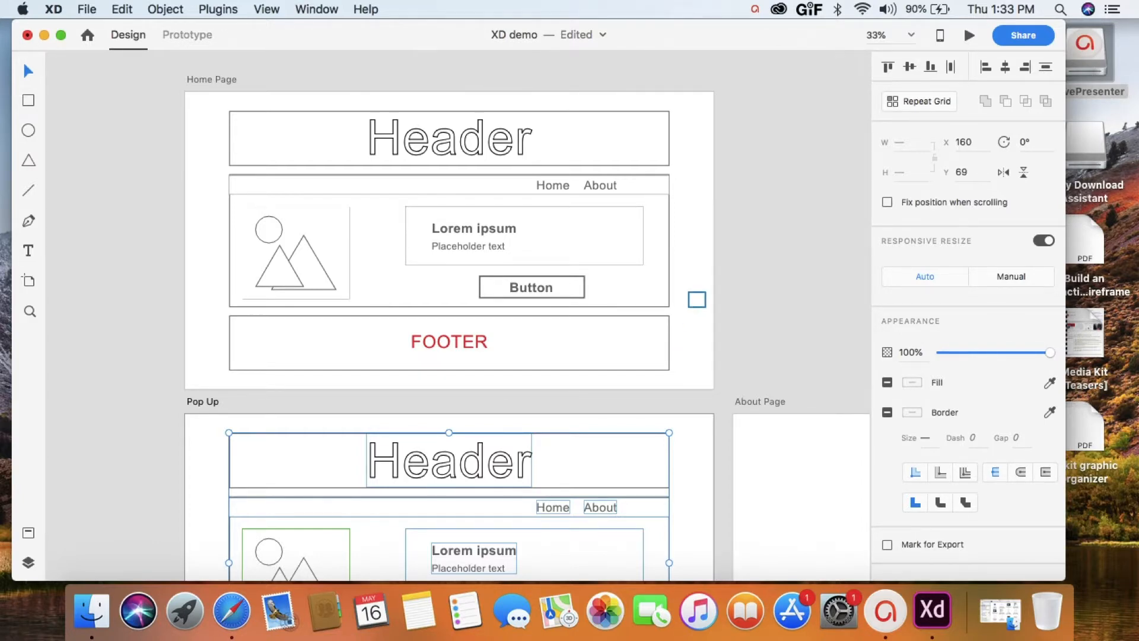
{"action": "left_click", "coordinate": [674, 395]}
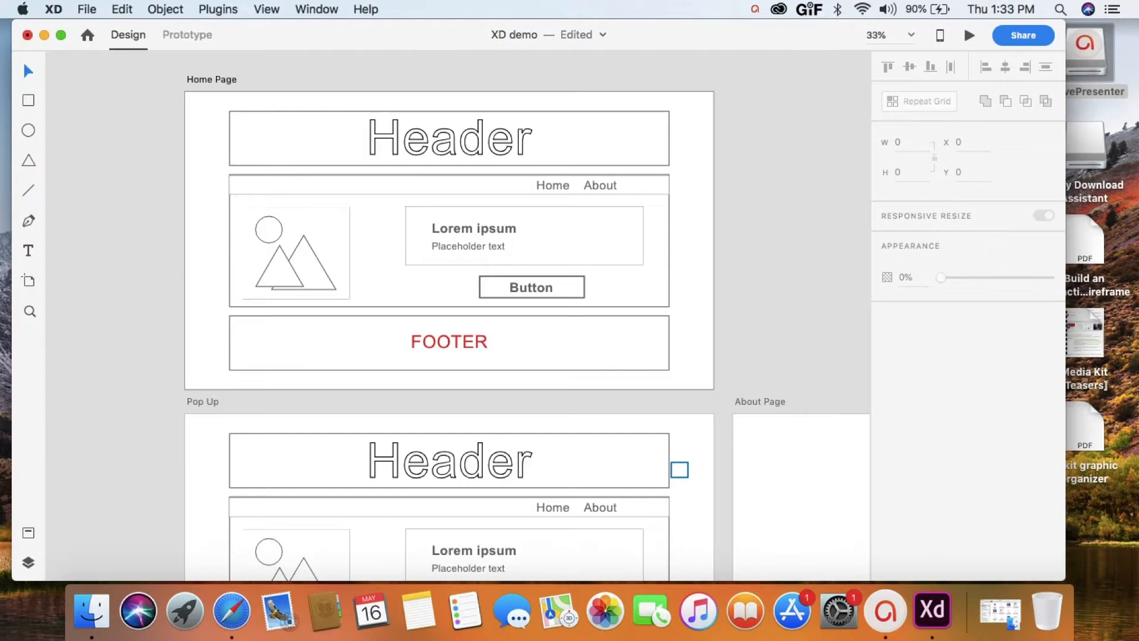
- Paste the copied Home Page layout into the About Page artboard
{"action": "right_click", "coordinate": [696, 510]}
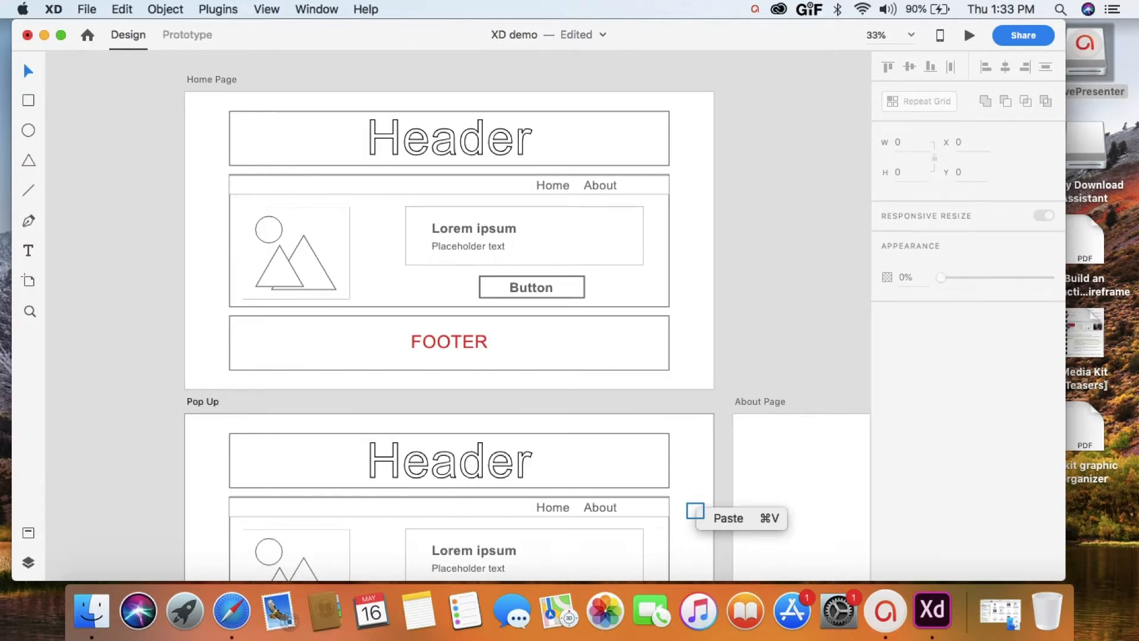
{"action": "left_click", "coordinate": [697, 471]}
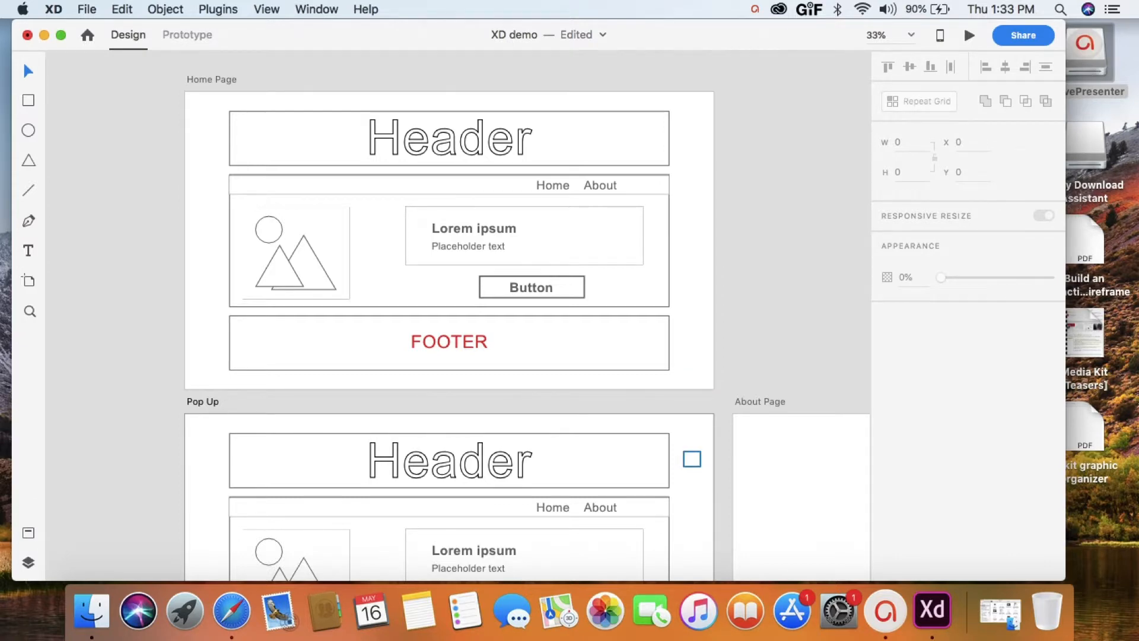
{"action": "scroll", "coordinate": [692, 458], "scroll_direction": "down", "scroll_amount": 5}
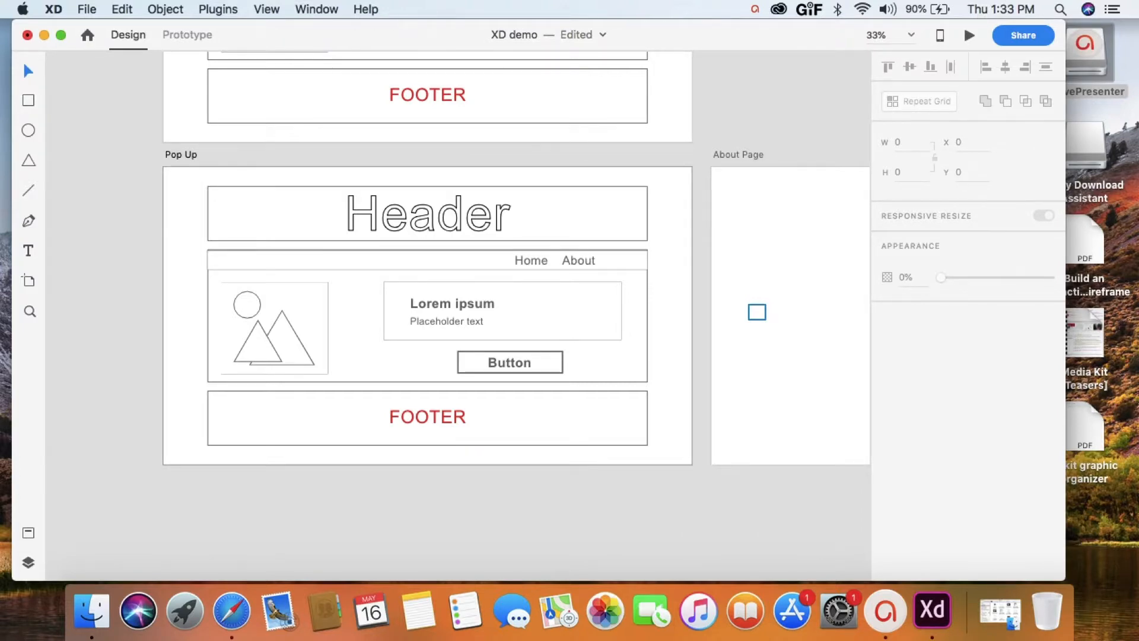
{"action": "left_click", "coordinate": [757, 311]}
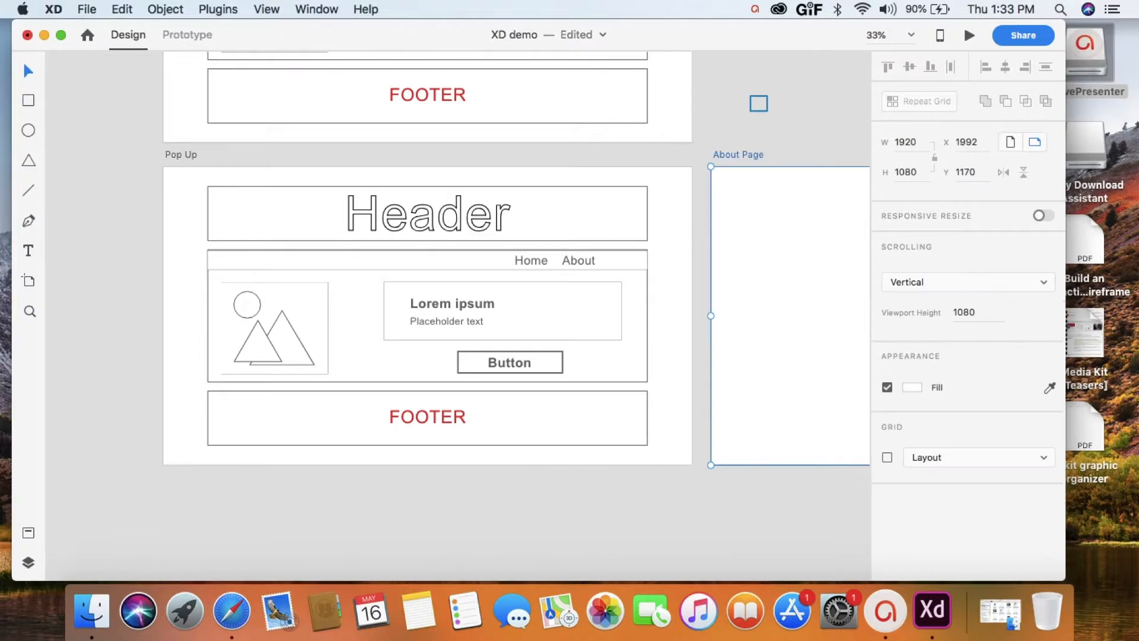
{"action": "left_click", "coordinate": [759, 104]}
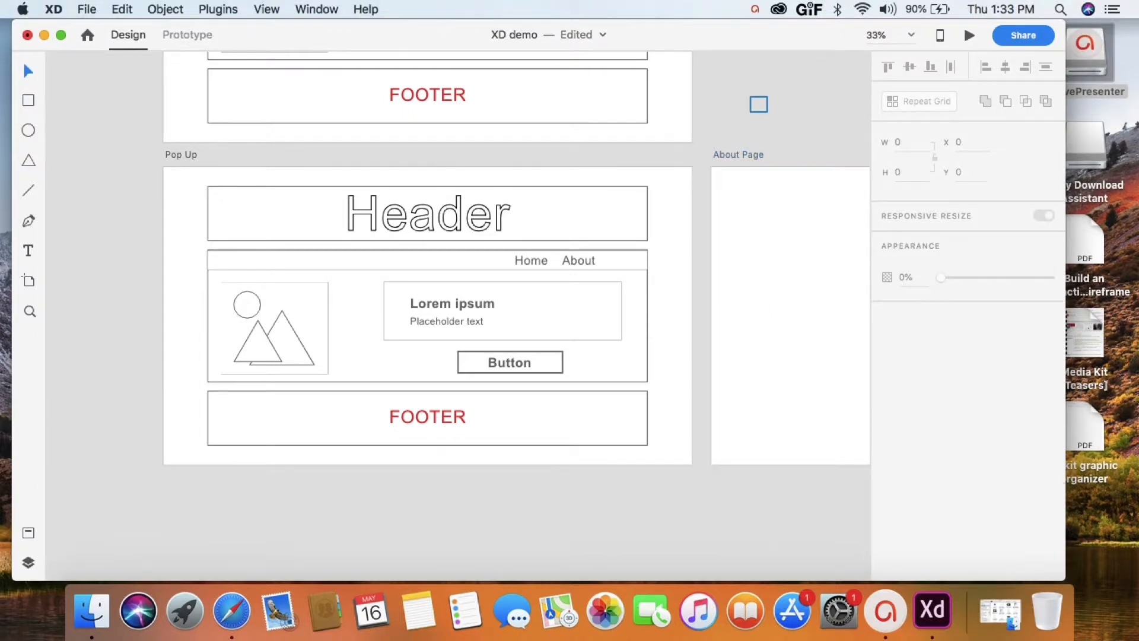
{"action": "scroll", "coordinate": [455, 218], "scroll_direction": "right", "scroll_amount": 10}
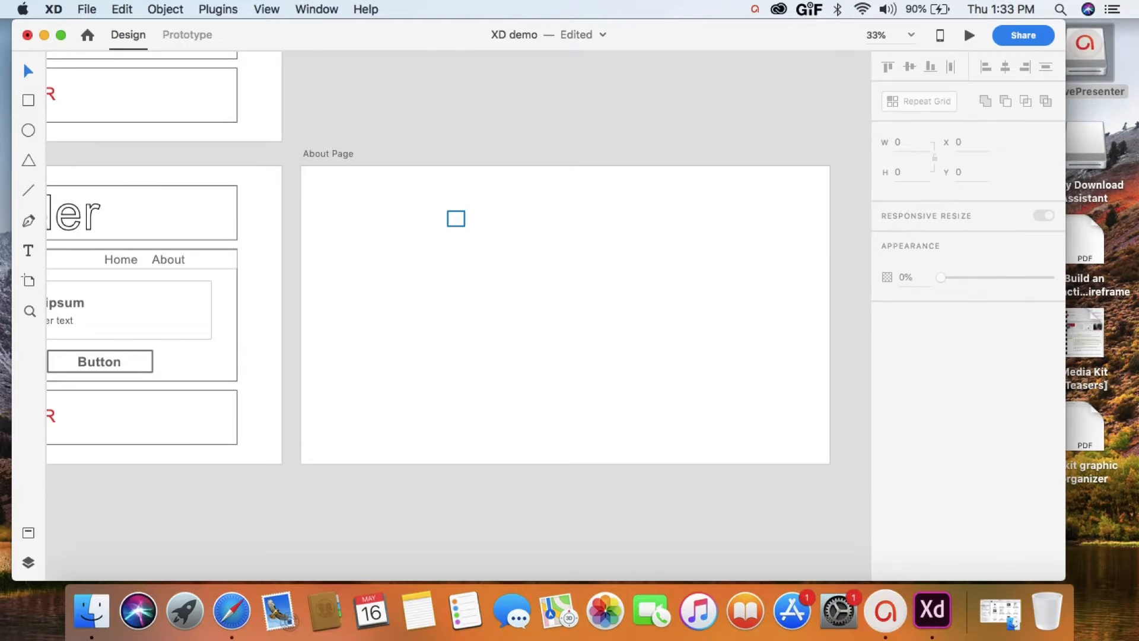
{"action": "key", "text": "super+v"}
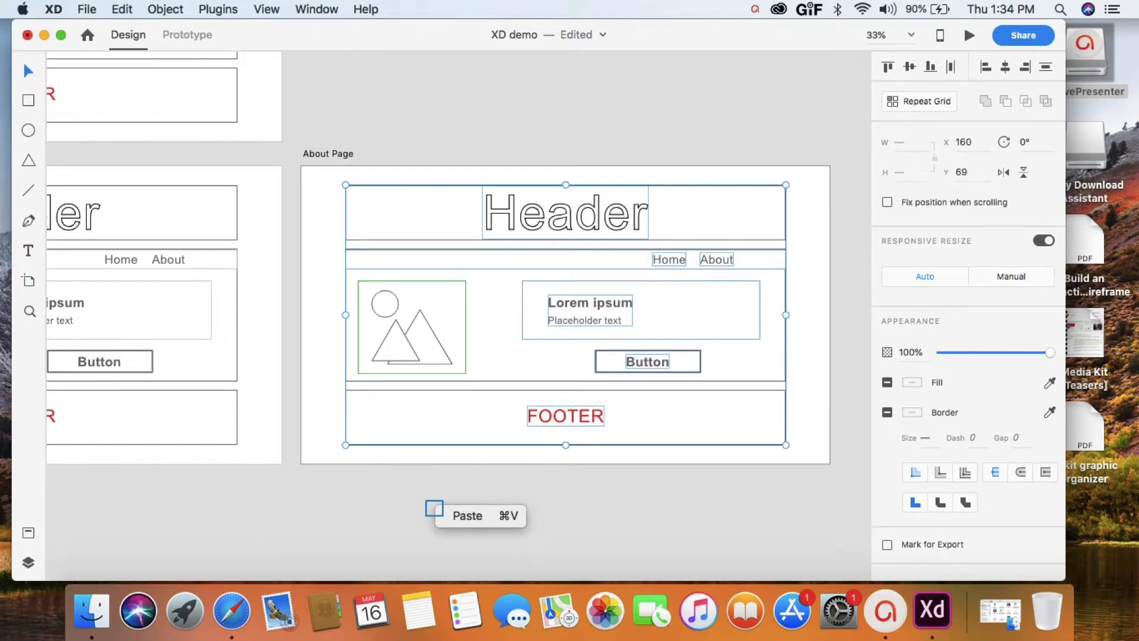
{"action": "left_click", "coordinate": [334, 488]}
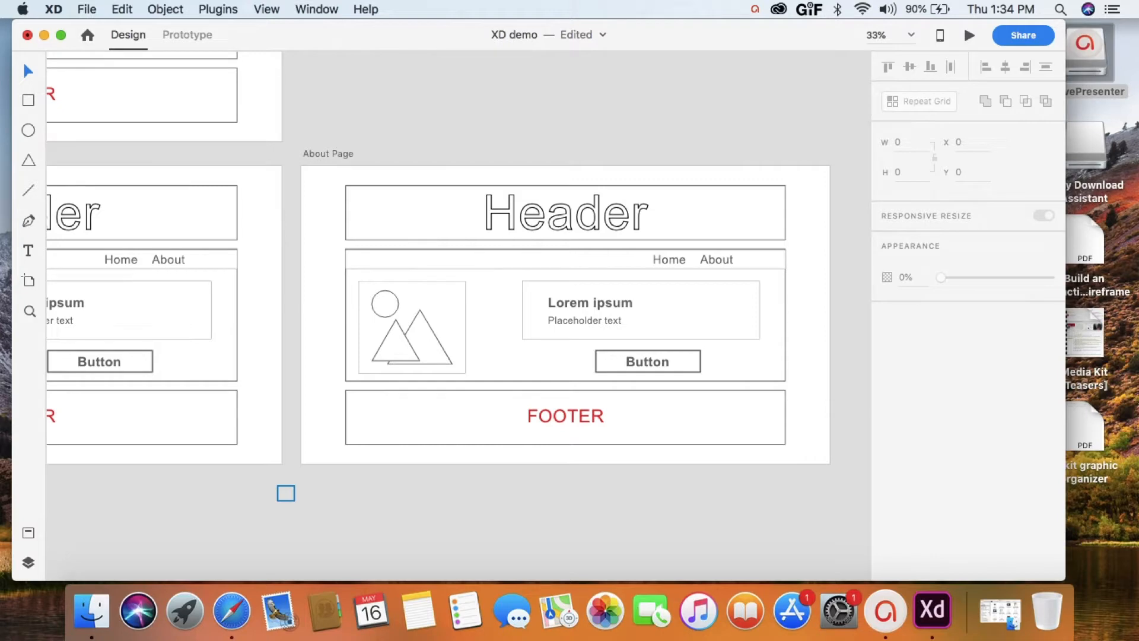
- Delete the button and its label from the Pop Up artboard
{"action": "scroll", "coordinate": [415, 403], "scroll_direction": "left", "scroll_amount": 7}
{"action": "scroll", "coordinate": [415, 403], "scroll_direction": "down", "scroll_amount": 1}
{"action": "right_click", "coordinate": [544, 317]}
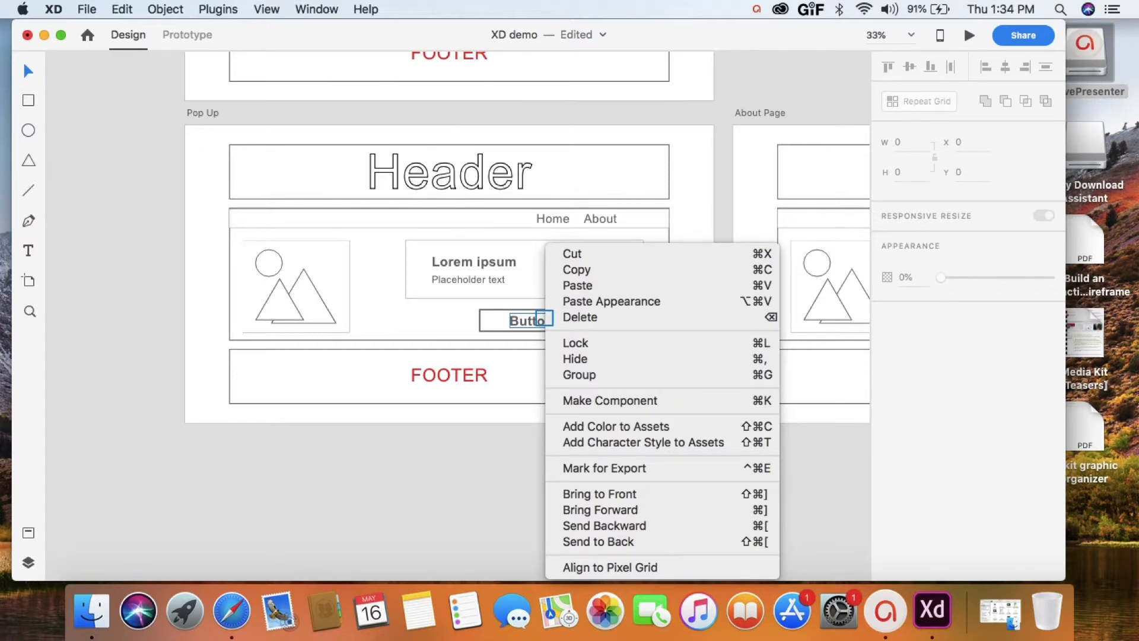
{"action": "left_click", "coordinate": [544, 317]}
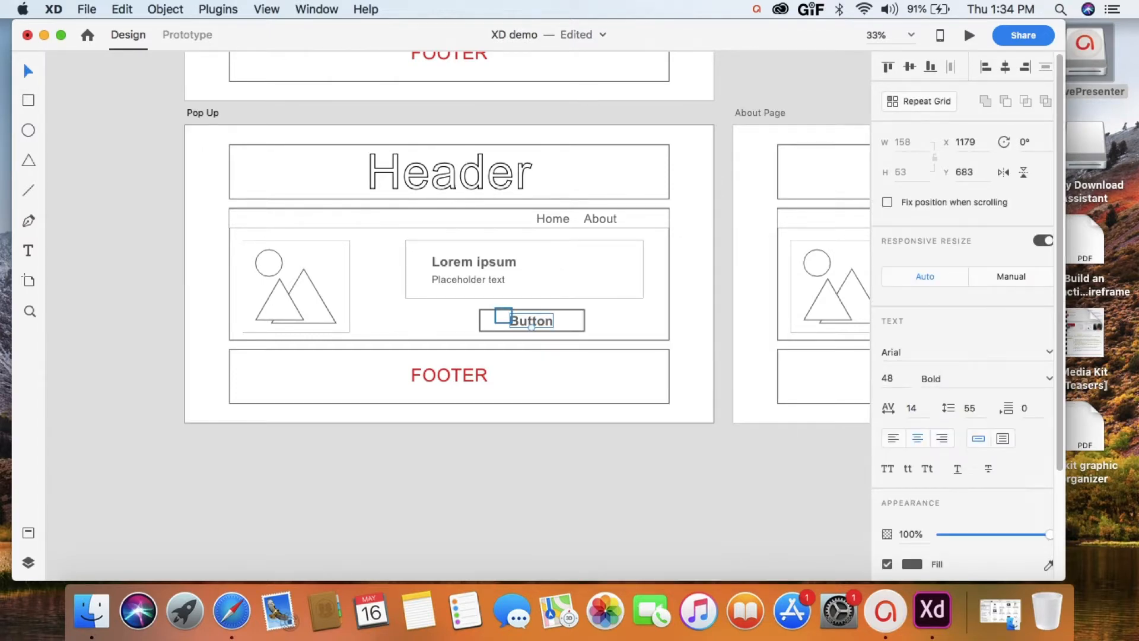
{"action": "right_click", "coordinate": [602, 300]}
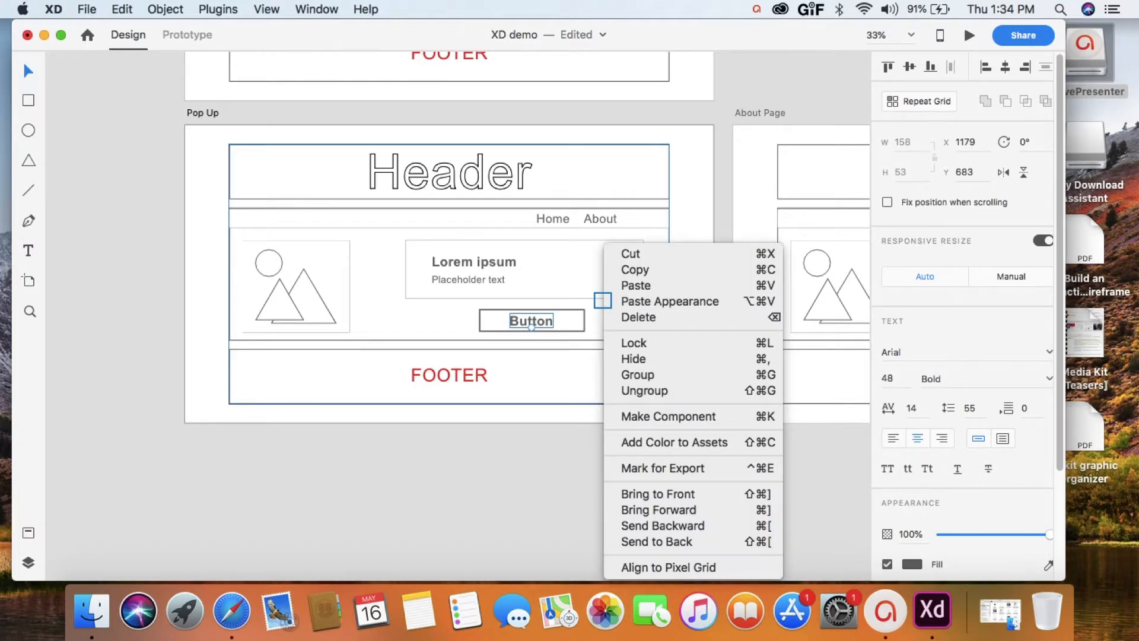
{"action": "left_click", "coordinate": [444, 266]}
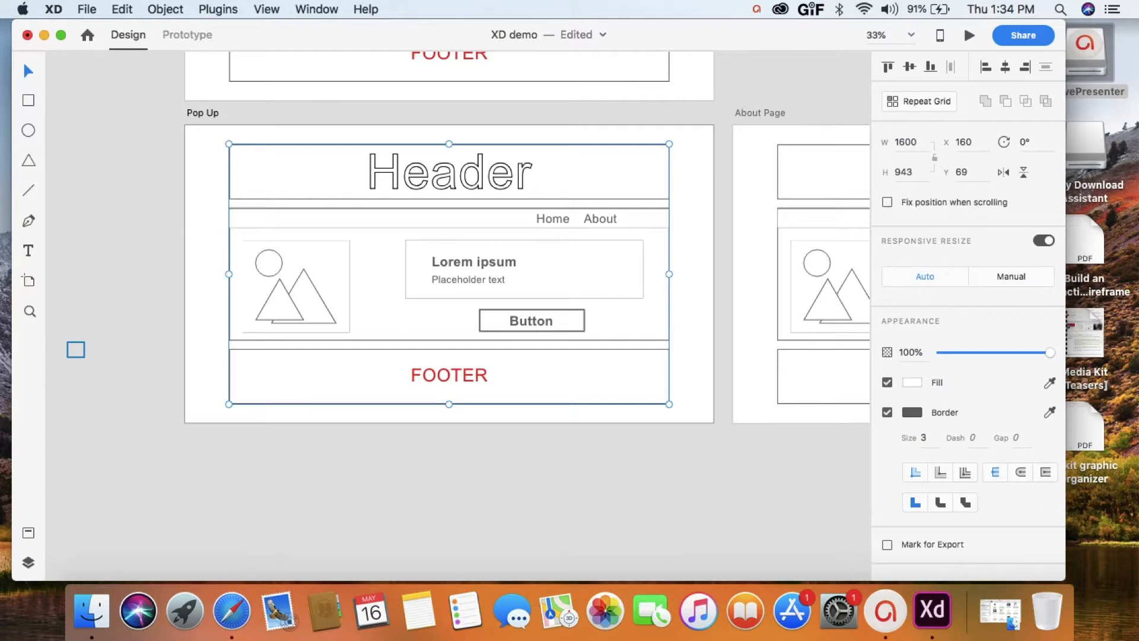
{"action": "left_click", "coordinate": [76, 350]}
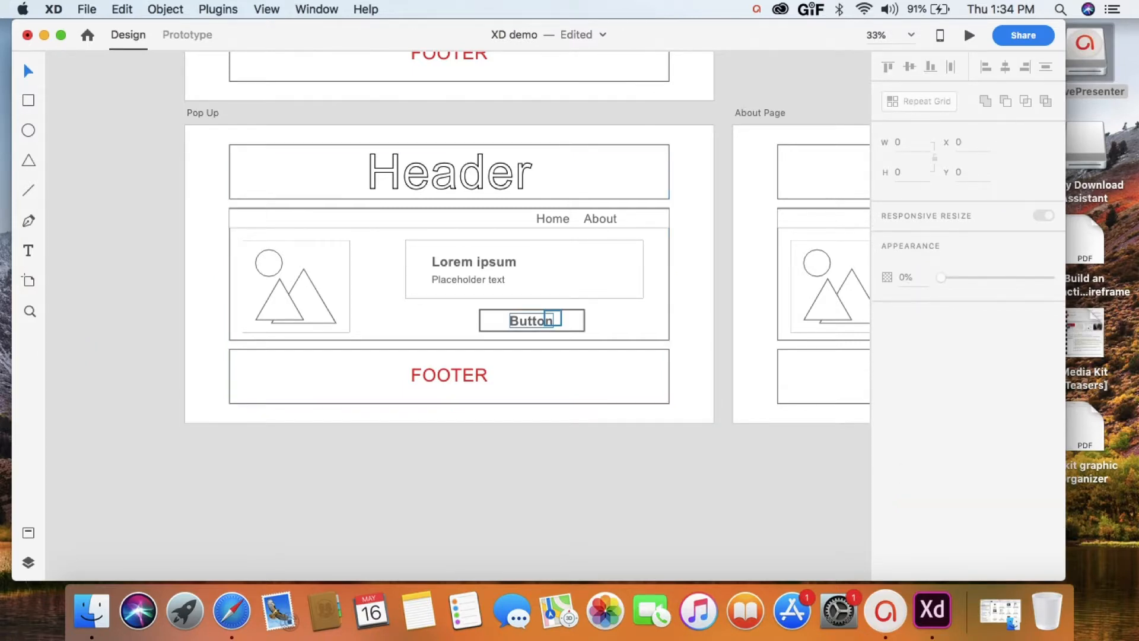
{"action": "right_click", "coordinate": [570, 321]}
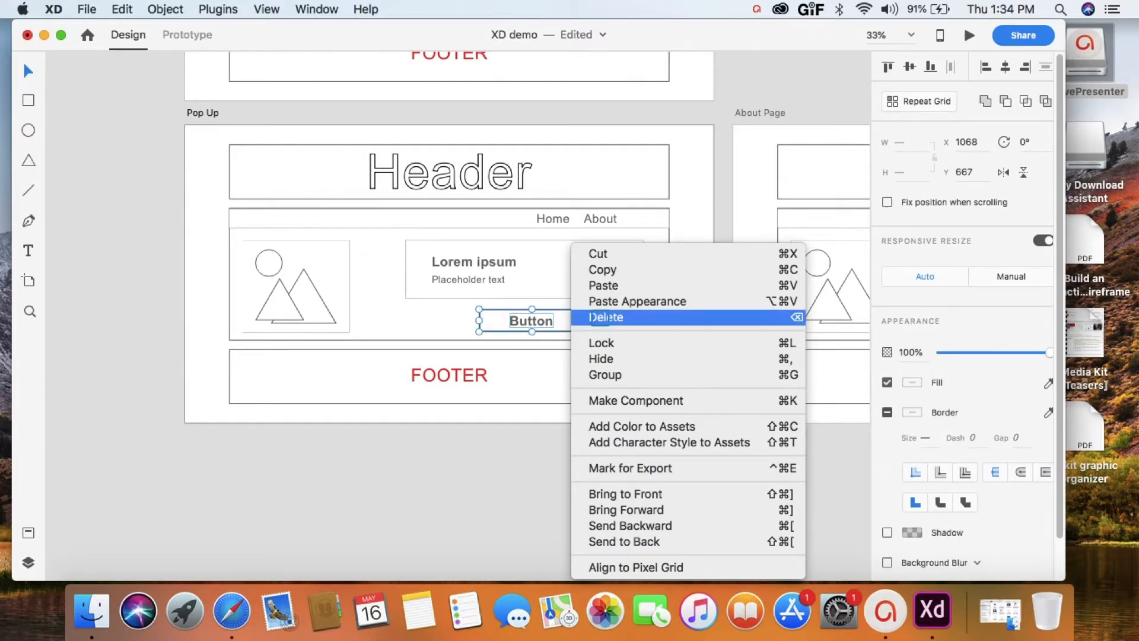
{"action": "left_click", "coordinate": [600, 317]}
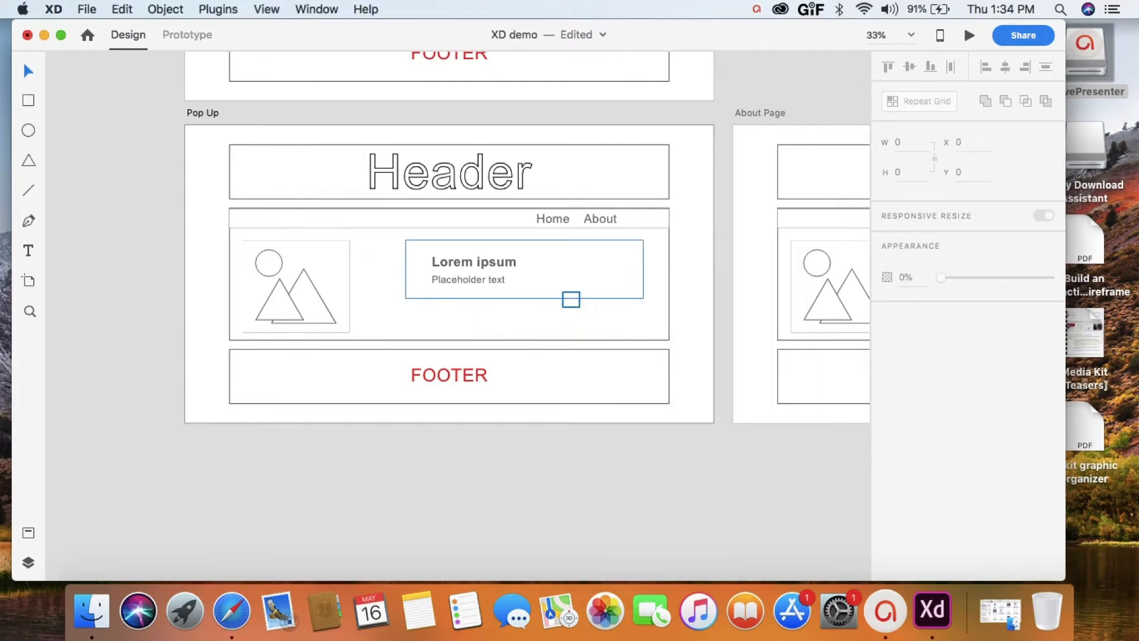
- Delete the image placeholder from the Pop Up artboard
{"action": "left_click", "coordinate": [570, 299]}
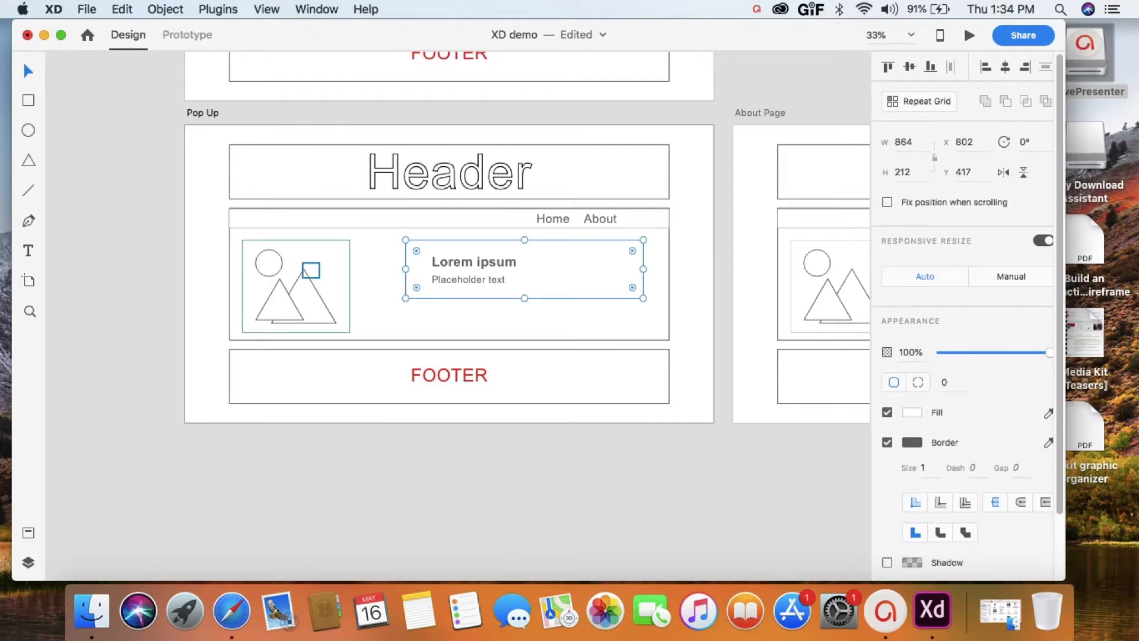
{"action": "left_click", "coordinate": [311, 270]}
{"action": "key", "text": "Delete"}
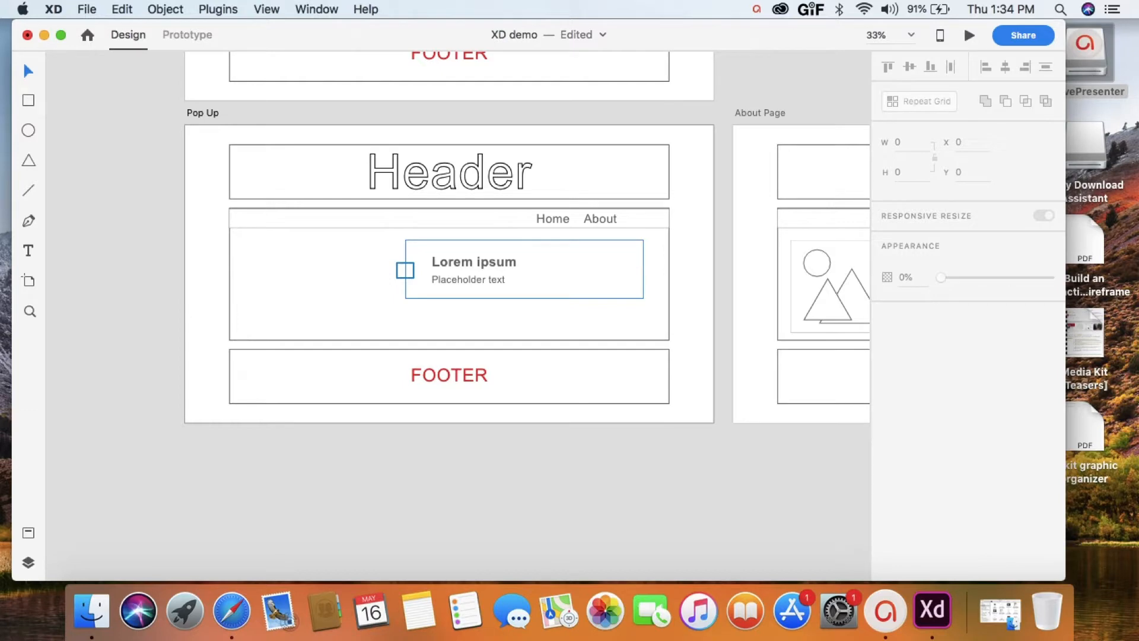
- Enlarge the box around the placeholder text on the Pop Up artboard to about 1422 × 326, filling most of the content area
{"action": "left_click", "coordinate": [522, 285]}
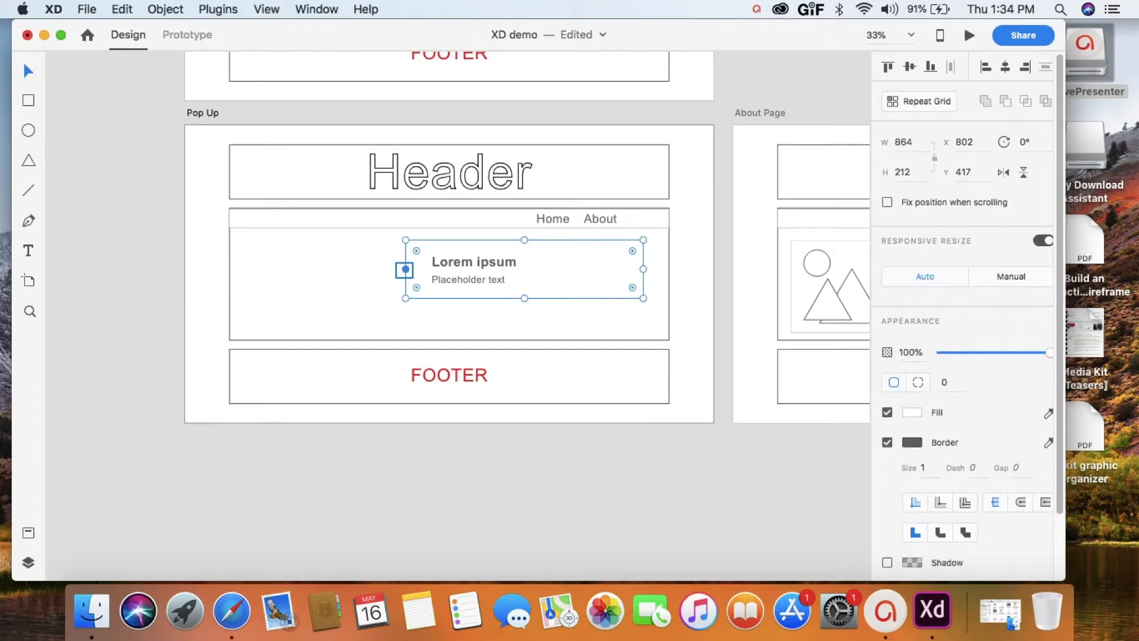
{"action": "left_click_drag", "start_coordinate": [405, 269], "coordinate": [252, 269]}
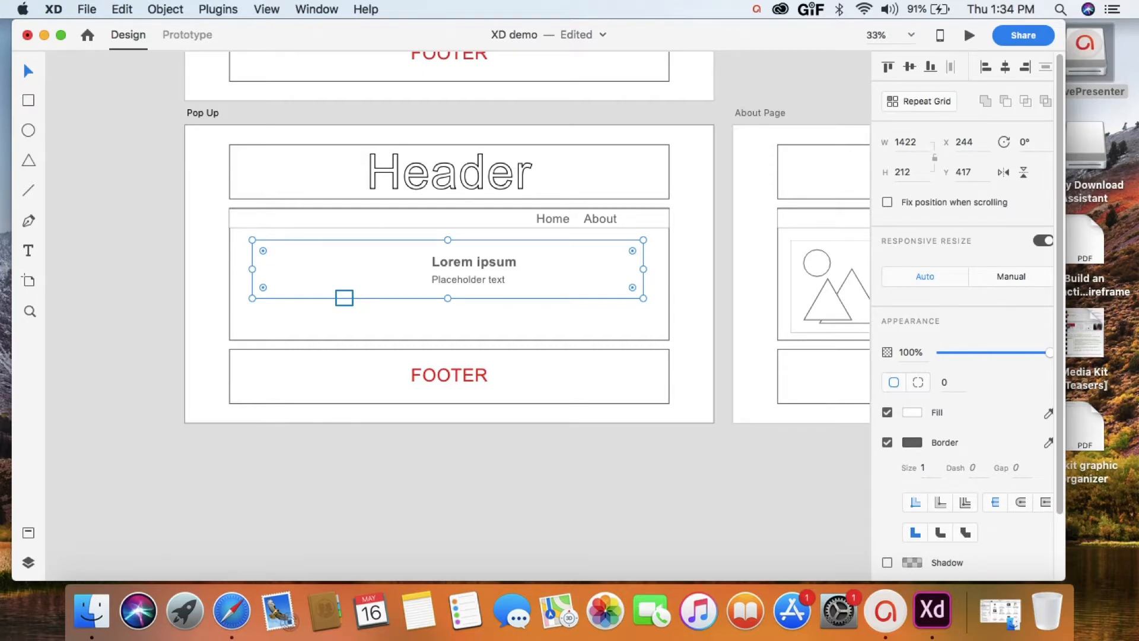
{"action": "left_click_drag", "start_coordinate": [344, 297], "coordinate": [346, 298]}
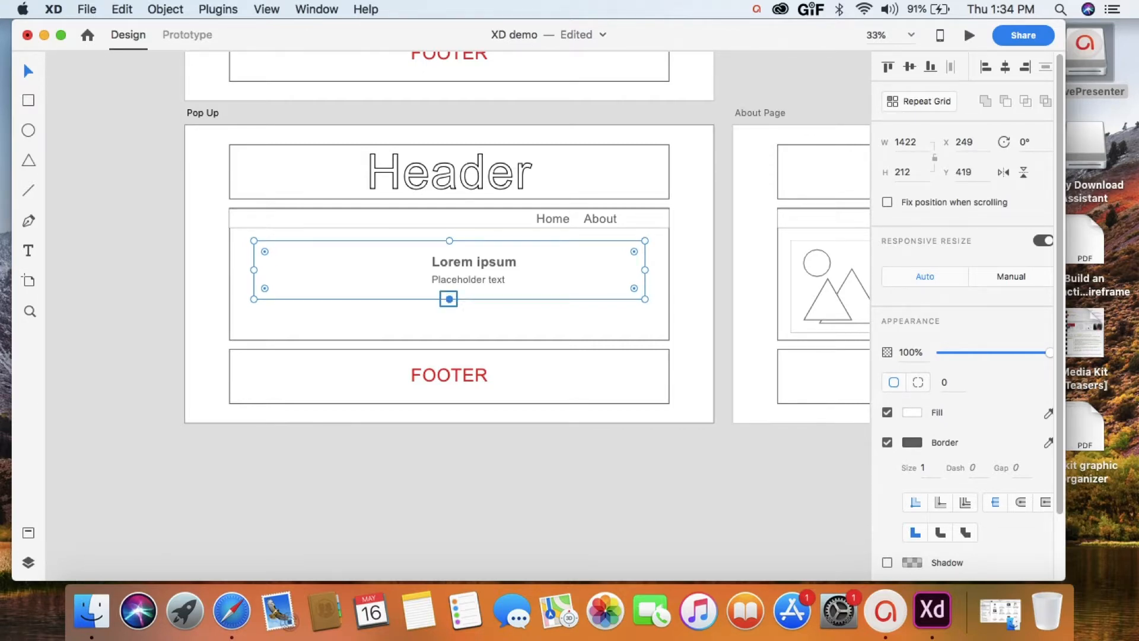
{"action": "left_click_drag", "start_coordinate": [450, 299], "coordinate": [449, 330]}
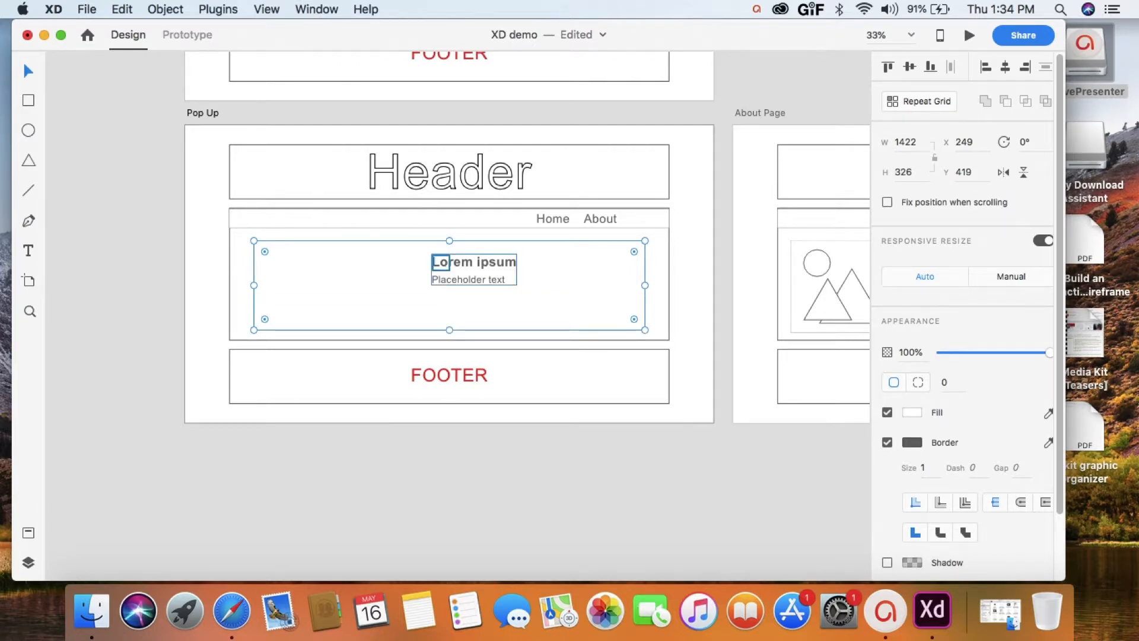
- Move the Pop Up text block to the left side of its box and change its heading to "Rate this website"
{"action": "double_click", "coordinate": [442, 262]}
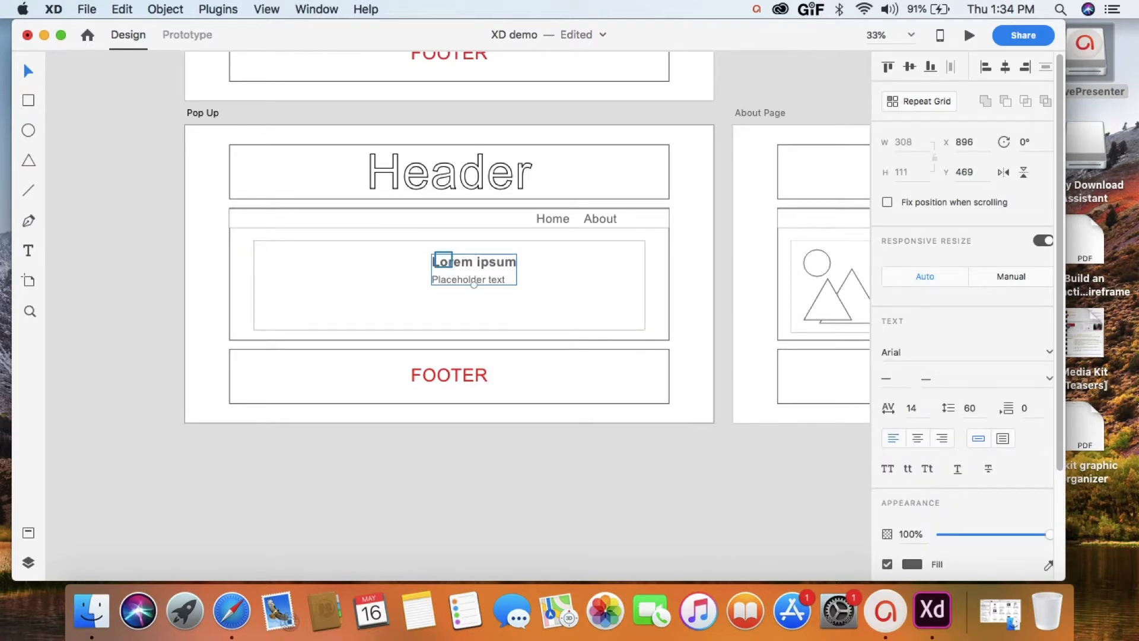
{"action": "left_click_drag", "start_coordinate": [442, 259], "coordinate": [338, 286]}
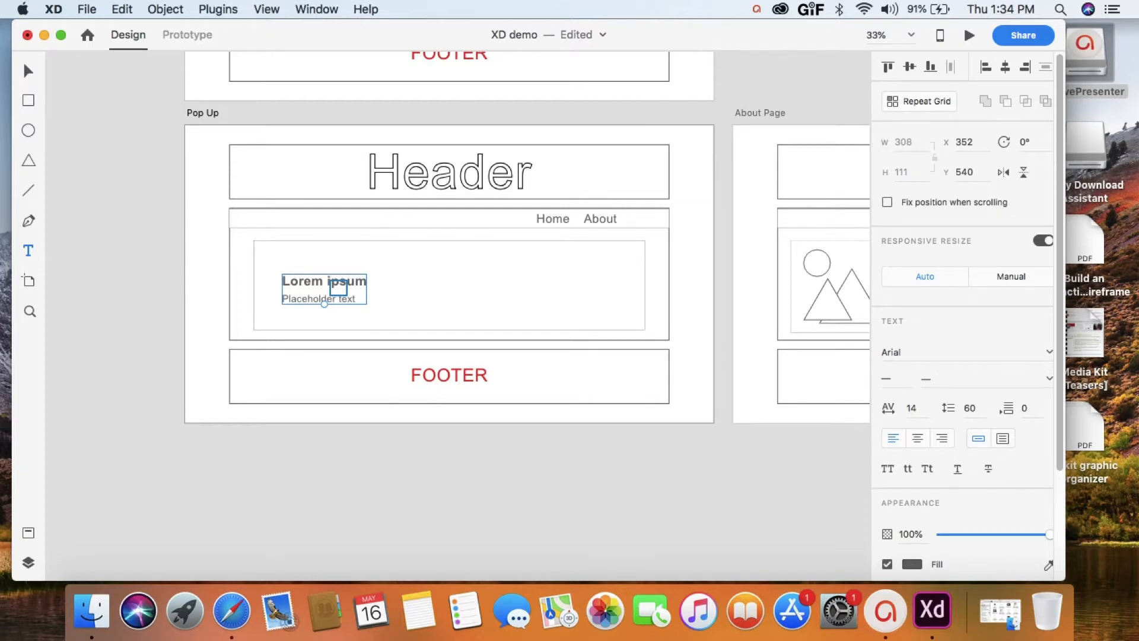
{"action": "double_click", "coordinate": [339, 287]}
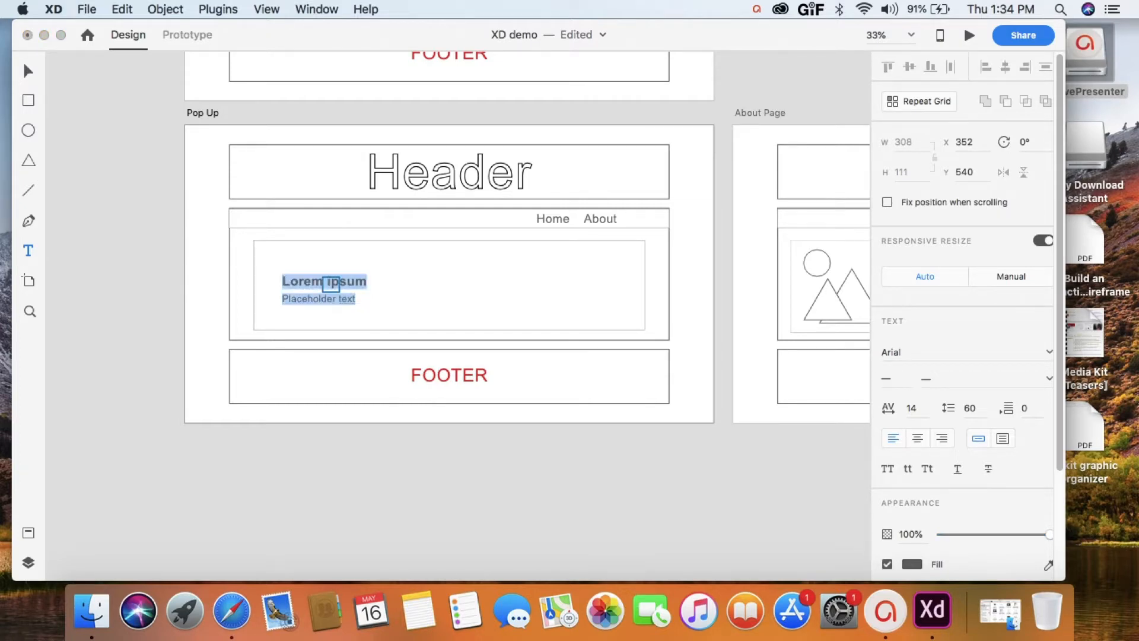
{"action": "key", "text": "BackSpace"}
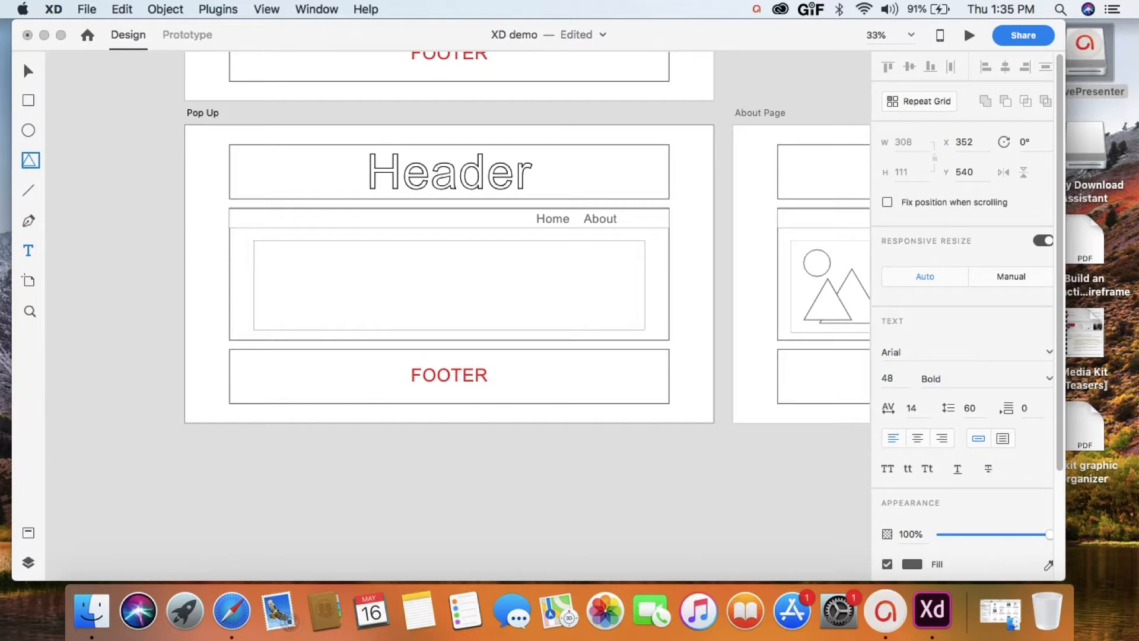
{"action": "key", "text": "super+v"}
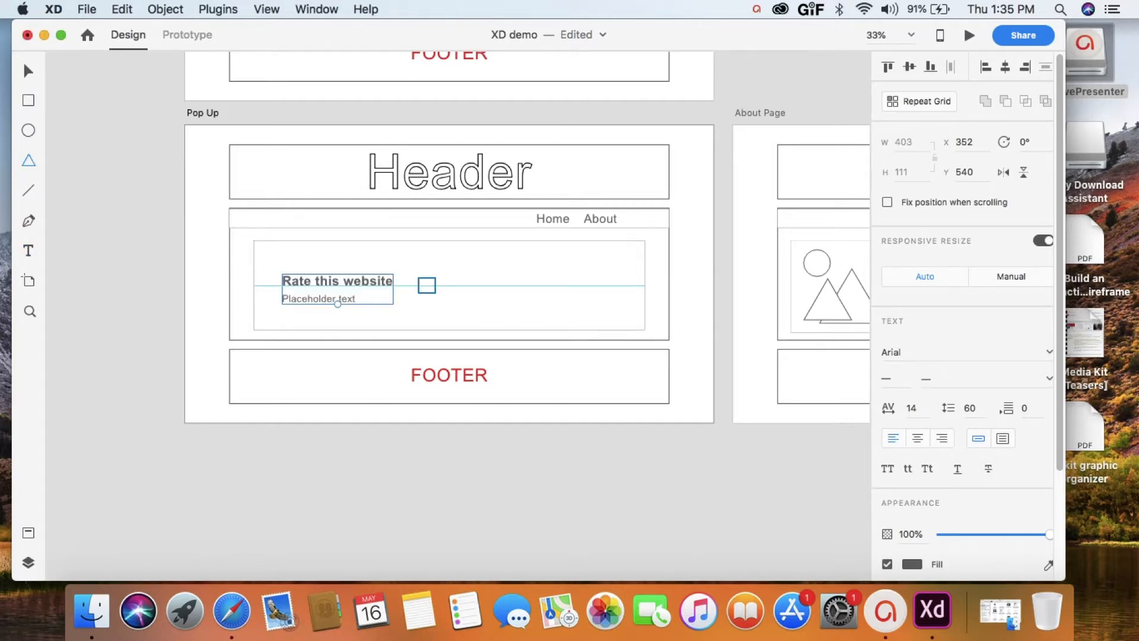
- Draw a triangle about 81 × 70 to the right of the "Rate this website" text and set its border size to 5
{"action": "left_click_drag", "start_coordinate": [425, 283], "coordinate": [452, 308]}
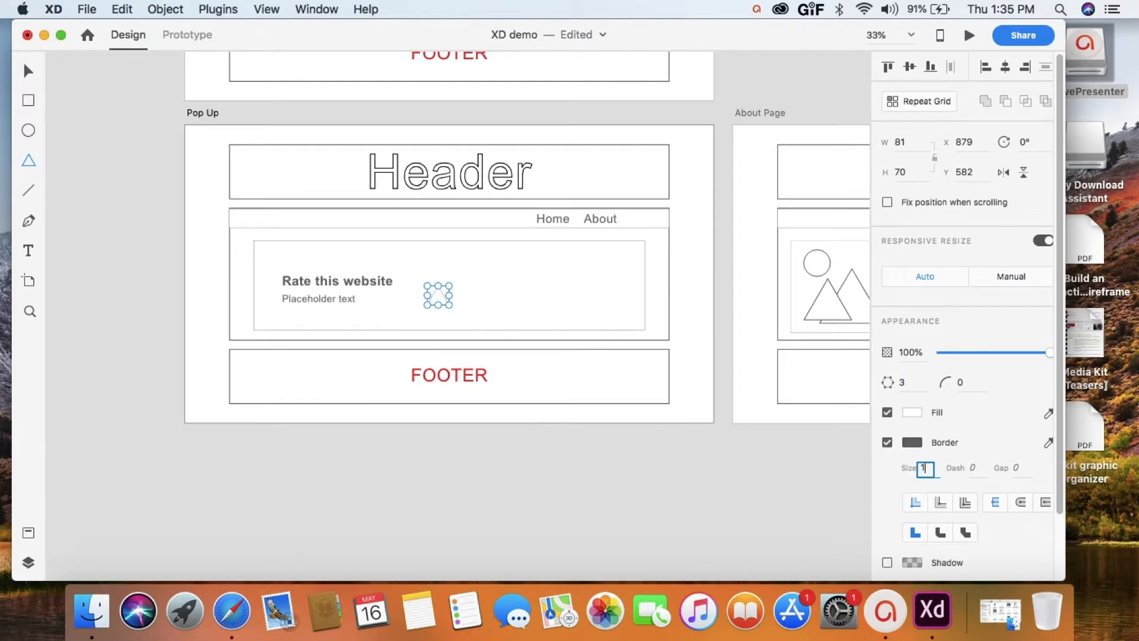
{"action": "key", "text": "BackSpace"}
{"action": "type", "text": "5"}
{"action": "left_click", "coordinate": [26, 68]}
{"action": "key", "text": "Escape"}
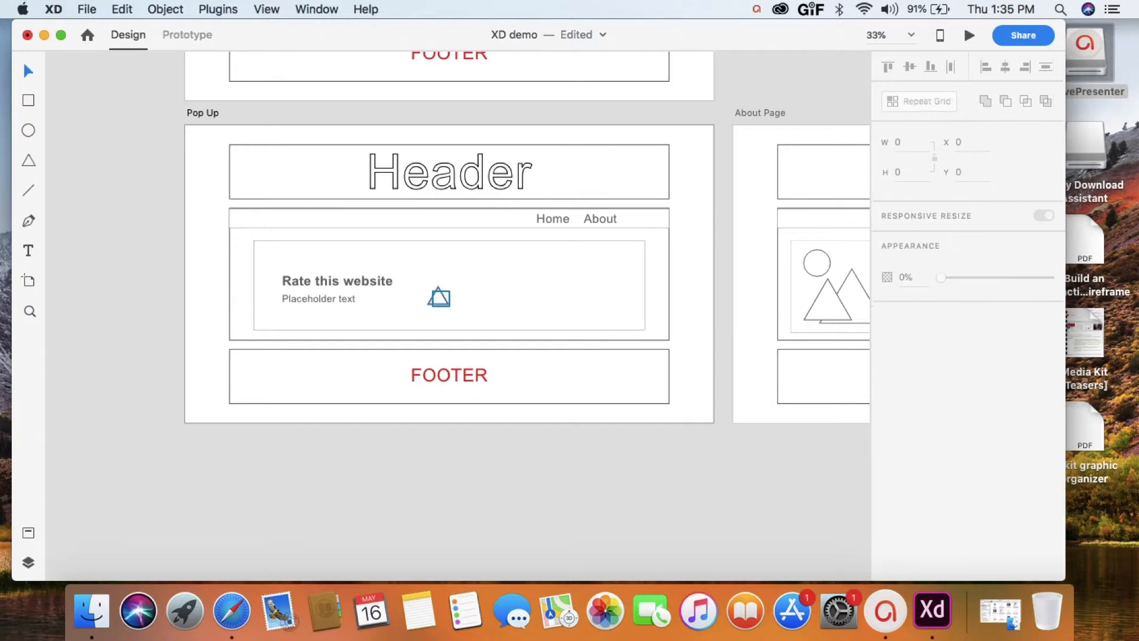
- Move the triangle up near the box's upper edge and place two duplicates of it close by
{"action": "left_click_drag", "start_coordinate": [439, 296], "coordinate": [428, 265]}
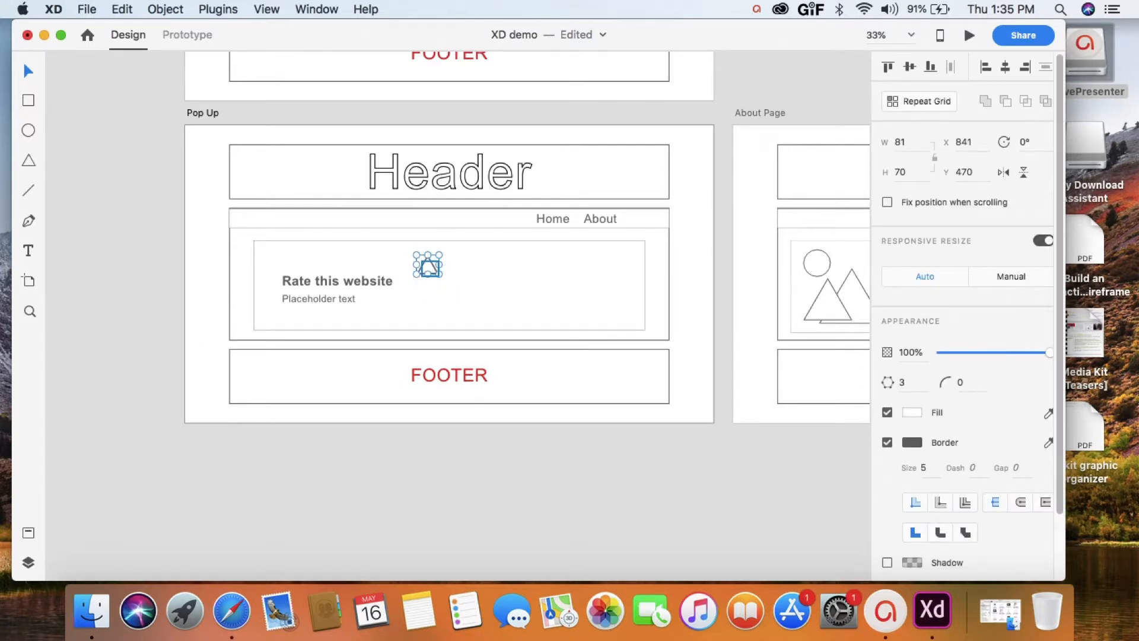
{"action": "left_click_drag", "start_coordinate": [428, 267], "coordinate": [428, 265]}
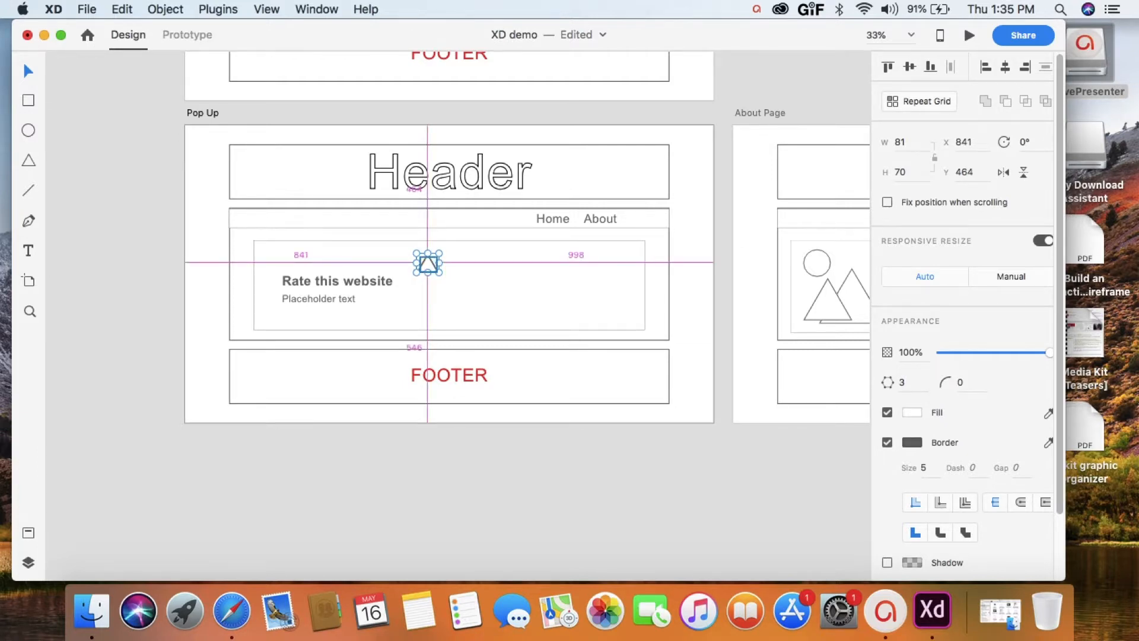
{"action": "left_click_drag", "start_coordinate": [428, 264], "coordinate": [445, 288]}
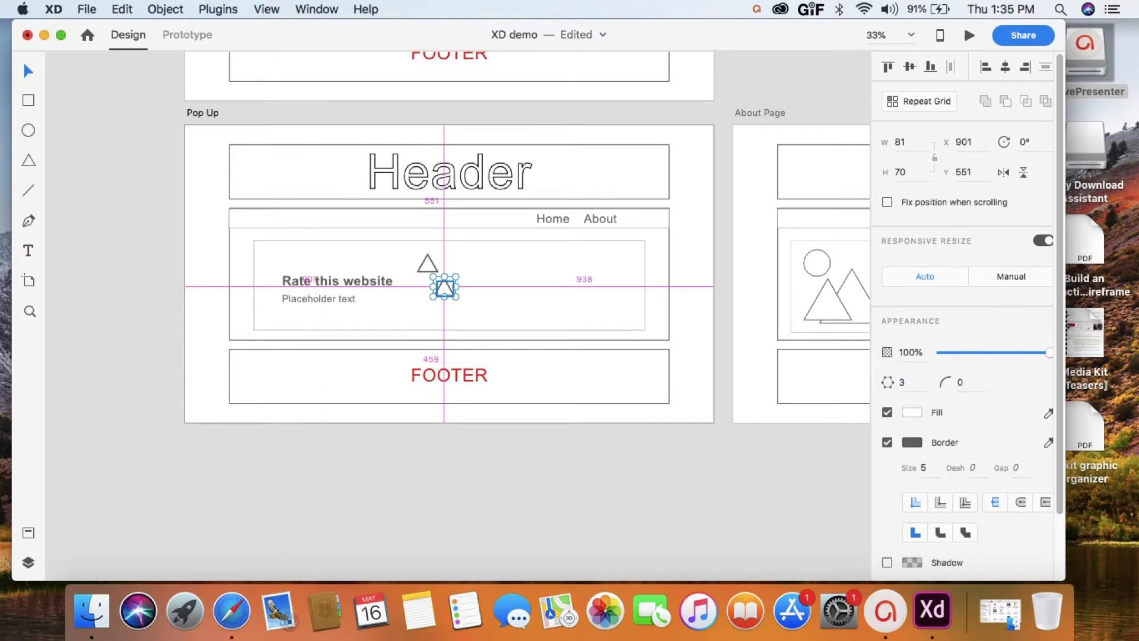
{"action": "left_click_drag", "start_coordinate": [444, 287], "coordinate": [467, 273]}
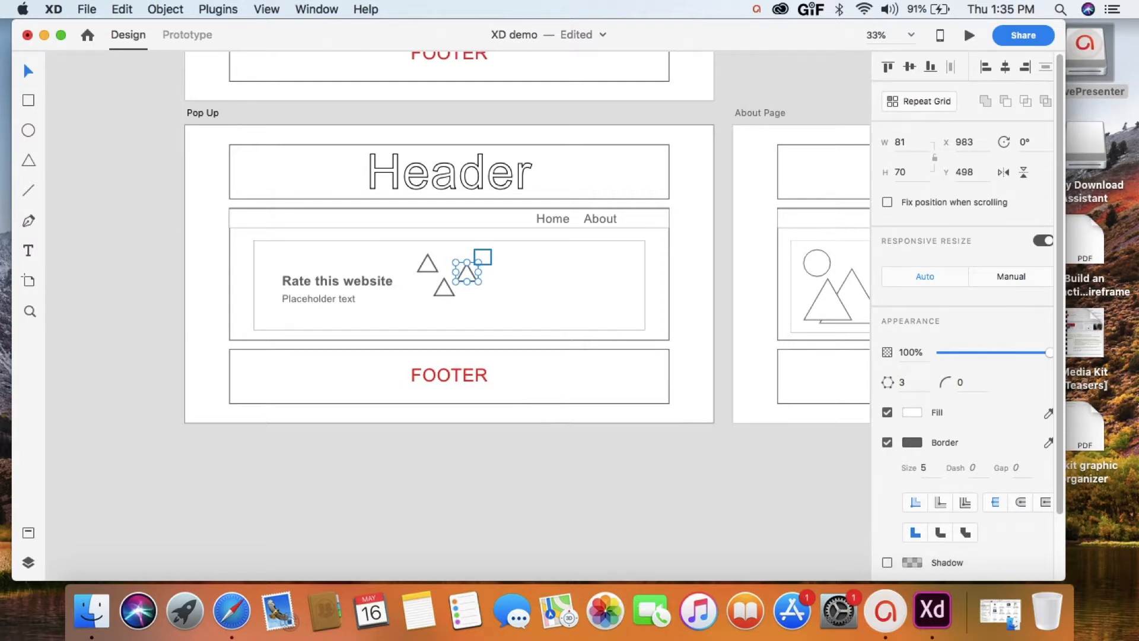
- Try to form a star by rotating the three triangles freehand and moving them together
{"action": "left_click_drag", "start_coordinate": [483, 256], "coordinate": [479, 289]}
{"action": "left_click", "coordinate": [428, 263]}
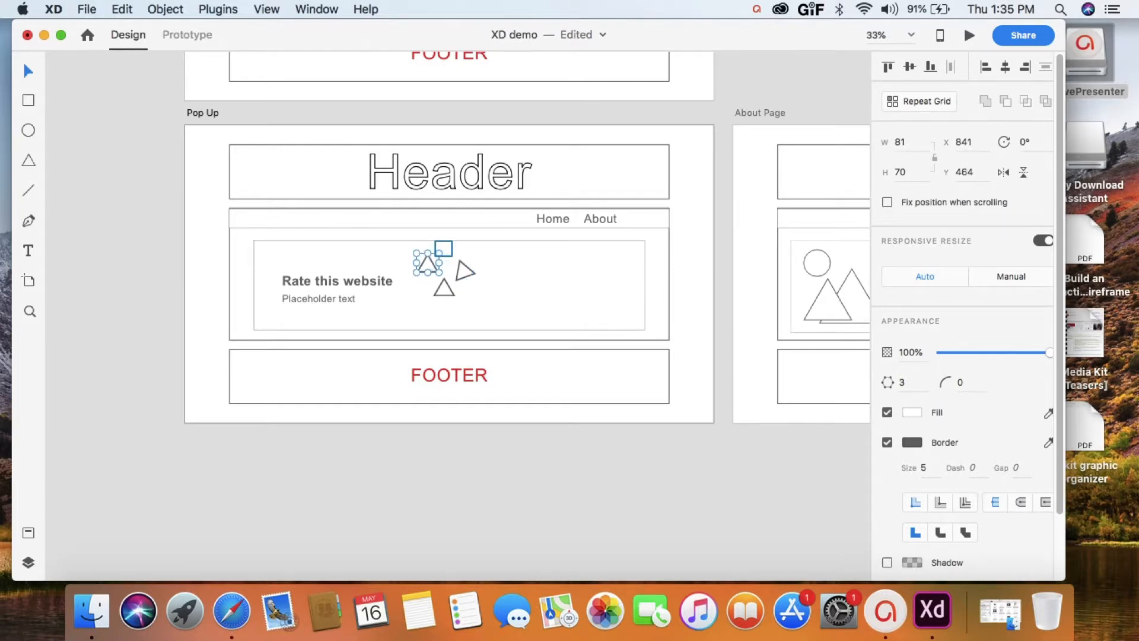
{"action": "left_click_drag", "start_coordinate": [444, 248], "coordinate": [460, 269]}
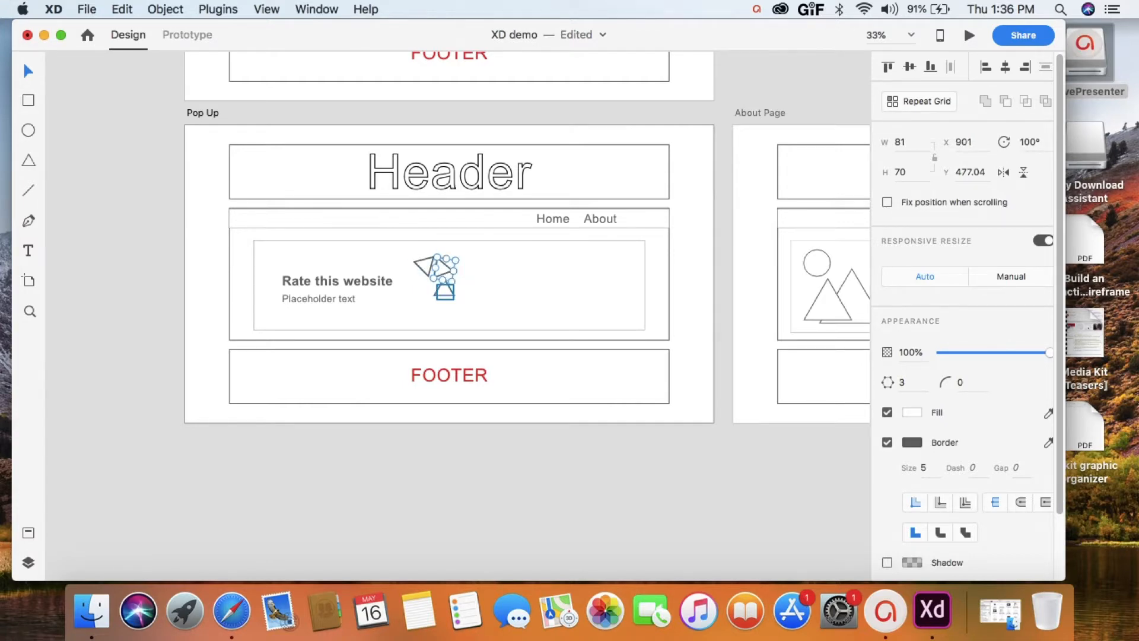
{"action": "key", "text": "super+z"}
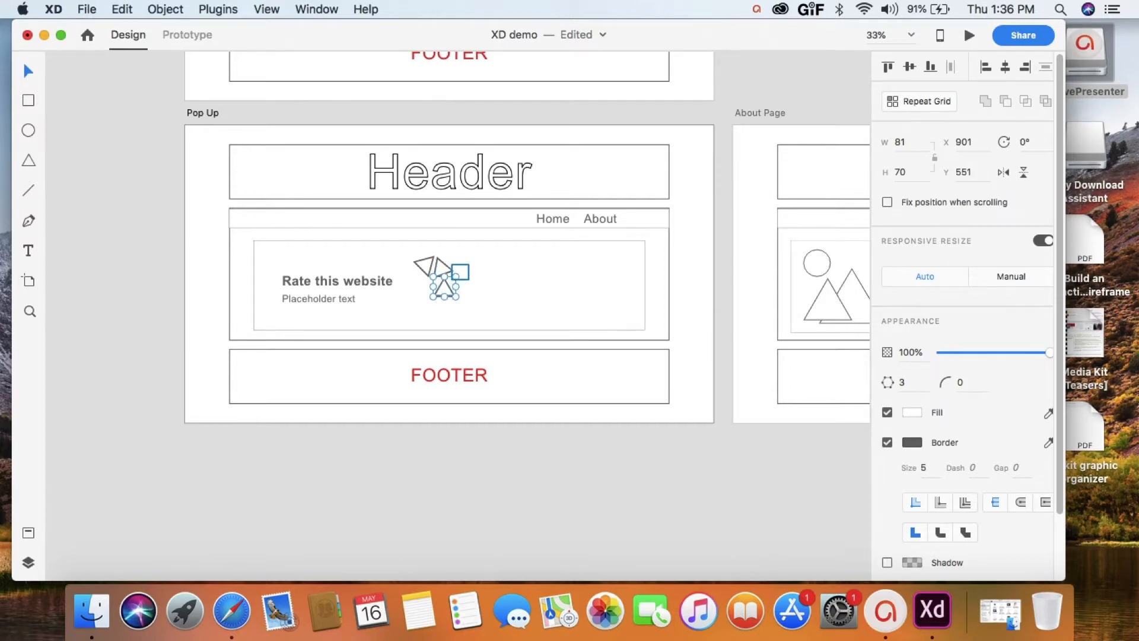
{"action": "left_click_drag", "start_coordinate": [461, 271], "coordinate": [441, 284]}
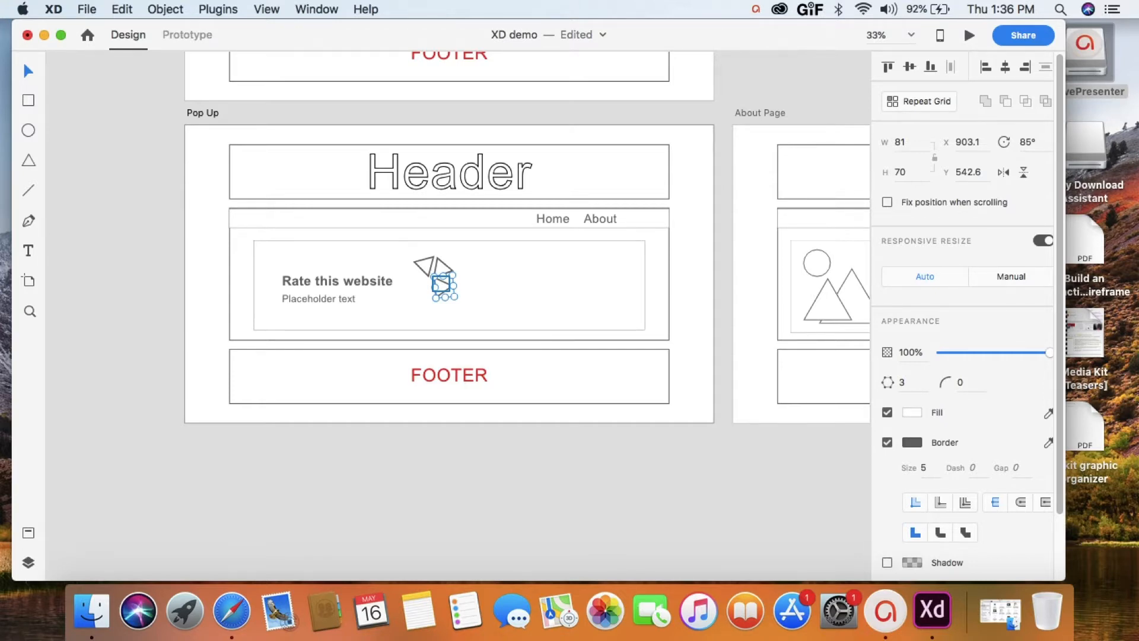
{"action": "left_click_drag", "start_coordinate": [444, 284], "coordinate": [440, 297]}
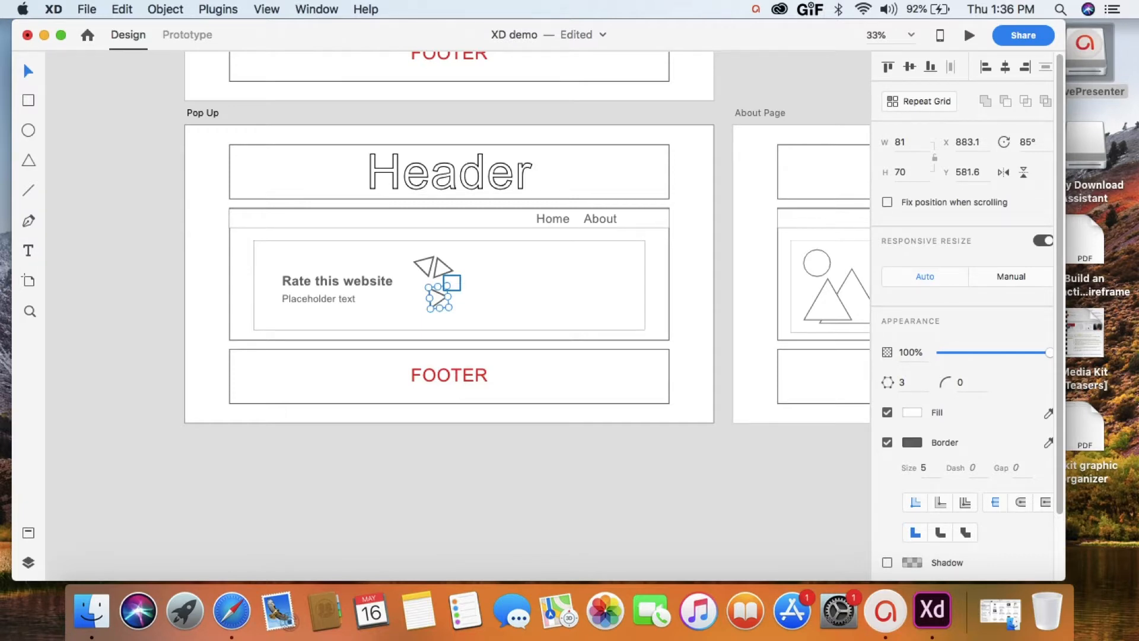
- Set the rotation of the lowest triangle to 0° and that of the upper-left triangle to 180°
{"action": "left_click", "coordinate": [1029, 141]}
{"action": "type", "text": "122"}
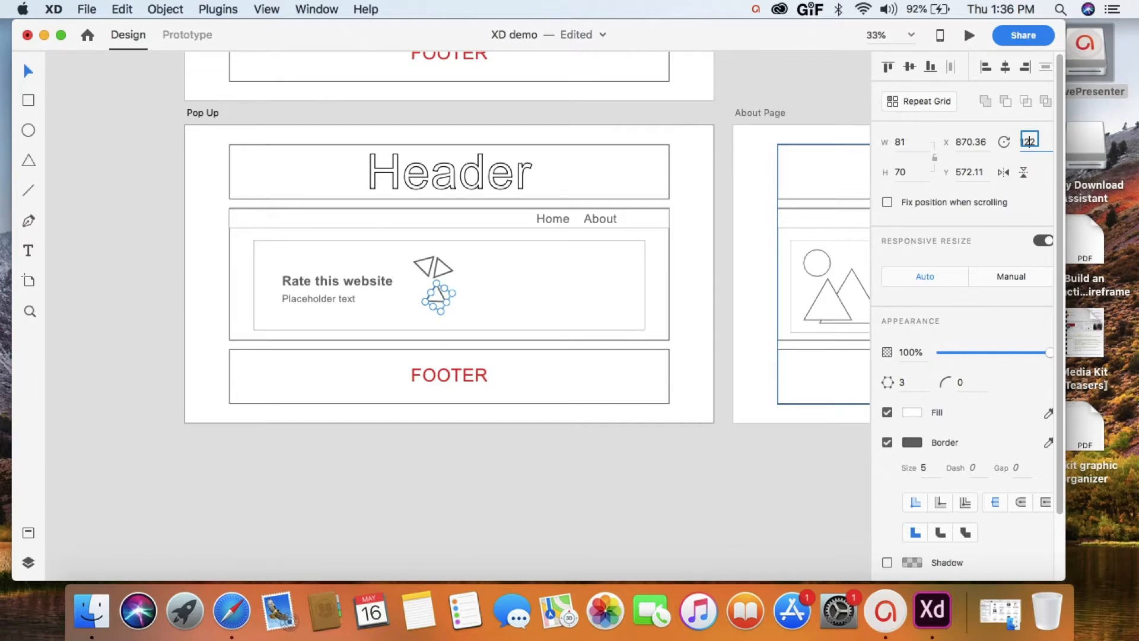
{"action": "type", "text": "0"}
{"action": "key", "text": "Return"}
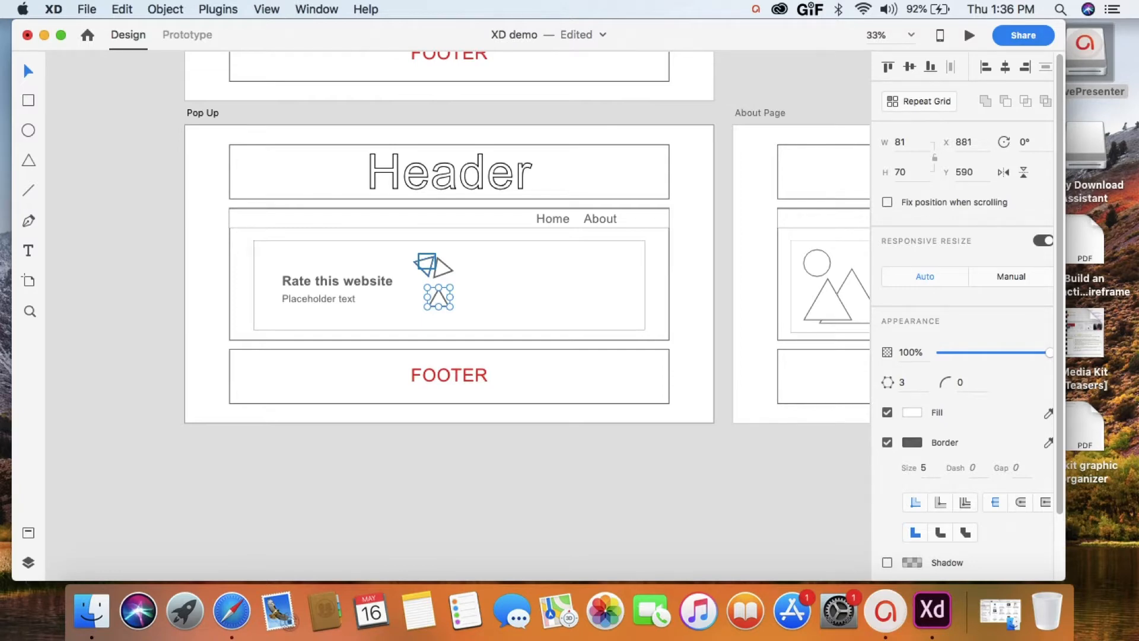
{"action": "left_click", "coordinate": [426, 261]}
{"action": "left_click", "coordinate": [1033, 142]}
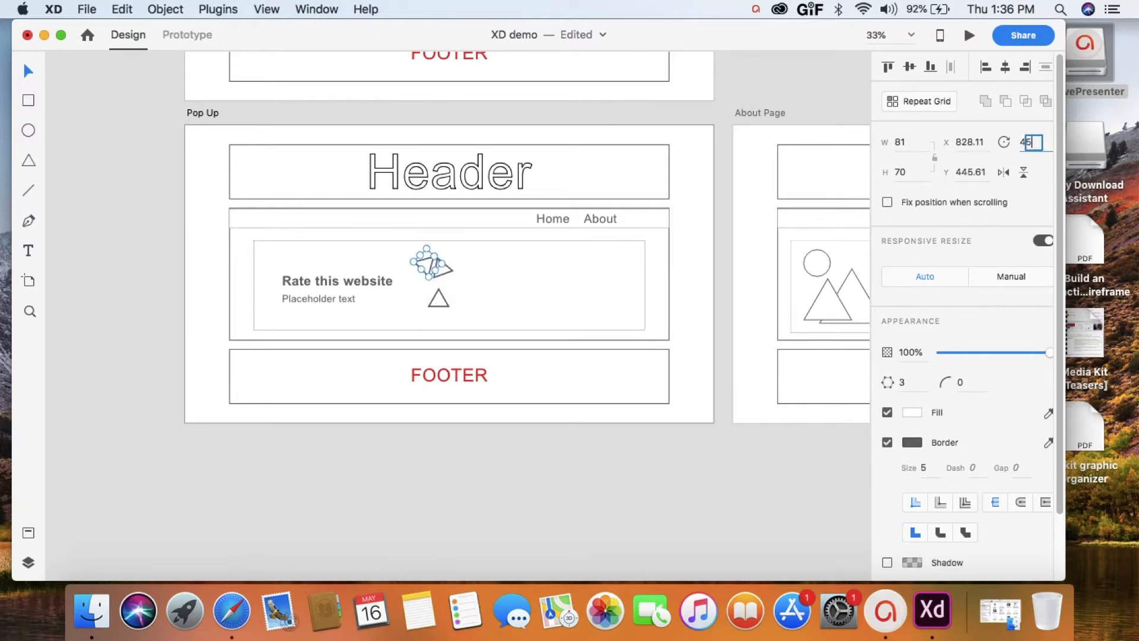
{"action": "type", "text": "180"}
{"action": "key", "text": "Return"}
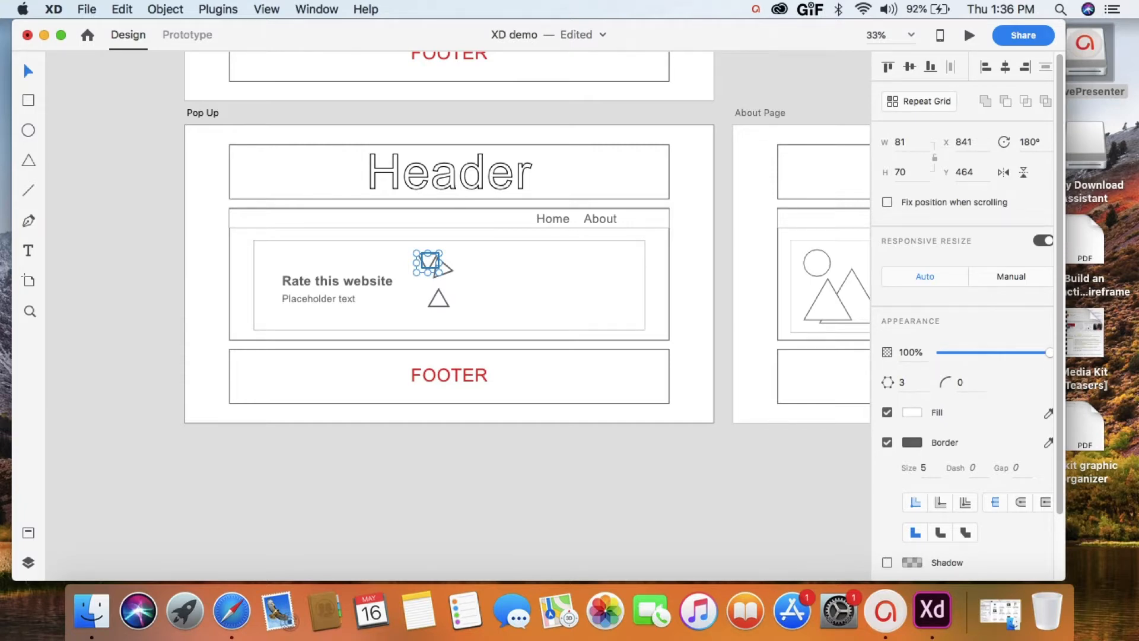
- Overlap the inverted and upright triangles, unite them into a six-pointed star with Add, and delete the leftover triangle
{"action": "left_click_drag", "start_coordinate": [427, 262], "coordinate": [438, 301]}
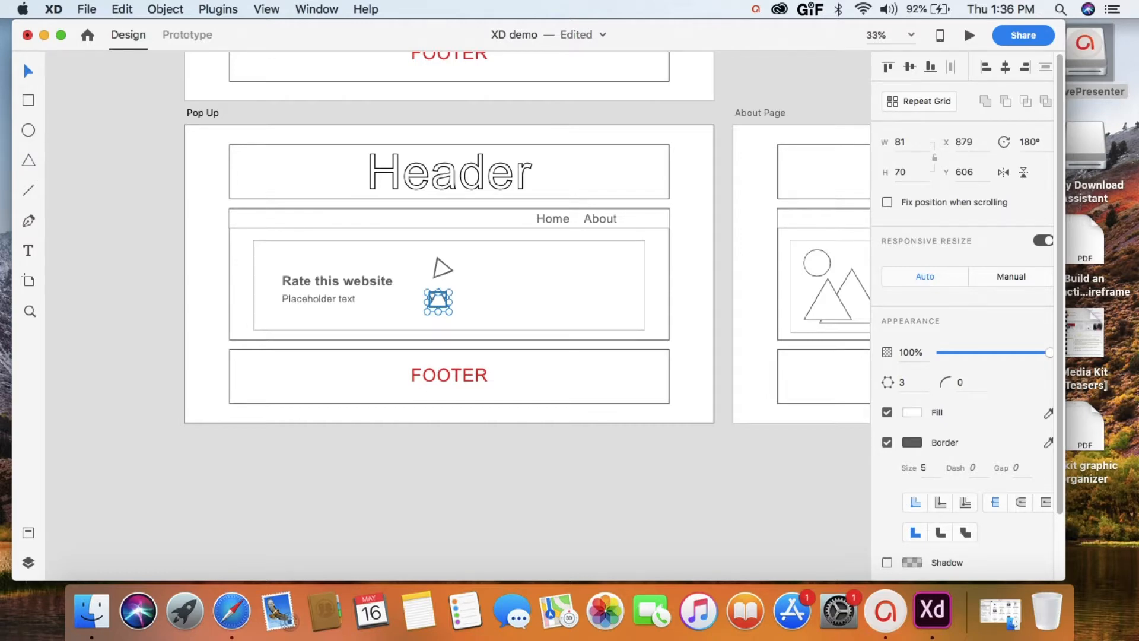
{"action": "left_click", "coordinate": [433, 295], "text": "shift"}
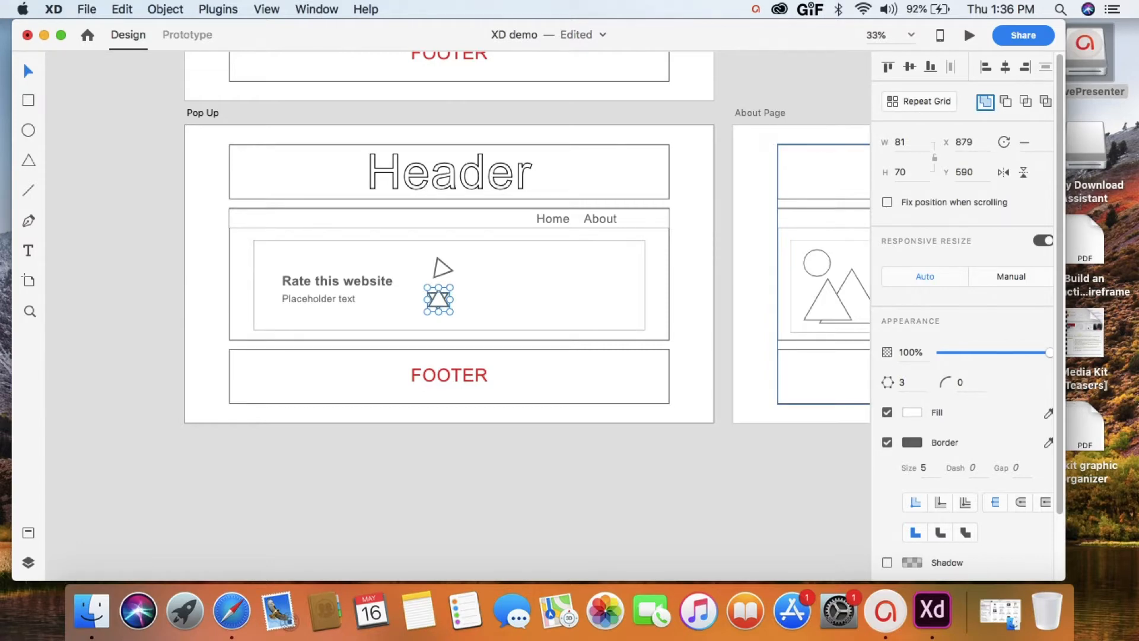
{"action": "left_click", "coordinate": [985, 101]}
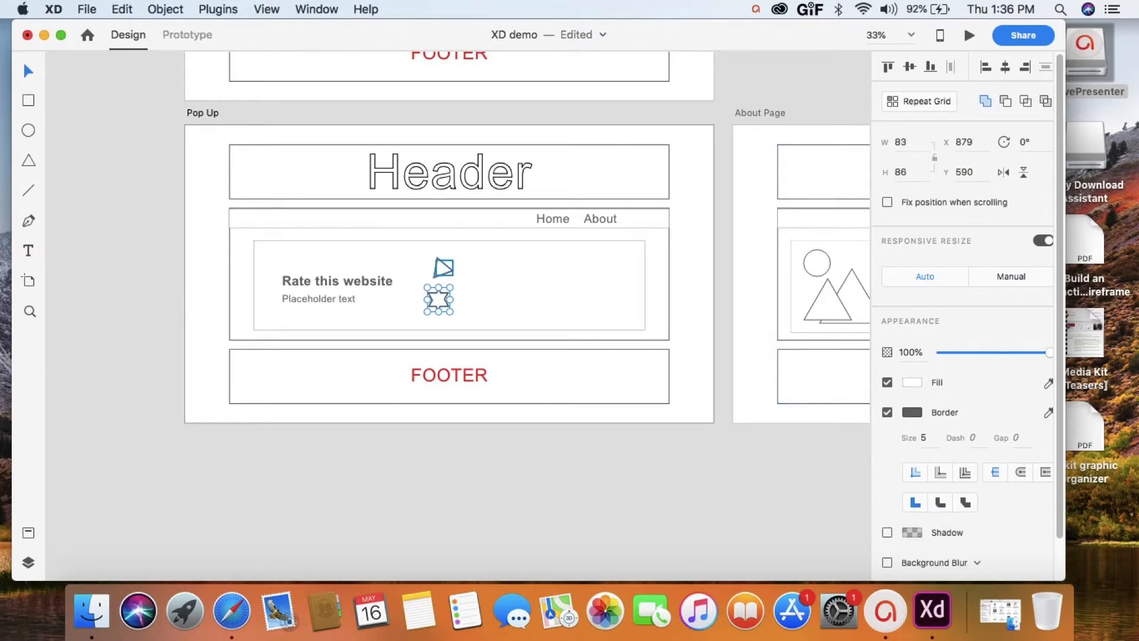
{"action": "left_click", "coordinate": [444, 268]}
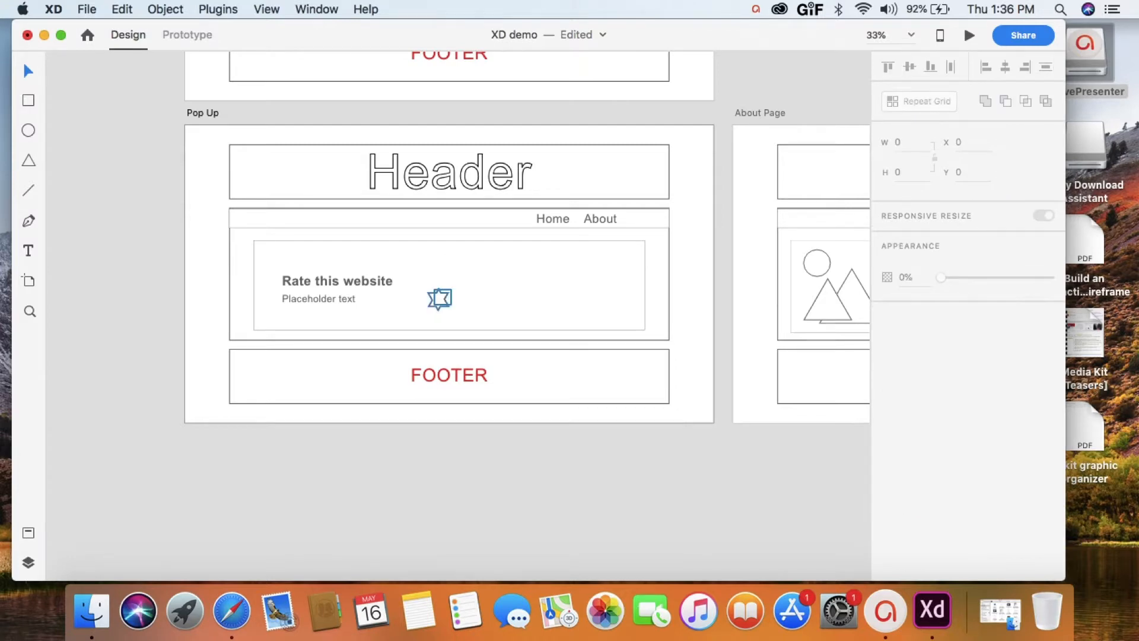
- Enlarge the star to about 113 × 117 and fill it with a dark yellow
{"action": "left_click", "coordinate": [439, 298]}
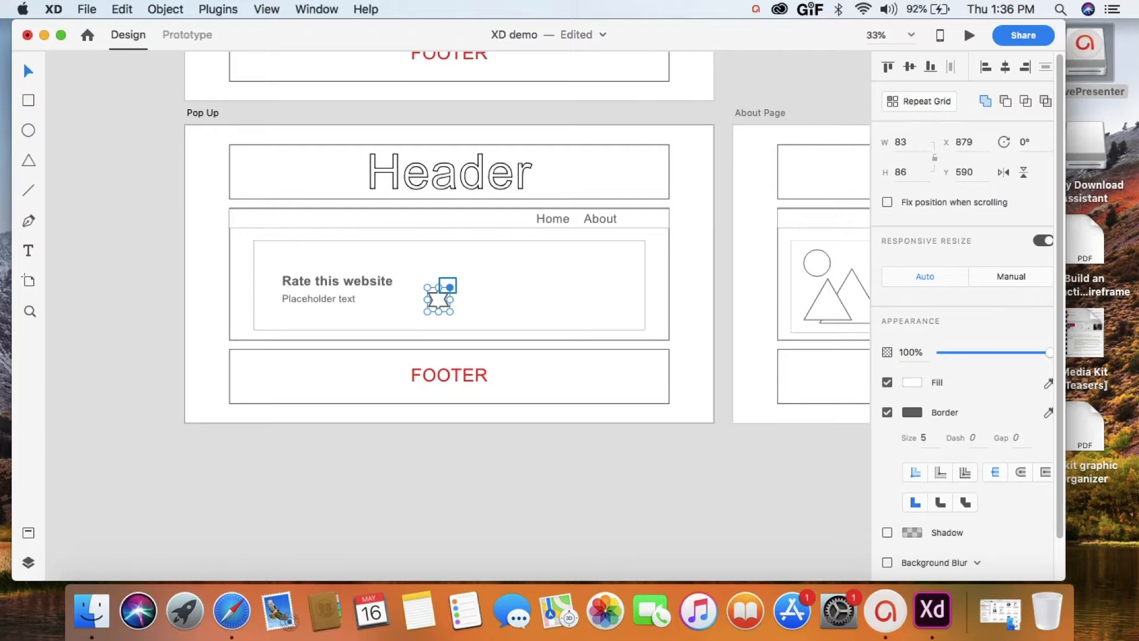
{"action": "left_click_drag", "start_coordinate": [450, 287], "coordinate": [459, 279]}
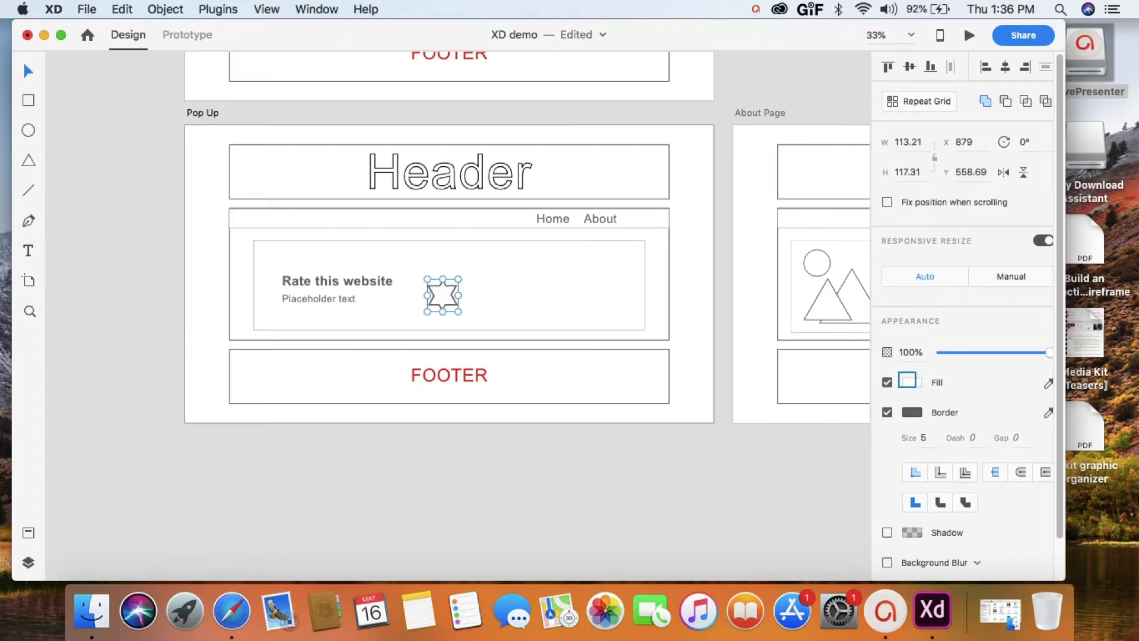
{"action": "left_click", "coordinate": [907, 379]}
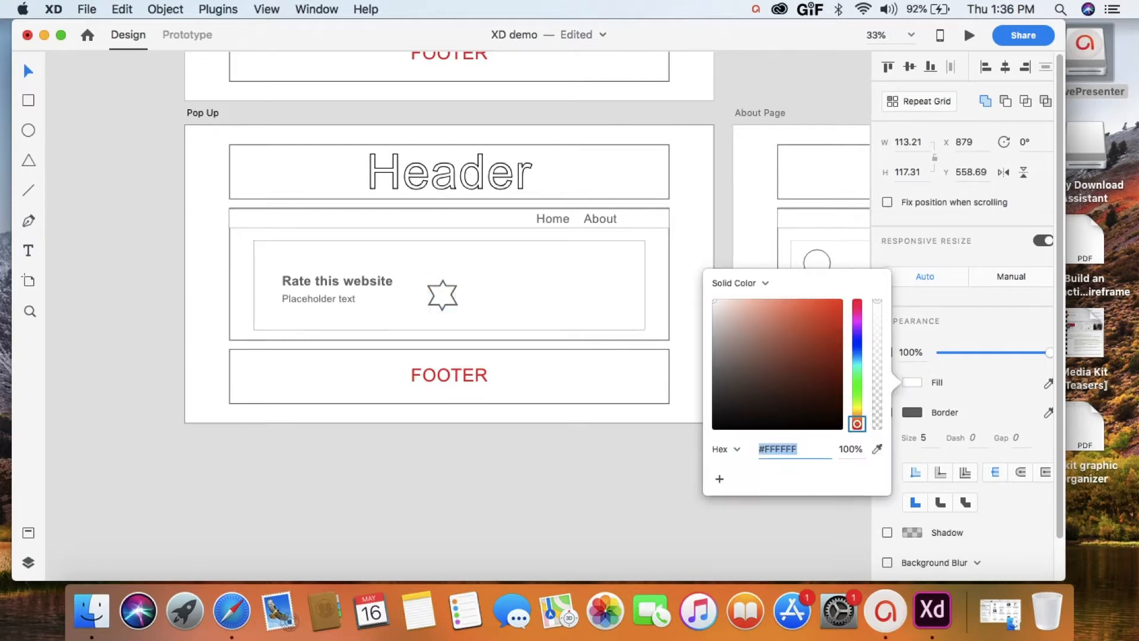
{"action": "left_click", "coordinate": [857, 408]}
{"action": "left_click", "coordinate": [829, 321]}
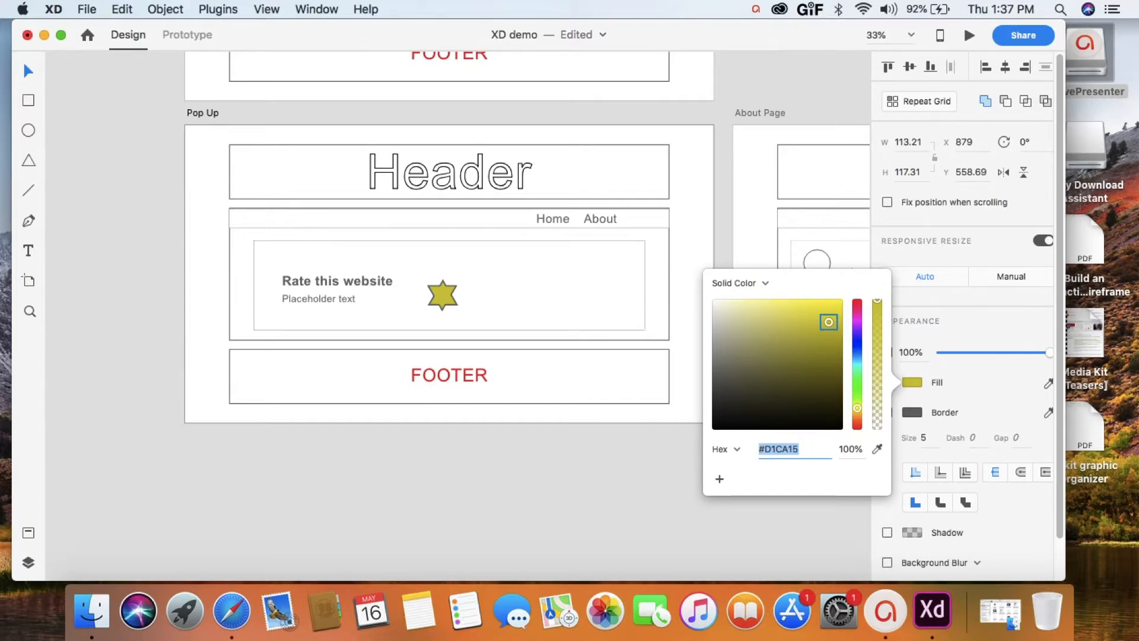
{"action": "left_click_drag", "start_coordinate": [828, 321], "coordinate": [834, 327]}
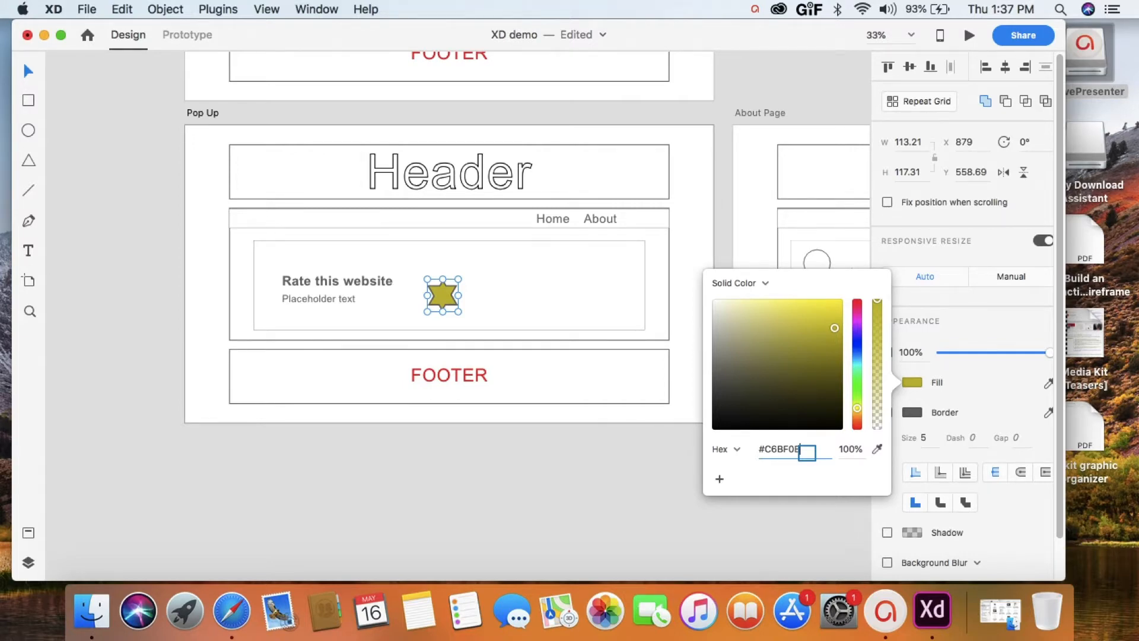
- Duplicate the dark yellow star and place the copy directly beside the original on the Pop Up artboard, at X 992
{"action": "left_click", "coordinate": [599, 505]}
{"action": "left_click", "coordinate": [599, 505]}
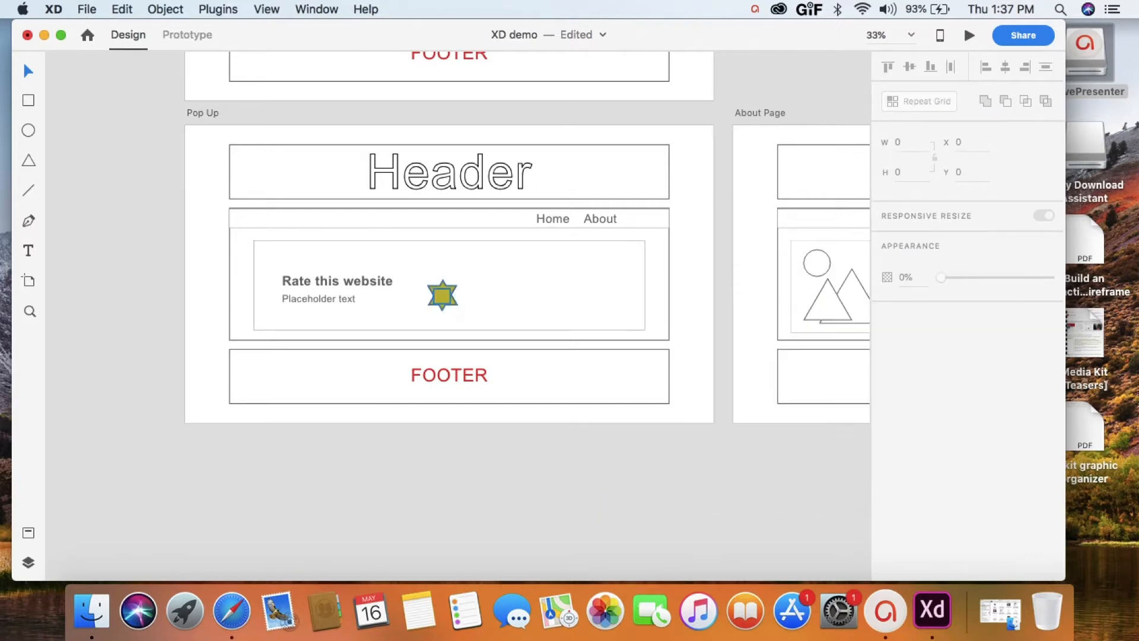
{"action": "left_click", "coordinate": [442, 295]}
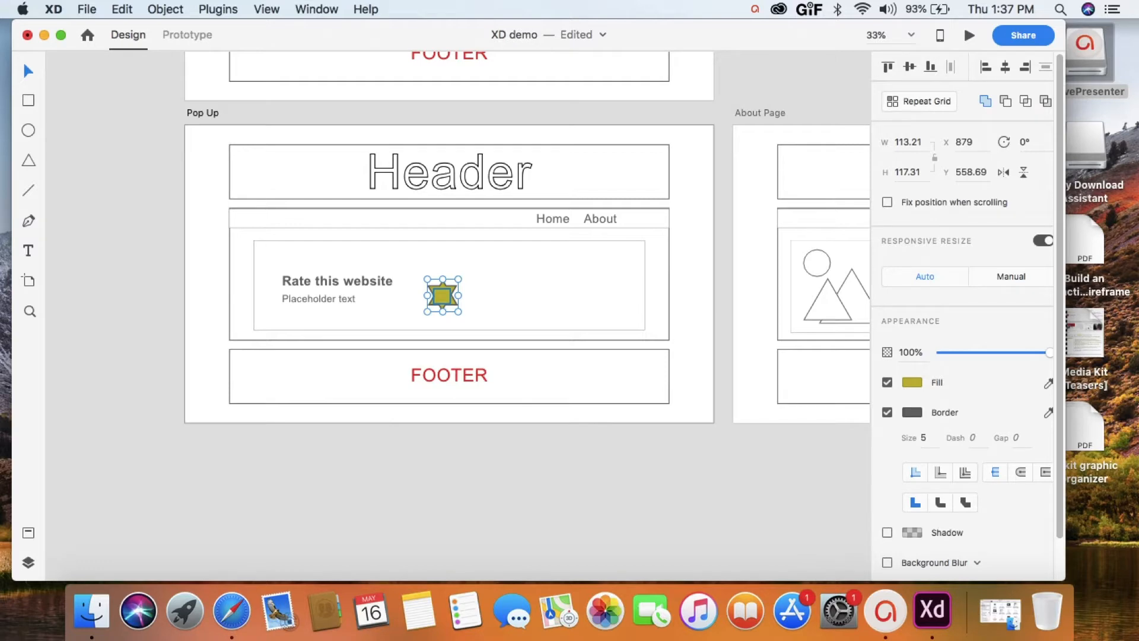
{"action": "right_click", "coordinate": [443, 294]}
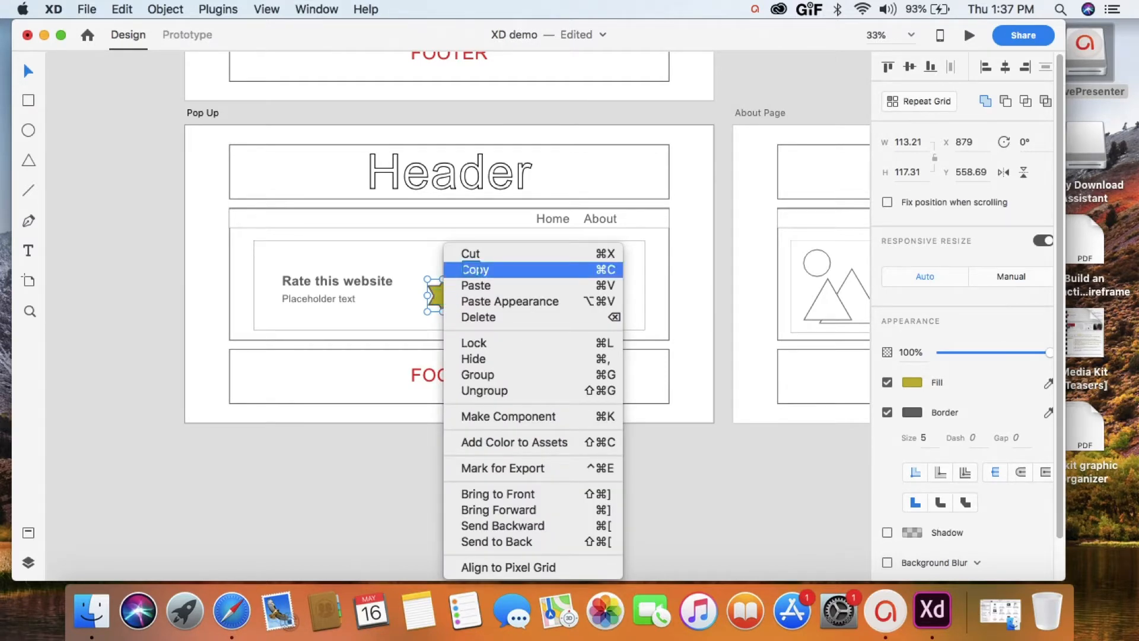
{"action": "left_click", "coordinate": [464, 269]}
{"action": "right_click", "coordinate": [441, 295]}
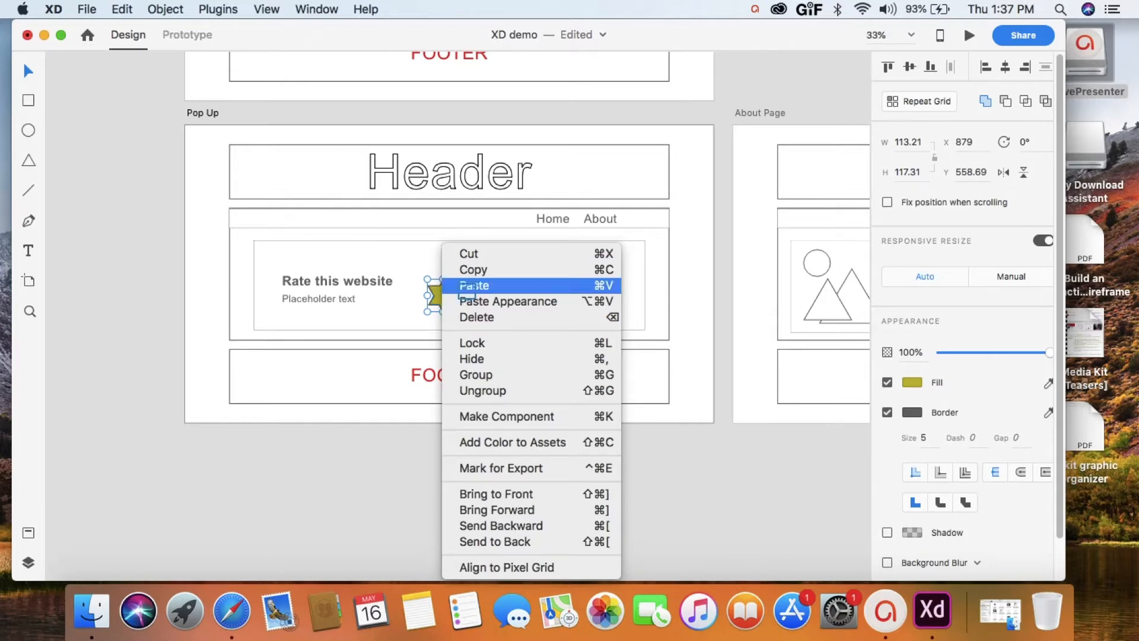
{"action": "left_click", "coordinate": [464, 286]}
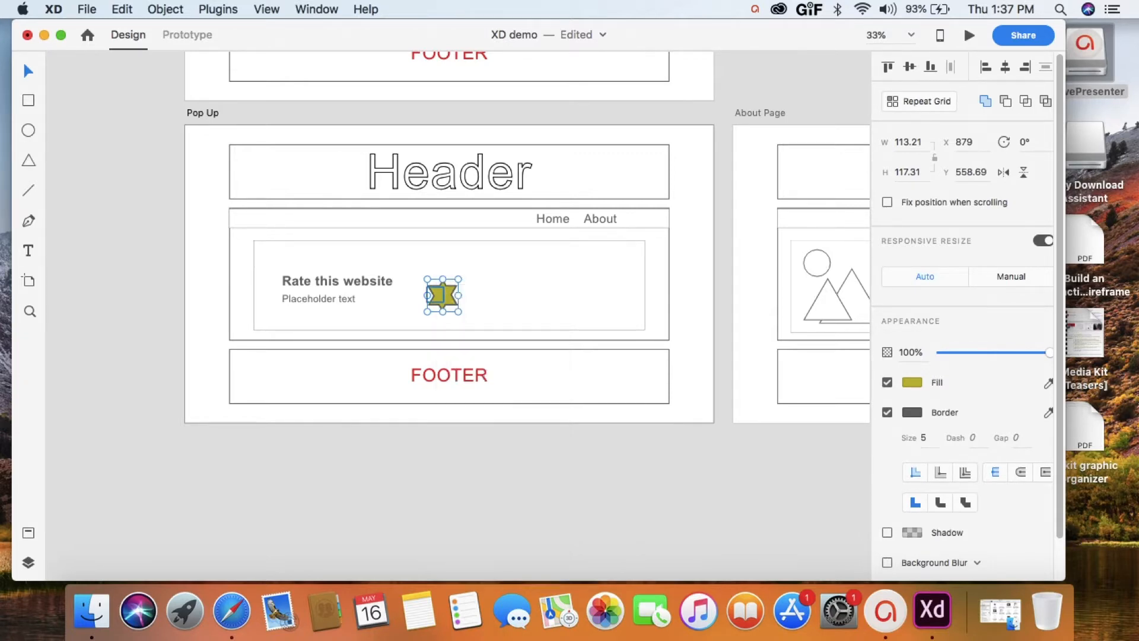
{"action": "left_click_drag", "start_coordinate": [442, 295], "coordinate": [473, 295]}
{"action": "right_click", "coordinate": [558, 460]}
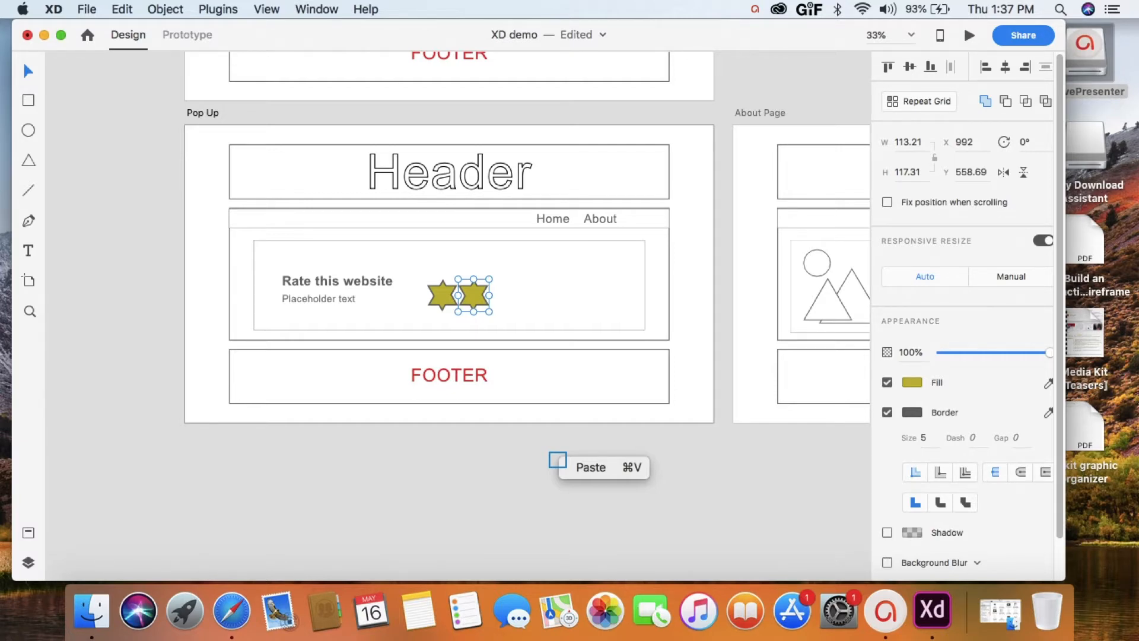
{"action": "left_click", "coordinate": [591, 467]}
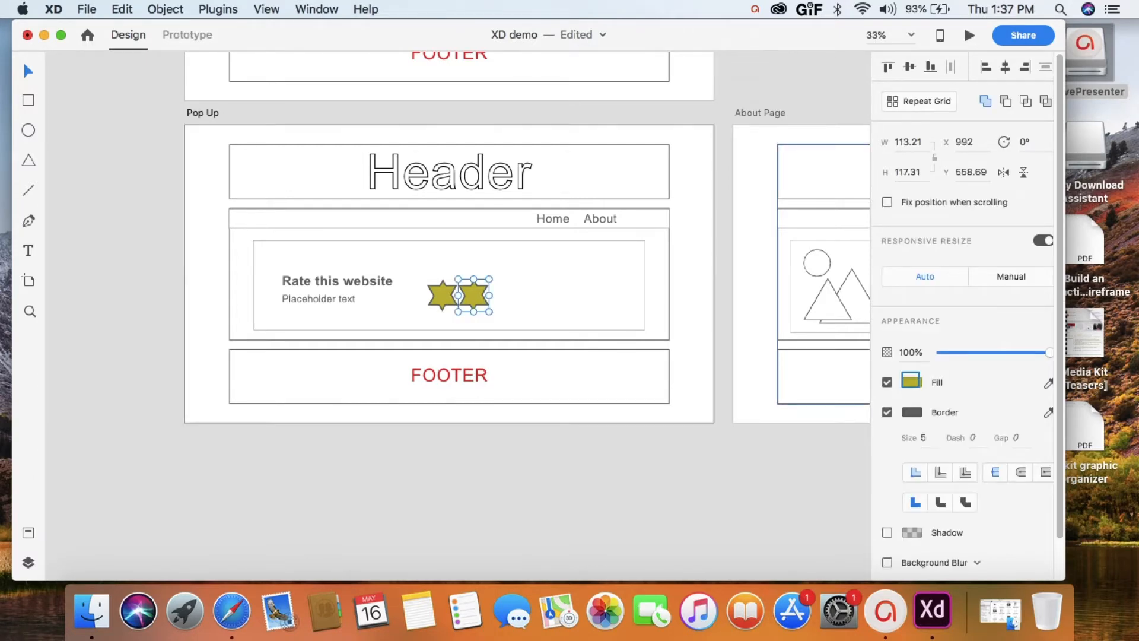
- Fill the duplicated star with the blue #0B0BC6
{"action": "left_click", "coordinate": [912, 380]}
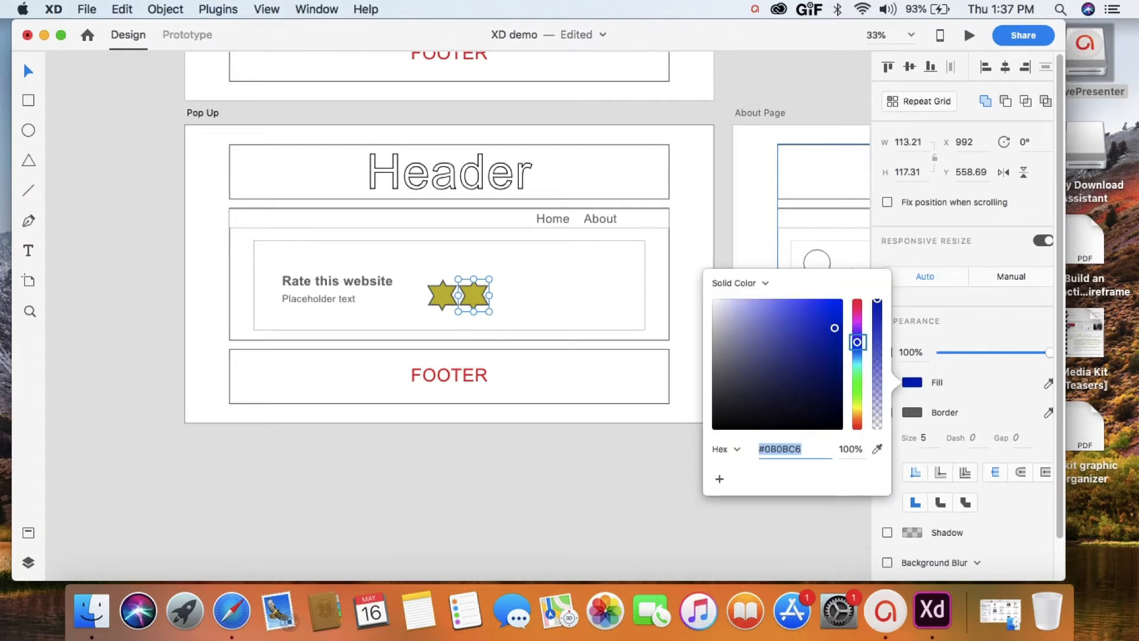
{"action": "key", "text": "Return"}
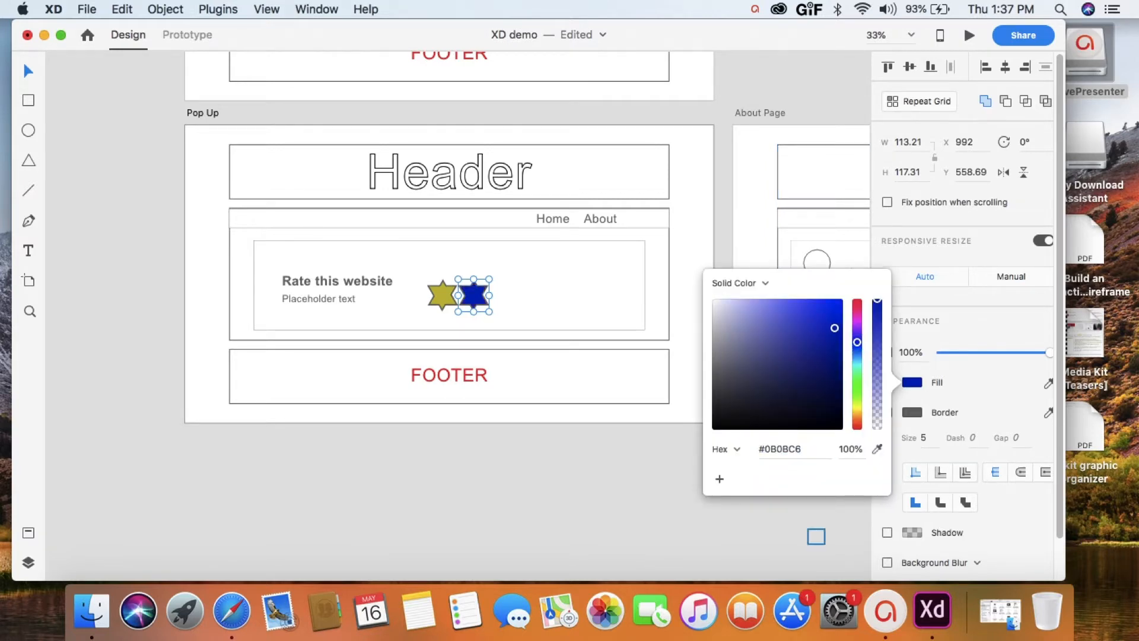
{"action": "left_click", "coordinate": [816, 536]}
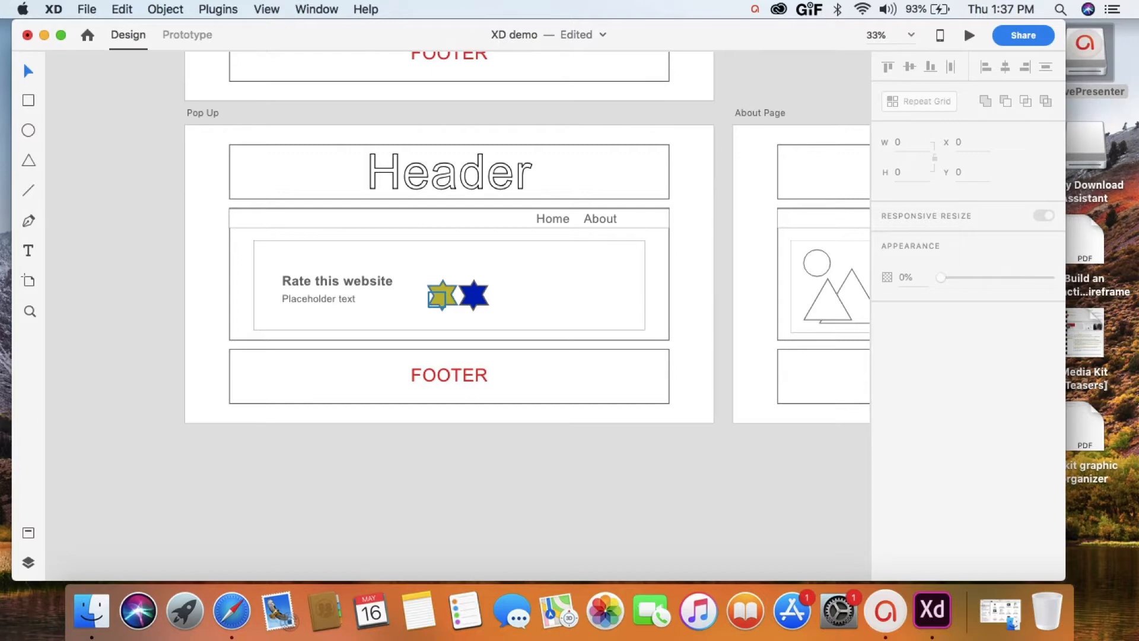
- Copy the first star's fill color #C6BF0B and apply it to the blue star
{"action": "left_click", "coordinate": [441, 296]}
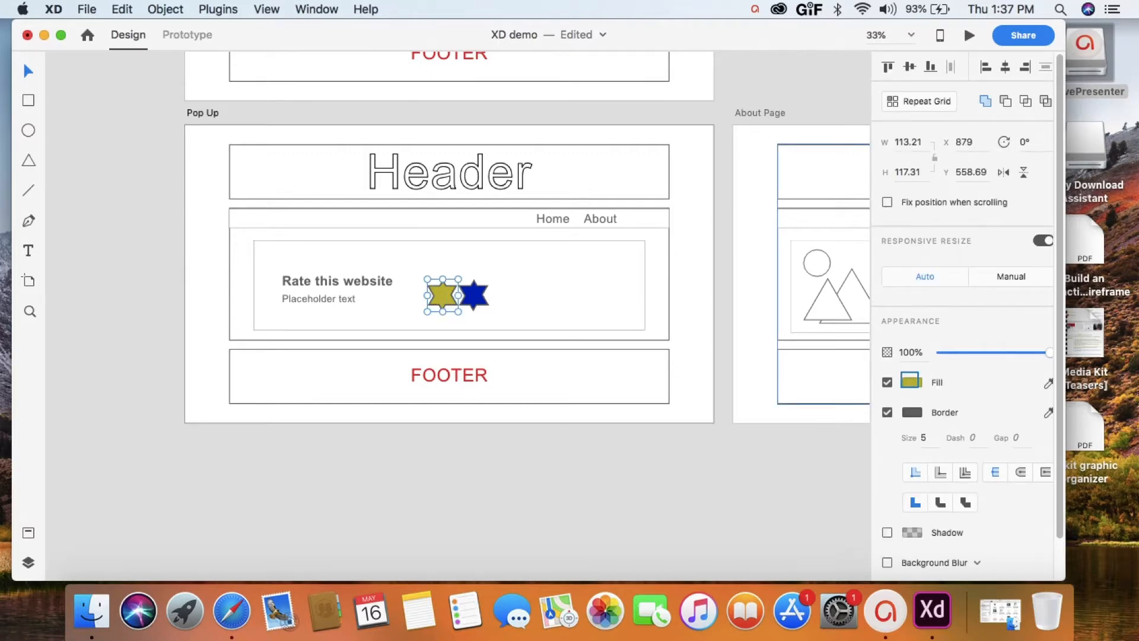
{"action": "left_click", "coordinate": [911, 380]}
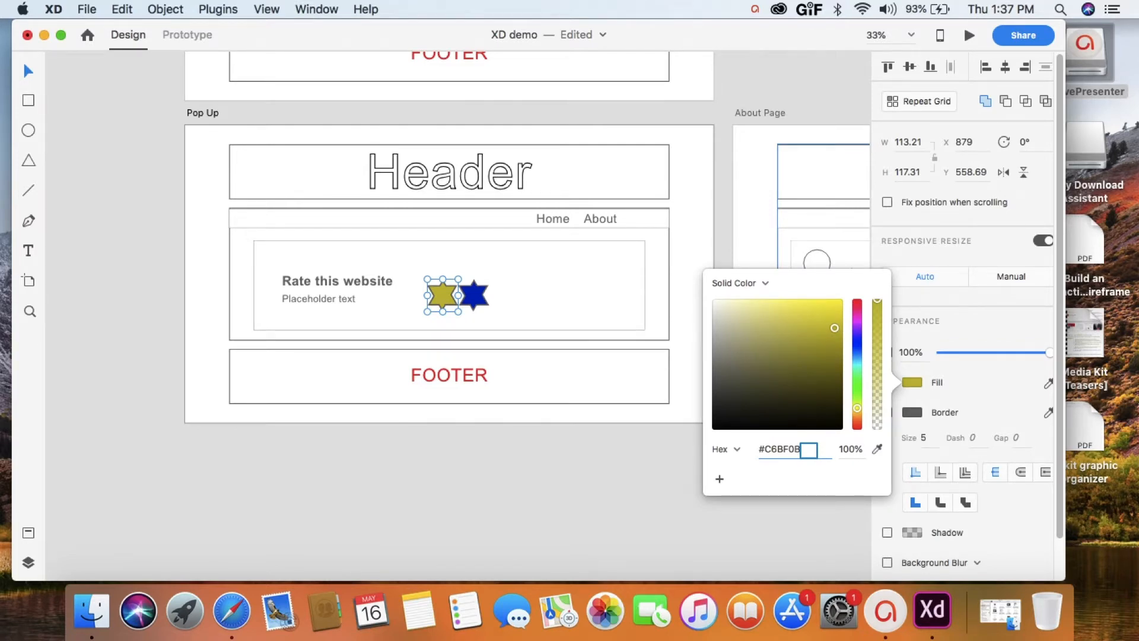
{"action": "left_click_drag", "start_coordinate": [809, 449], "coordinate": [753, 452]}
{"action": "key", "text": "super+c"}
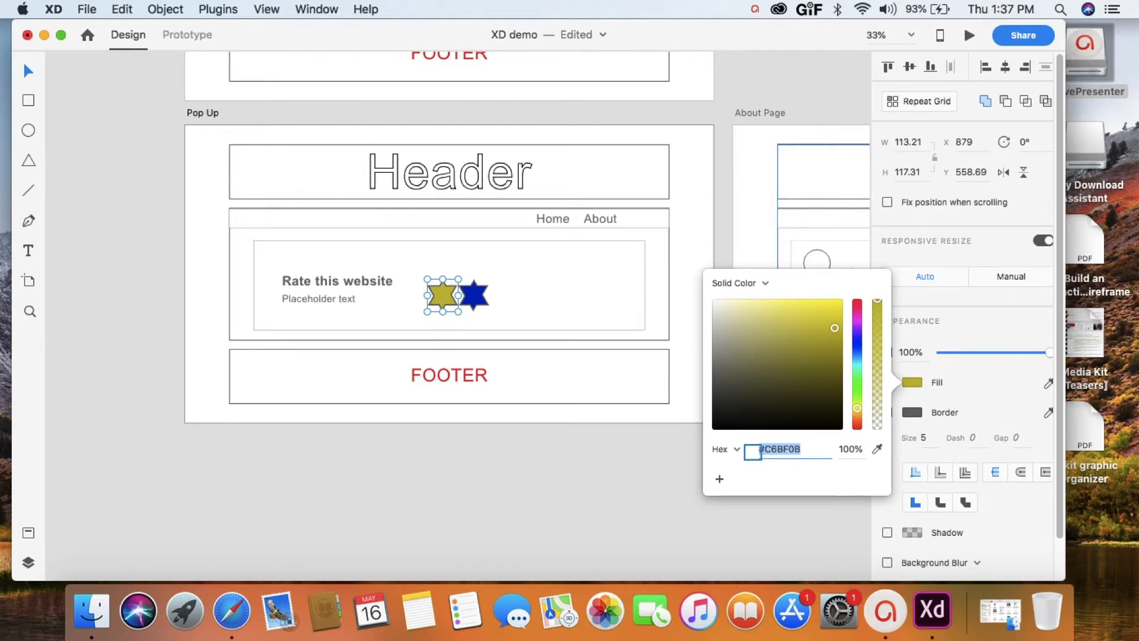
{"action": "key", "text": "Return"}
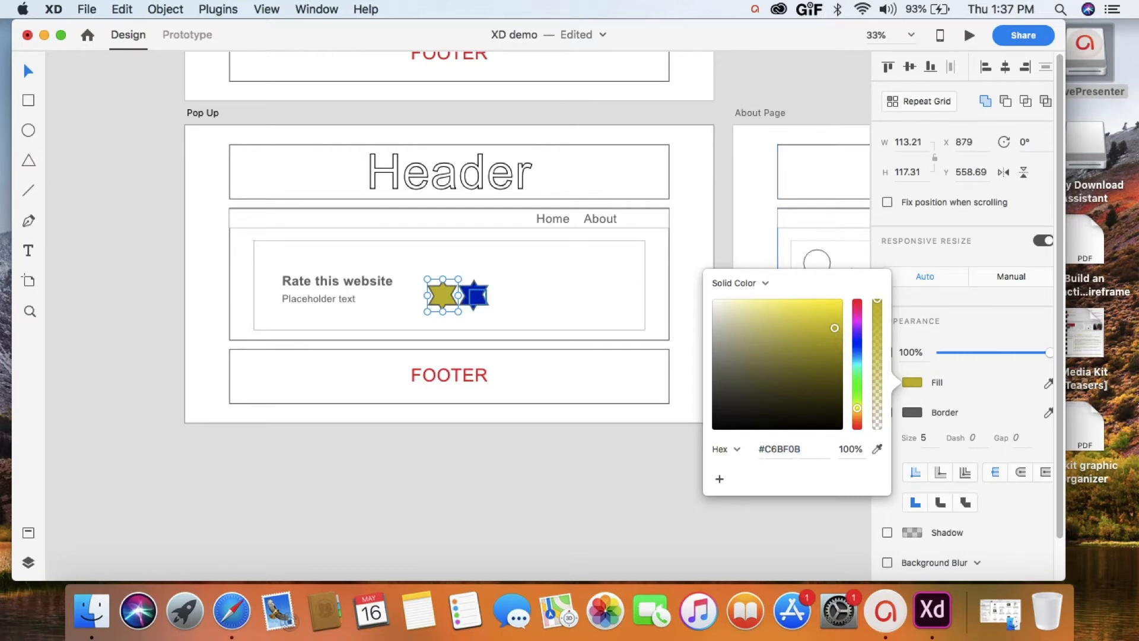
{"action": "left_click", "coordinate": [474, 295]}
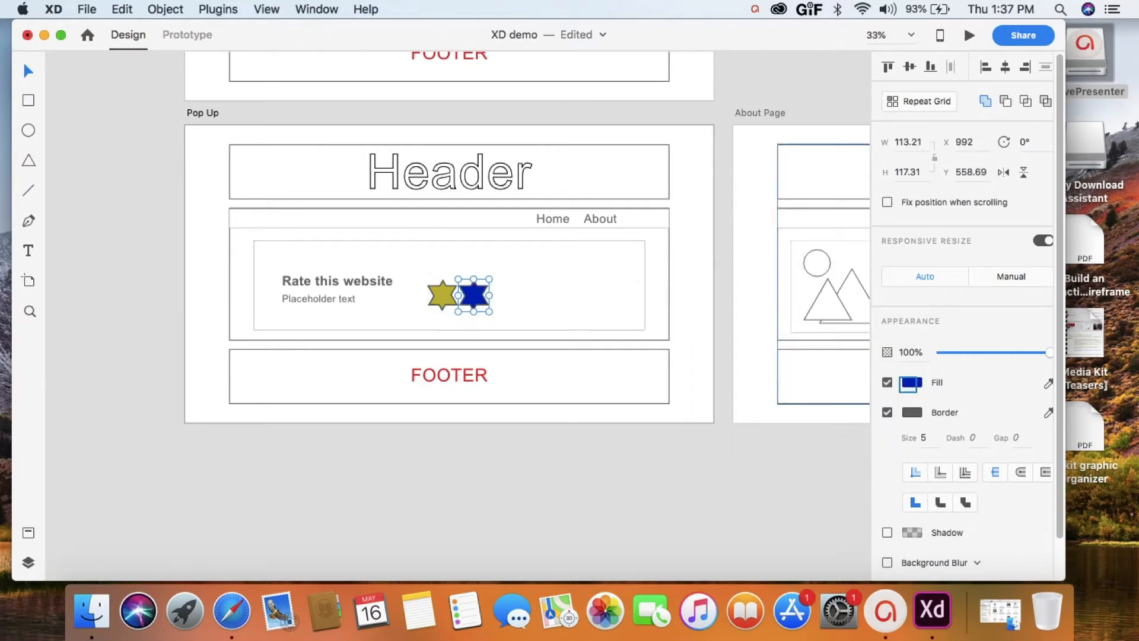
{"action": "left_click", "coordinate": [911, 383]}
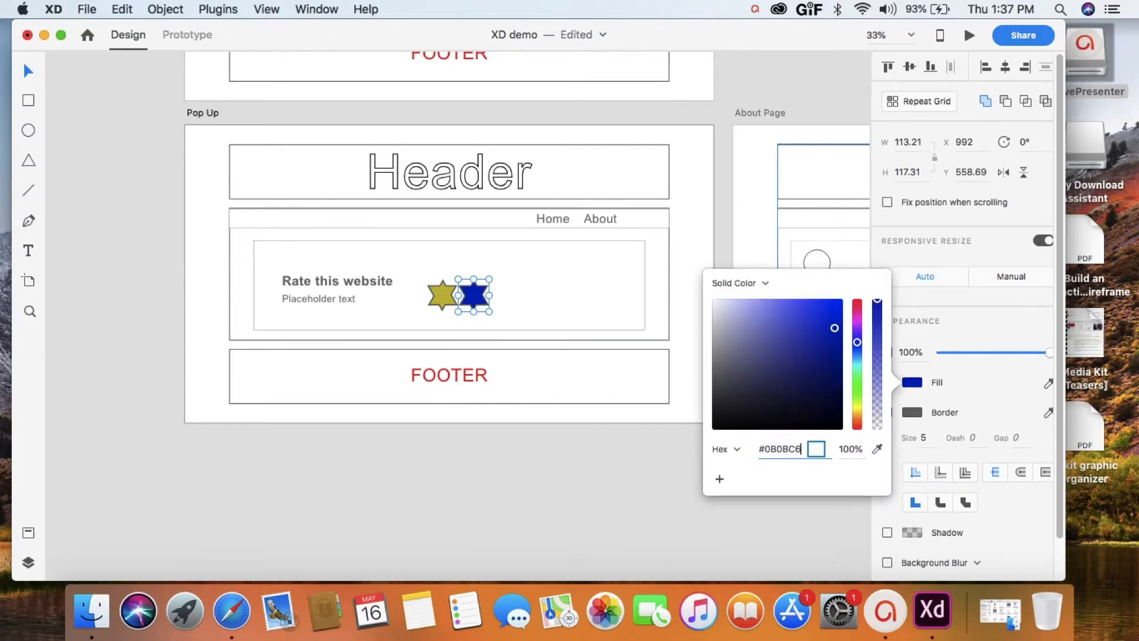
{"action": "key", "text": "super+a"}
{"action": "key", "text": "super+v"}
{"action": "key", "text": "Return"}
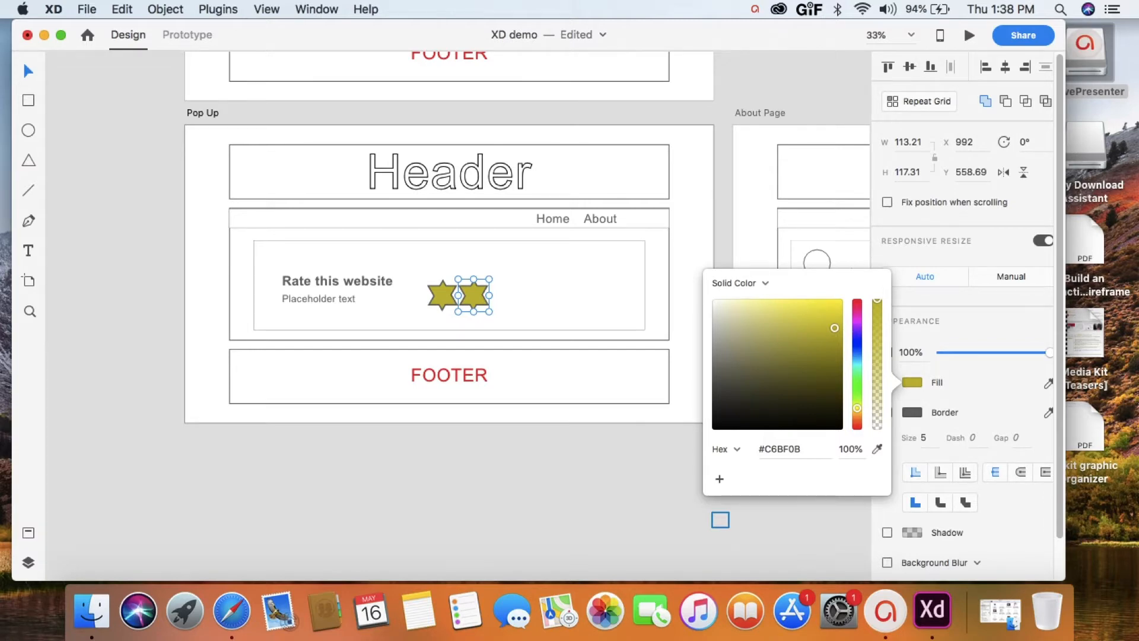
{"action": "left_click", "coordinate": [721, 520]}
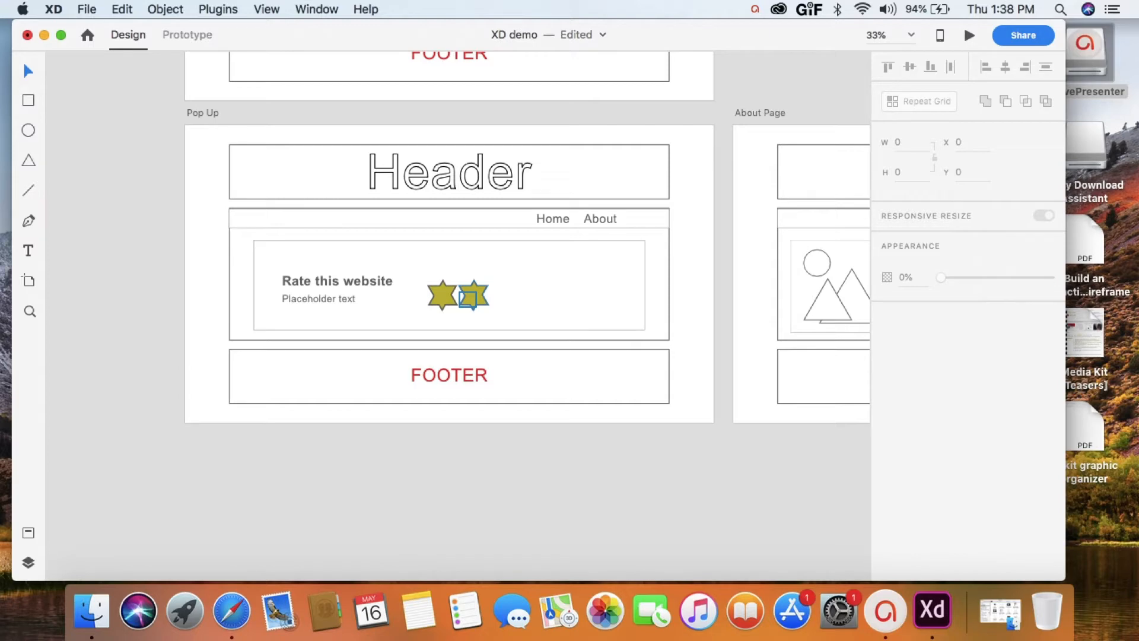
- Turn the two stars into a Repeat Grid and extend it horizontally to about 549 wide for four and a half stars
{"action": "left_click", "coordinate": [468, 299]}
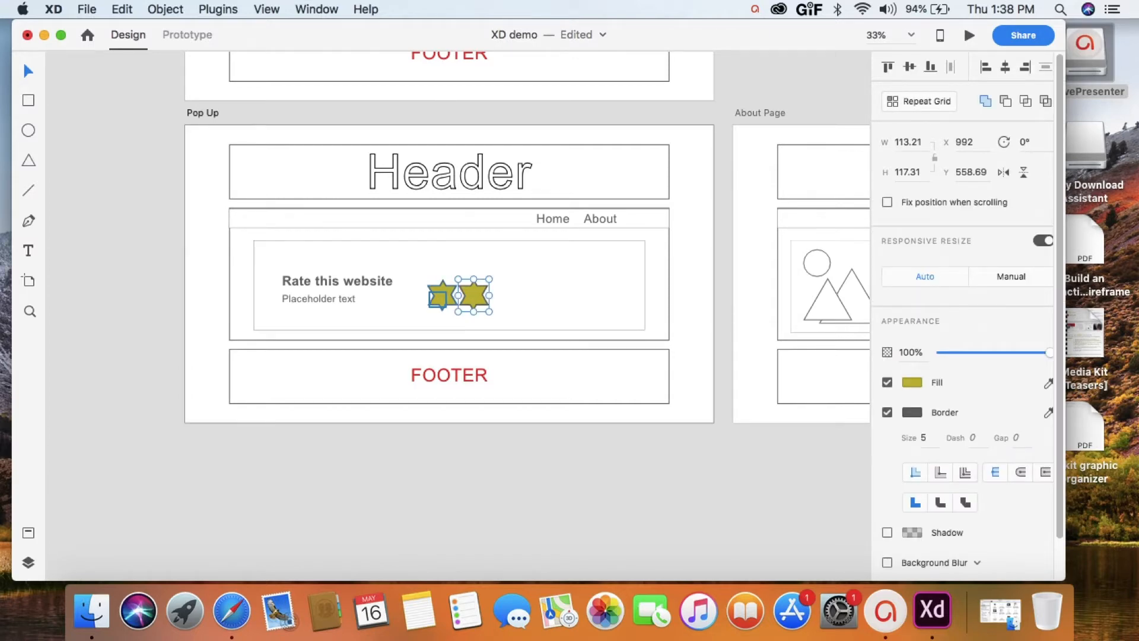
{"action": "left_click", "coordinate": [437, 298], "text": "shift"}
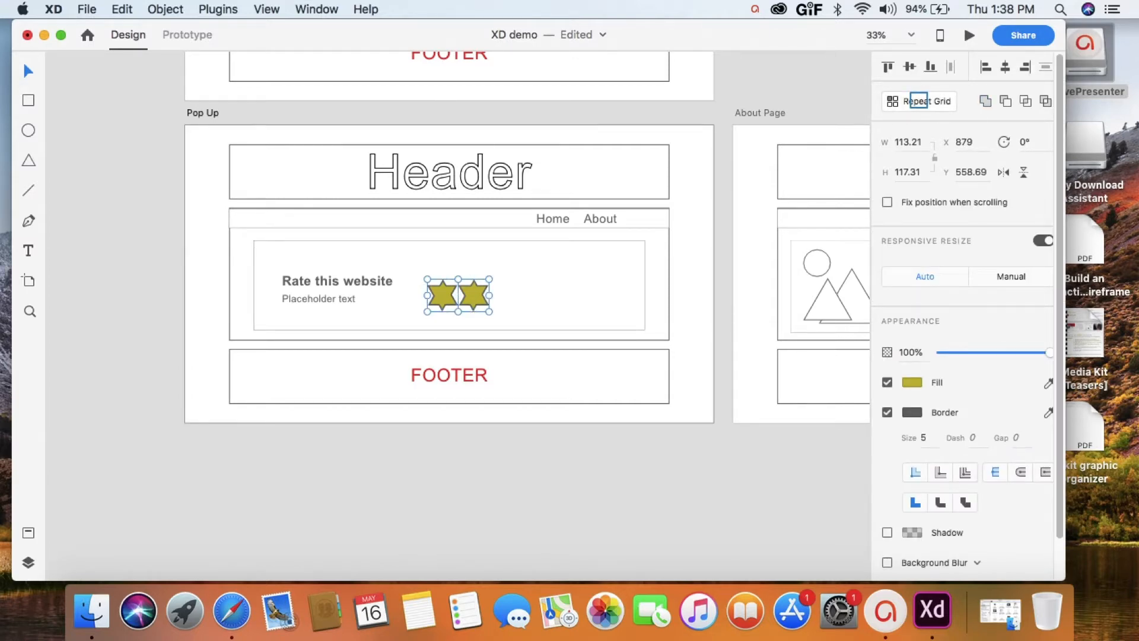
{"action": "left_click", "coordinate": [918, 101]}
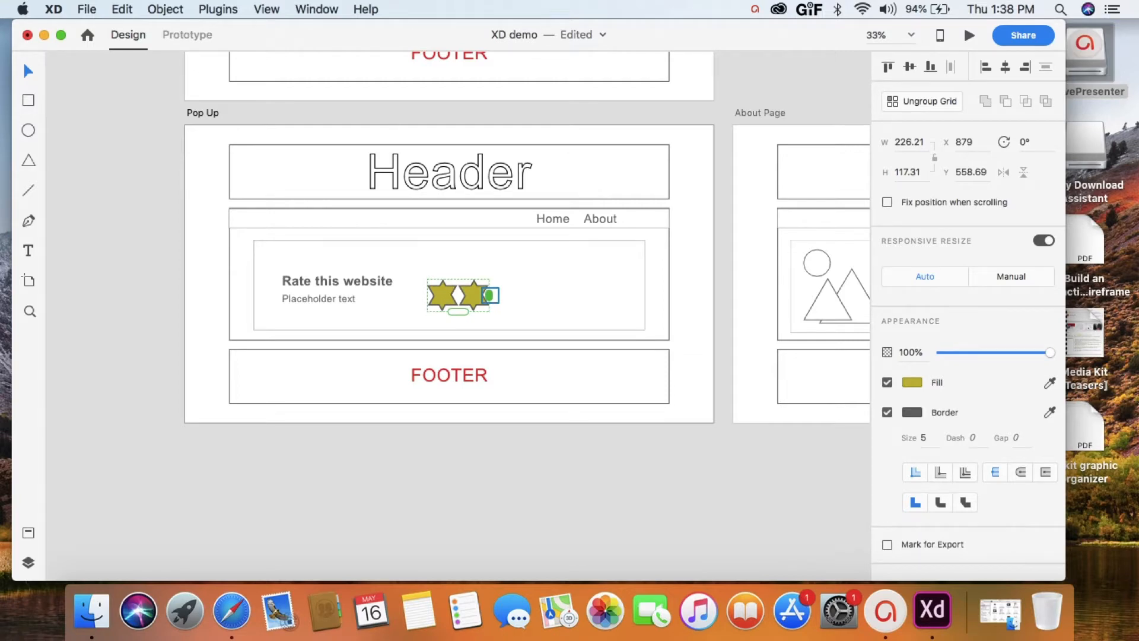
{"action": "left_click_drag", "start_coordinate": [490, 295], "coordinate": [579, 295]}
{"action": "right_click", "coordinate": [563, 461]}
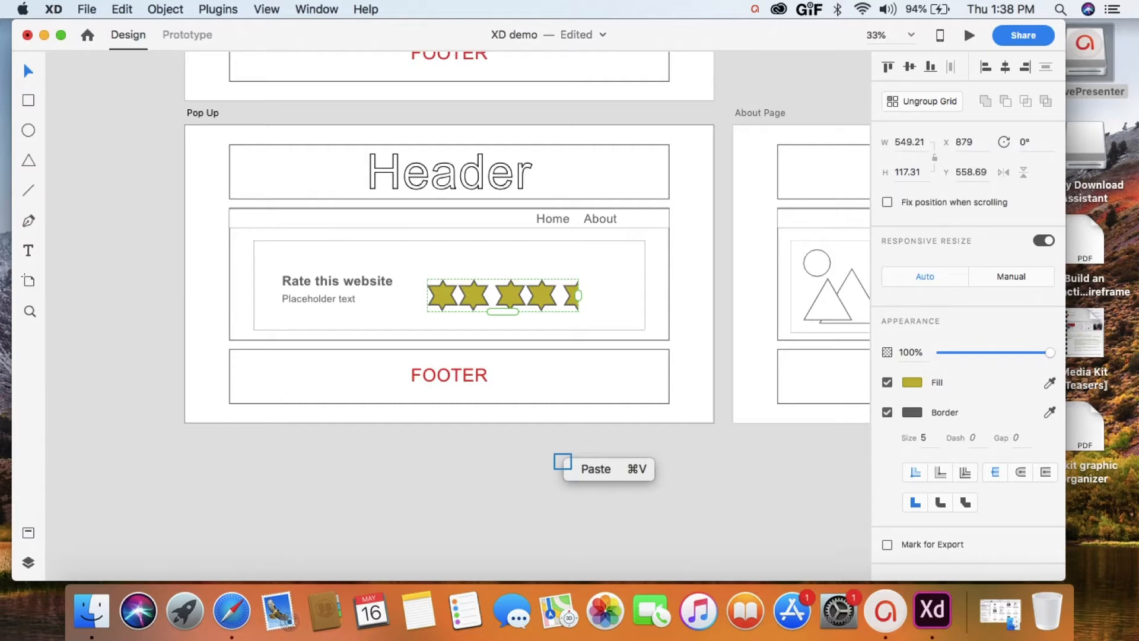
{"action": "left_click", "coordinate": [562, 461]}
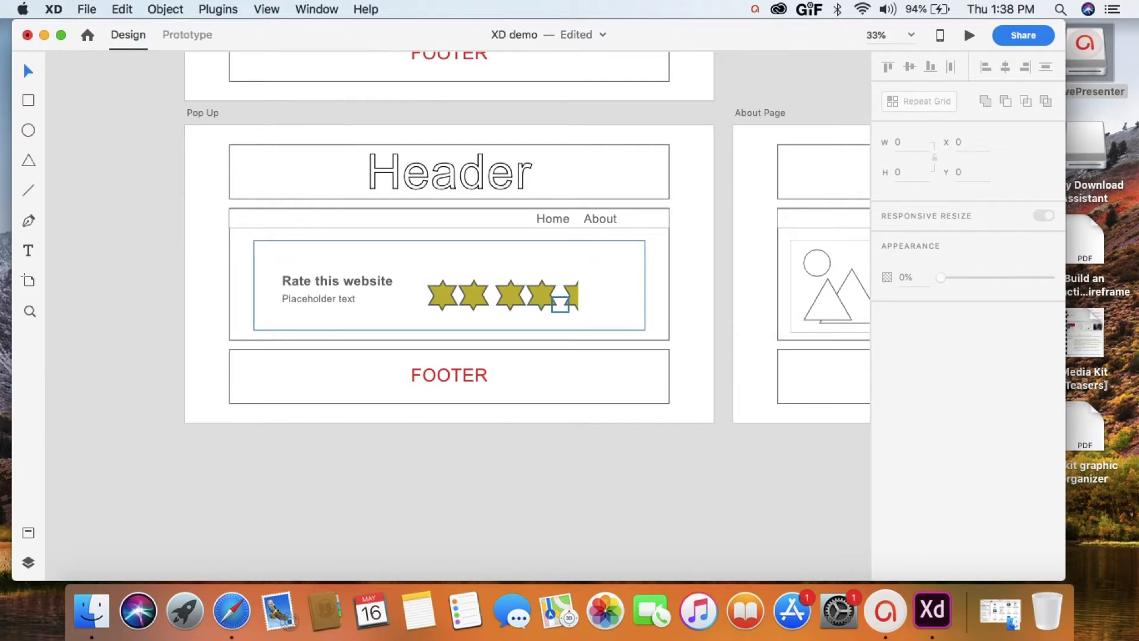
- Try to remove the sixth star by ungrouping the star grid and its last pair, and undo these changes
{"action": "left_click", "coordinate": [560, 302]}
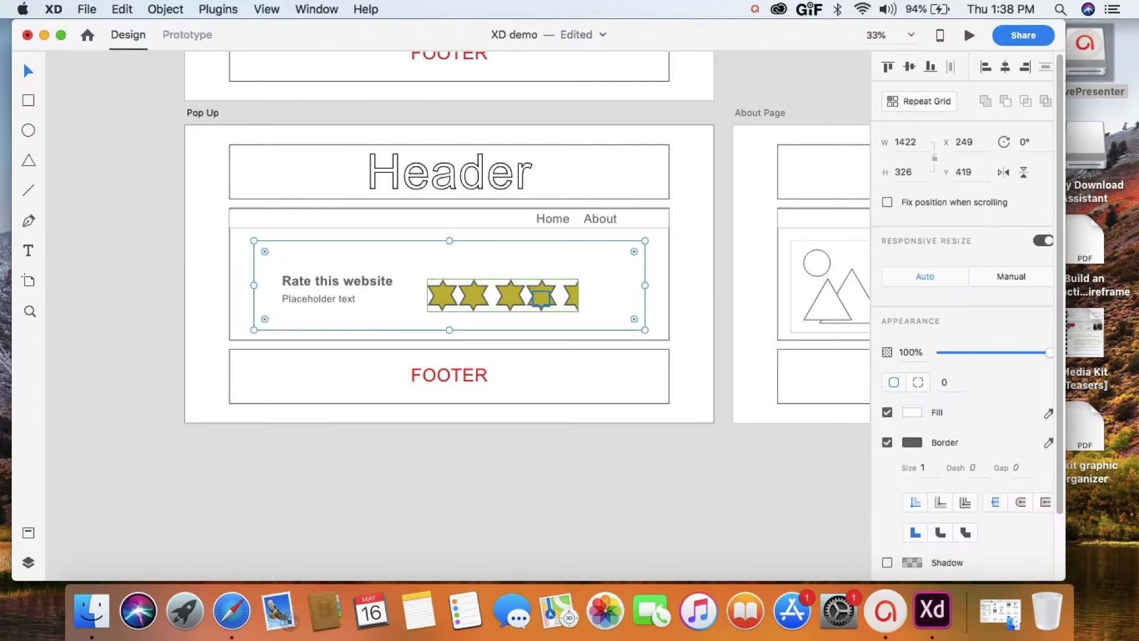
{"action": "double_click", "coordinate": [541, 297]}
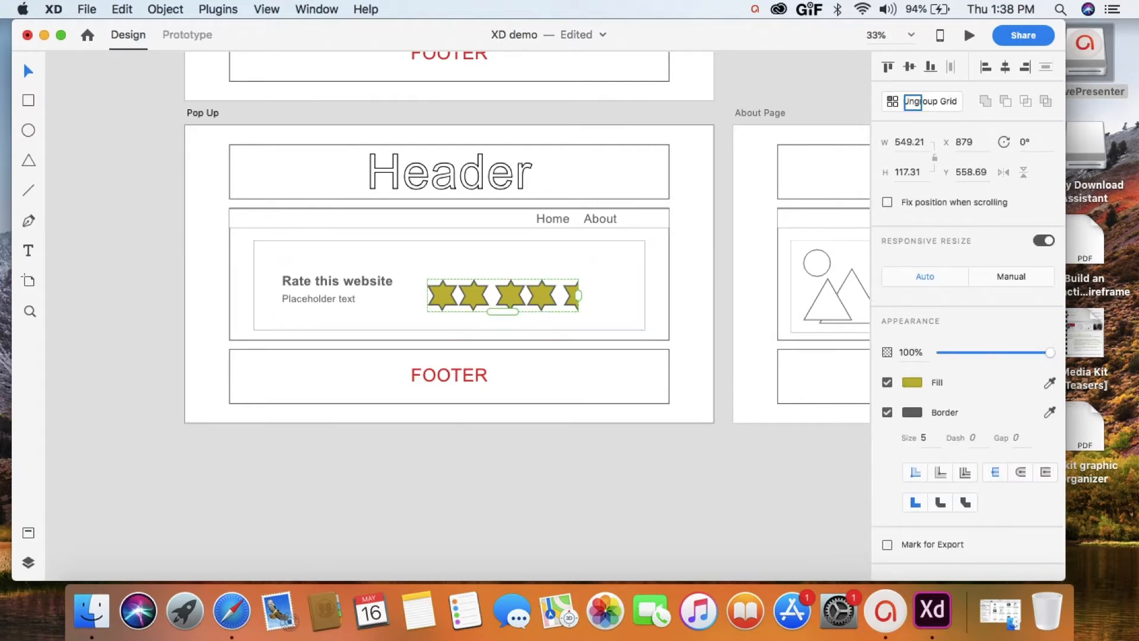
{"action": "left_click", "coordinate": [912, 102]}
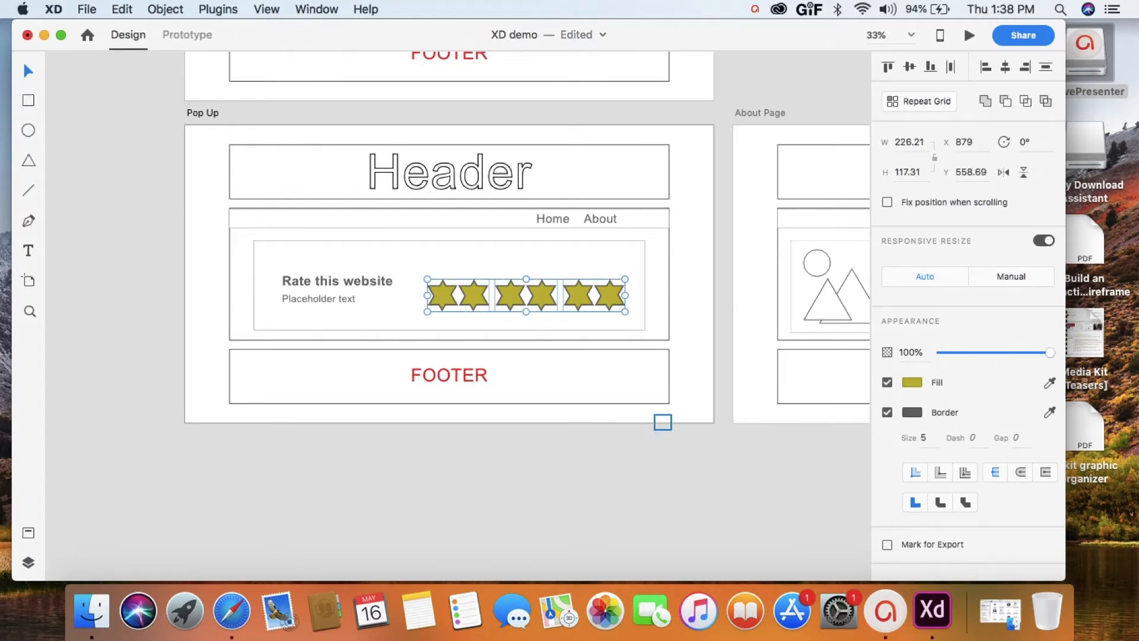
{"action": "left_click", "coordinate": [662, 422]}
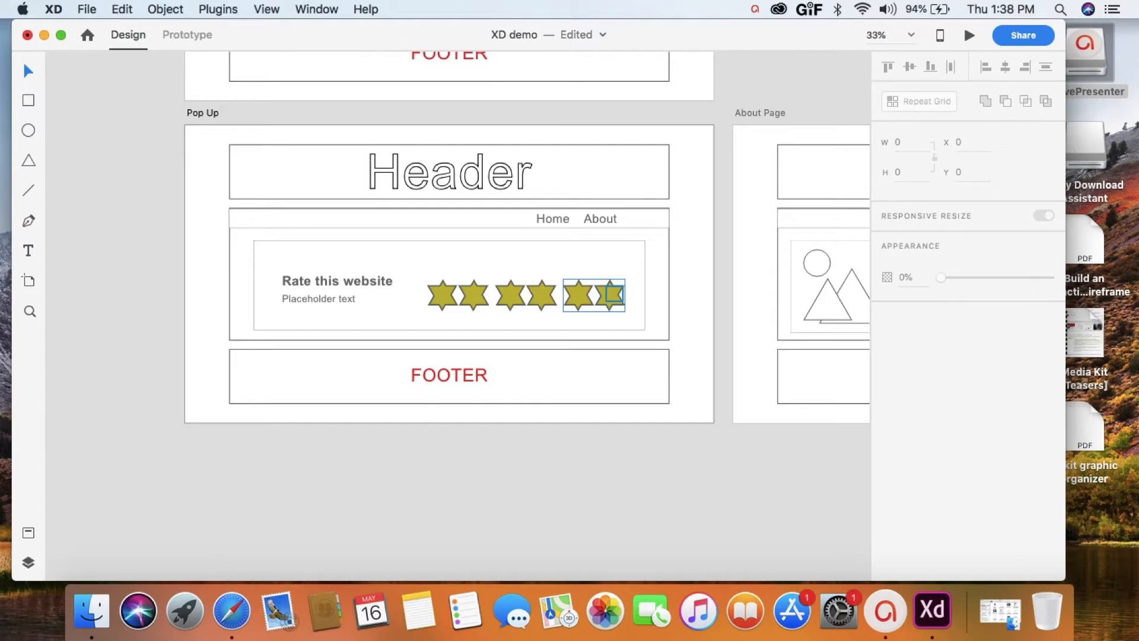
{"action": "right_click", "coordinate": [614, 295]}
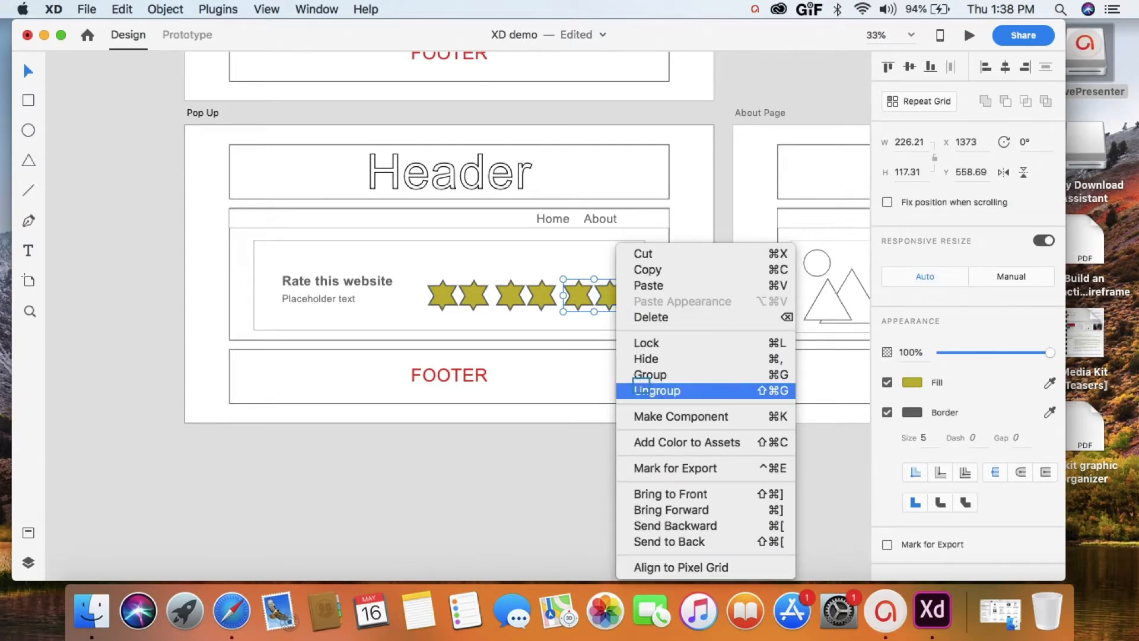
{"action": "left_click", "coordinate": [641, 389]}
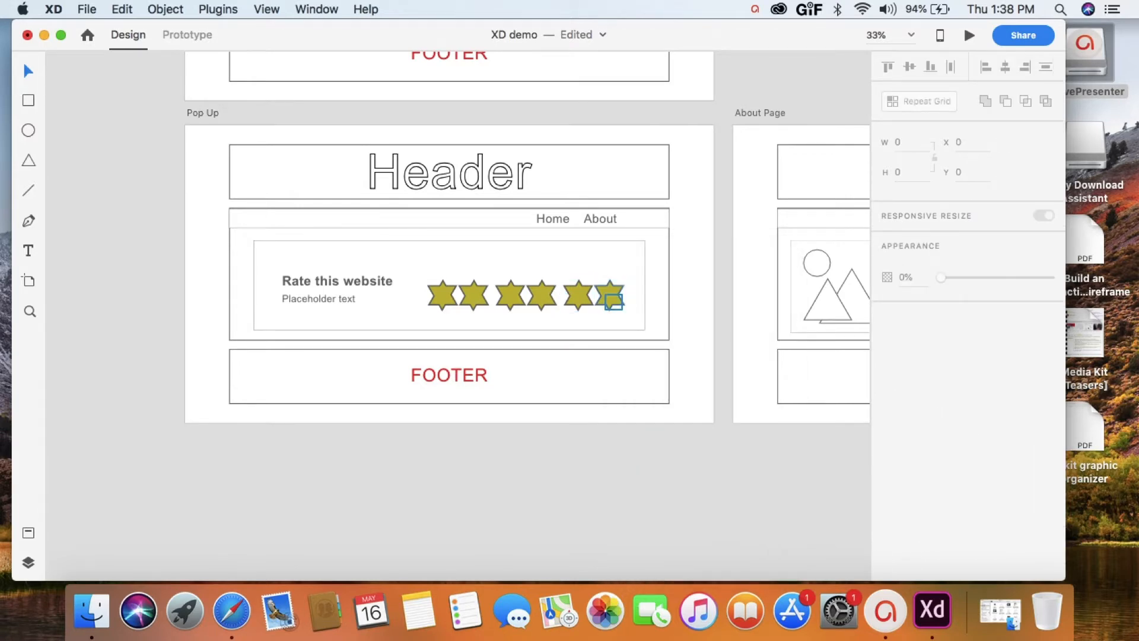
{"action": "key", "text": "super+z"}
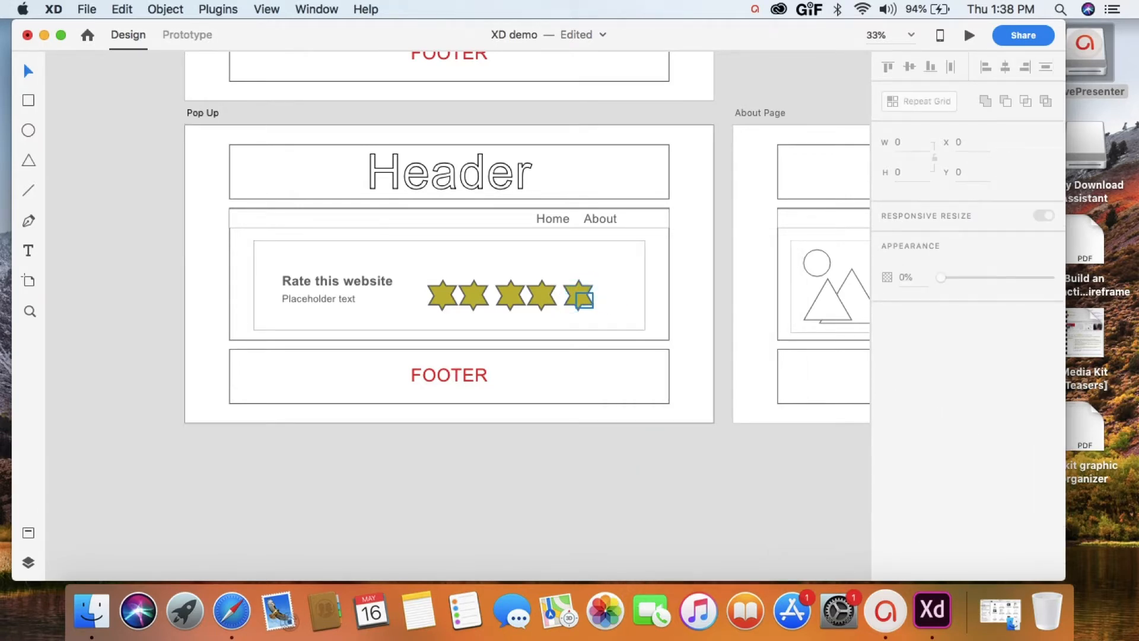
{"action": "left_click", "coordinate": [584, 300]}
{"action": "right_click", "coordinate": [599, 471]}
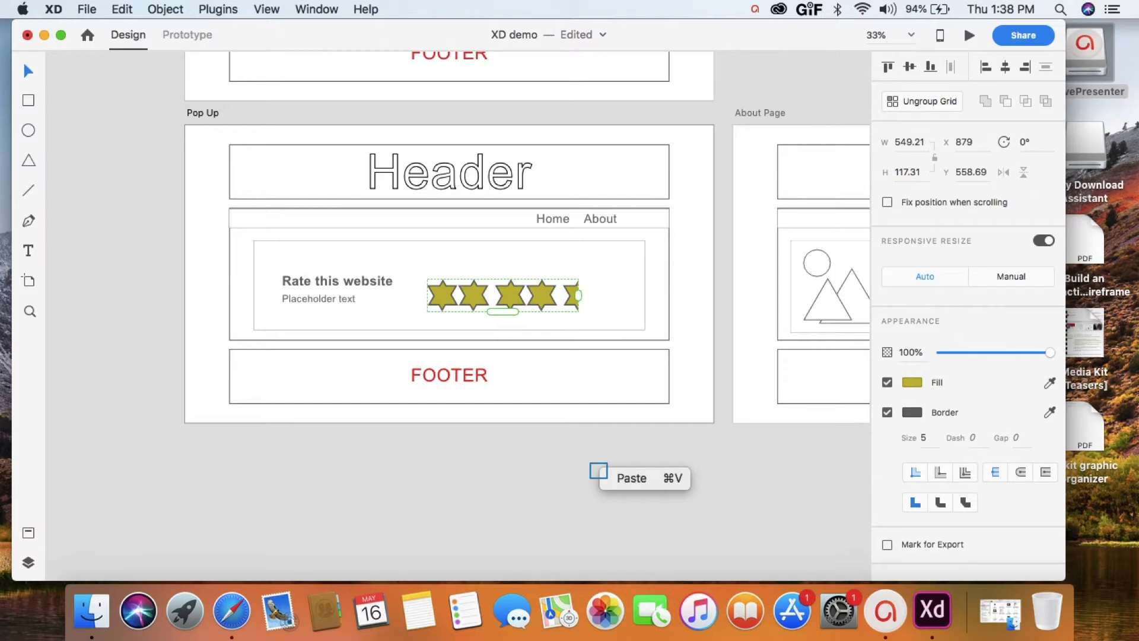
{"action": "left_click", "coordinate": [529, 463]}
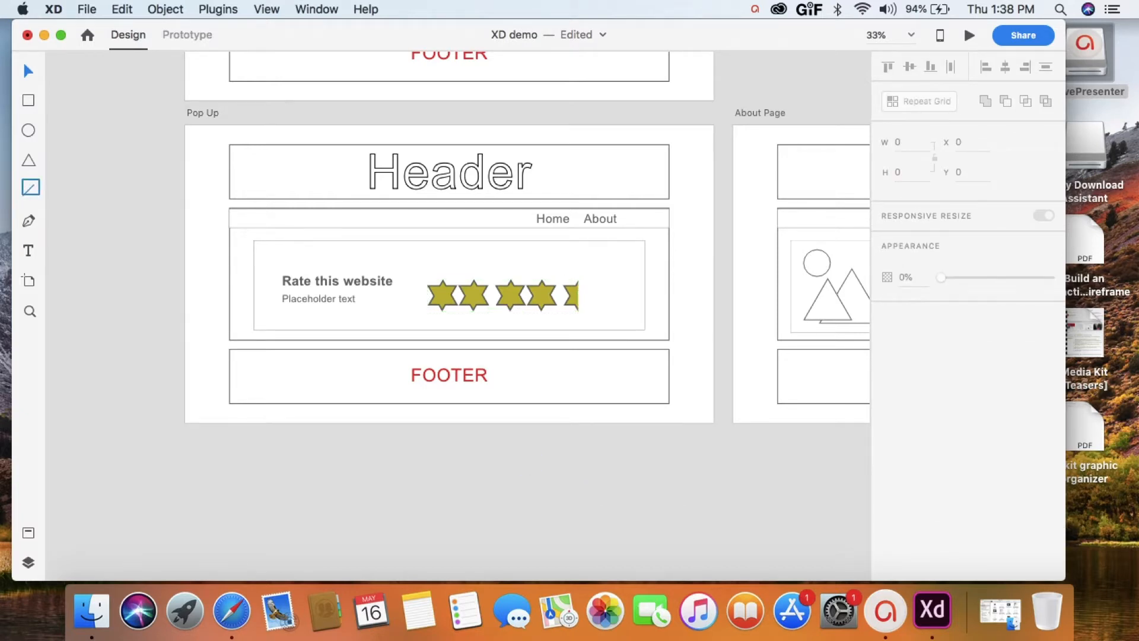
- In Prototype mode, link the Home Page's Button to the Pop Up artboard with a Tap trigger and a 0.3 s Dissolve transition
{"action": "left_click", "coordinate": [31, 187]}
{"action": "left_click", "coordinate": [184, 37]}
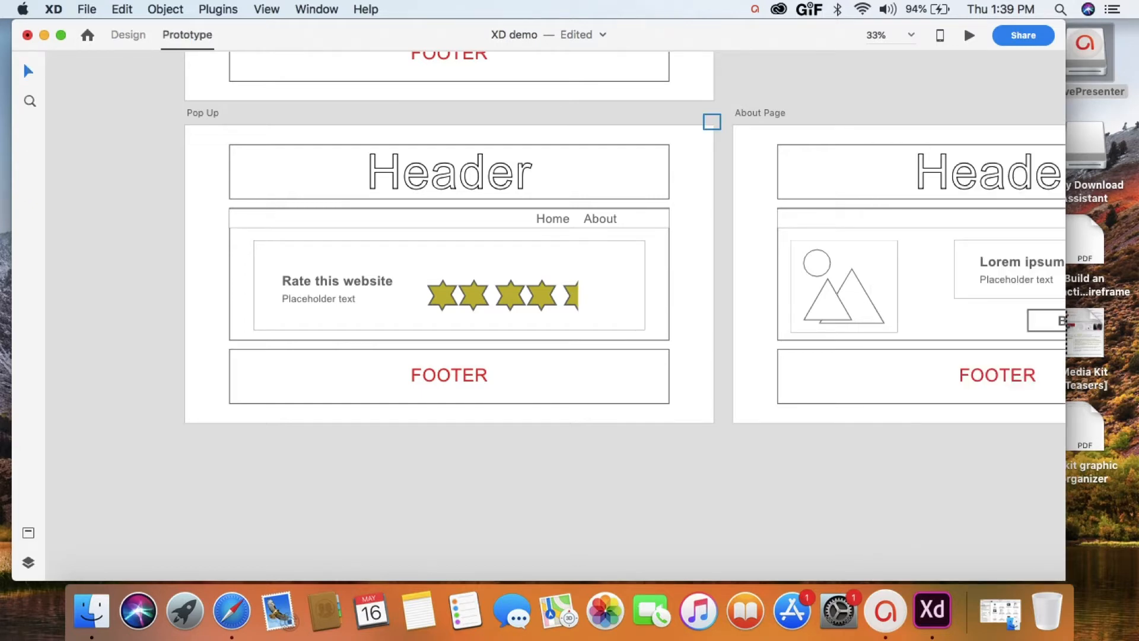
{"action": "scroll", "coordinate": [552, 314], "scroll_direction": "up", "scroll_amount": 5}
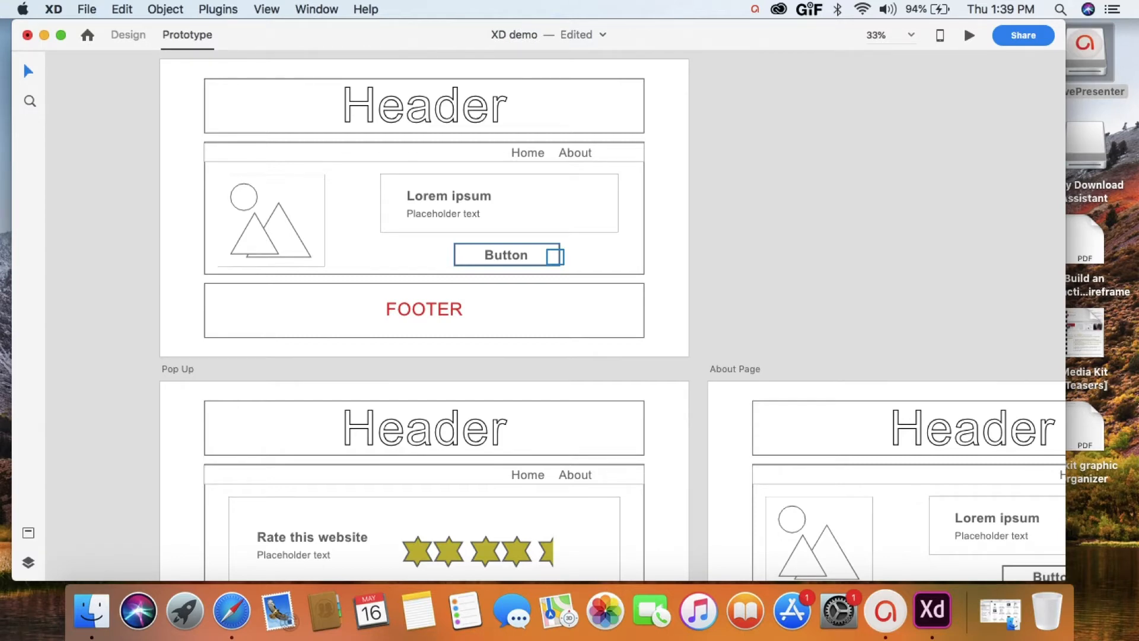
{"action": "left_click", "coordinate": [555, 256]}
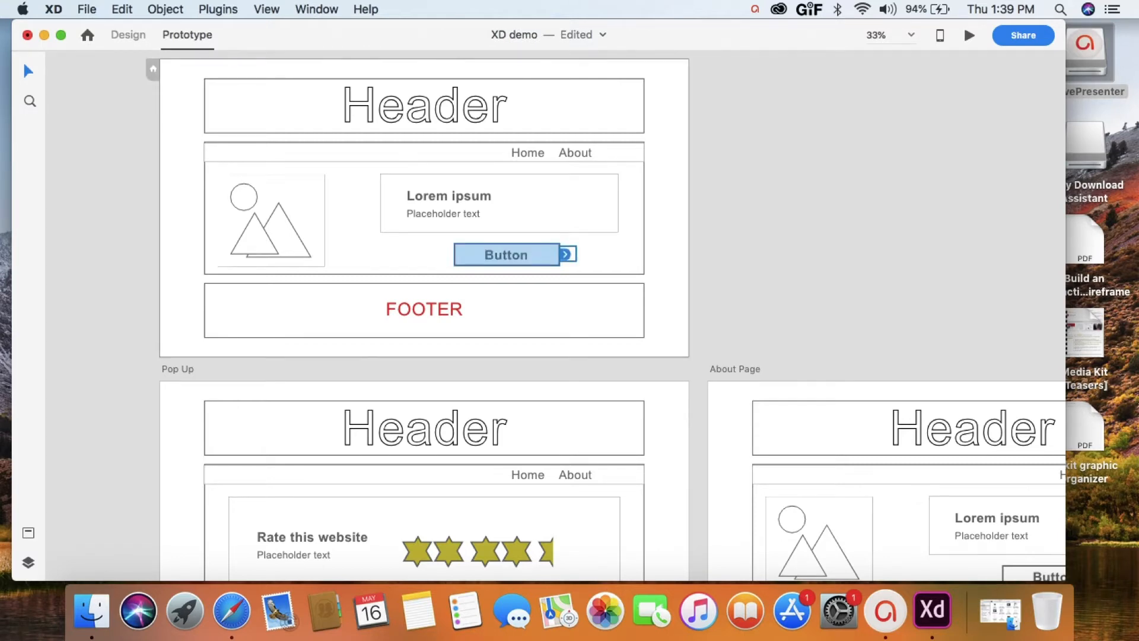
{"action": "left_click_drag", "start_coordinate": [567, 254], "coordinate": [424, 376]}
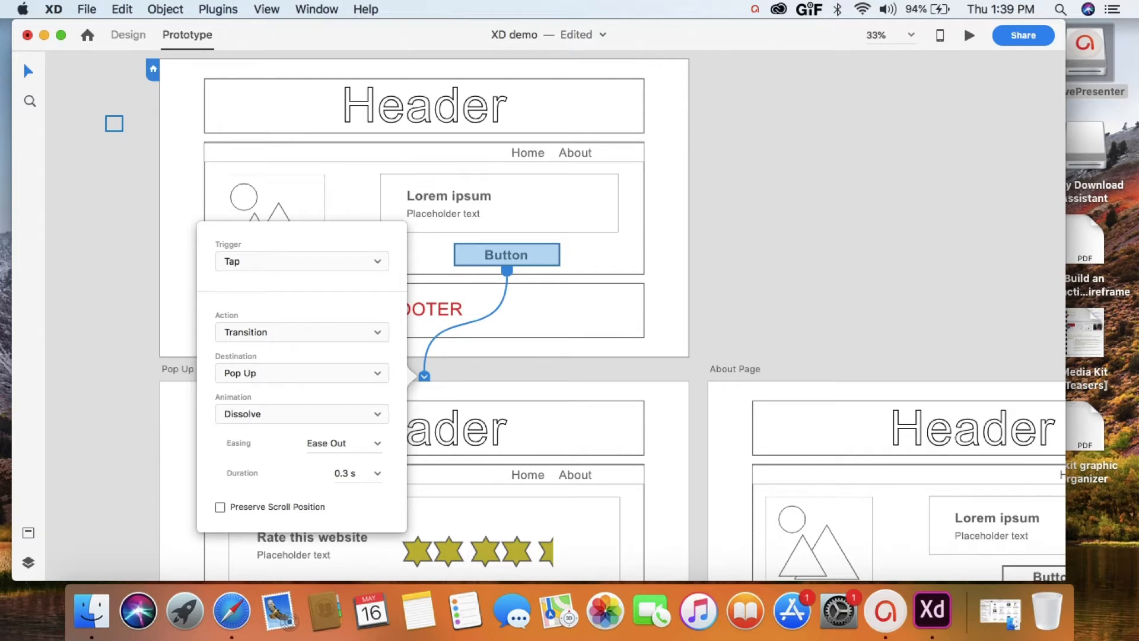
{"action": "left_click", "coordinate": [679, 477]}
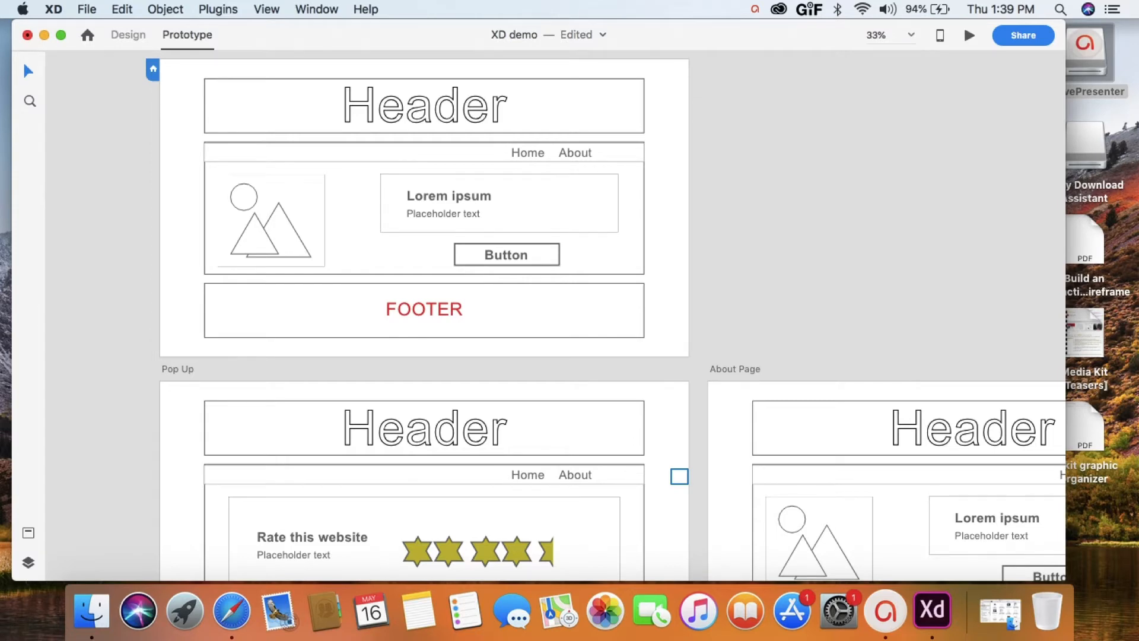
- Preview the prototype, test the Home Page Button's link to the Pop Up, and close the preview
{"action": "scroll", "coordinate": [680, 477], "scroll_direction": "down", "scroll_amount": 5}
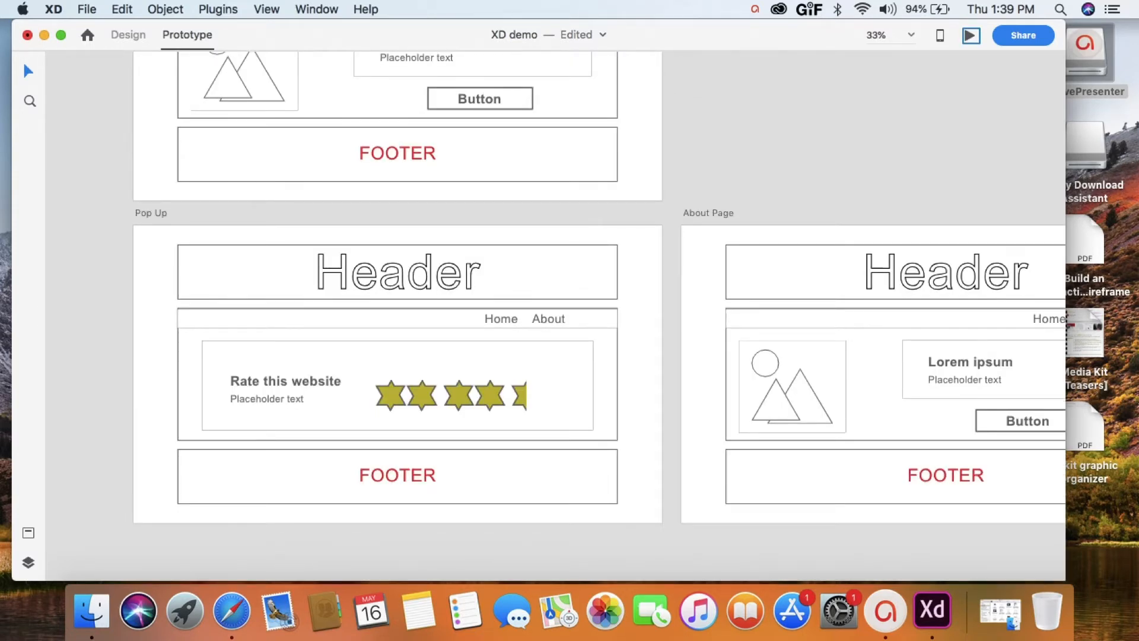
{"action": "key", "text": "super+Return"}
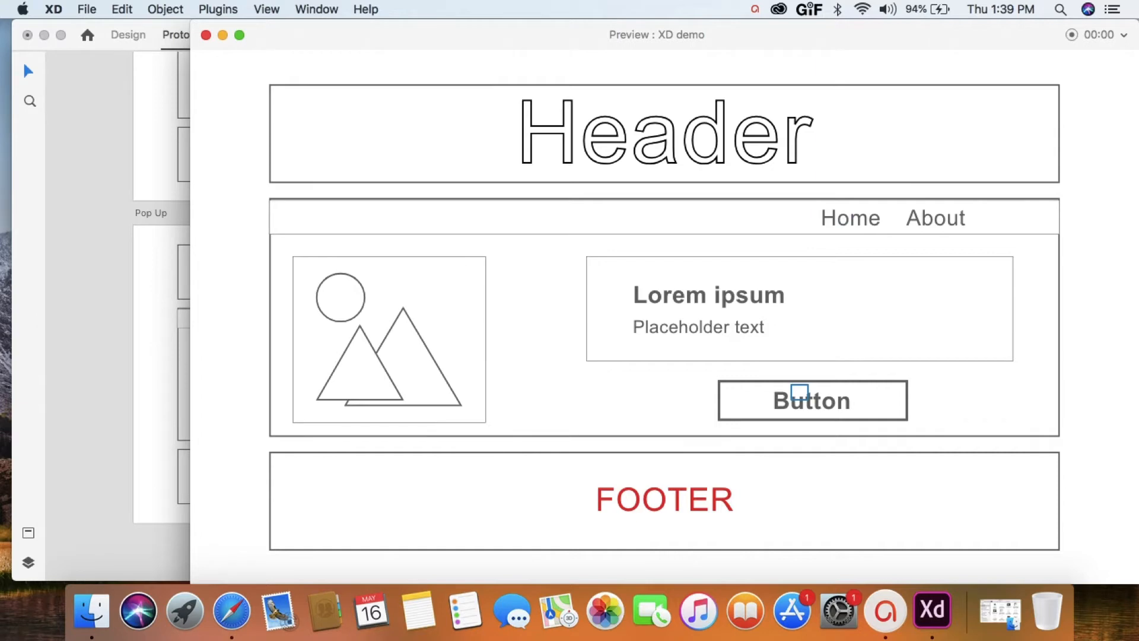
{"action": "left_click", "coordinate": [799, 392]}
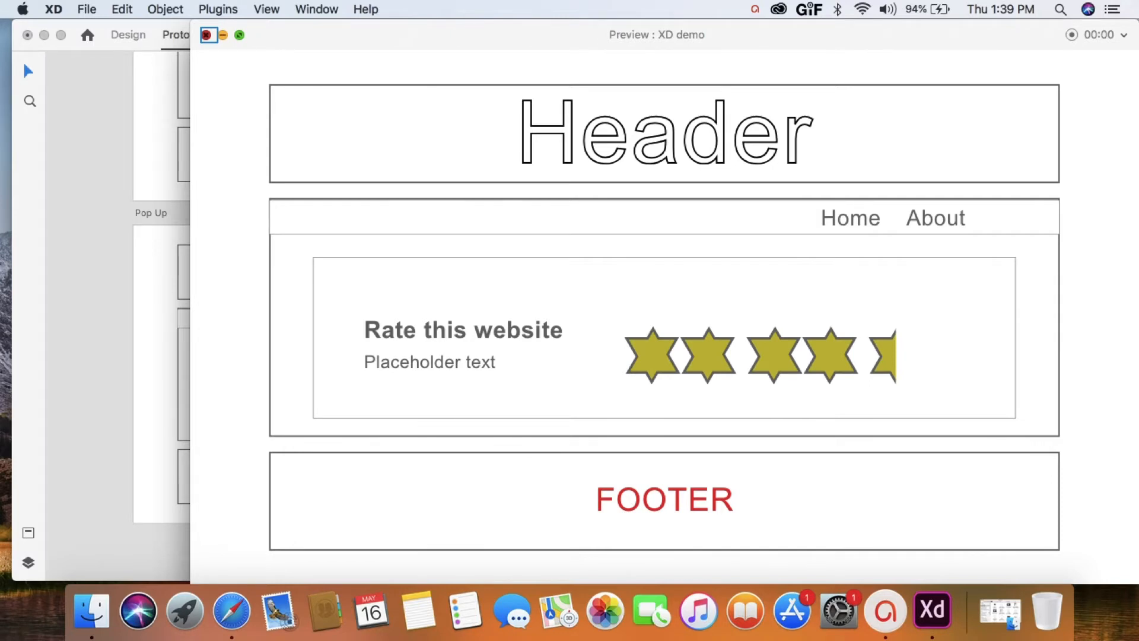
{"action": "left_click", "coordinate": [206, 34]}
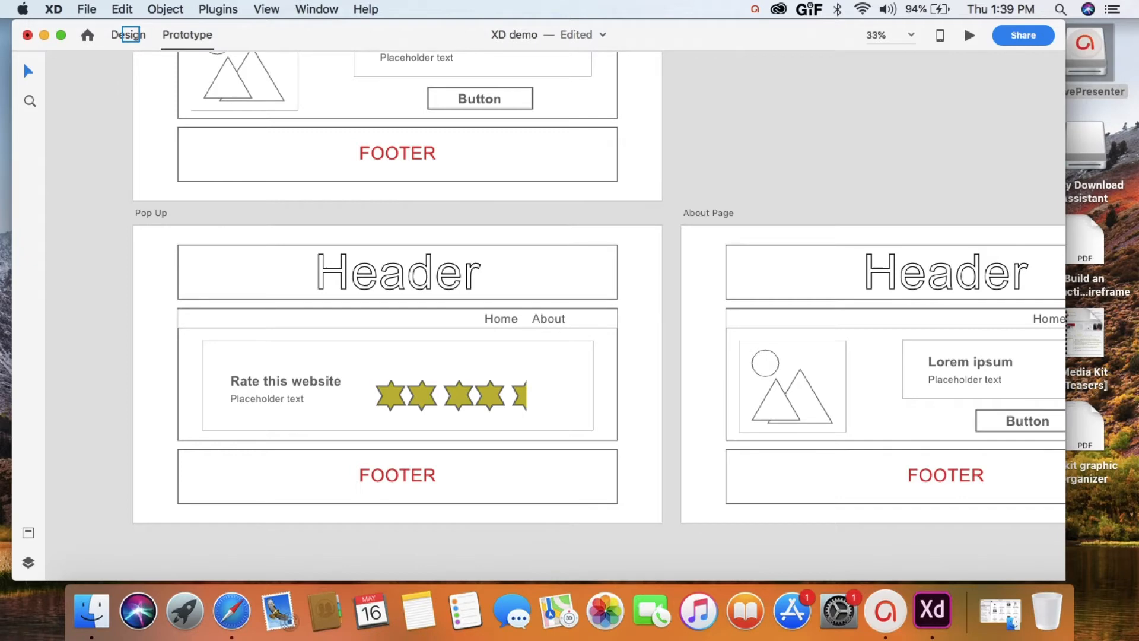
- In Design mode, draw two crossing lines as an X about 32 by 41 in the rating box's upper-right corner
{"action": "left_click", "coordinate": [129, 34]}
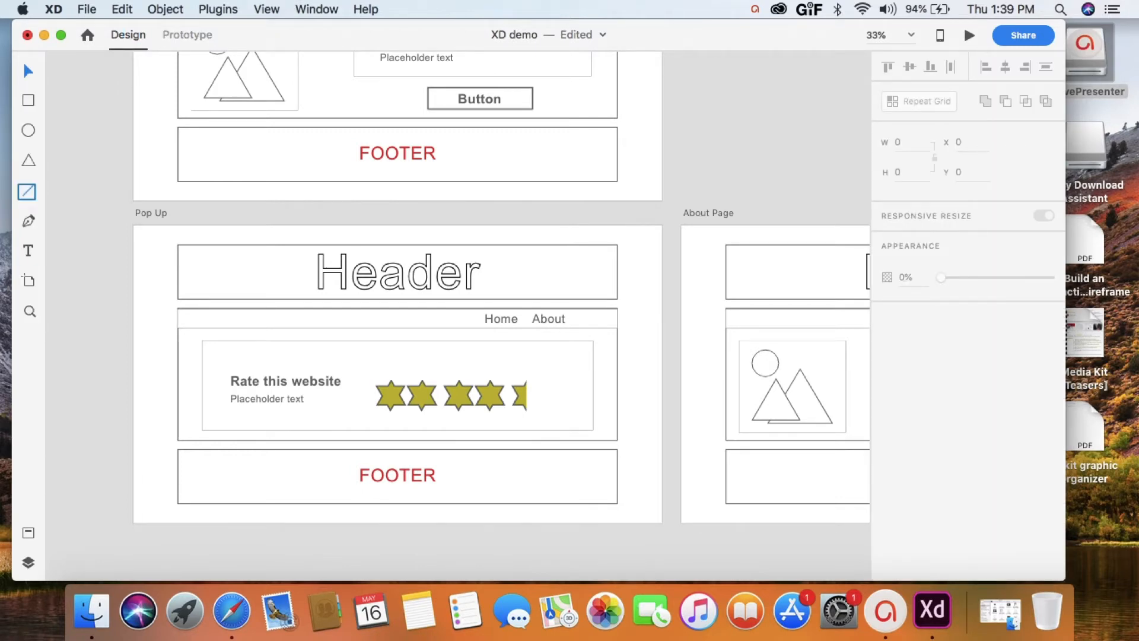
{"action": "left_click", "coordinate": [26, 192]}
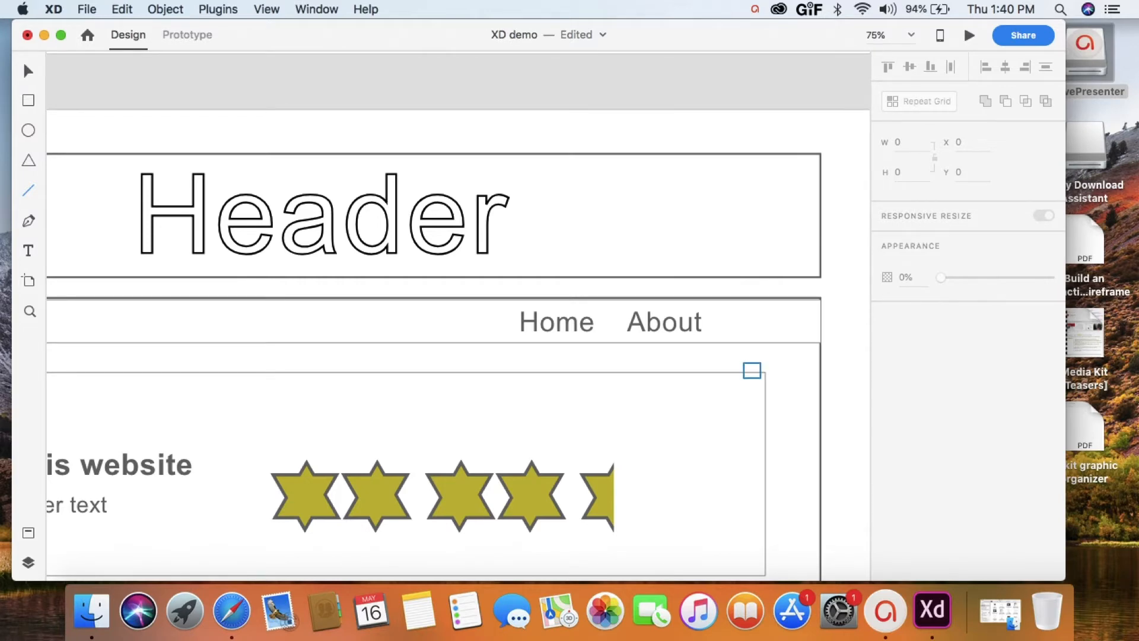
{"action": "key", "text": "v"}
{"action": "scroll", "coordinate": [598, 380], "scroll_direction": "down", "scroll_amount": 5}
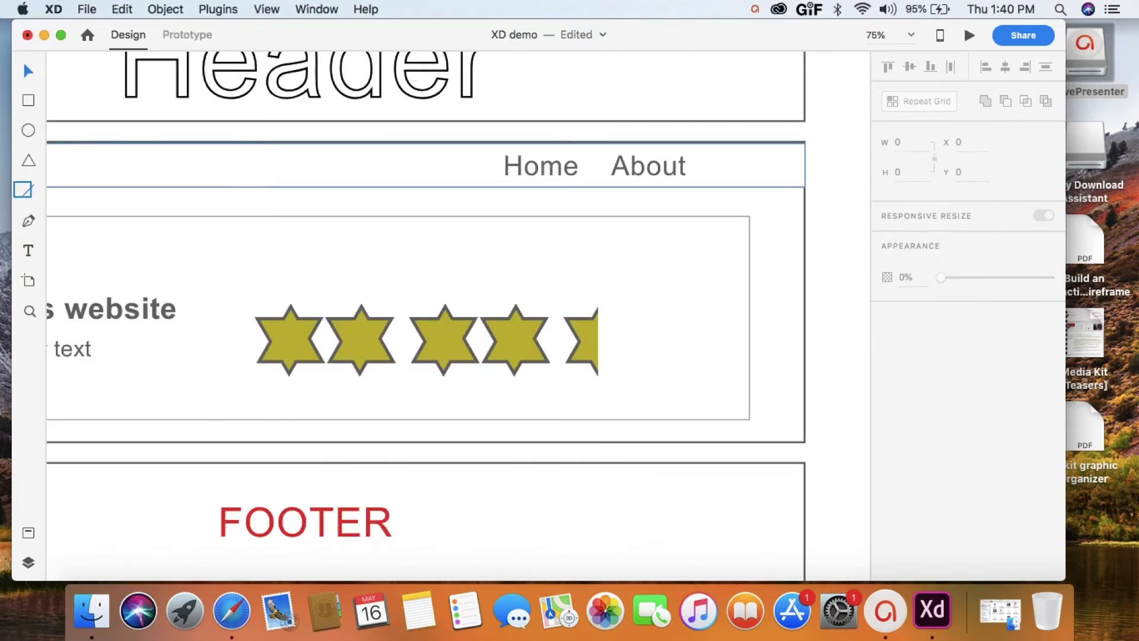
{"action": "left_click", "coordinate": [24, 190]}
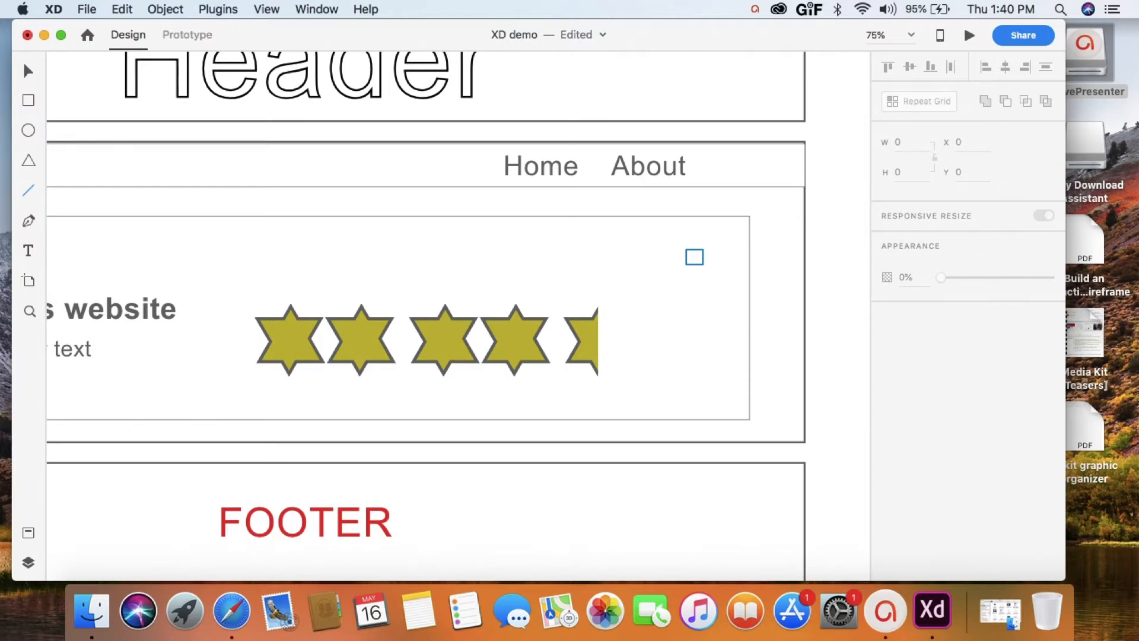
{"action": "left_click_drag", "start_coordinate": [694, 257], "coordinate": [715, 233]}
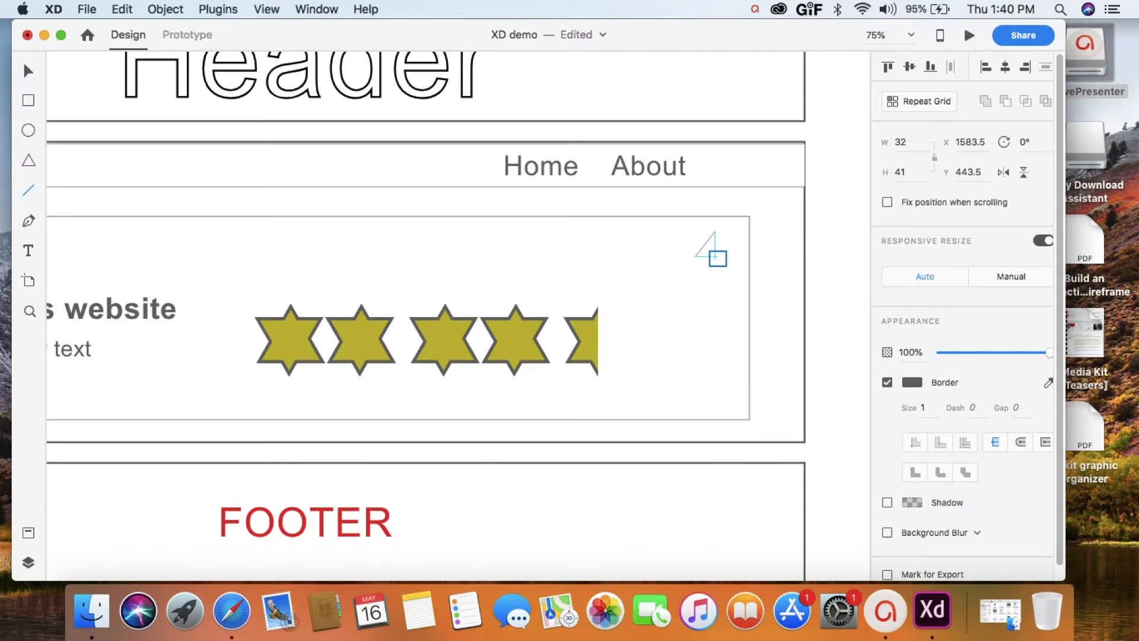
{"action": "left_click_drag", "start_coordinate": [715, 257], "coordinate": [695, 231]}
- Set the border size of the X's lines to 5 and group them
{"action": "left_click", "coordinate": [924, 408]}
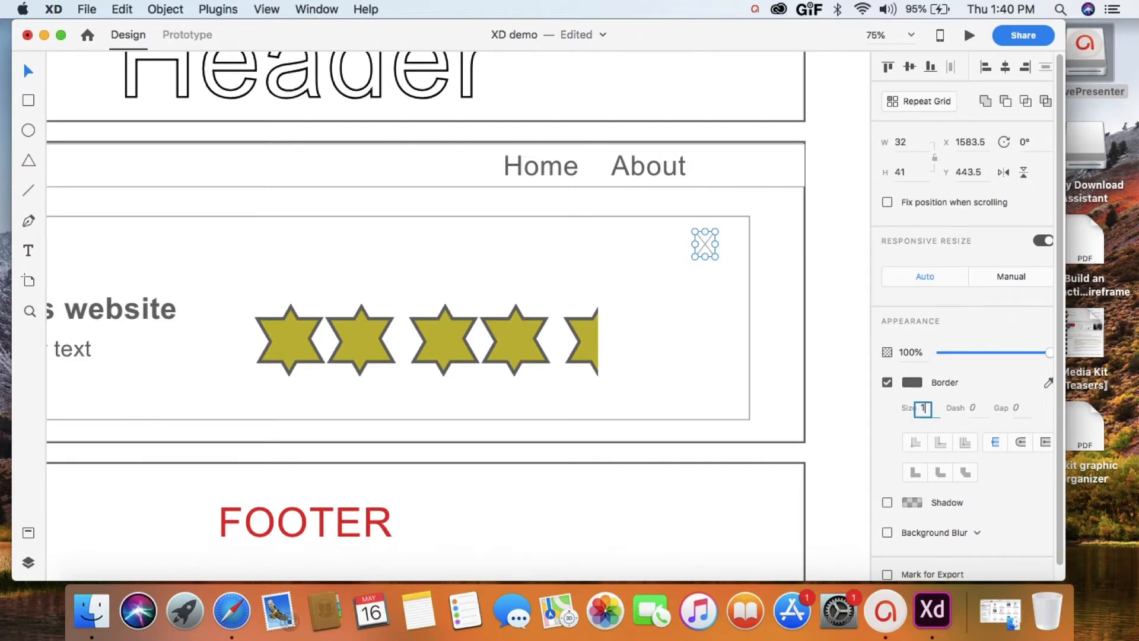
{"action": "type", "text": "5"}
{"action": "key", "text": "Return"}
{"action": "right_click", "coordinate": [705, 244]}
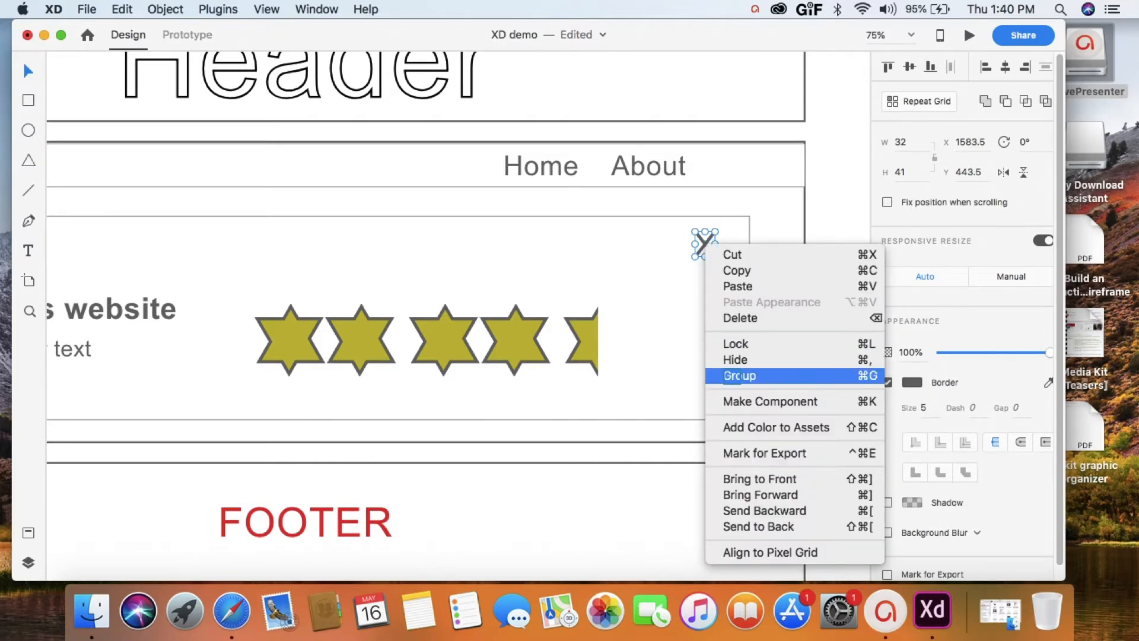
{"action": "left_click", "coordinate": [740, 375]}
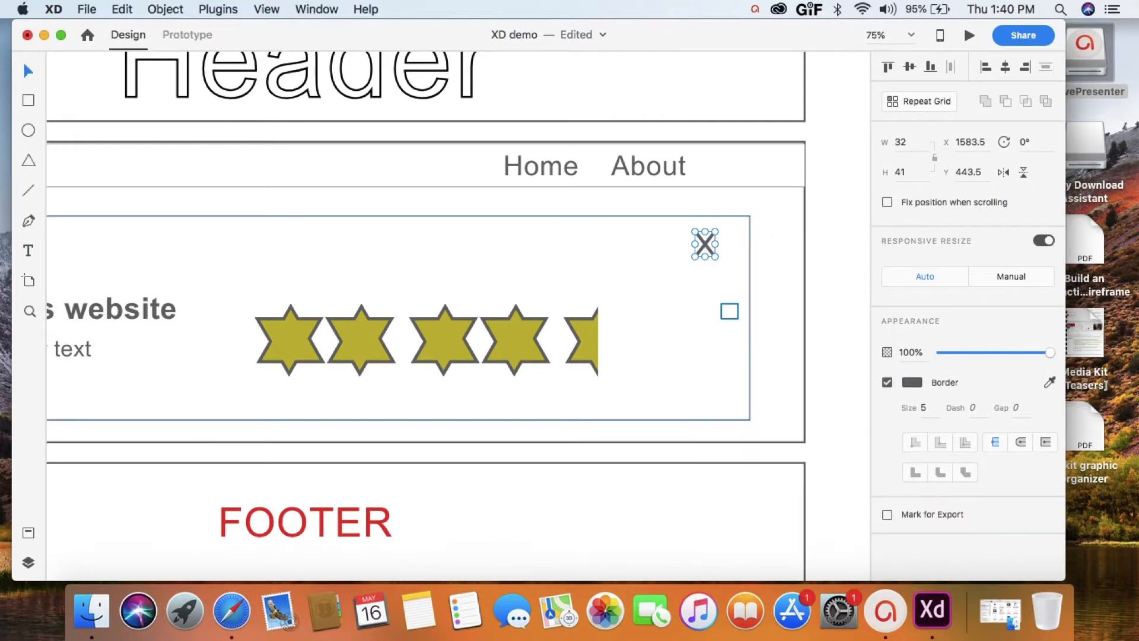
- In Prototype mode, link the X in the Pop Up to the About Page with a Tap trigger and a Dissolve transition
{"action": "left_click", "coordinate": [729, 310]}
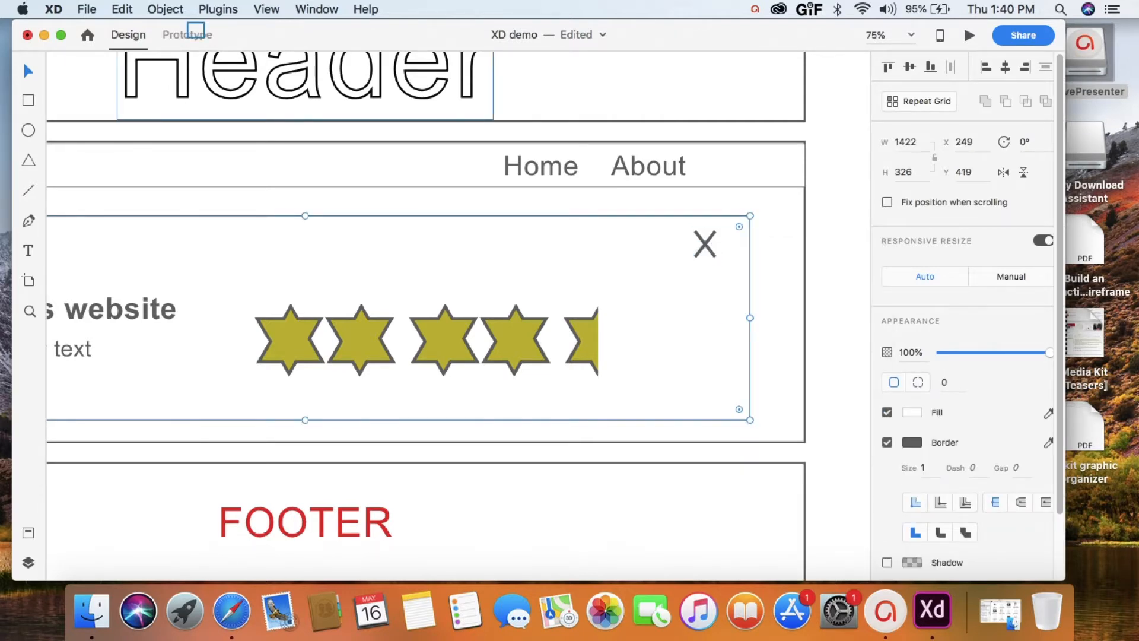
{"action": "left_click", "coordinate": [188, 35]}
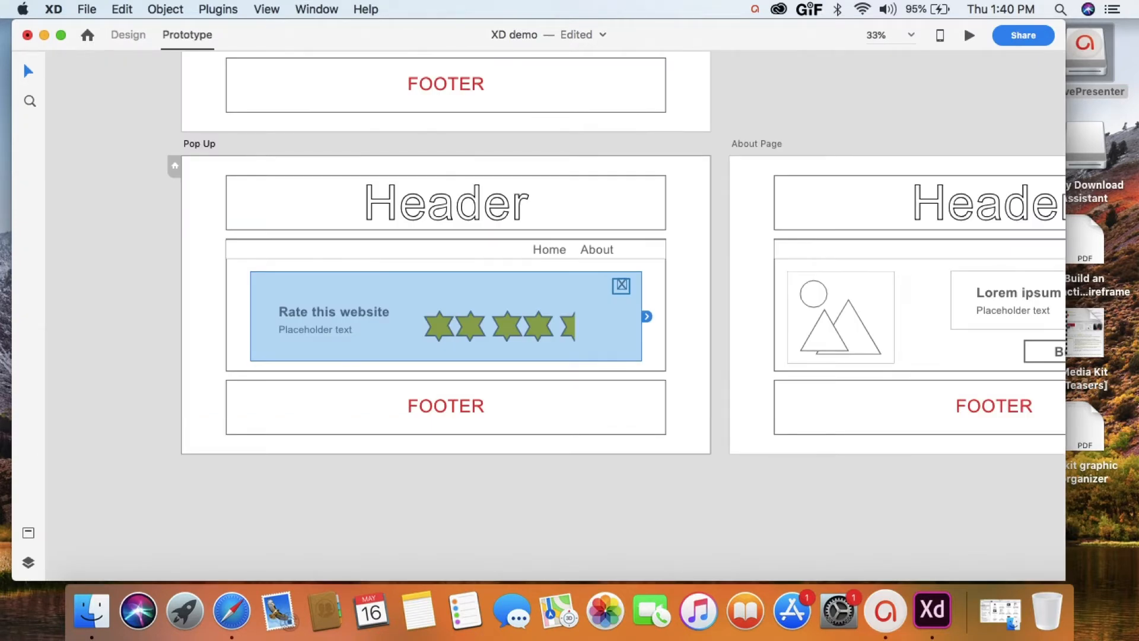
{"action": "left_click", "coordinate": [621, 286]}
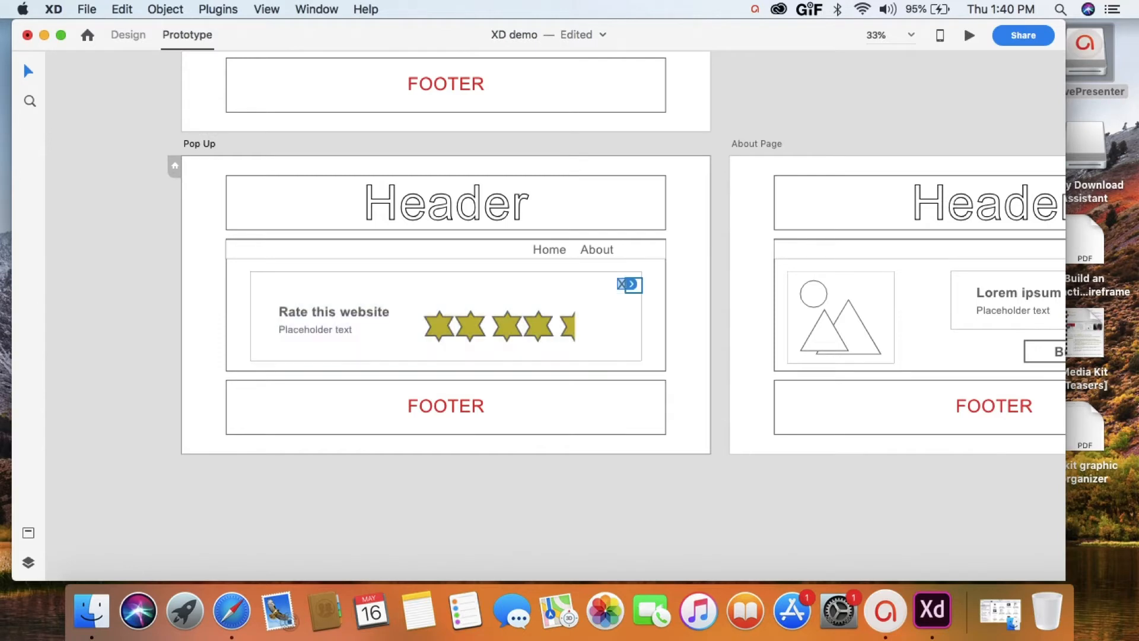
{"action": "left_click_drag", "start_coordinate": [633, 285], "coordinate": [860, 296]}
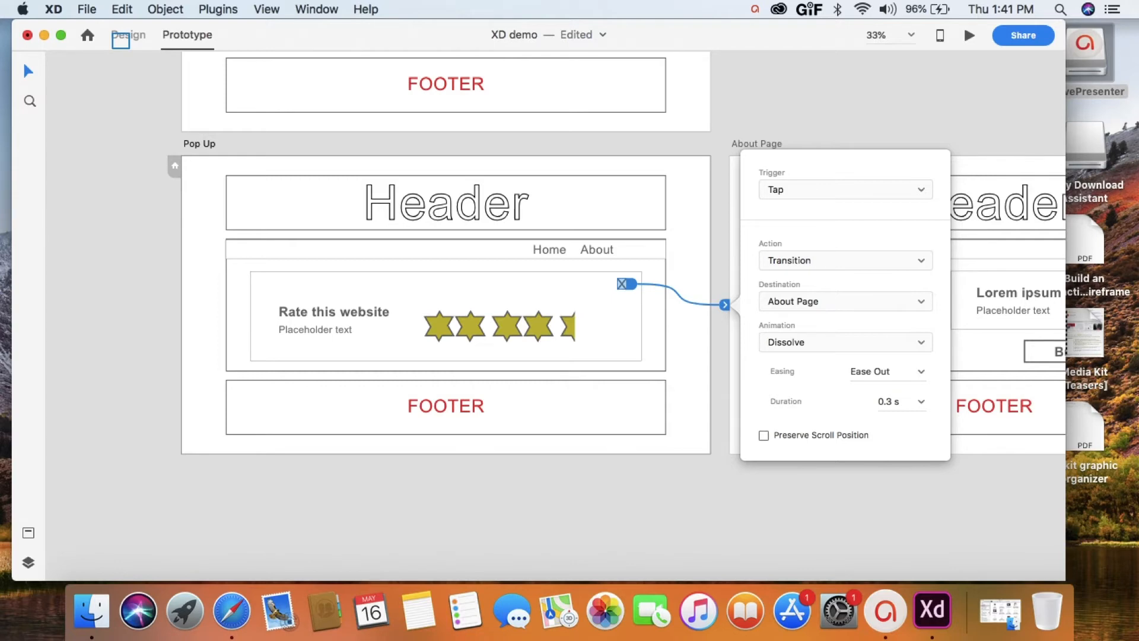
- In Design mode, draw a rectangle about 191 by 47 in the lower-right corner of the Pop Up's rating box
{"action": "left_click", "coordinate": [128, 35]}
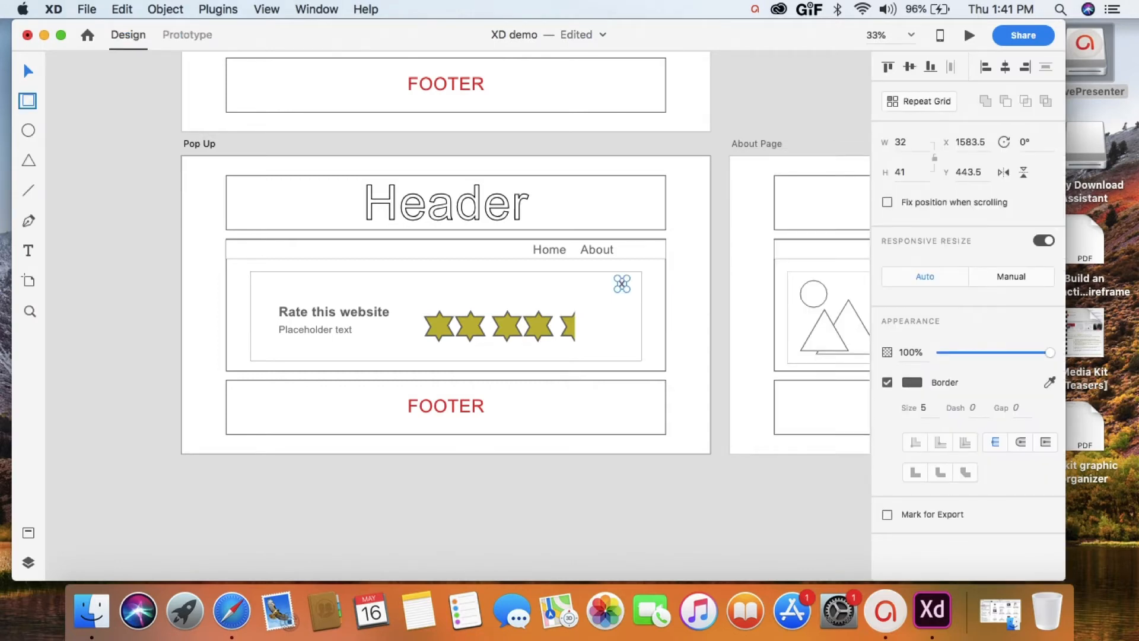
{"action": "left_click_drag", "start_coordinate": [580, 331], "coordinate": [597, 348]}
{"action": "left_click_drag", "start_coordinate": [587, 340], "coordinate": [642, 354]}
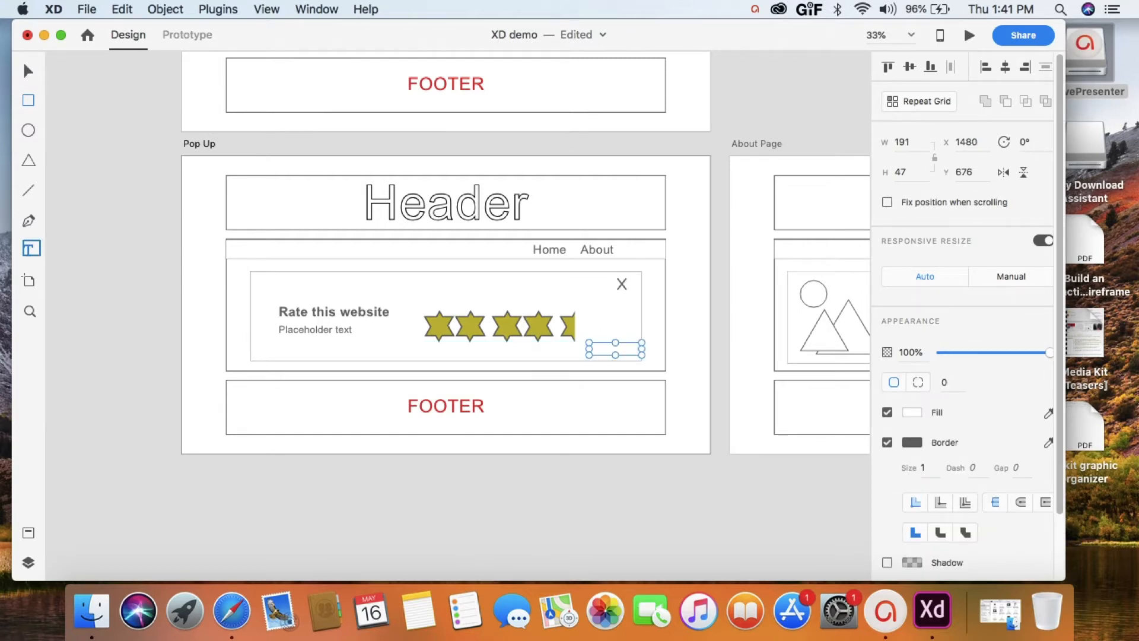
- Add the text "Submit" at the new small rectangle in the Pop Up
{"action": "left_click", "coordinate": [31, 248]}
{"action": "left_click", "coordinate": [599, 354]}
{"action": "type", "text": "Submit"}
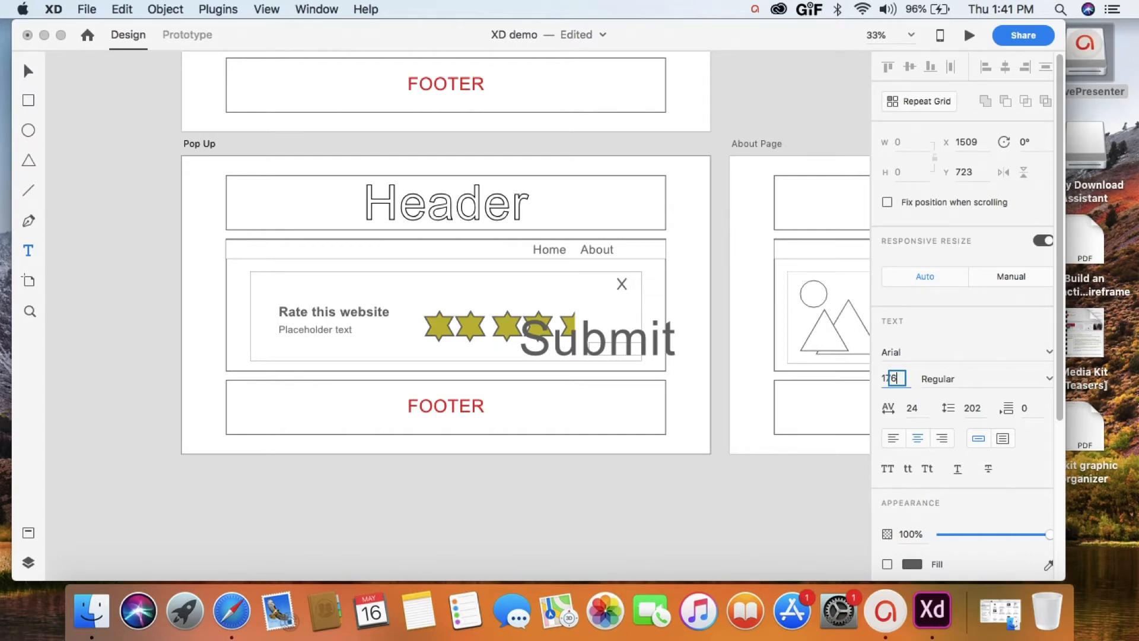
- Try to set the Submit text to font size 30 and Bold while still editing it
{"action": "key", "text": "BackSpace"}
{"action": "key", "text": "BackSpace"}
{"action": "key", "text": "BackSpace"}
{"action": "type", "text": "30"}
{"action": "key", "text": "Tab"}
{"action": "key", "text": "space"}
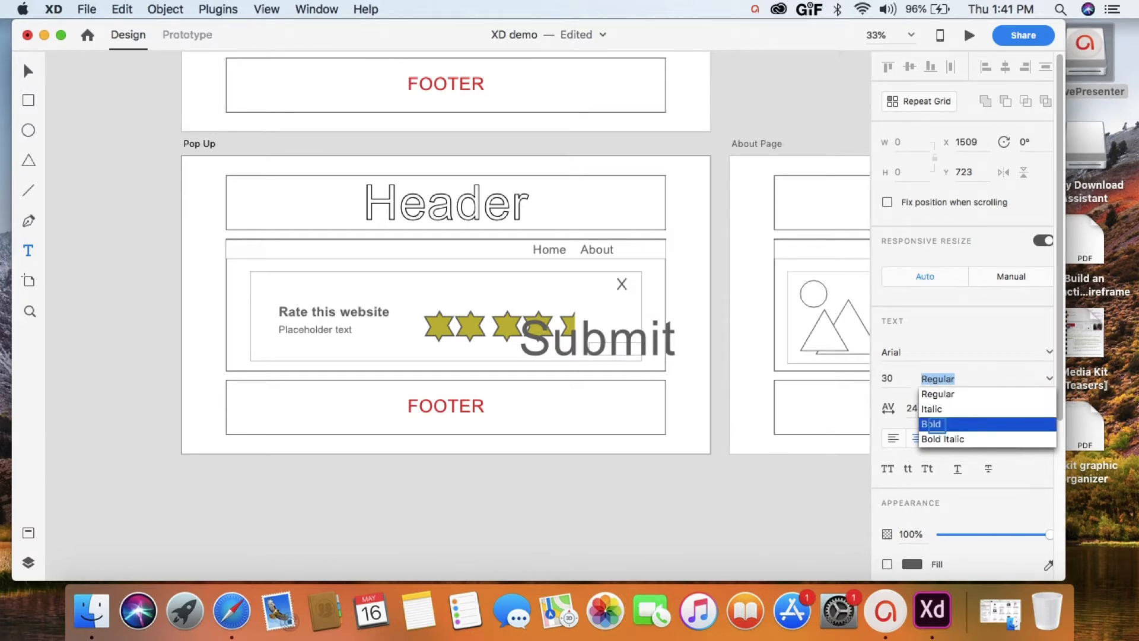
{"action": "left_click", "coordinate": [930, 423]}
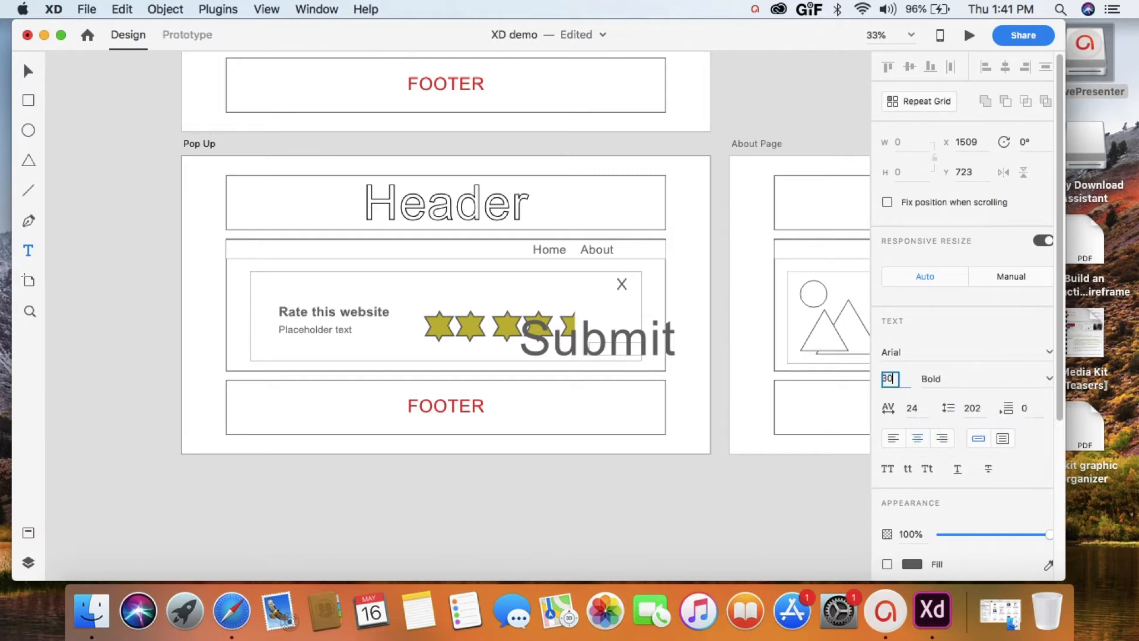
{"action": "key", "text": "Return"}
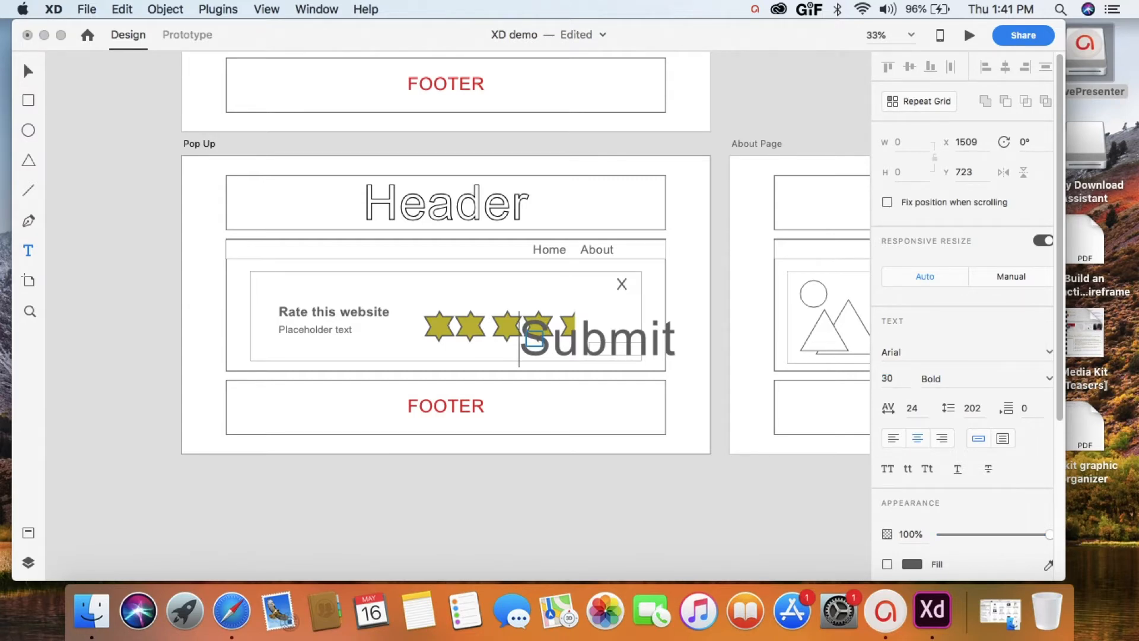
- Finish editing the Submit text, set its font size to 30, and turn on its fill
{"action": "left_click", "coordinate": [641, 349]}
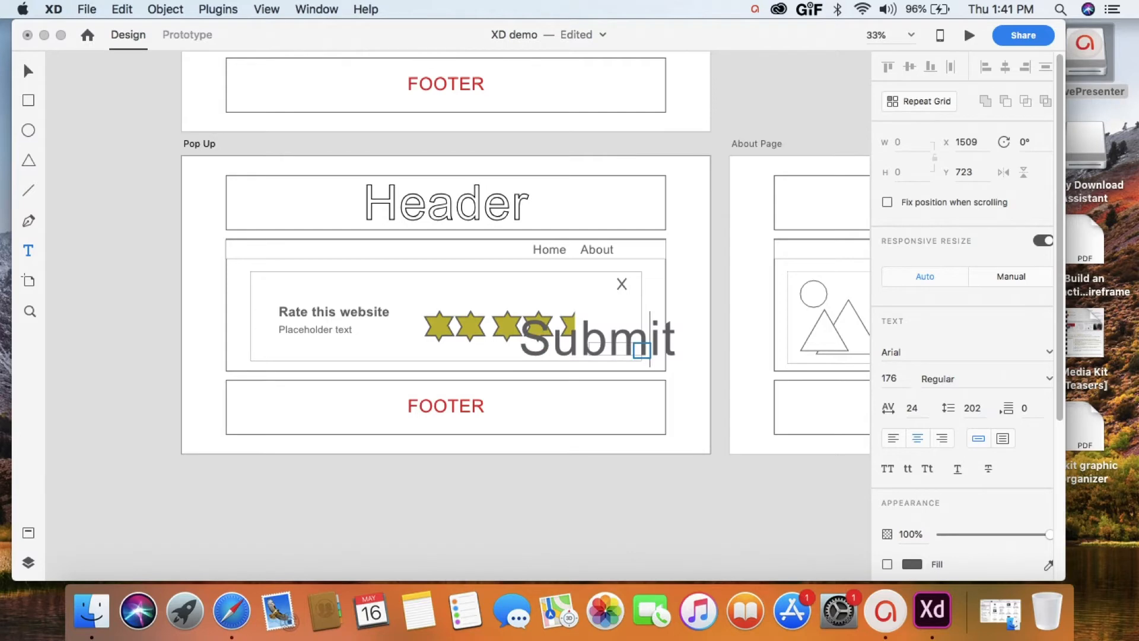
{"action": "left_click", "coordinate": [673, 348]}
{"action": "key", "text": "Escape"}
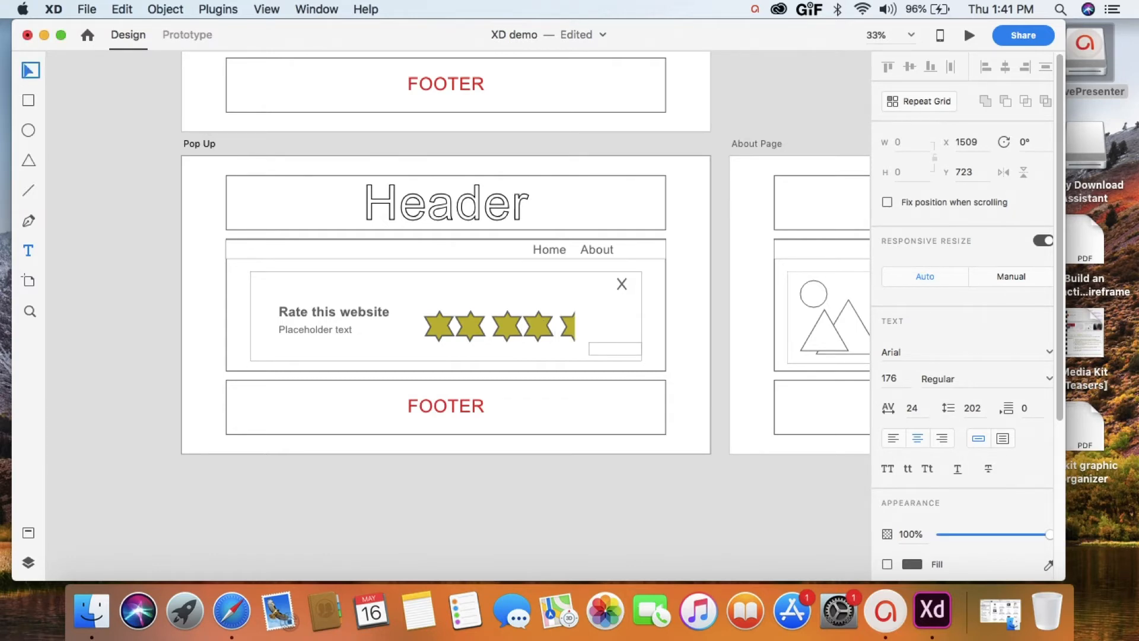
{"action": "left_click", "coordinate": [891, 378]}
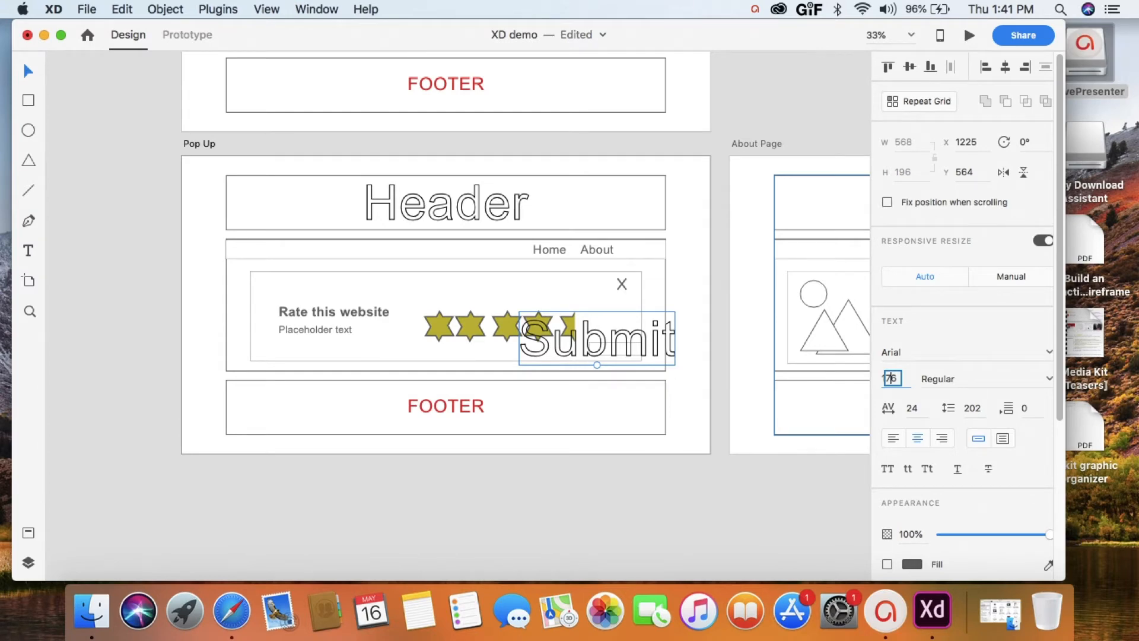
{"action": "type", "text": "30"}
{"action": "key", "text": "Return"}
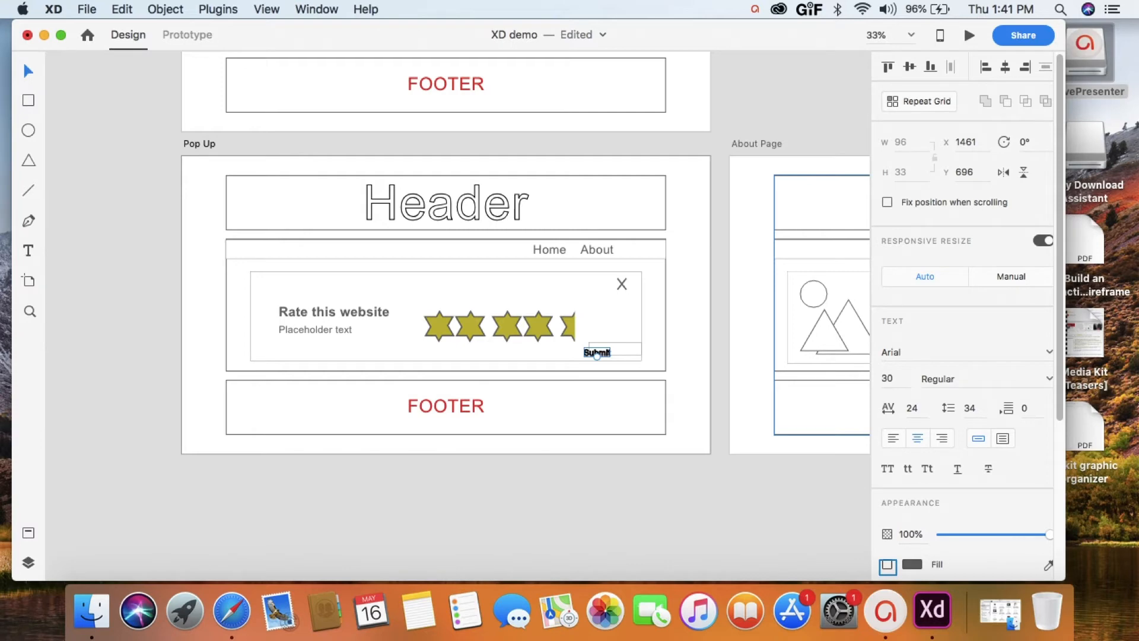
- Set the border size of the small rectangle behind the Submit text to 5
{"action": "key", "text": "super+equal"}
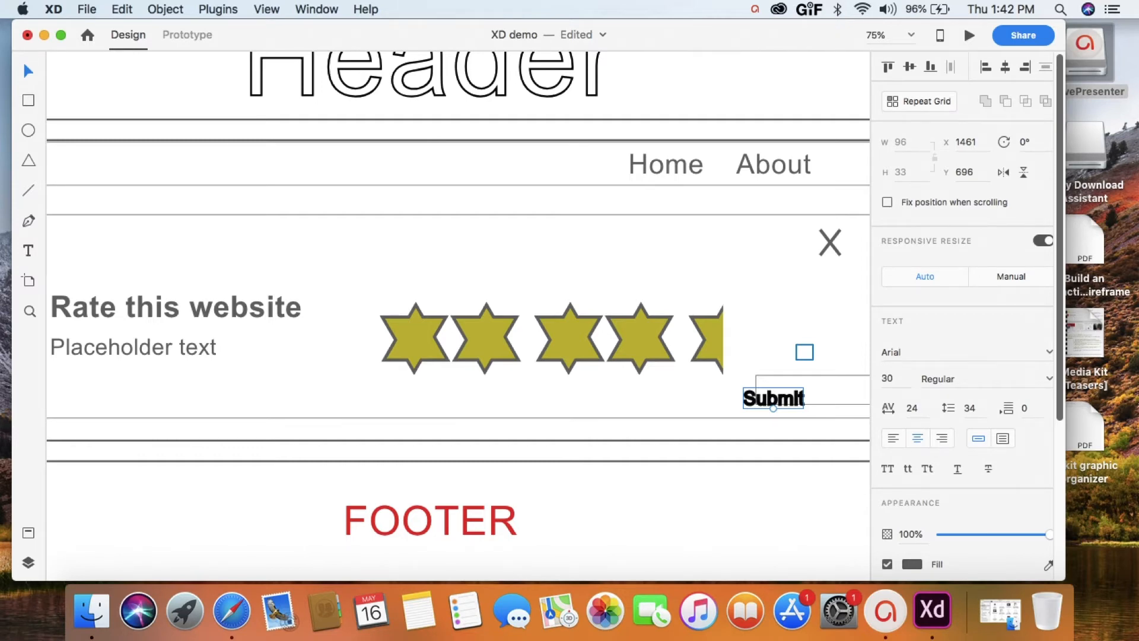
{"action": "scroll", "coordinate": [458, 317], "scroll_direction": "right", "scroll_amount": 5}
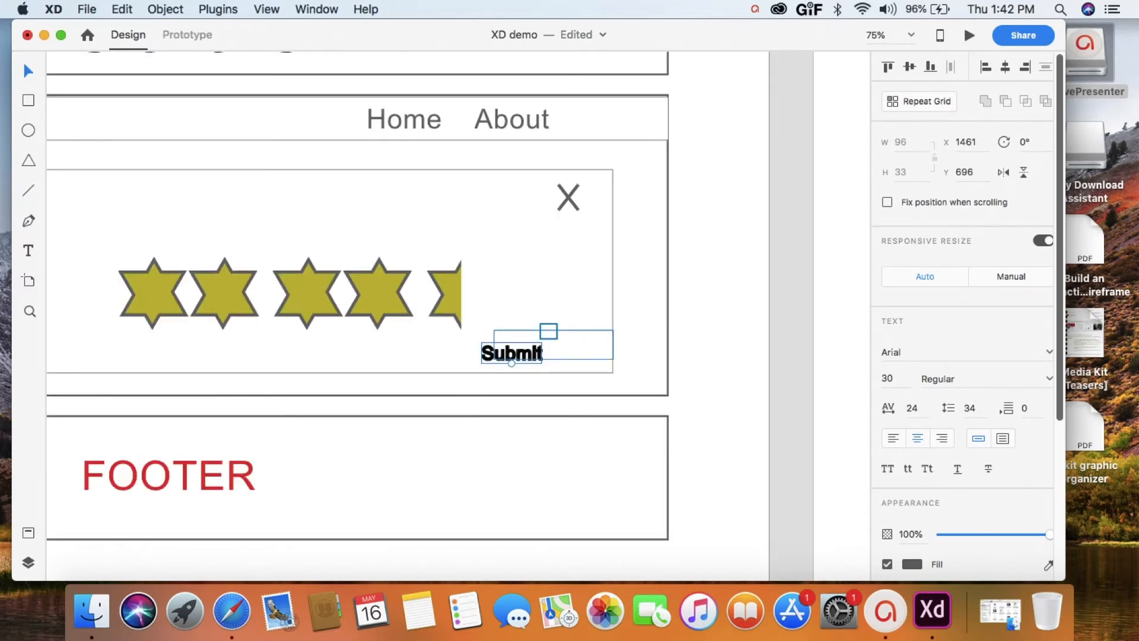
{"action": "left_click", "coordinate": [548, 335]}
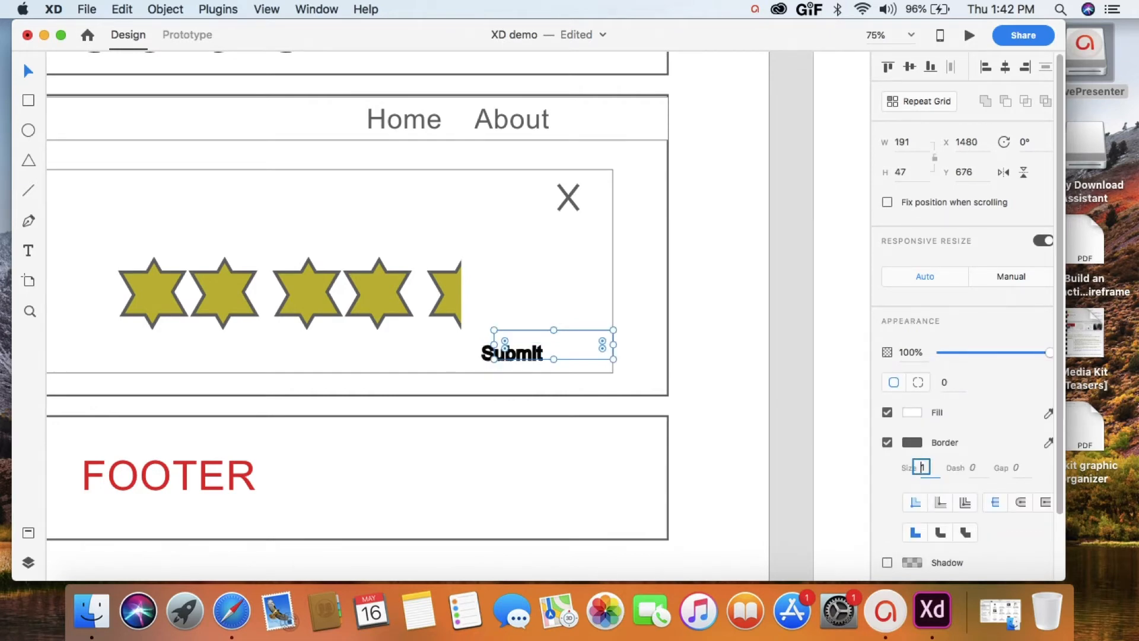
{"action": "type", "text": "5"}
{"action": "key", "text": "Return"}
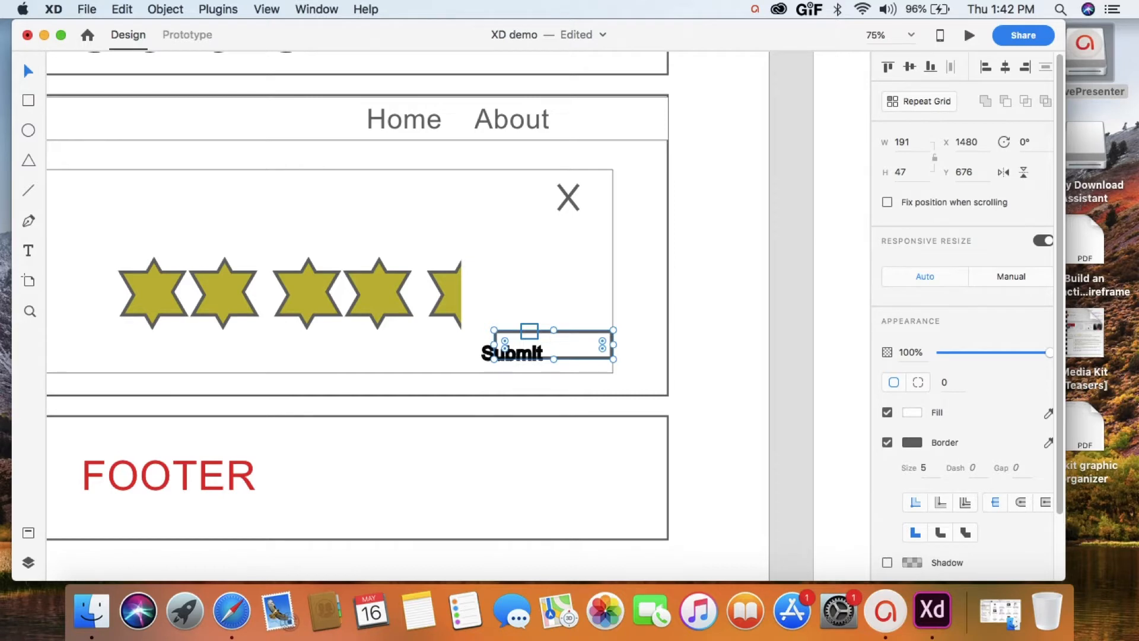
- Move the small rectangle in the Pop Up left to X 1462 and centre the Submit text inside it
{"action": "key", "text": "shift+Left"}
{"action": "key", "text": "Left"}
{"action": "key", "text": "Left"}
{"action": "key", "text": "Left"}
{"action": "key", "text": "Left"}
{"action": "key", "text": "Left"}
{"action": "key", "text": "Left"}
{"action": "key", "text": "Left"}
{"action": "key", "text": "Left"}
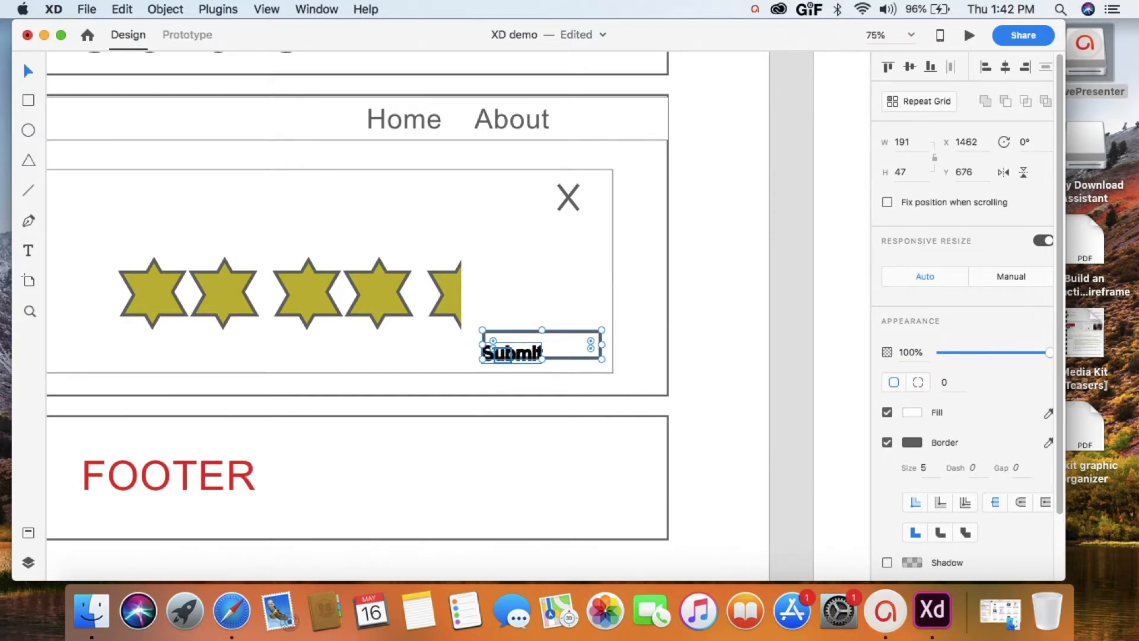
{"action": "left_click_drag", "start_coordinate": [511, 352], "coordinate": [538, 344]}
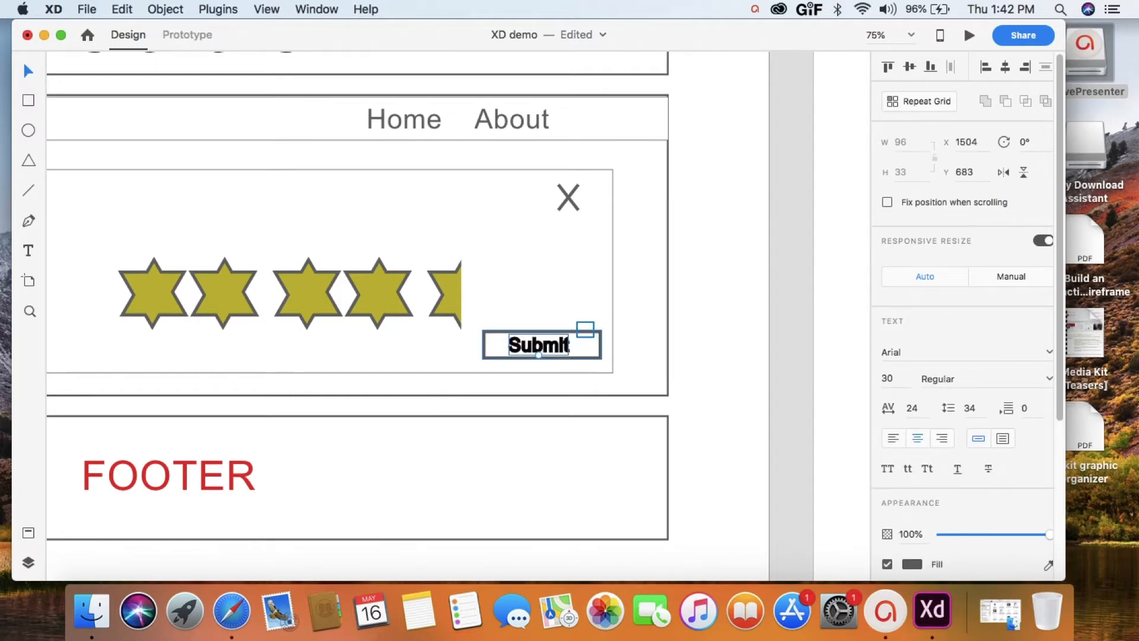
- Fill the rectangle behind the Submit text with red #F21111
{"action": "left_click", "coordinate": [585, 330]}
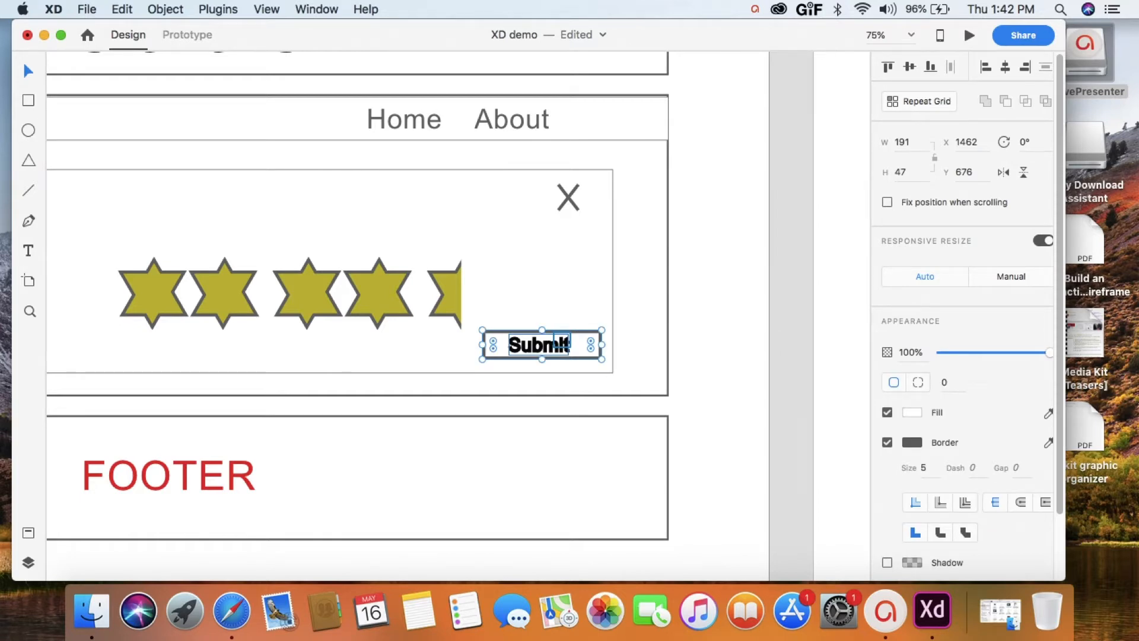
{"action": "left_click", "coordinate": [562, 343]}
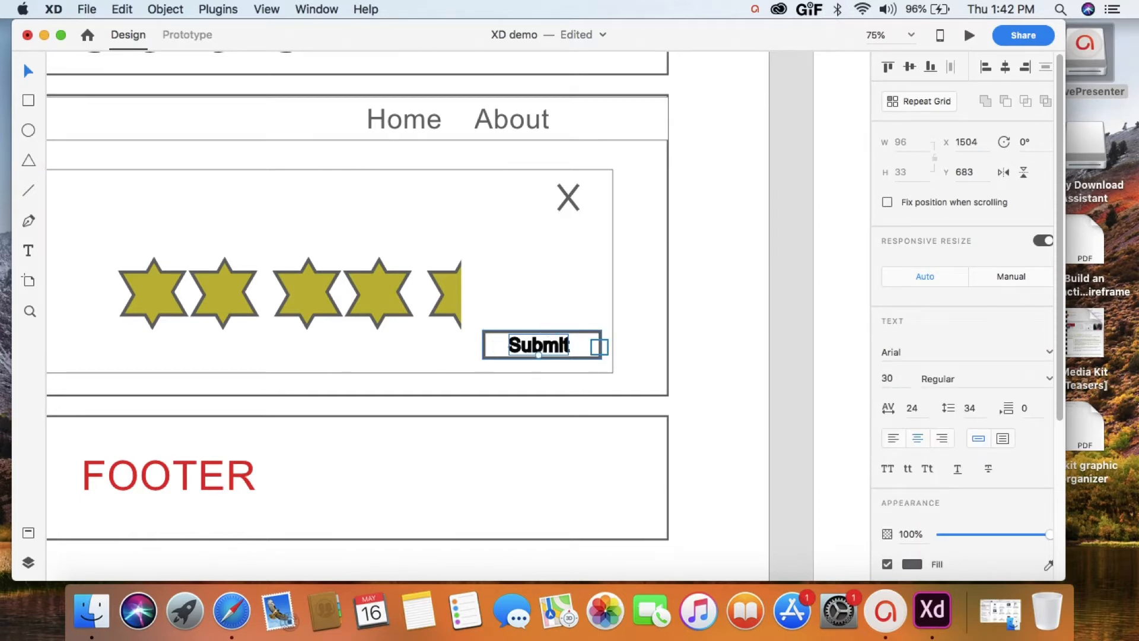
{"action": "left_click", "coordinate": [599, 346]}
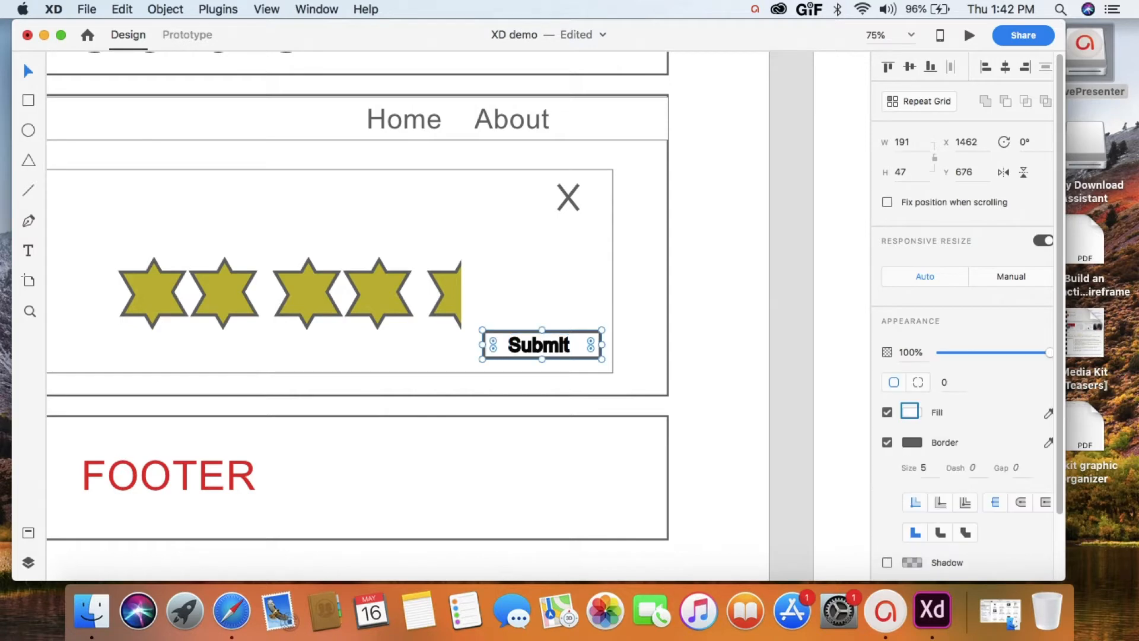
{"action": "left_click", "coordinate": [911, 412]}
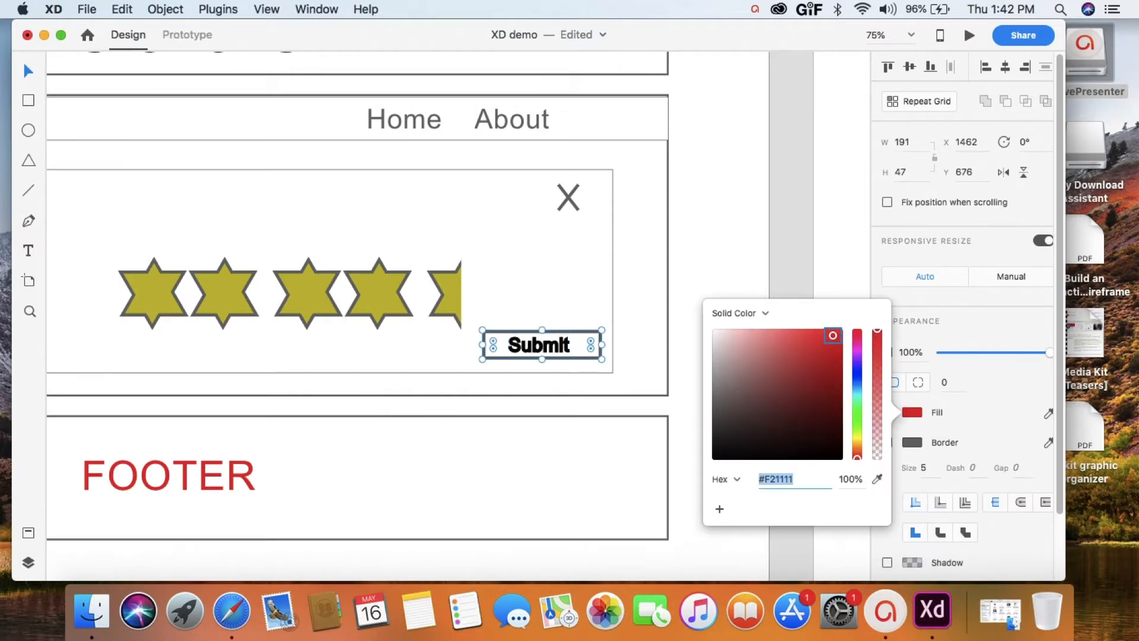
{"action": "left_click", "coordinate": [833, 335]}
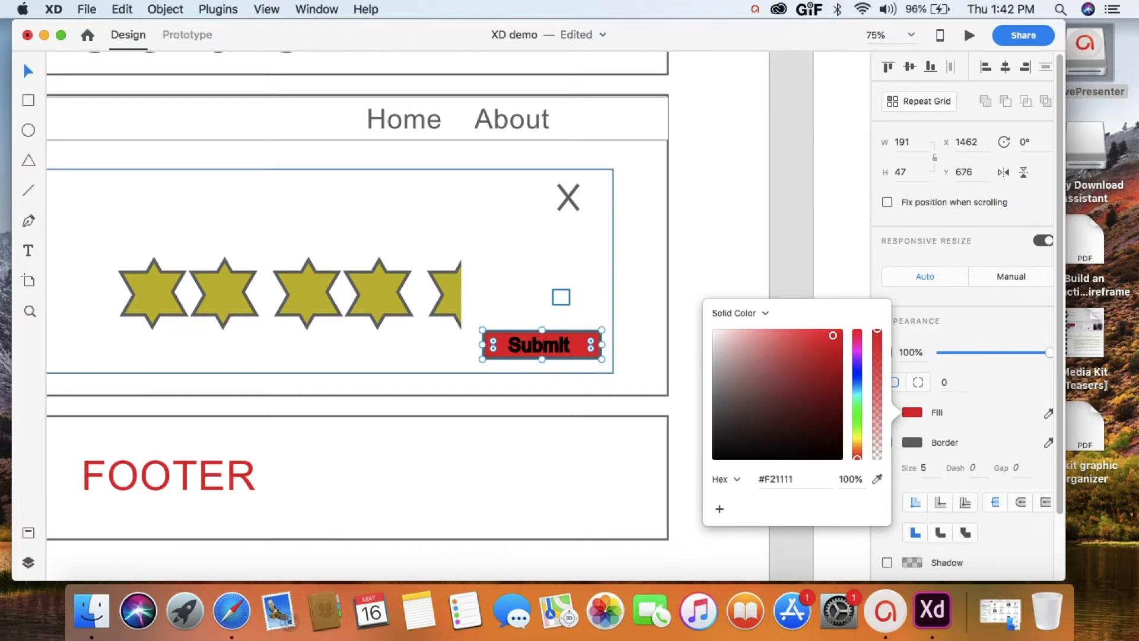
{"action": "key", "text": "Escape"}
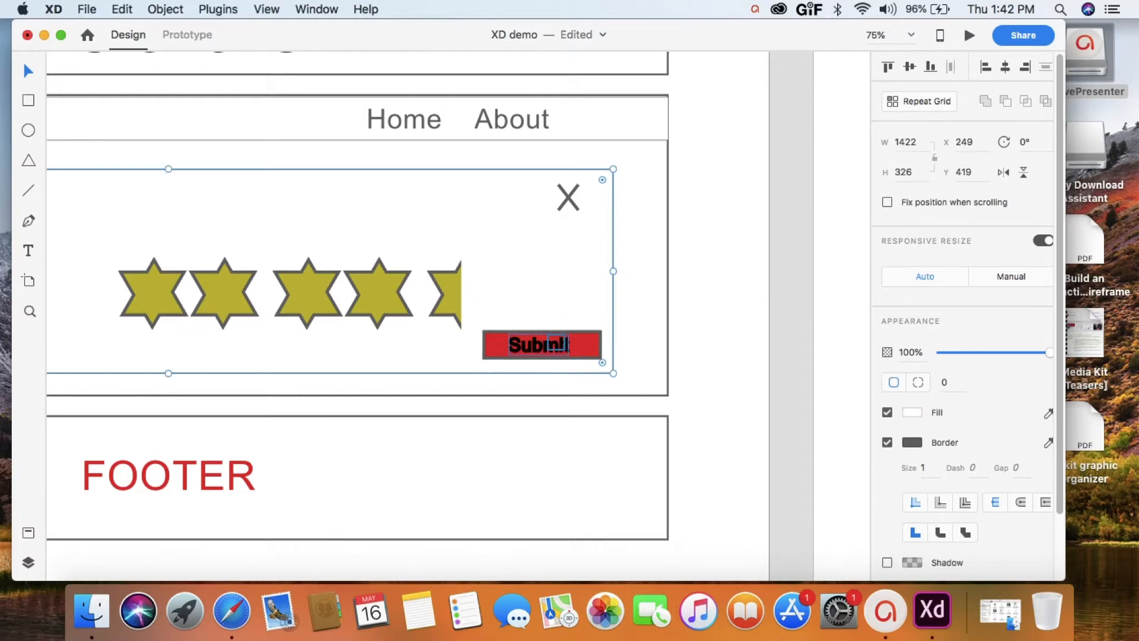
- Set the Submit text's fill to near-white #F2E7E7 and turn off its border
{"action": "double_click", "coordinate": [539, 350]}
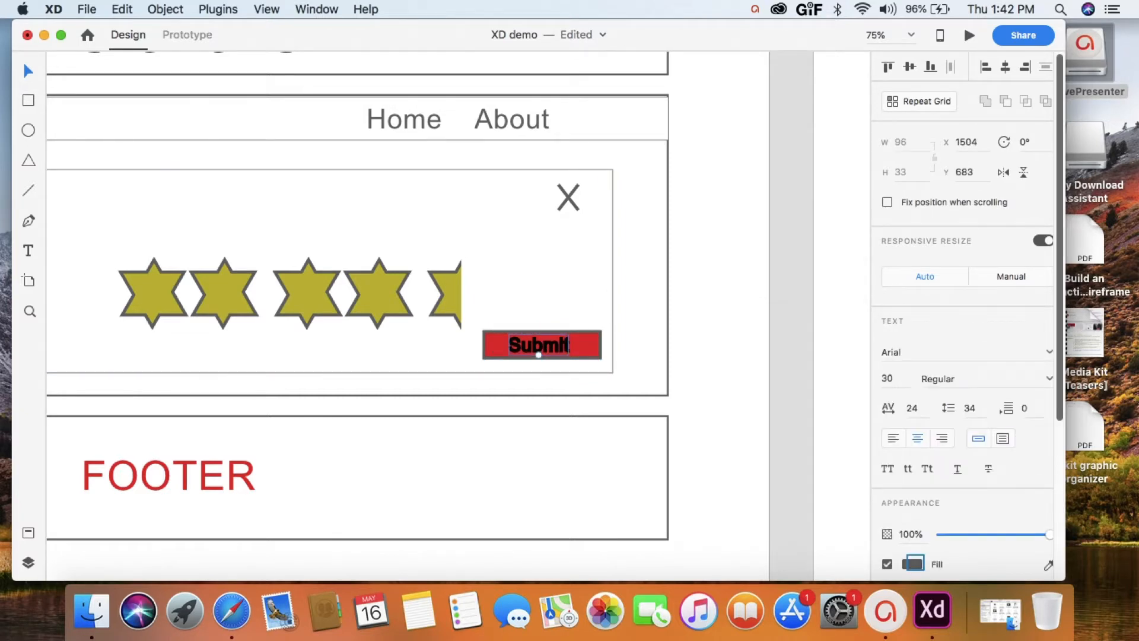
{"action": "left_click", "coordinate": [913, 563]}
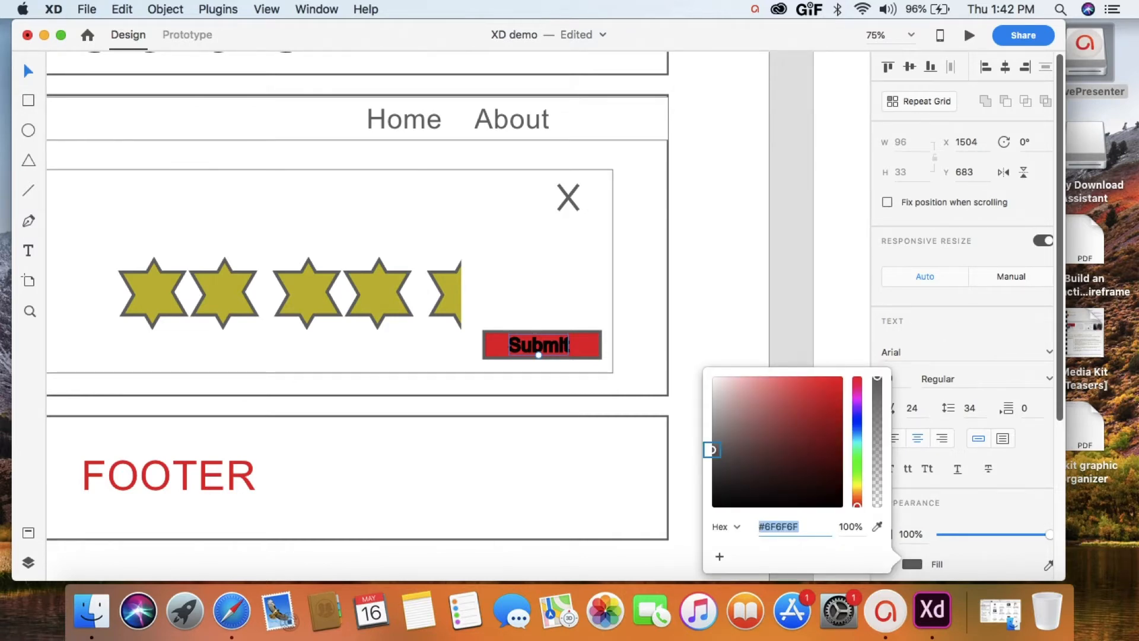
{"action": "left_click_drag", "start_coordinate": [712, 449], "coordinate": [718, 383]}
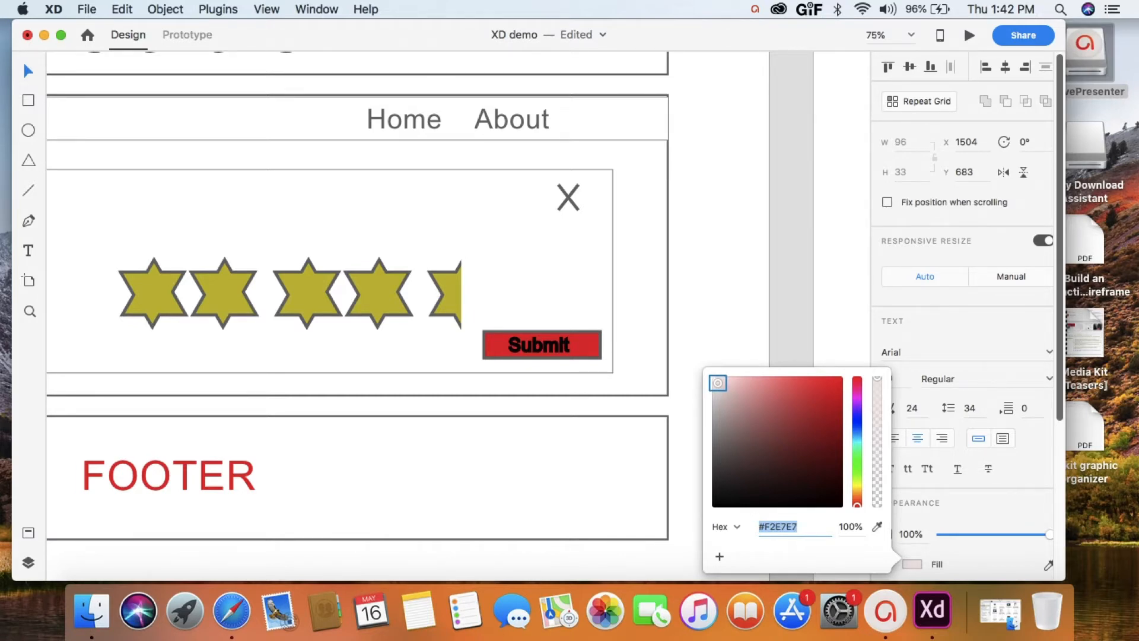
{"action": "left_click", "coordinate": [987, 515]}
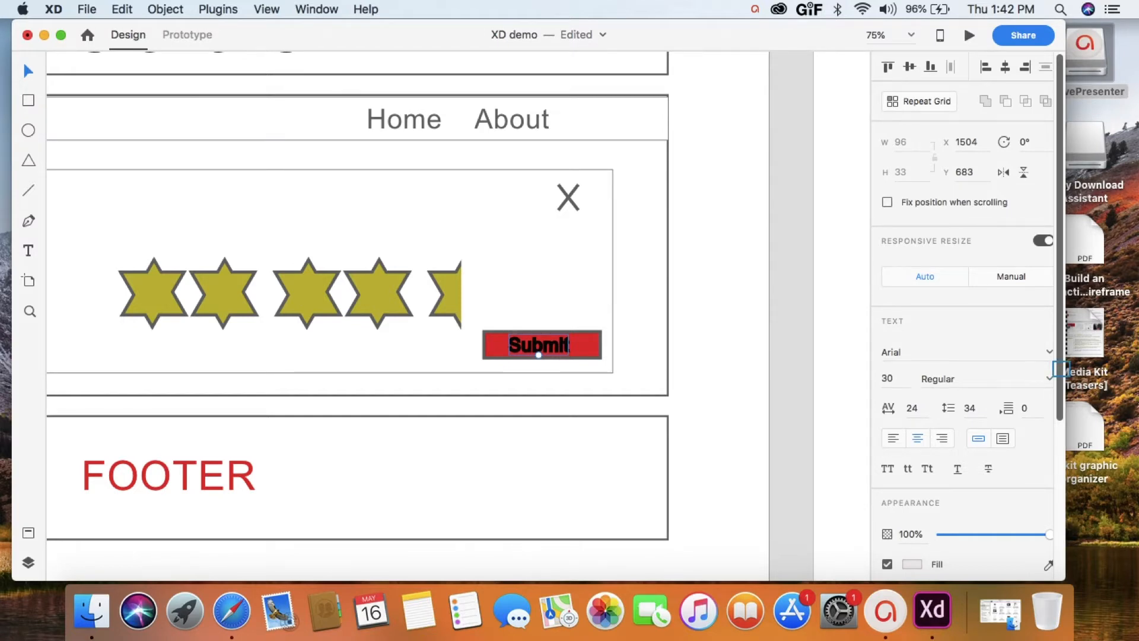
{"action": "scroll", "coordinate": [888, 423], "scroll_direction": "down", "scroll_amount": 5}
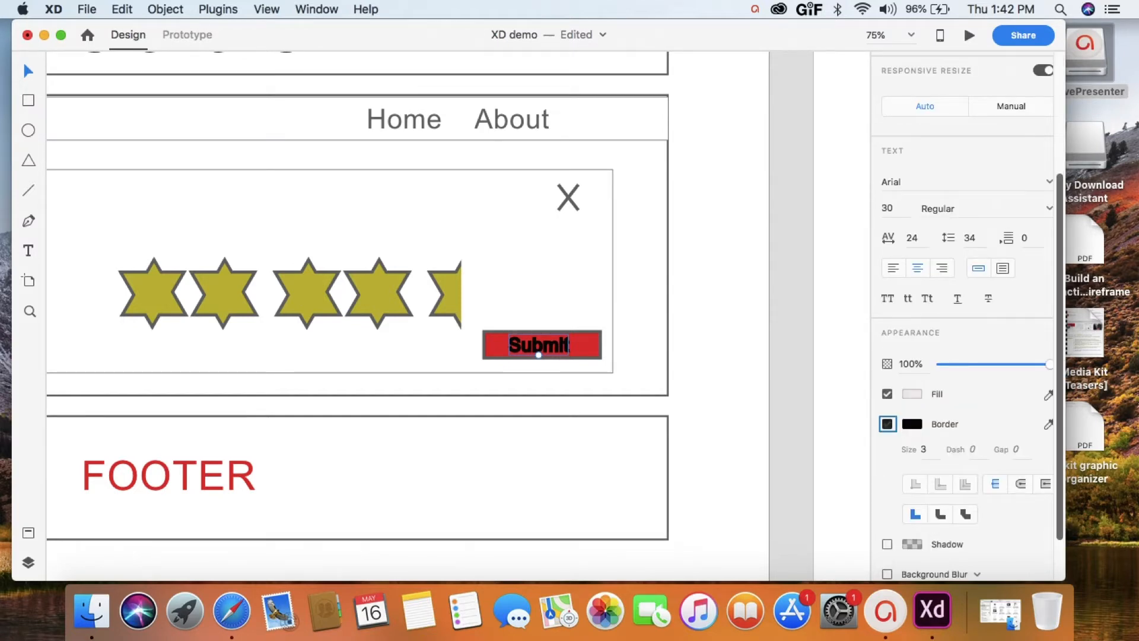
{"action": "left_click", "coordinate": [887, 424]}
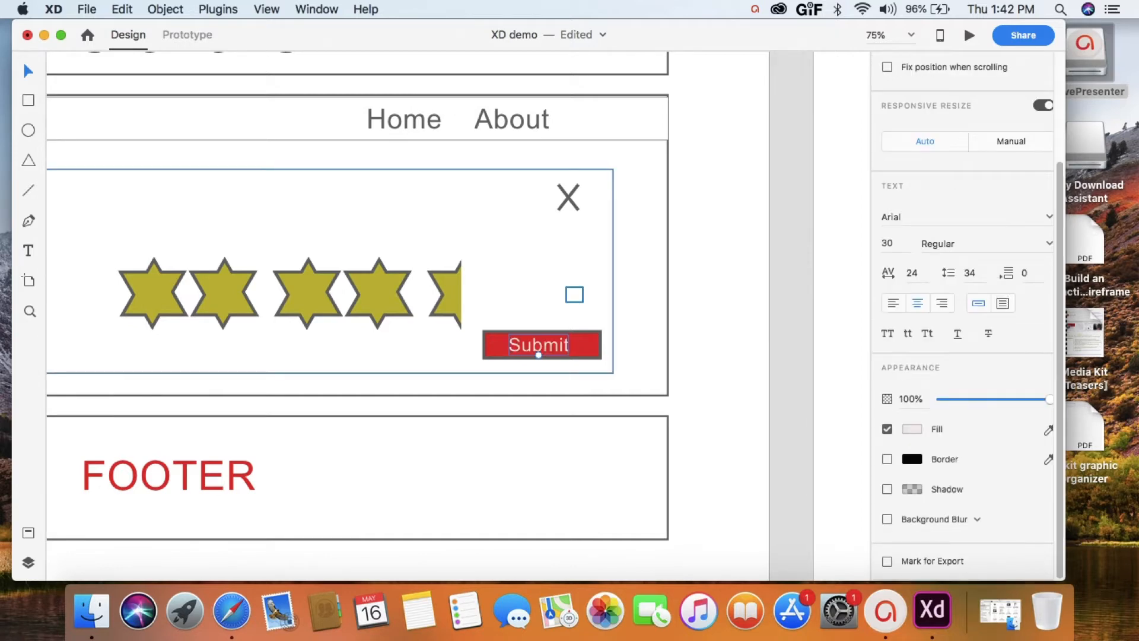
- In Prototype mode, link the Pop Up's large rating box to the About Page artboard
{"action": "left_click", "coordinate": [574, 294]}
{"action": "key", "text": "super+minus"}
{"action": "key", "text": "super+minus"}
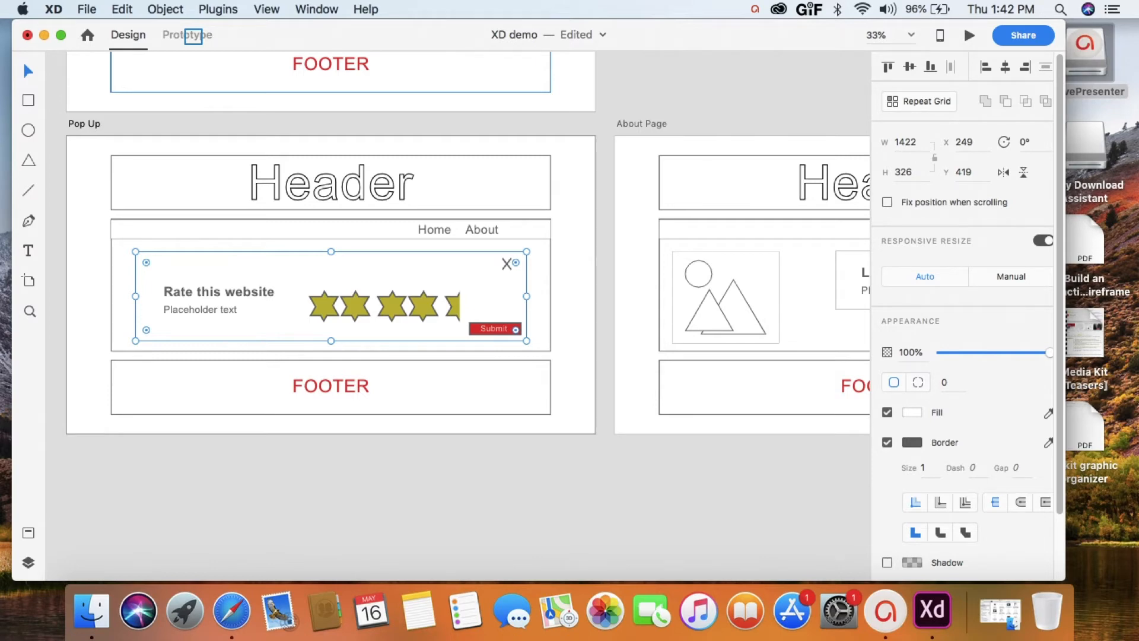
{"action": "left_click", "coordinate": [192, 36]}
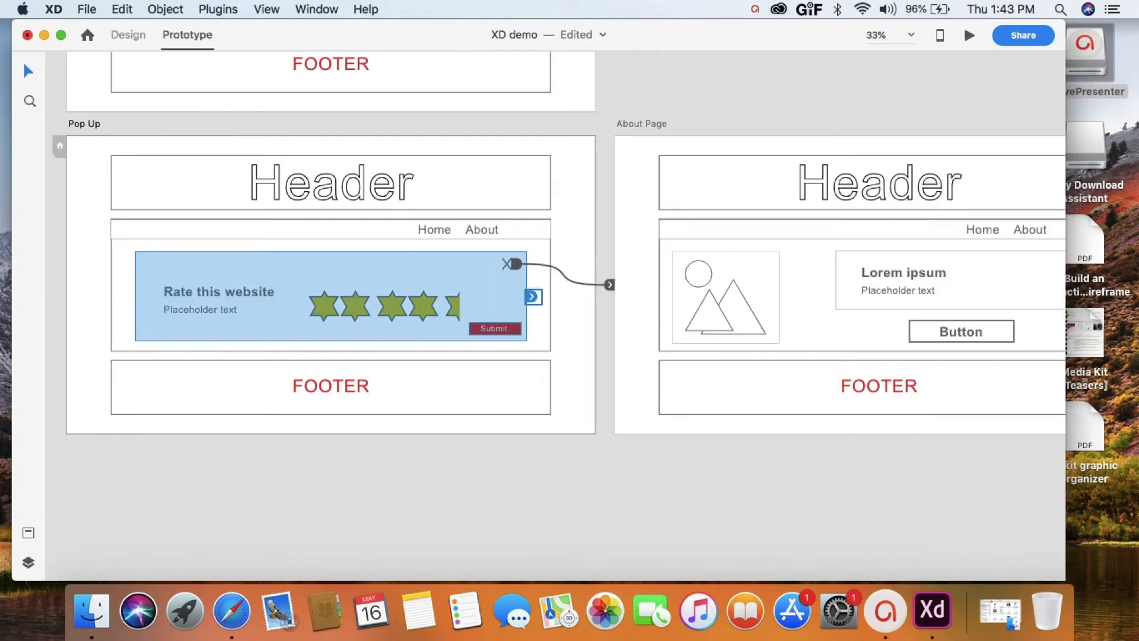
{"action": "left_click_drag", "start_coordinate": [609, 284], "coordinate": [610, 284]}
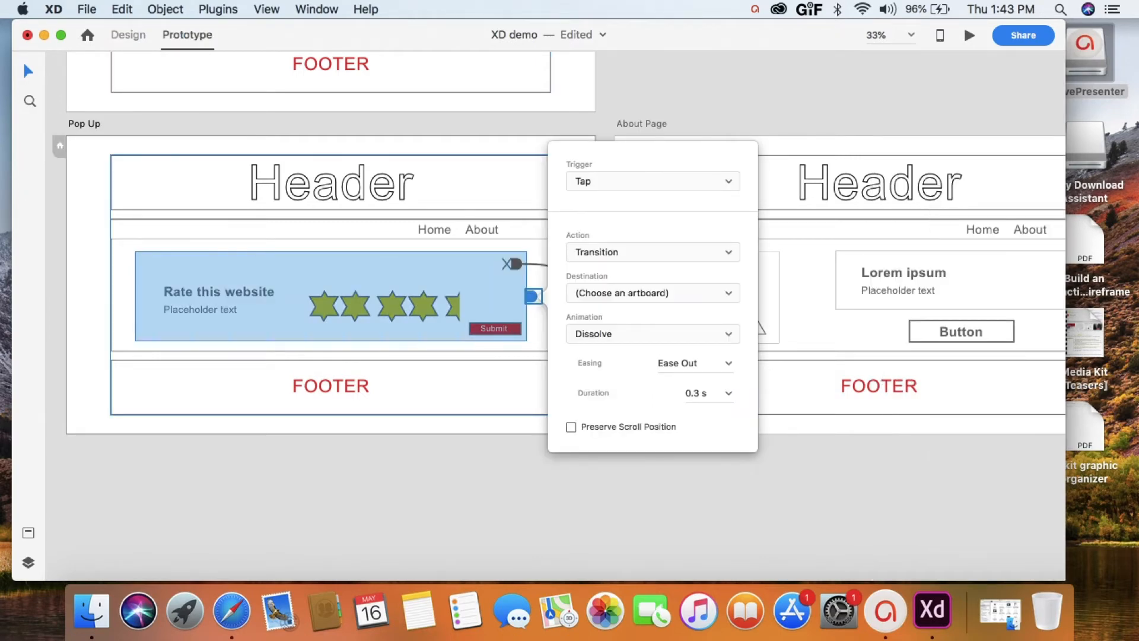
{"action": "left_click_drag", "start_coordinate": [532, 296], "coordinate": [609, 284]}
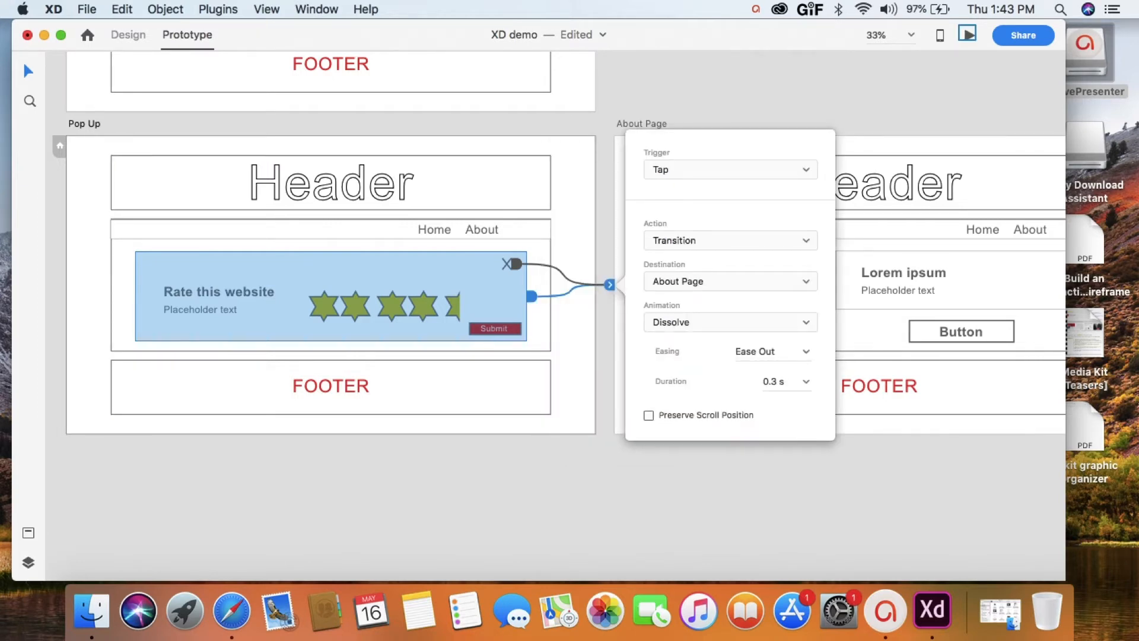
- Preview the prototype from the Pop Up, test its close X, and close the preview
{"action": "left_click", "coordinate": [967, 34]}
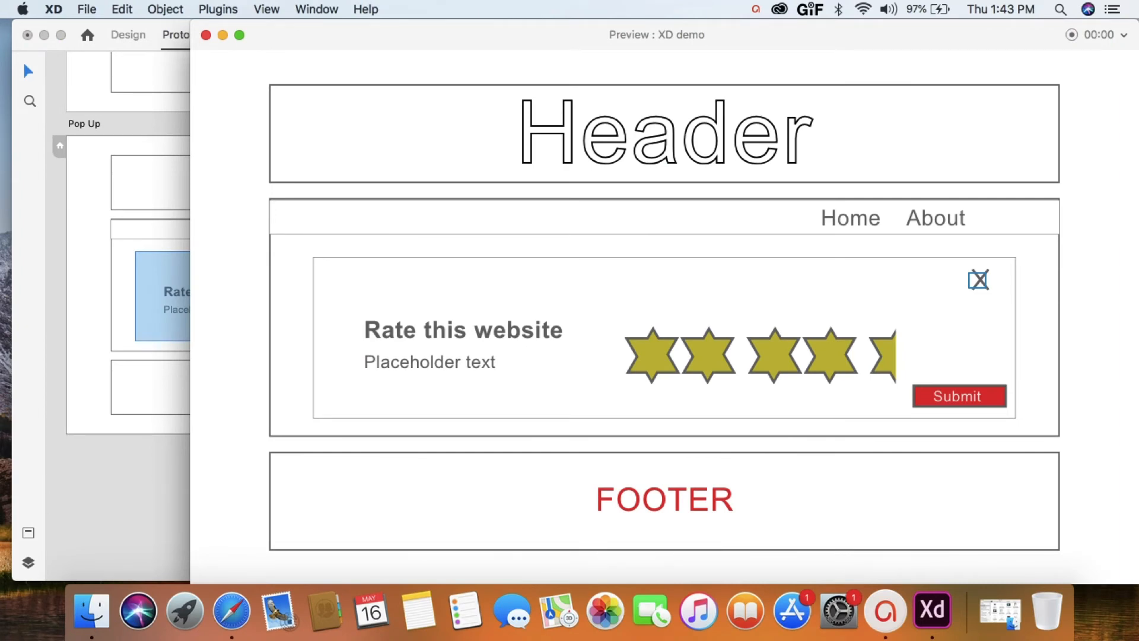
{"action": "left_click", "coordinate": [978, 280]}
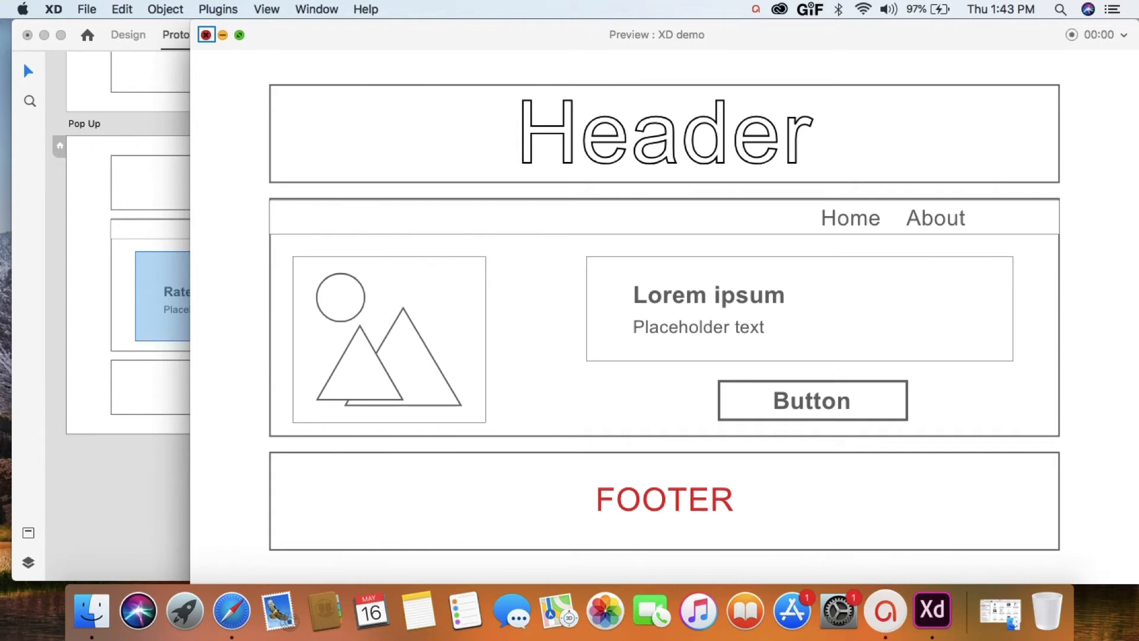
{"action": "left_click", "coordinate": [206, 34]}
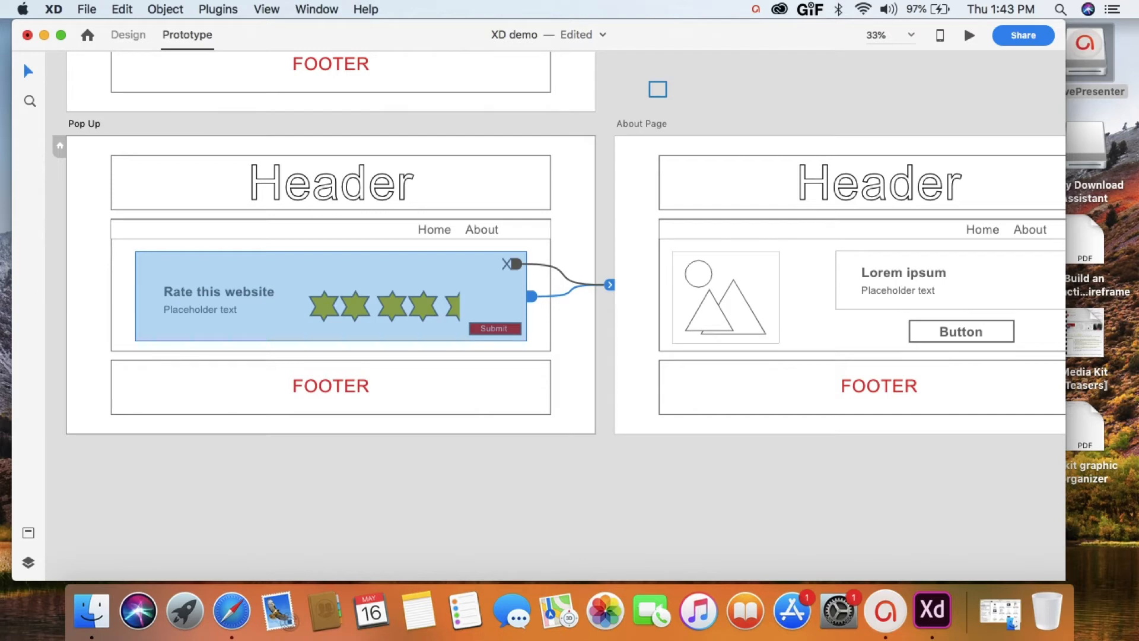
- Link the Home Page's About text to the About Page, and the About Page's Home text to the Home Page
{"action": "scroll", "coordinate": [556, 317], "scroll_direction": "up", "scroll_amount": 5}
{"action": "scroll", "coordinate": [556, 317], "scroll_direction": "right", "scroll_amount": 1}
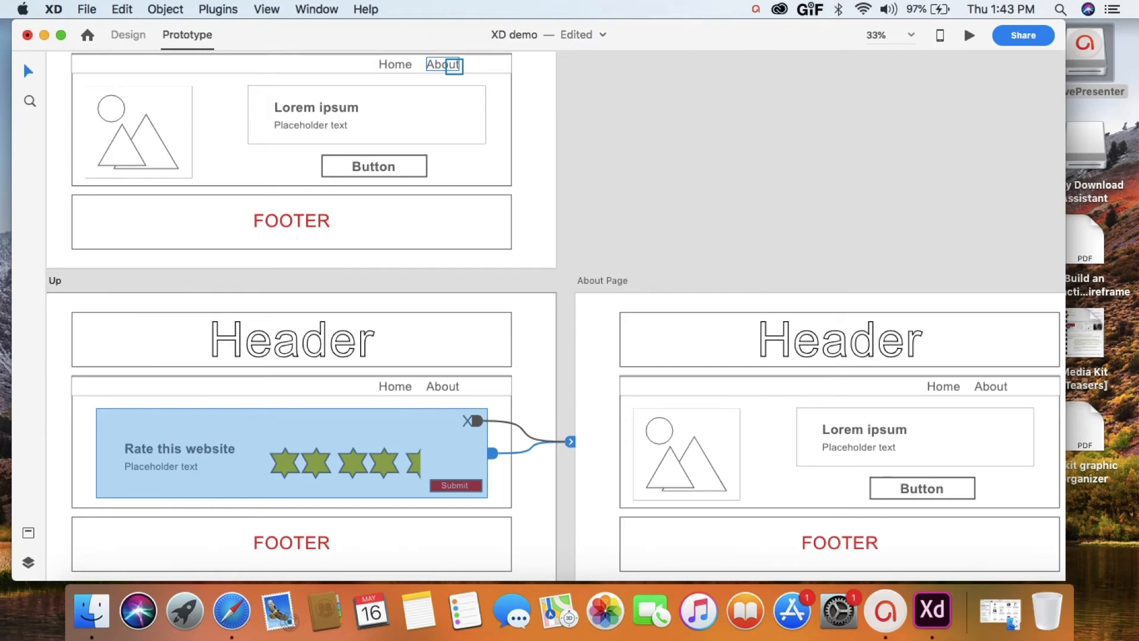
{"action": "left_click", "coordinate": [454, 66]}
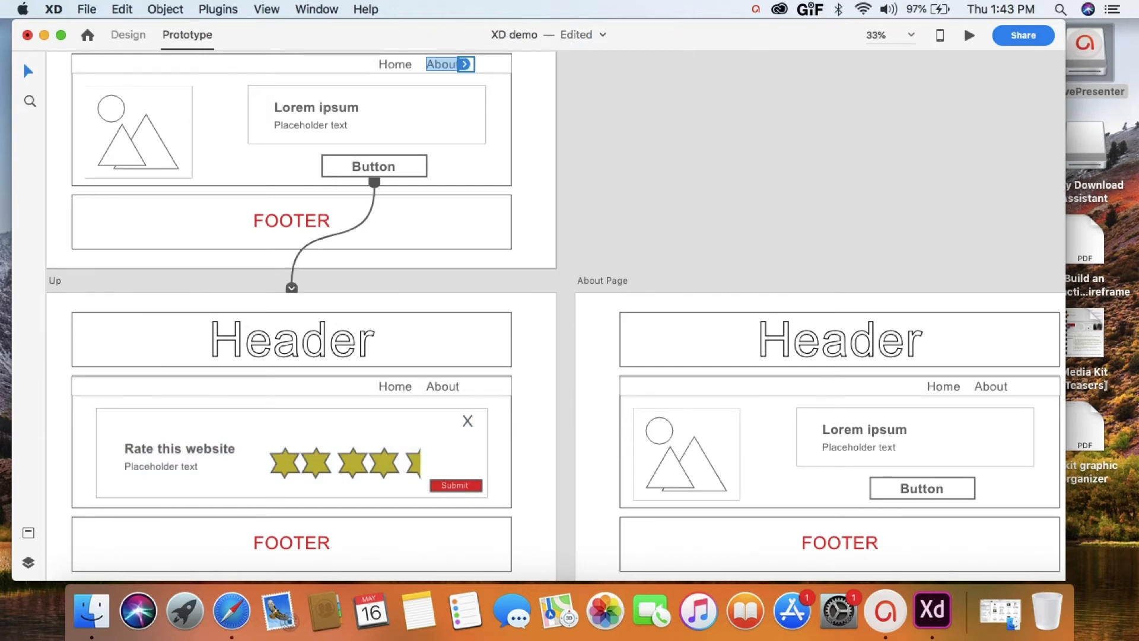
{"action": "left_click_drag", "start_coordinate": [466, 64], "coordinate": [943, 385]}
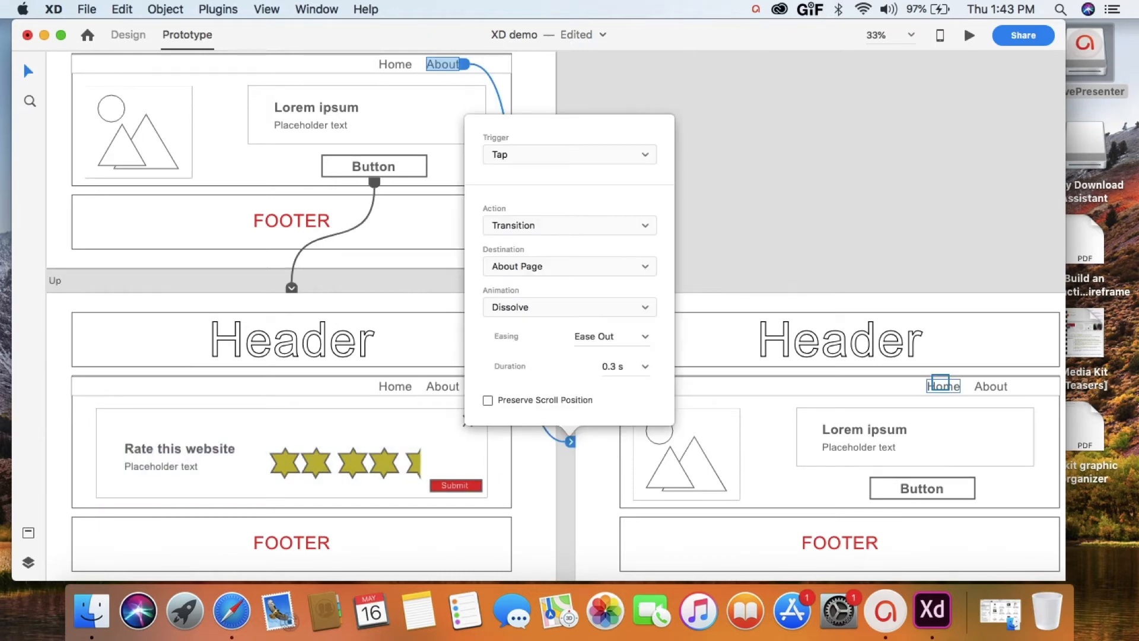
{"action": "left_click", "coordinate": [943, 386]}
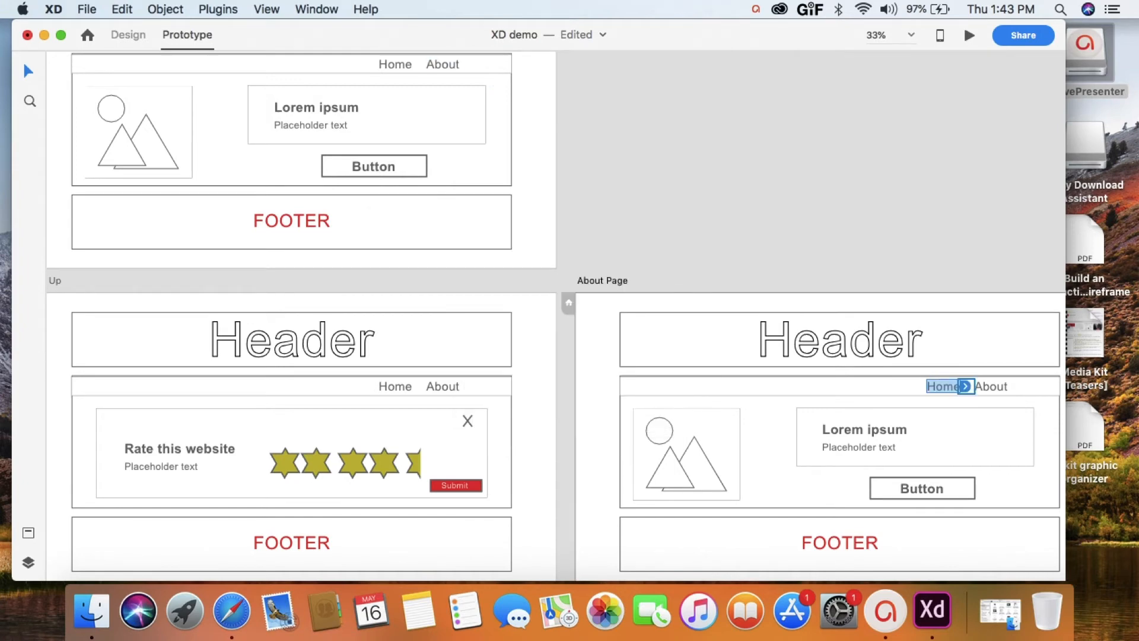
{"action": "left_click_drag", "start_coordinate": [966, 386], "coordinate": [386, 148]}
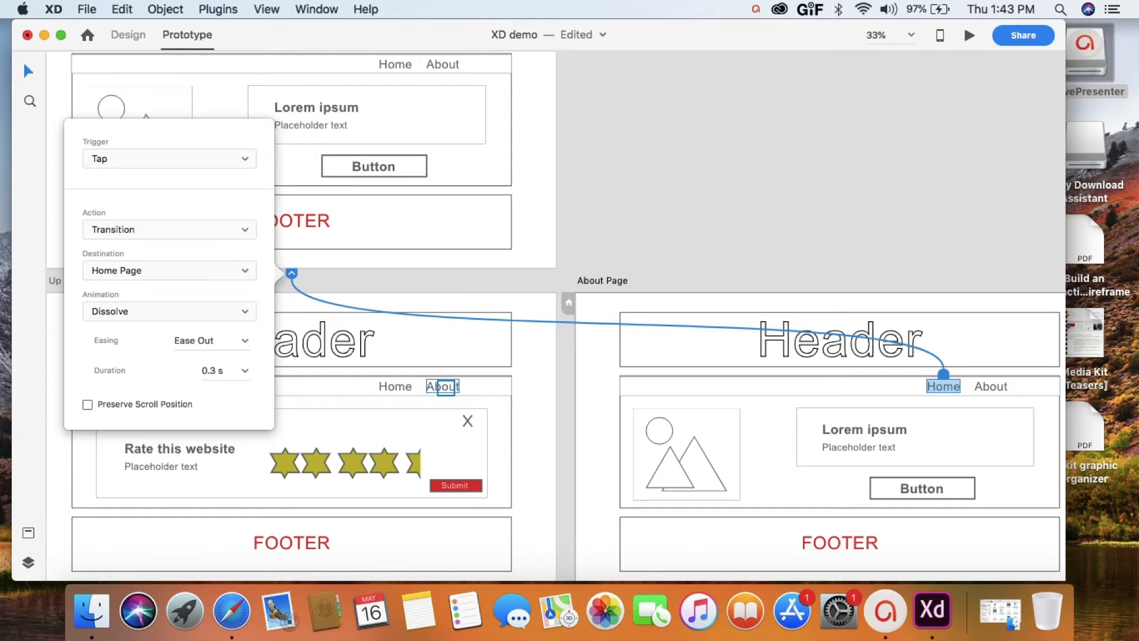
- Link the Pop Up's About text to the About Page and its Home text to the Home Page
{"action": "left_click", "coordinate": [445, 387]}
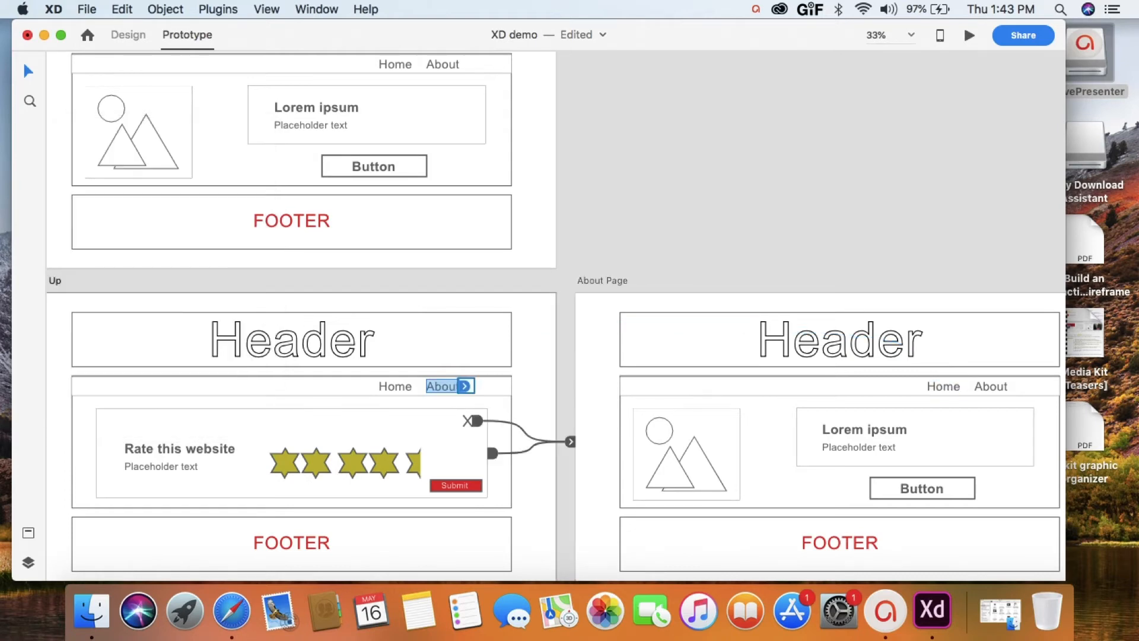
{"action": "left_click_drag", "start_coordinate": [465, 387], "coordinate": [652, 415]}
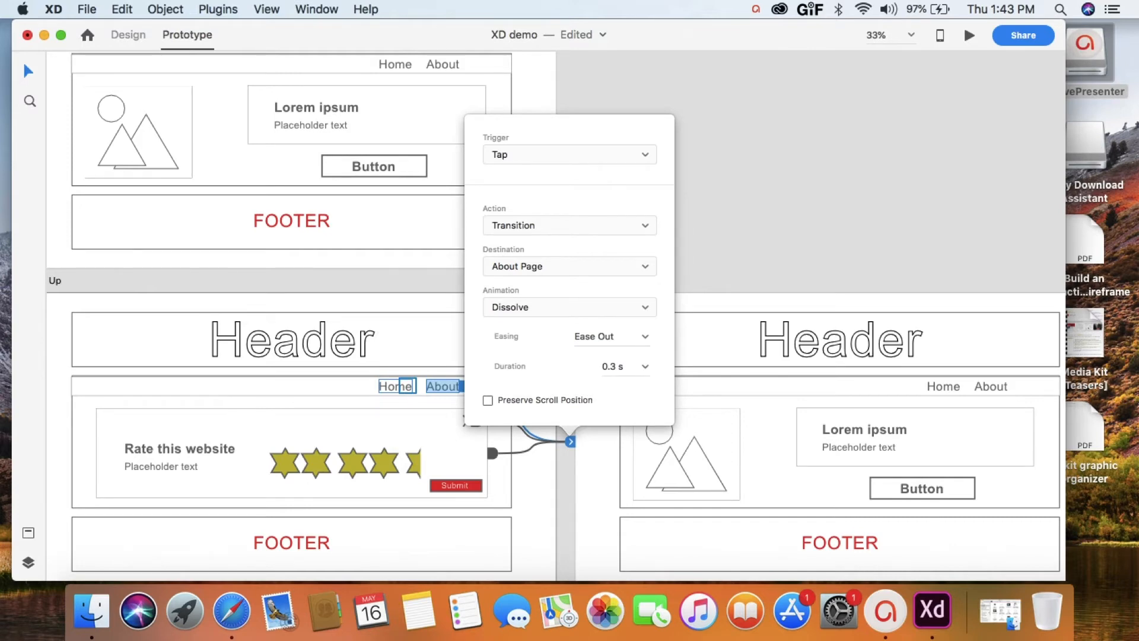
{"action": "left_click", "coordinate": [408, 386]}
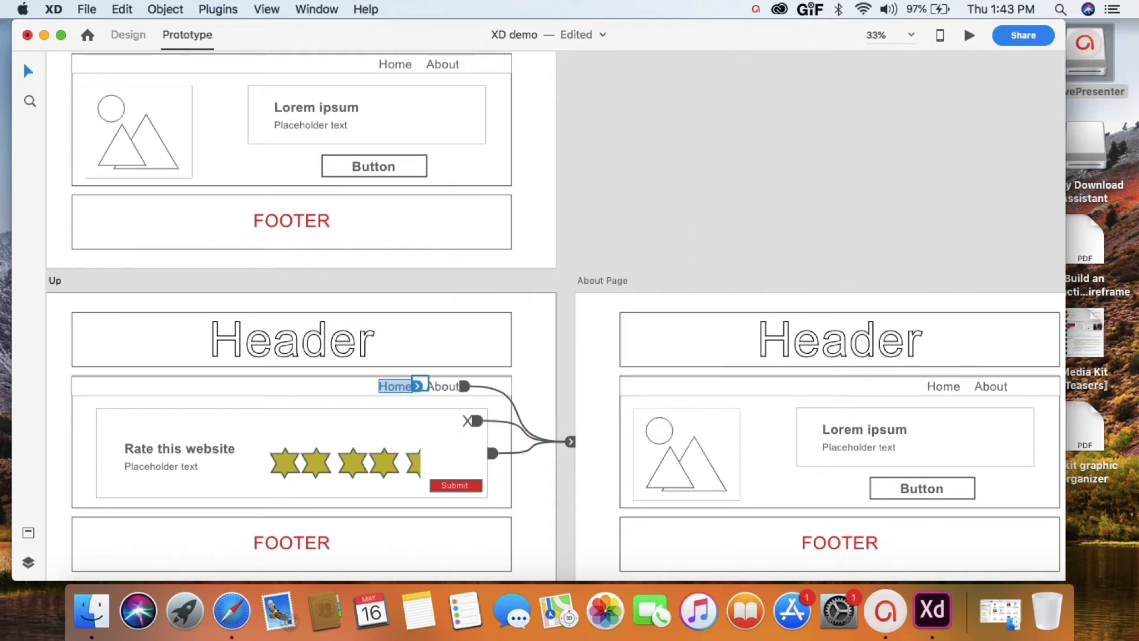
{"action": "left_click_drag", "start_coordinate": [418, 385], "coordinate": [356, 178]}
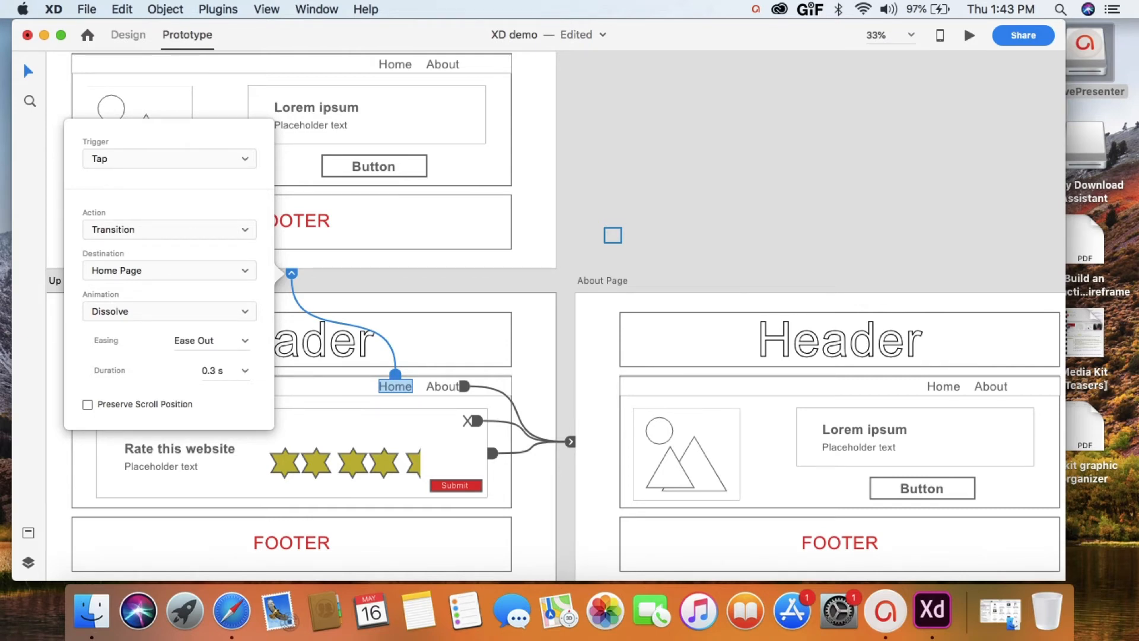
{"action": "left_click", "coordinate": [612, 235]}
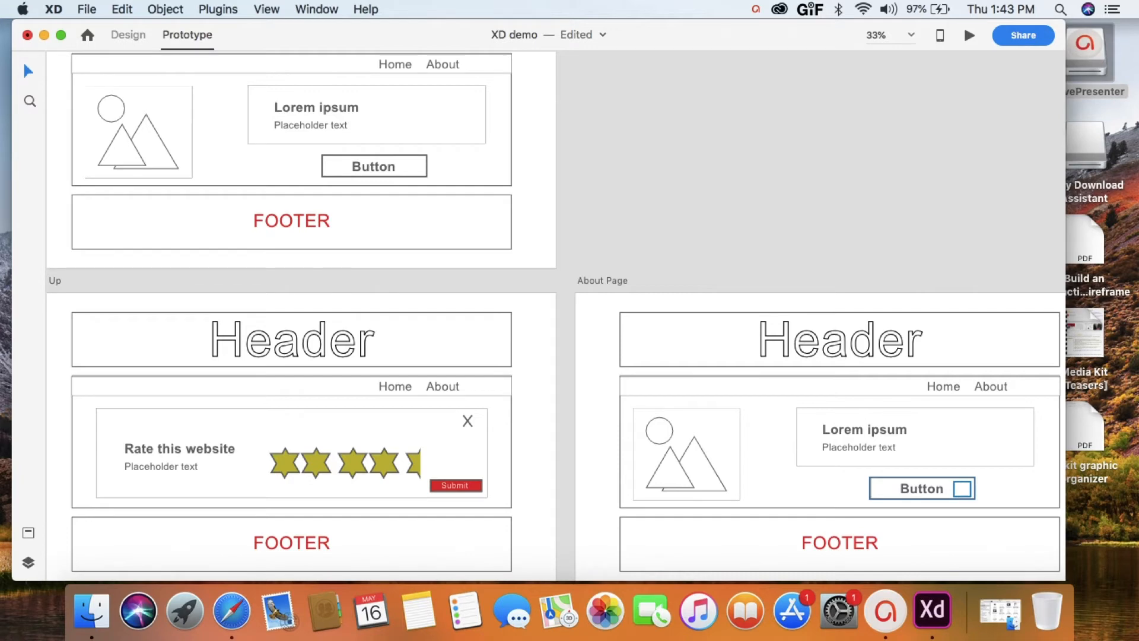
- In Design mode, add a new 1920 × 1080 web artboard to the document
{"action": "left_click", "coordinate": [963, 488]}
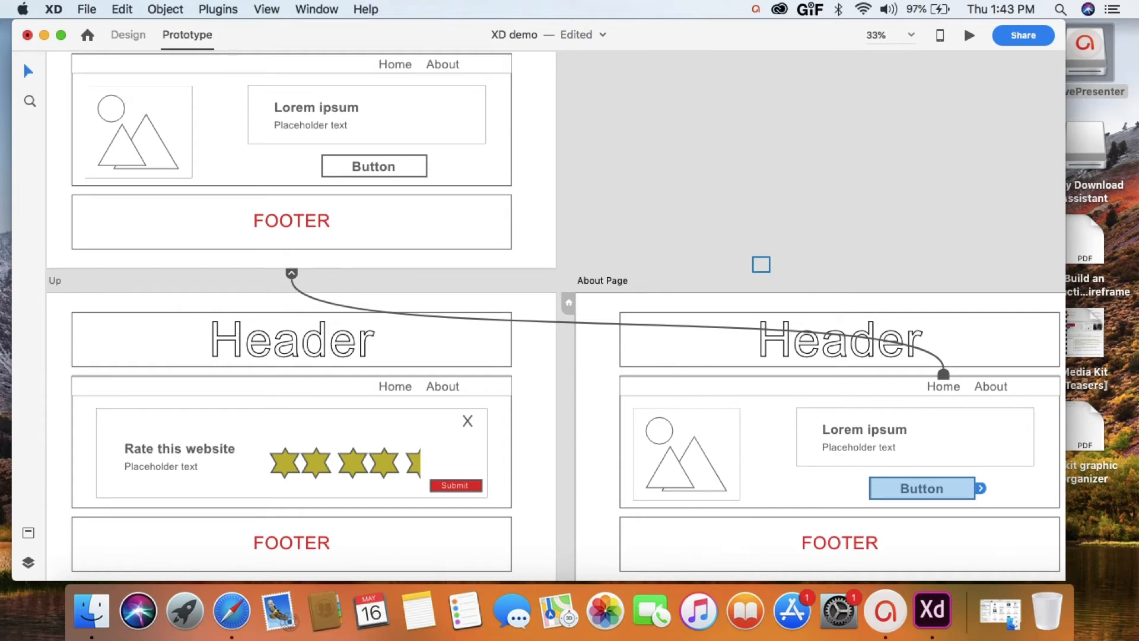
{"action": "left_click", "coordinate": [773, 450]}
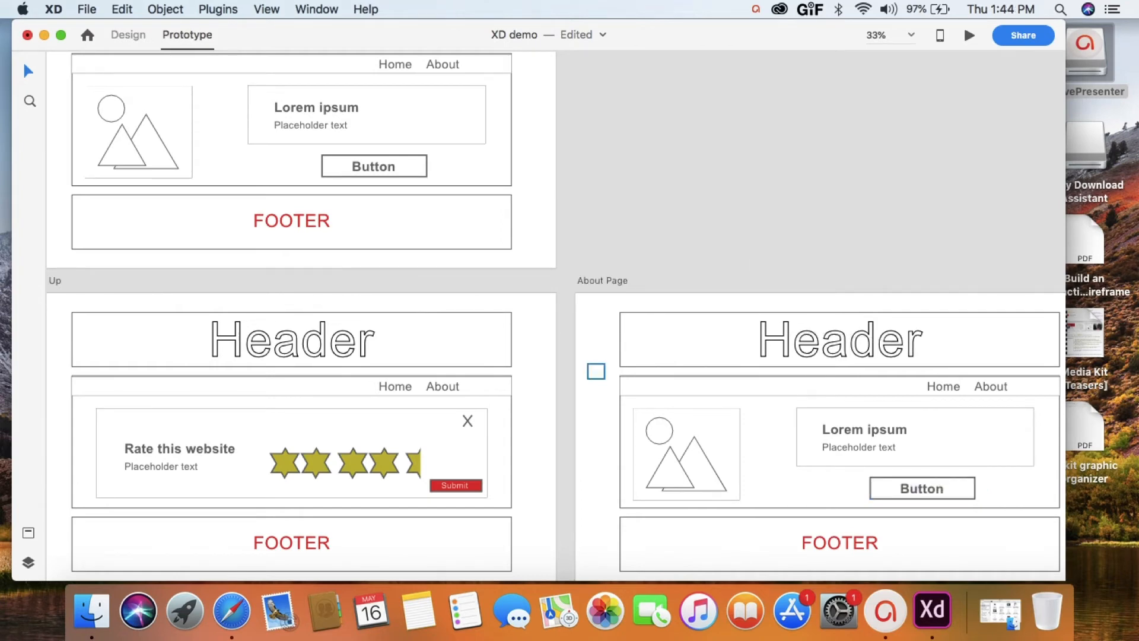
{"action": "scroll", "coordinate": [596, 371], "scroll_direction": "down", "scroll_amount": 5}
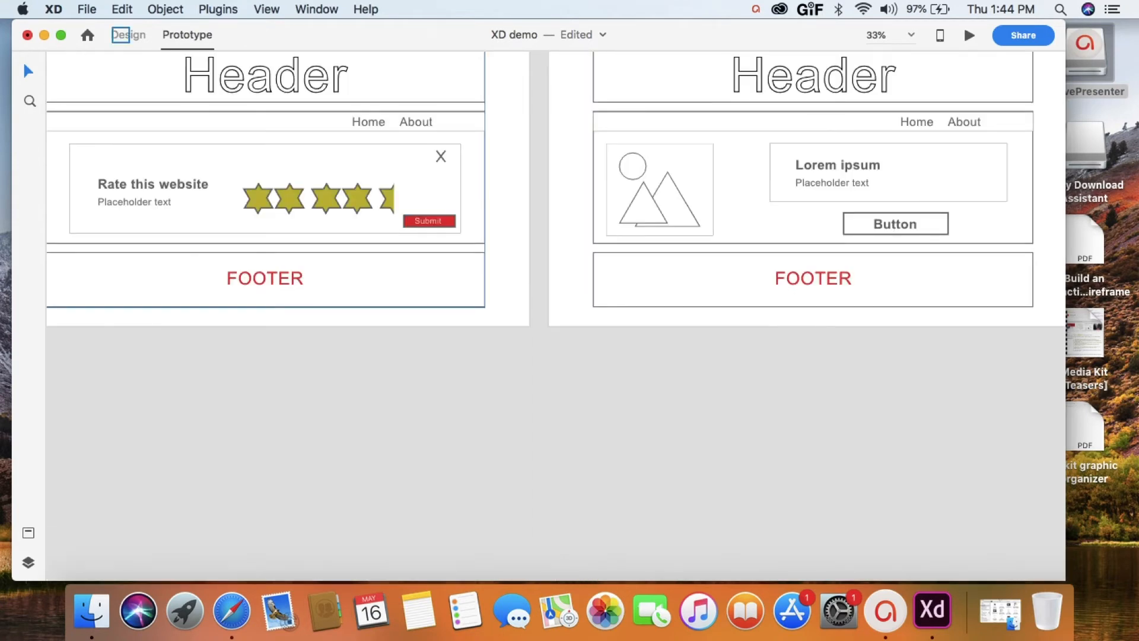
{"action": "left_click", "coordinate": [120, 35]}
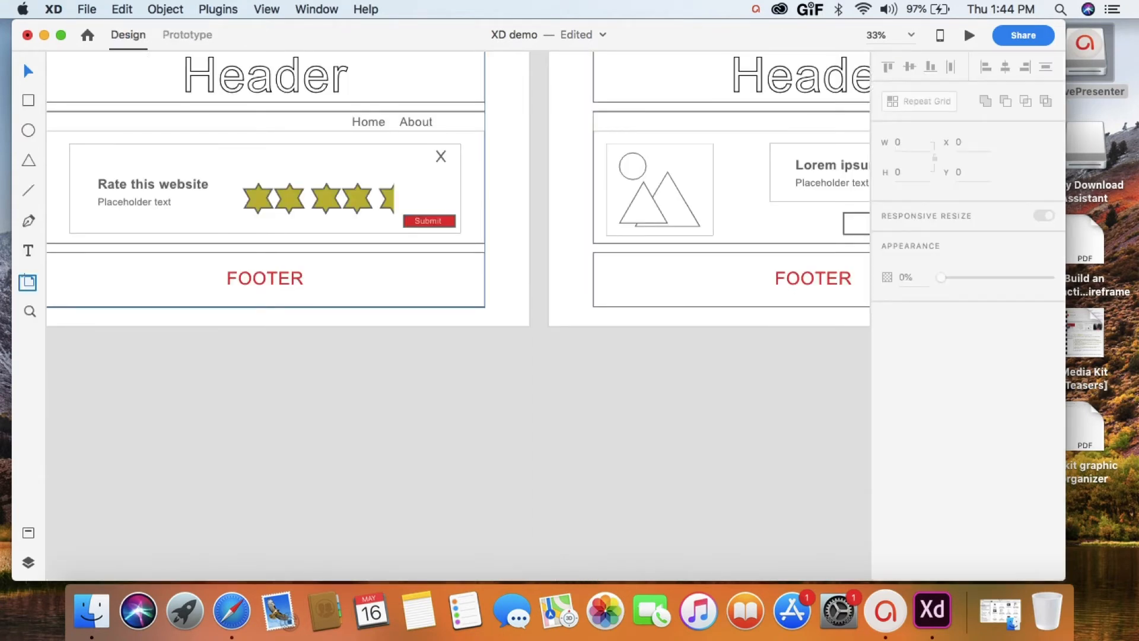
{"action": "left_click", "coordinate": [28, 282]}
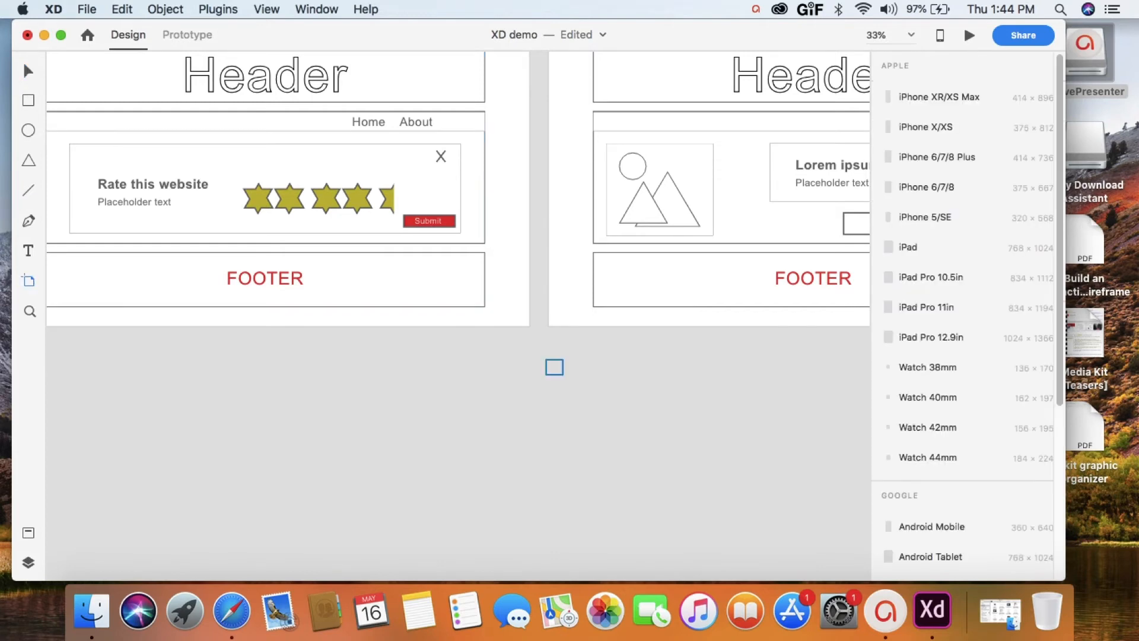
{"action": "left_click", "coordinate": [554, 368]}
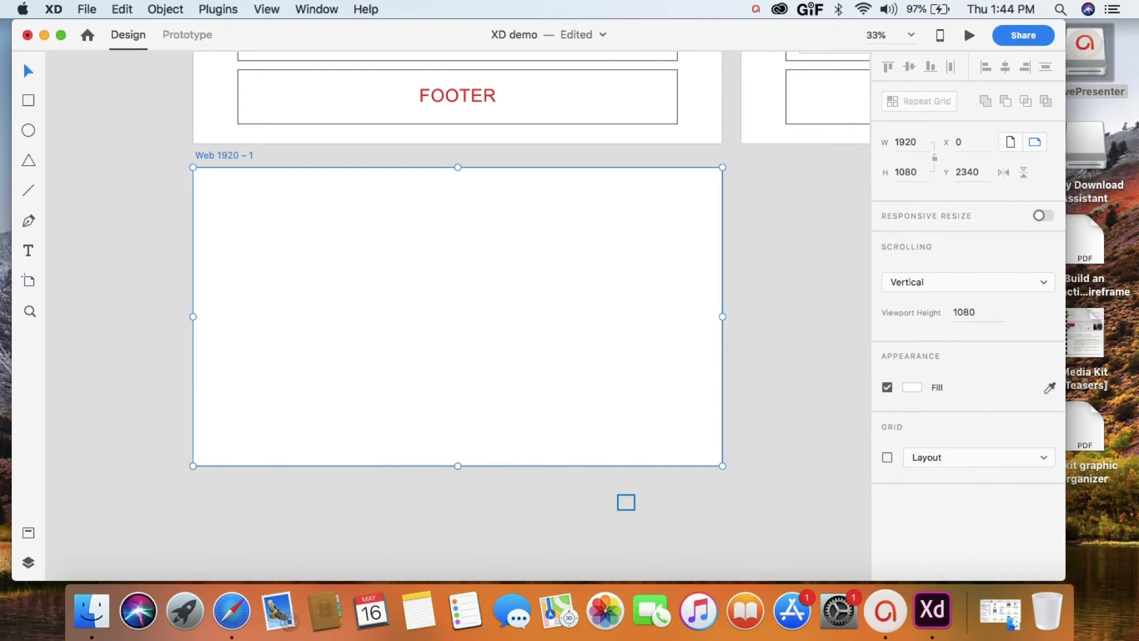
- Move the new artboard directly beneath the About Page and rename it Contact Page
{"action": "scroll", "coordinate": [626, 502], "scroll_direction": "right", "scroll_amount": 6}
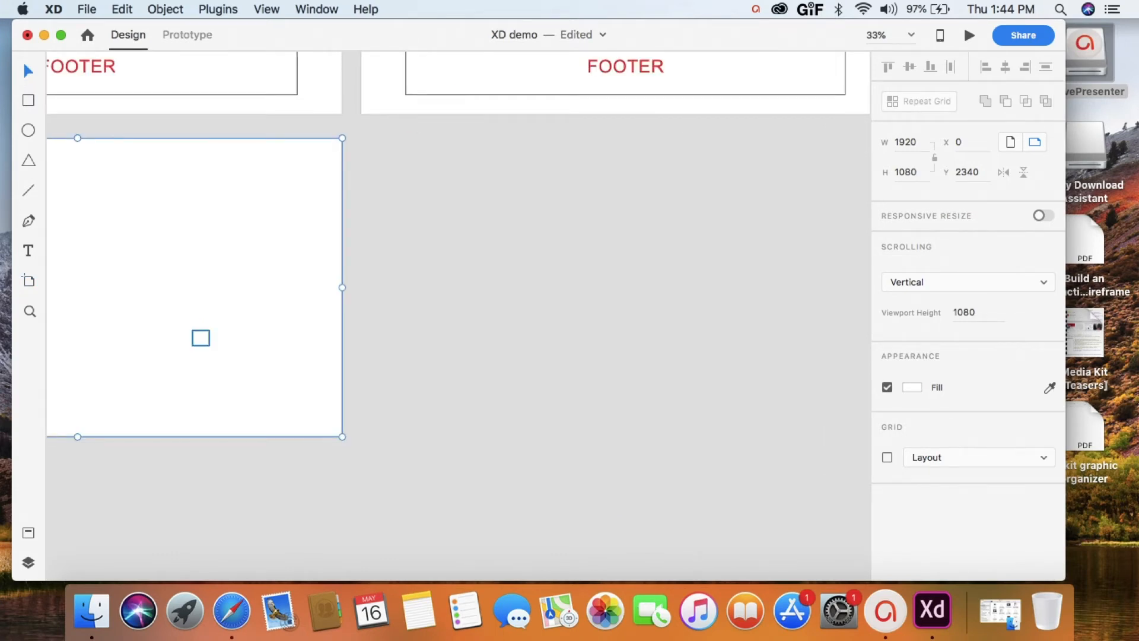
{"action": "left_click_drag", "start_coordinate": [200, 337], "coordinate": [389, 121]}
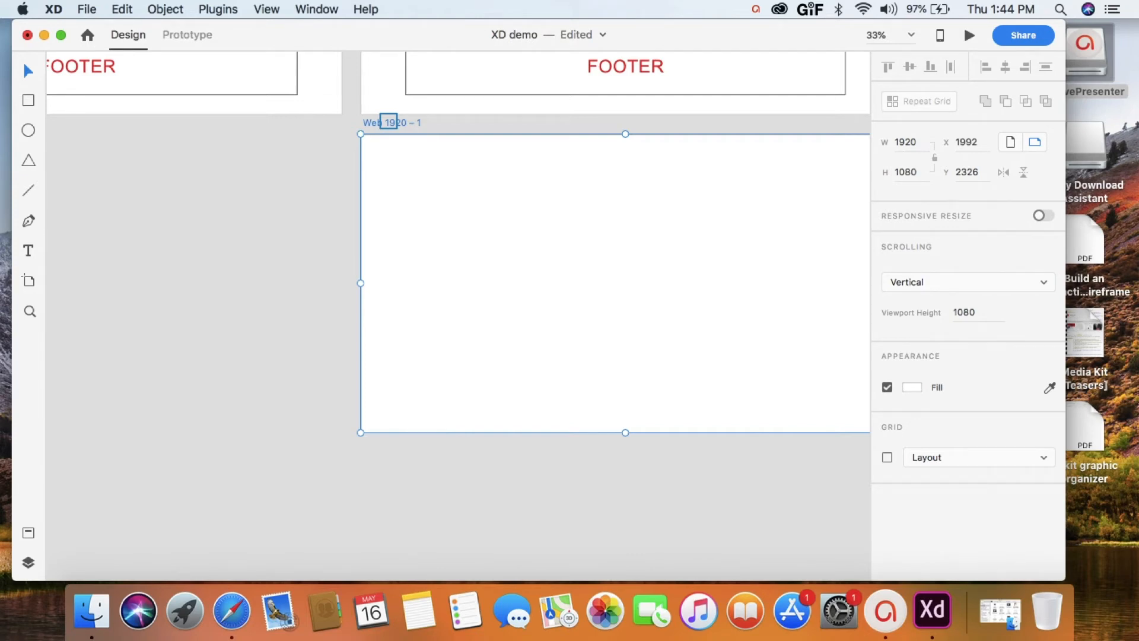
{"action": "double_click", "coordinate": [388, 121]}
{"action": "type", "text": "Contact Page"}
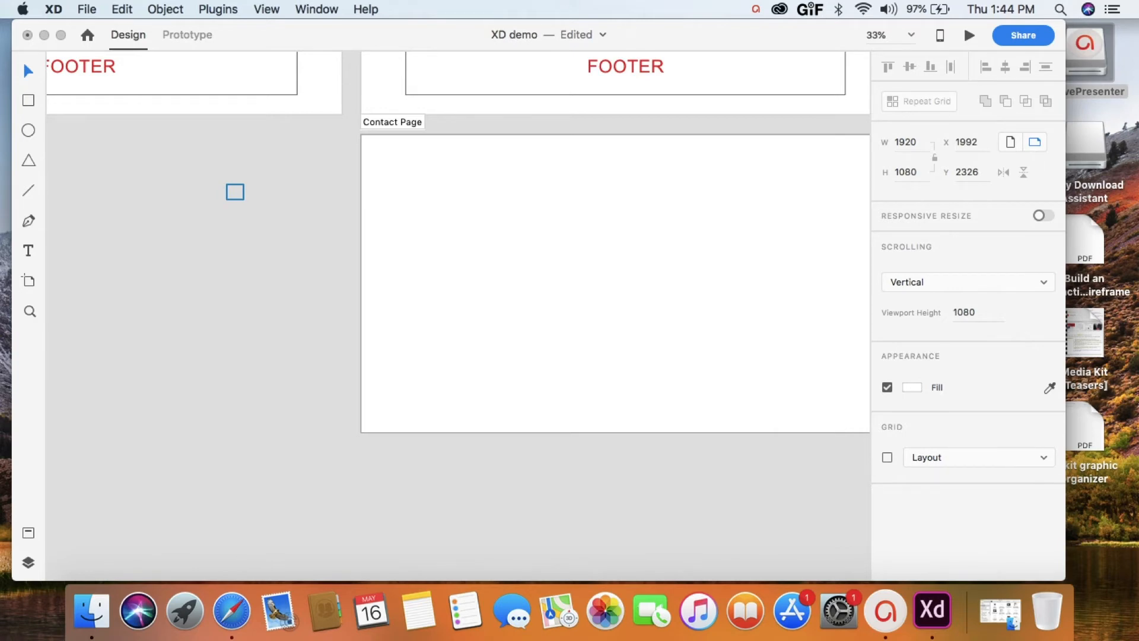
{"action": "key", "text": "Return"}
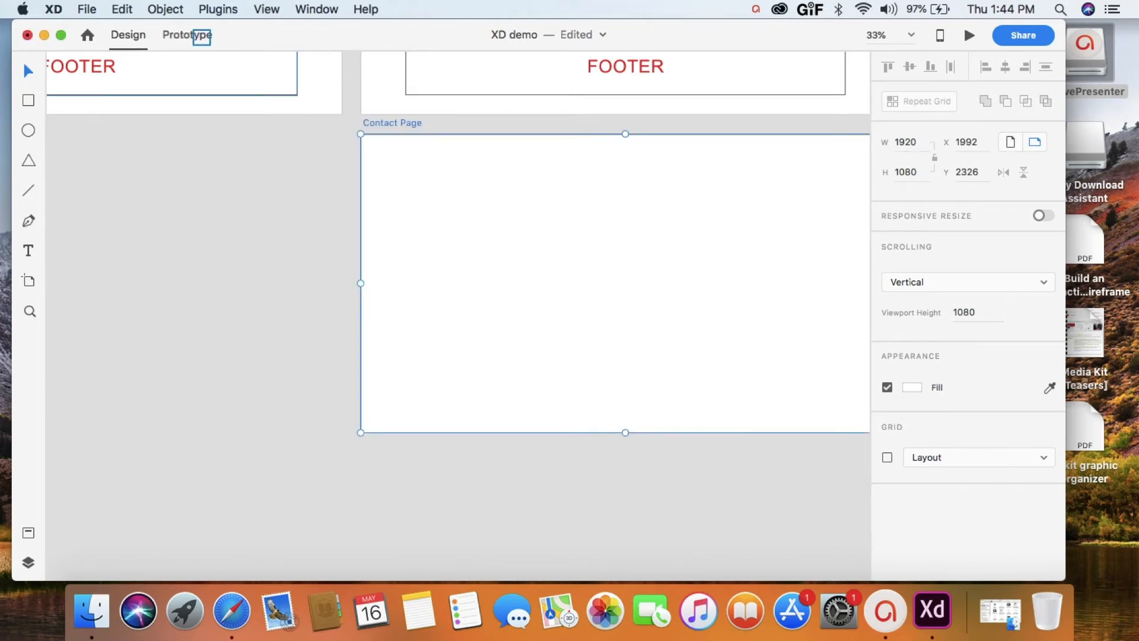
- In Prototype mode, link the About Page's Button to the Contact Page artboard
{"action": "left_click", "coordinate": [202, 36]}
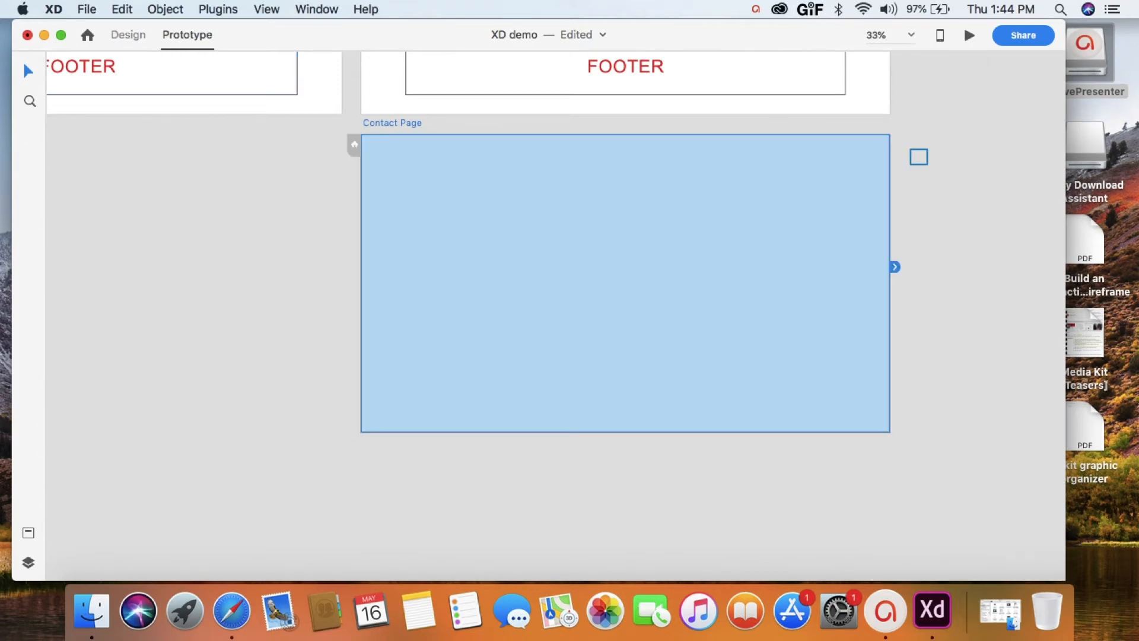
{"action": "scroll", "coordinate": [919, 157], "scroll_direction": "up", "scroll_amount": 5}
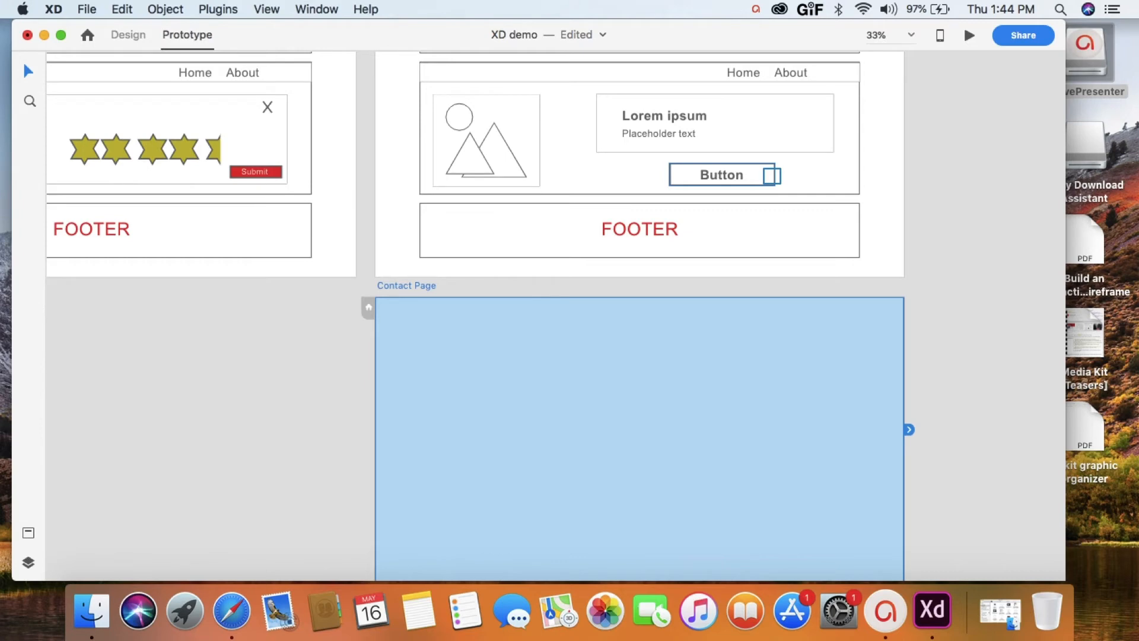
{"action": "left_click", "coordinate": [768, 175]}
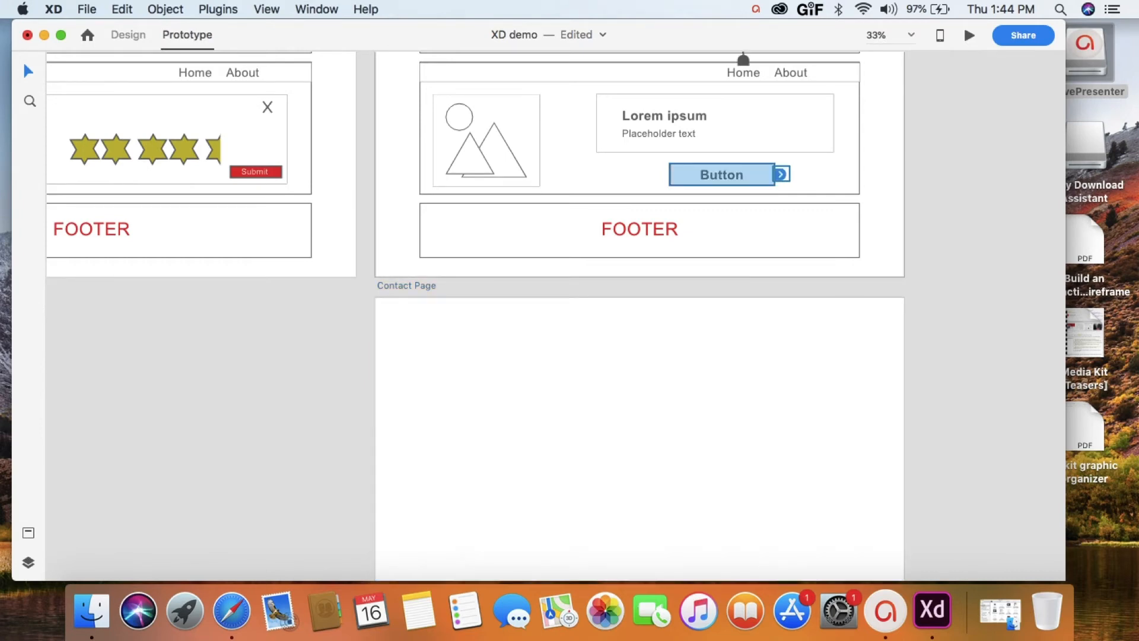
{"action": "left_click_drag", "start_coordinate": [781, 174], "coordinate": [640, 292]}
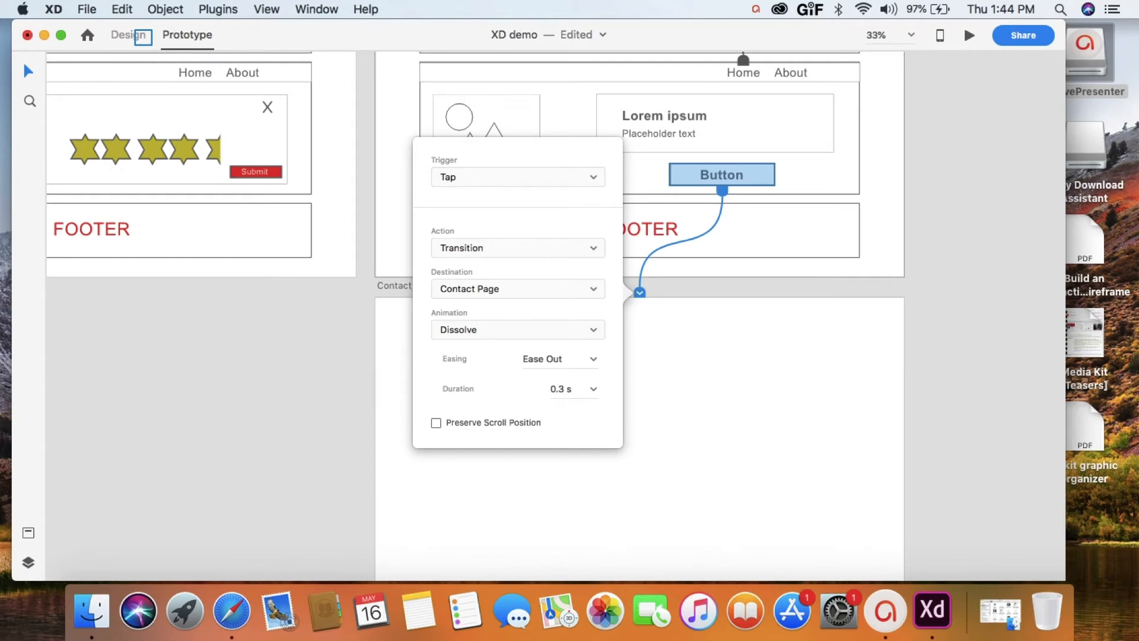
- View all four artboards together, preview the prototype from the Home Page, and close the preview
{"action": "left_click", "coordinate": [143, 37]}
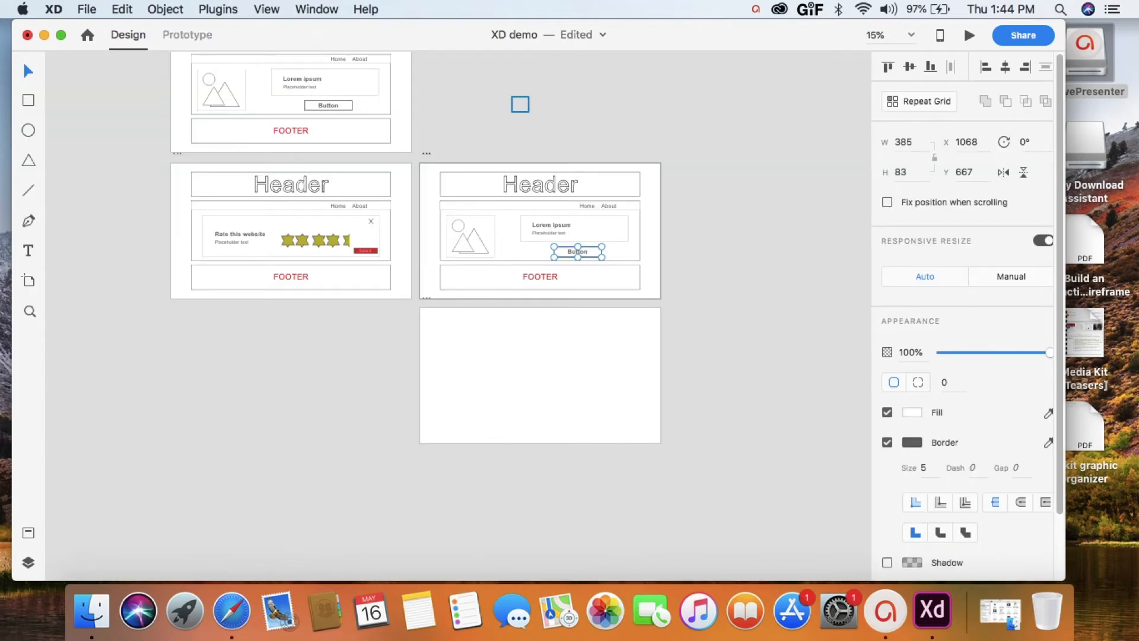
{"action": "scroll", "coordinate": [520, 104], "scroll_direction": "up", "scroll_amount": 3}
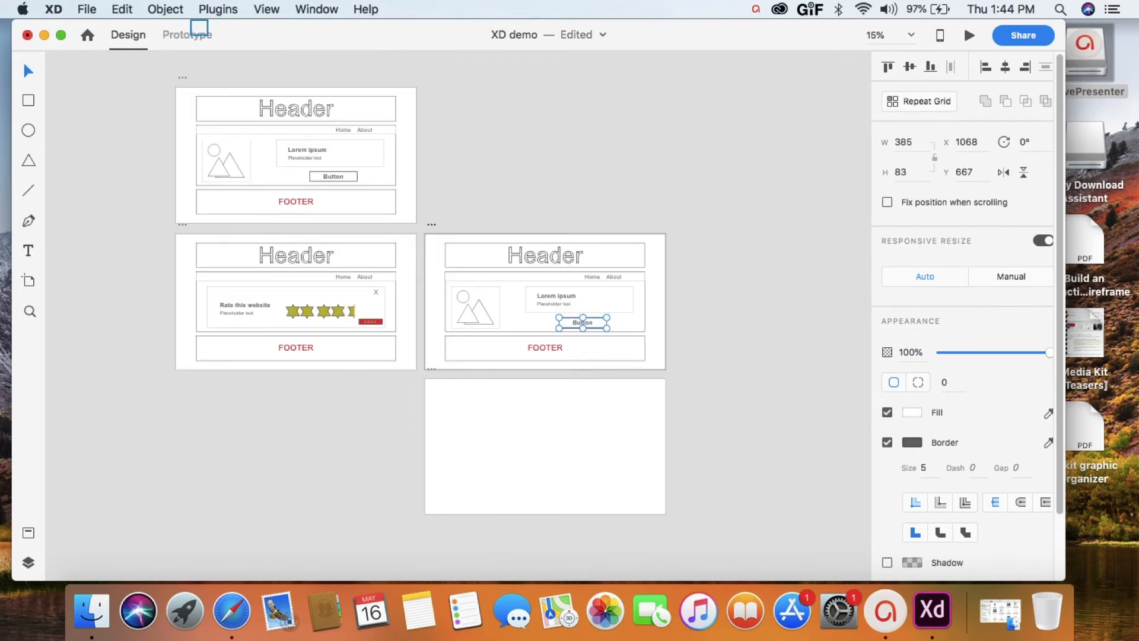
{"action": "left_click", "coordinate": [196, 31]}
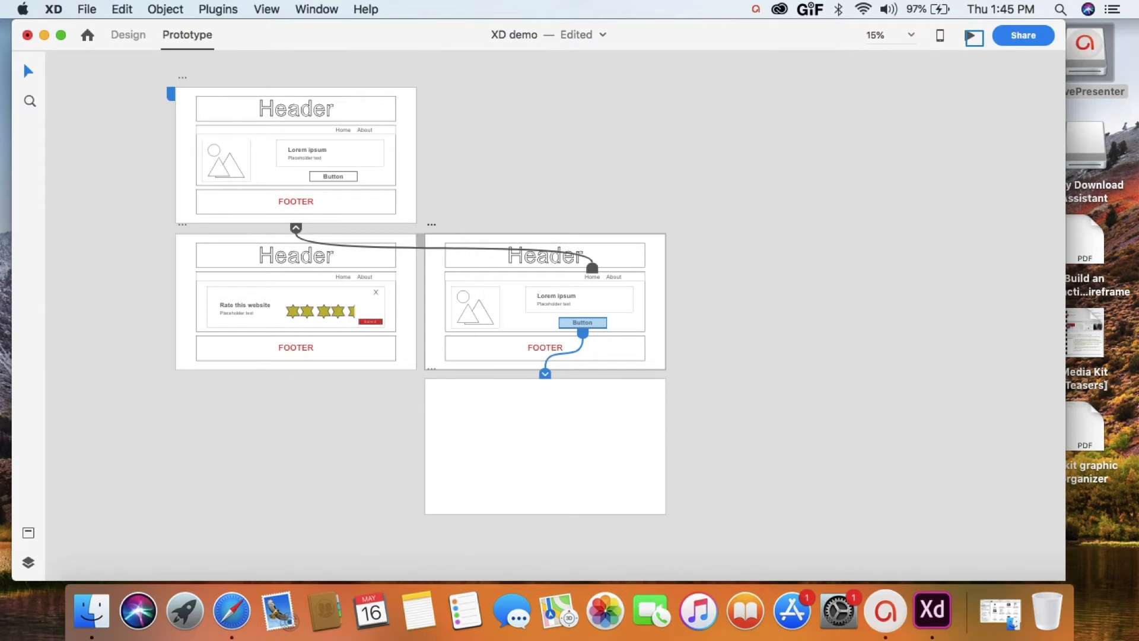
{"action": "key", "text": "super+Return"}
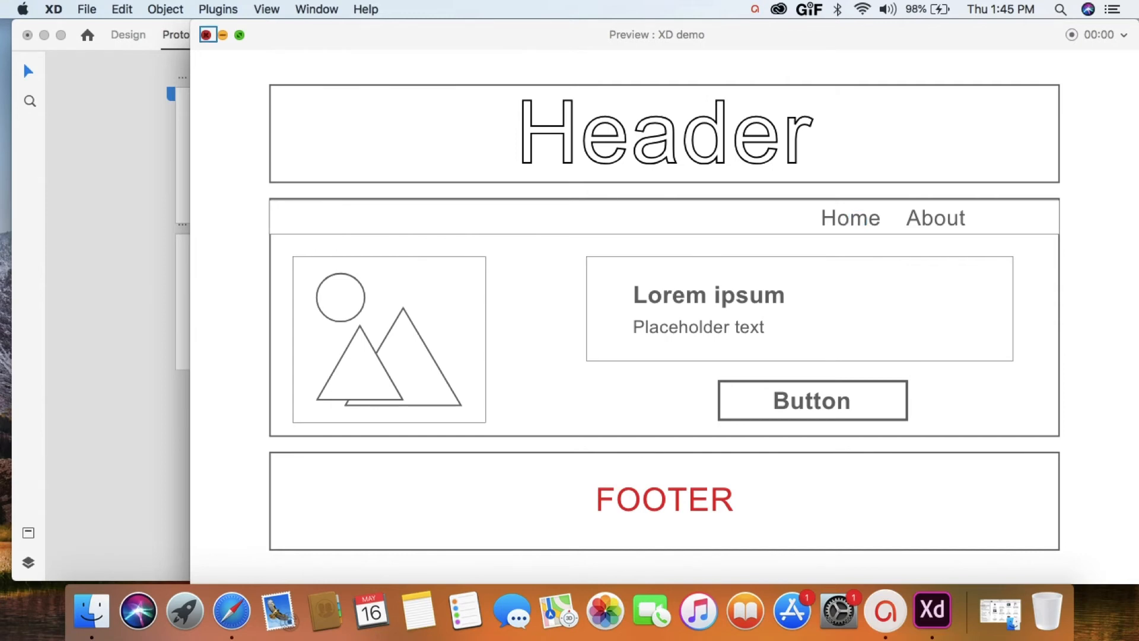
{"action": "left_click", "coordinate": [207, 35]}
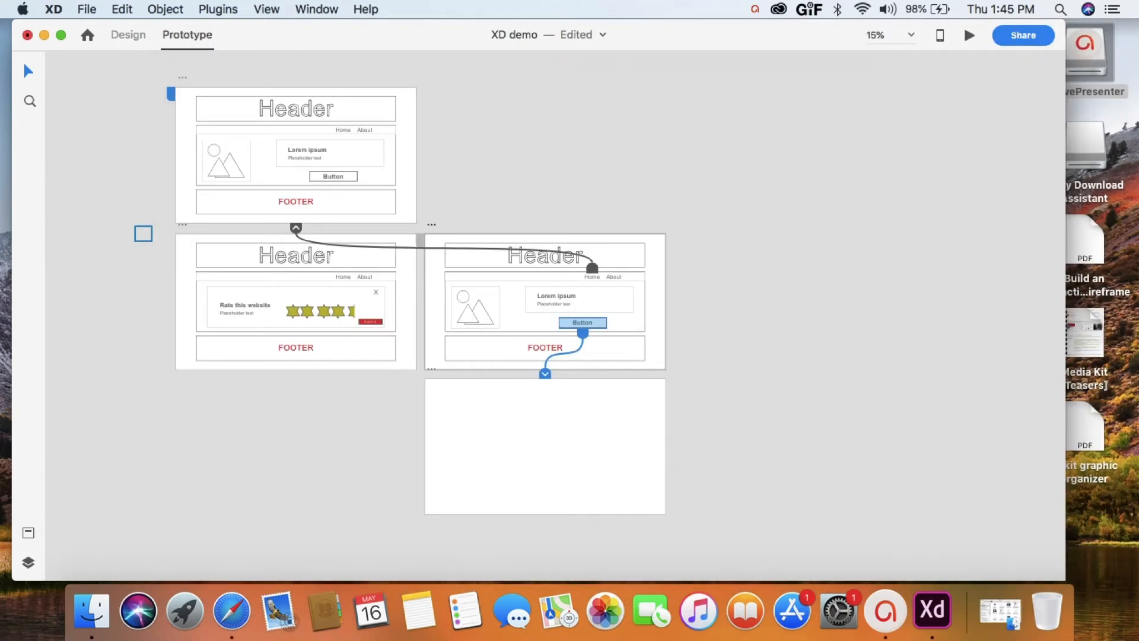
{"action": "left_click", "coordinate": [143, 233]}
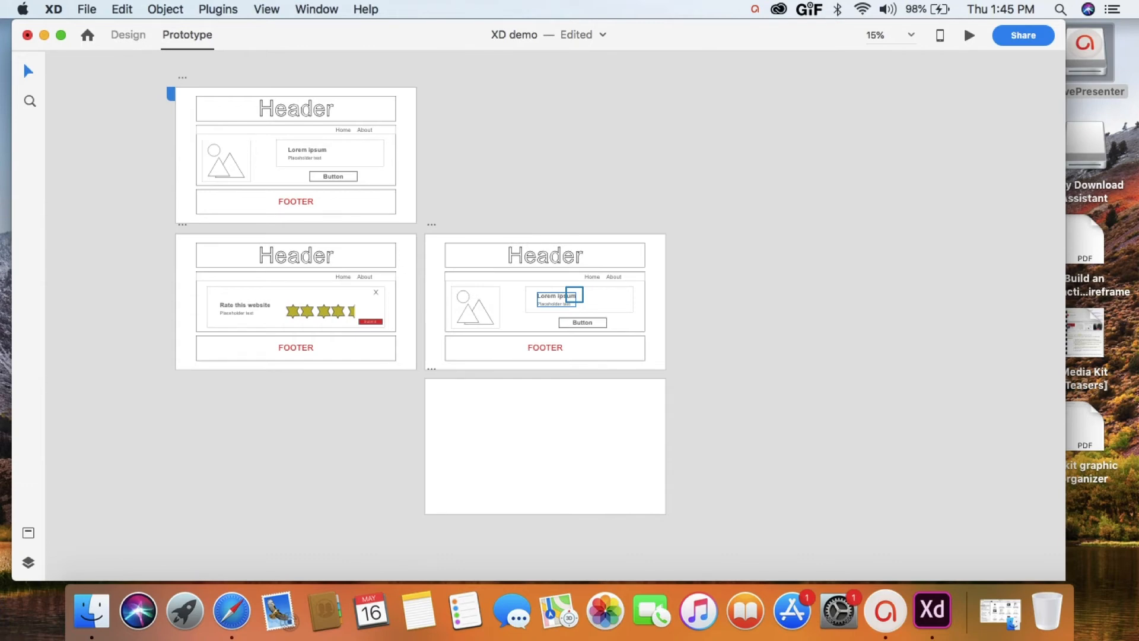
- In Design mode, replace the About Page's Lorem ipsum text block with "About this page" above "Placeholder text"
{"action": "left_click", "coordinate": [574, 295]}
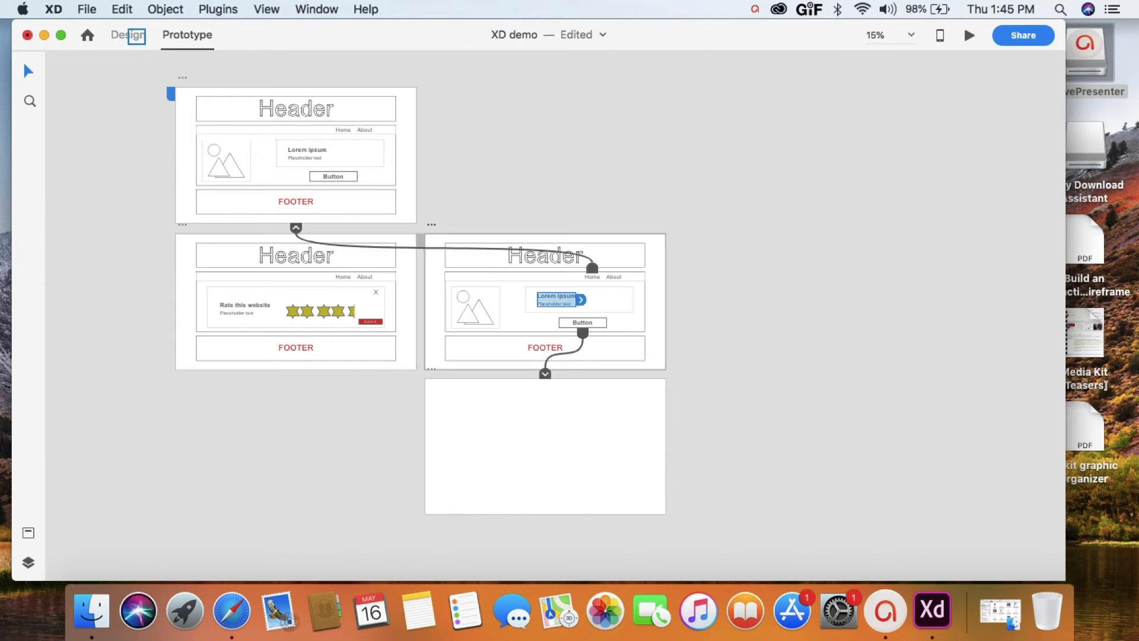
{"action": "left_click", "coordinate": [135, 36]}
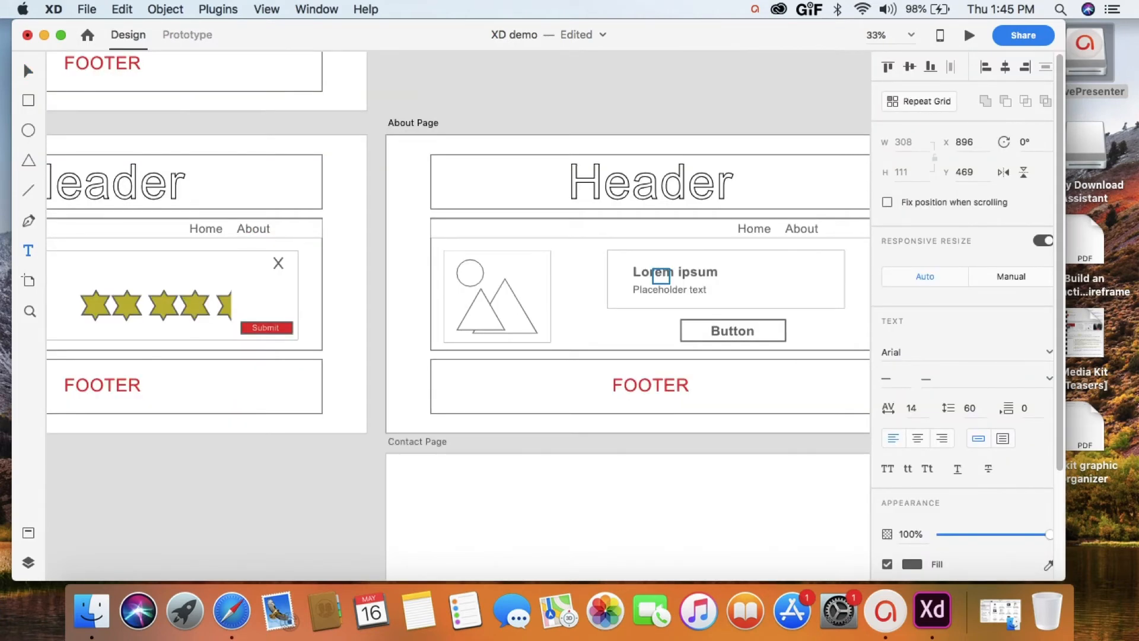
{"action": "double_click", "coordinate": [661, 275]}
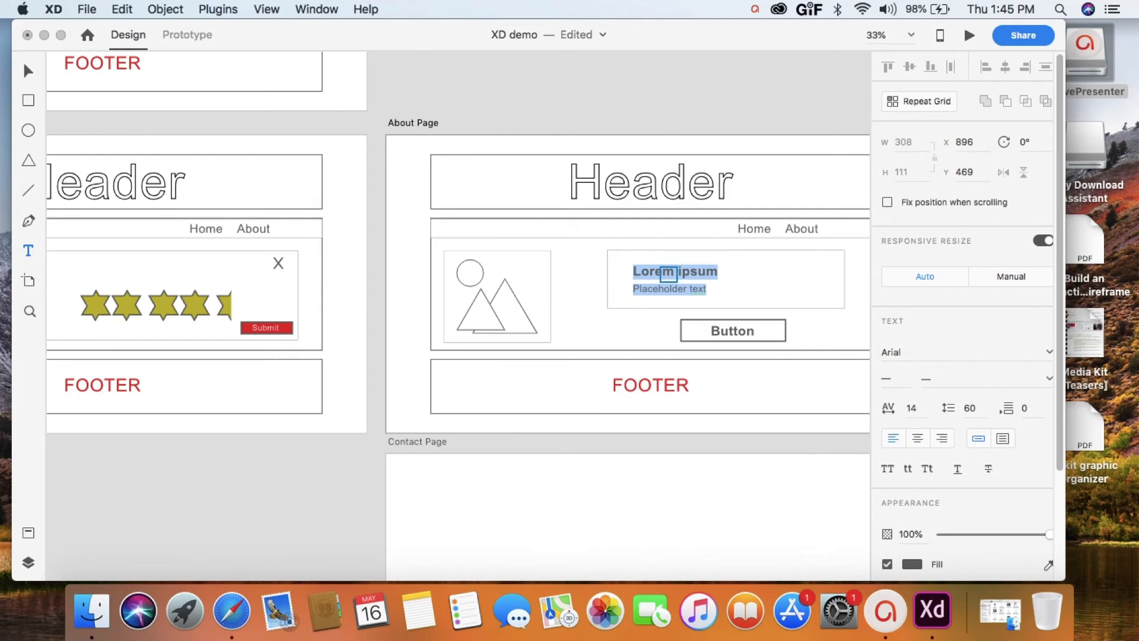
{"action": "key", "text": "BackSpace"}
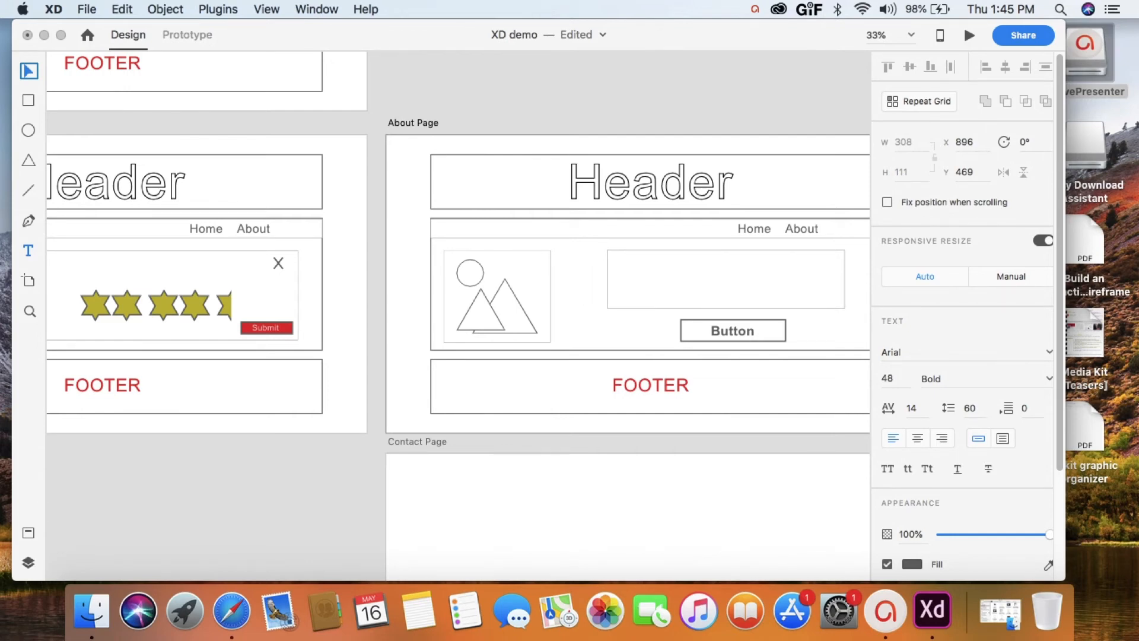
{"action": "left_click", "coordinate": [636, 73]}
{"action": "type", "text": "About this page Placeholder text"}
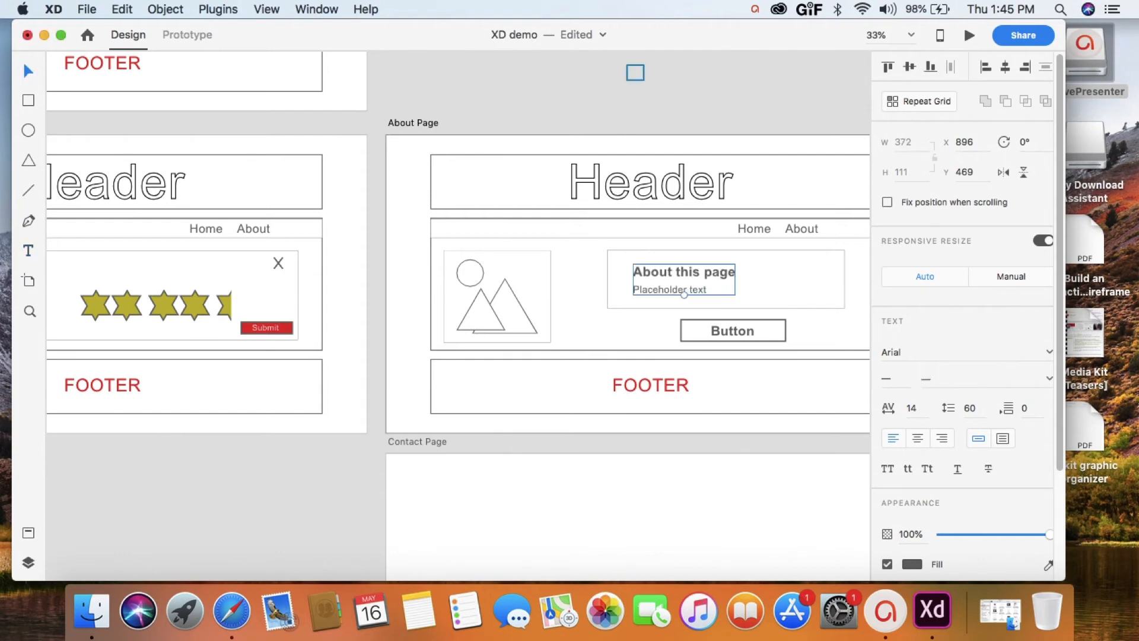
- Preview the prototype, test the Home Page's About link, and close the preview
{"action": "left_click", "coordinate": [968, 35]}
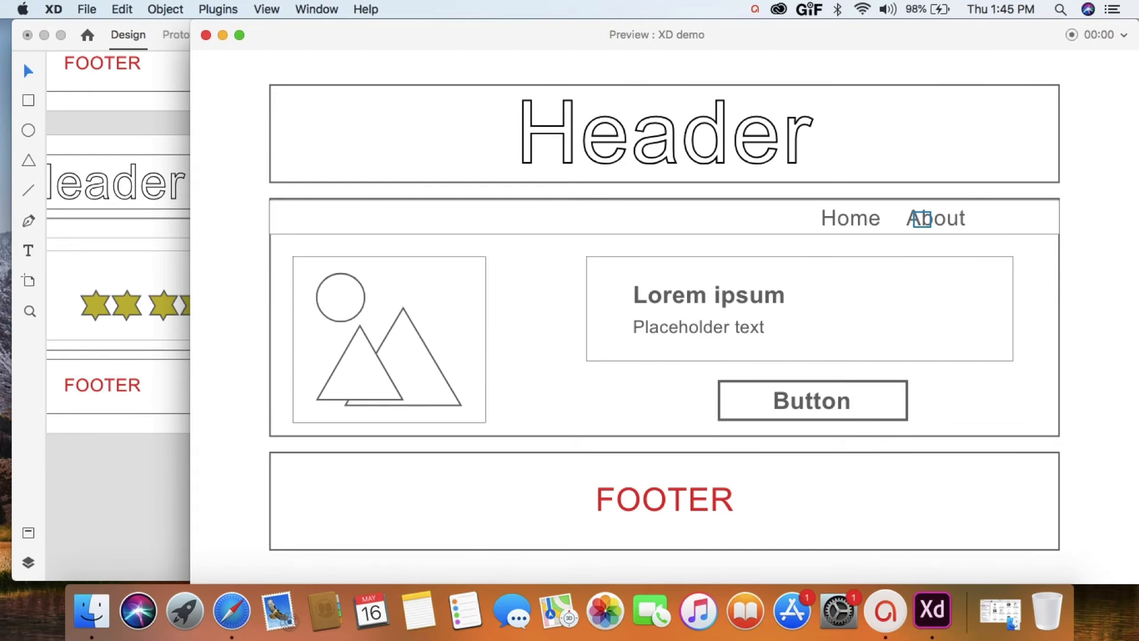
{"action": "left_click", "coordinate": [922, 219]}
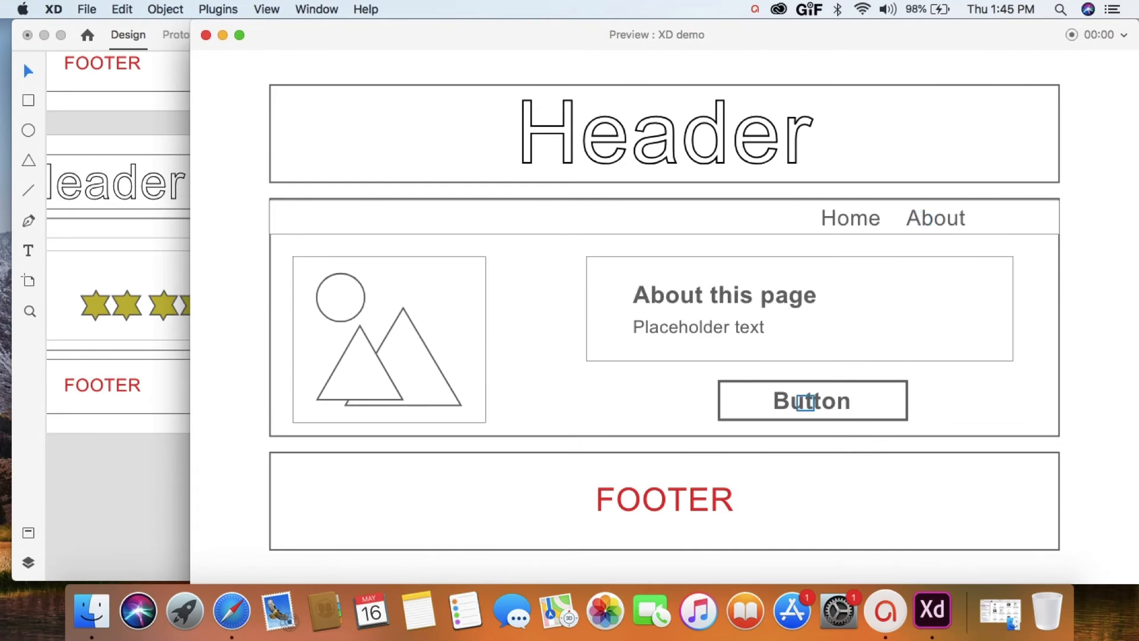
{"action": "left_click", "coordinate": [206, 35]}
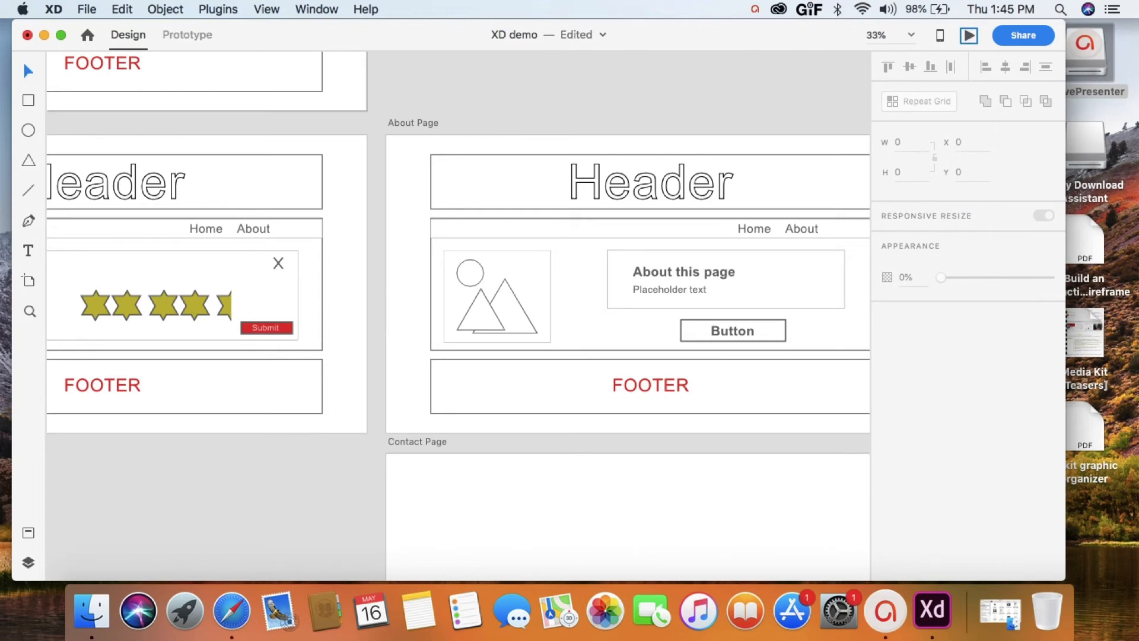
{"action": "left_click", "coordinate": [969, 35]}
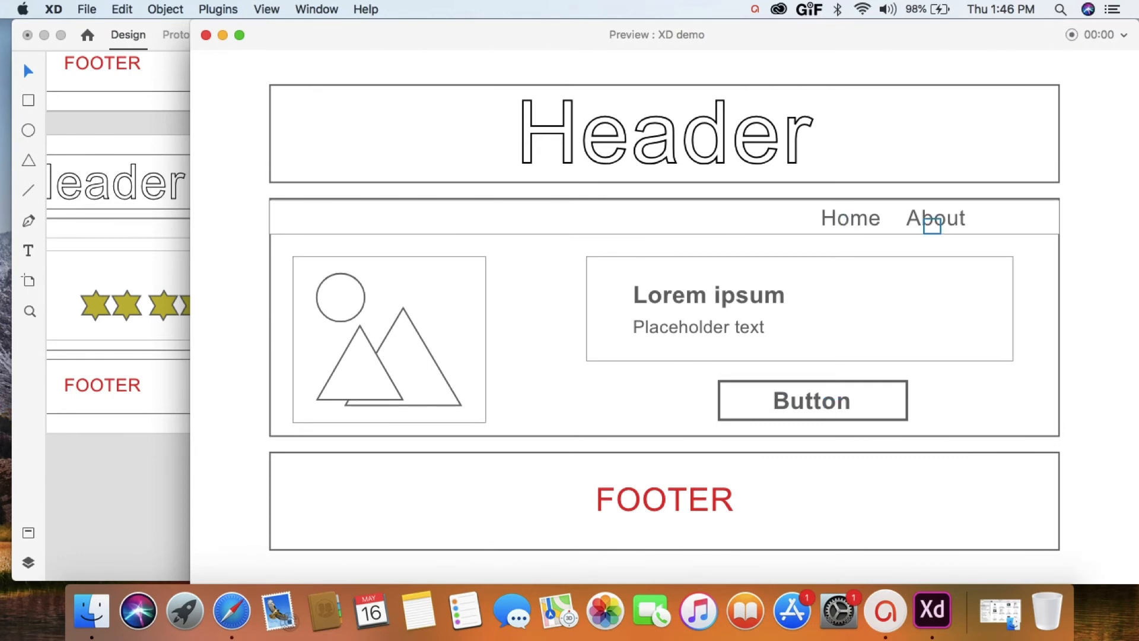
{"action": "left_click", "coordinate": [932, 221]}
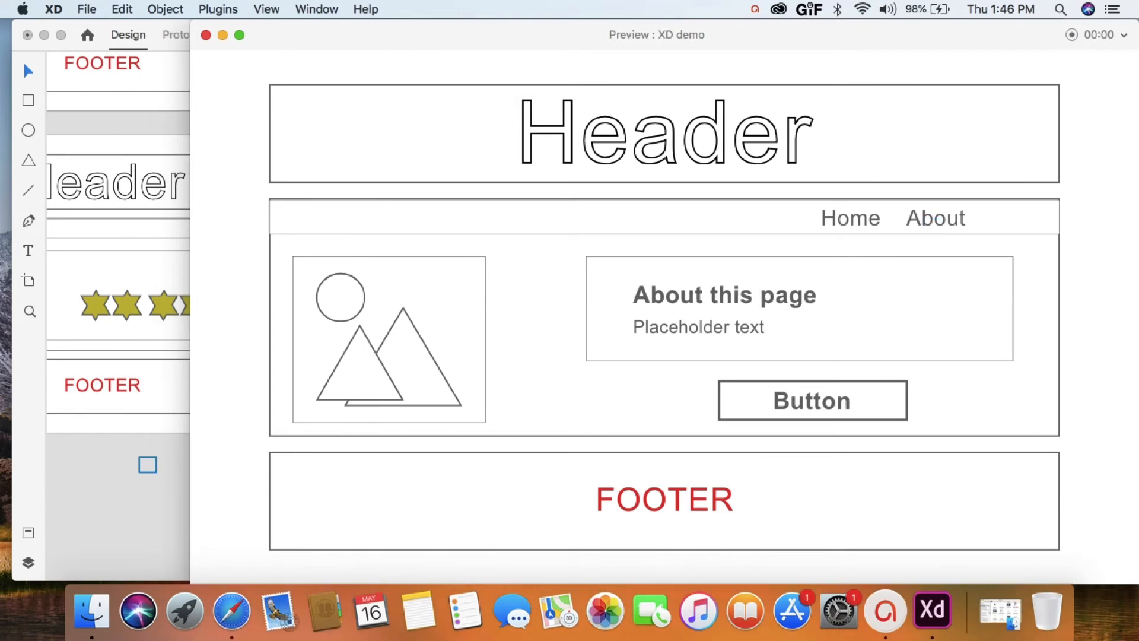
{"action": "left_click", "coordinate": [147, 465]}
{"action": "left_click", "coordinate": [205, 35]}
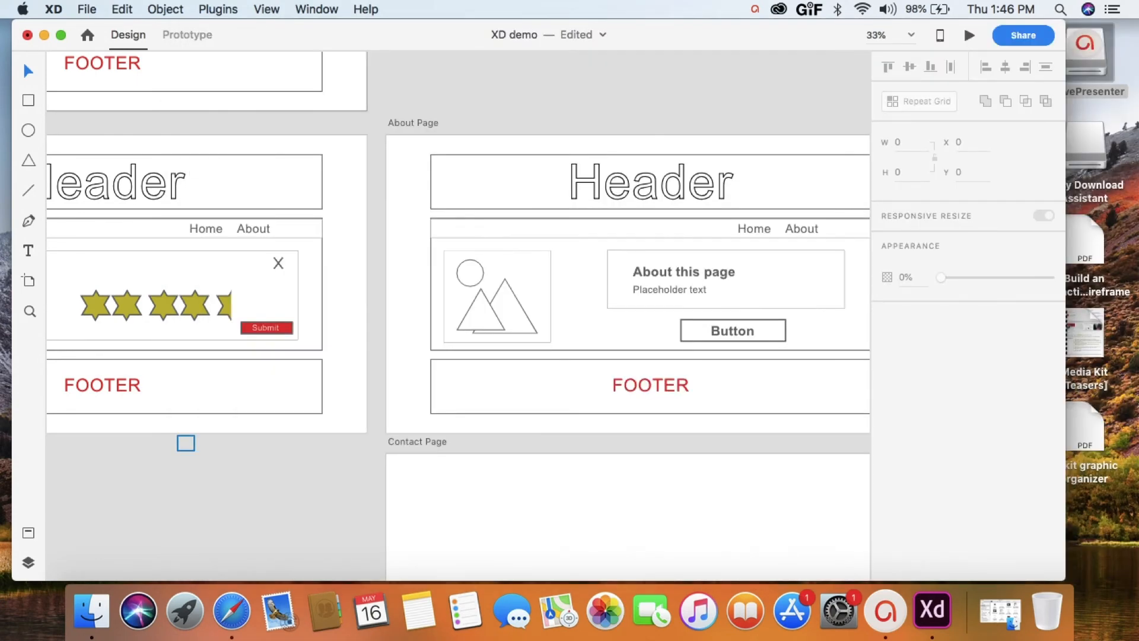
- In Prototype mode, select the Home Page's content to examine its links to the other artboards
{"action": "scroll", "coordinate": [186, 443], "scroll_direction": "left", "scroll_amount": 5}
{"action": "scroll", "coordinate": [186, 443], "scroll_direction": "up", "scroll_amount": 3}
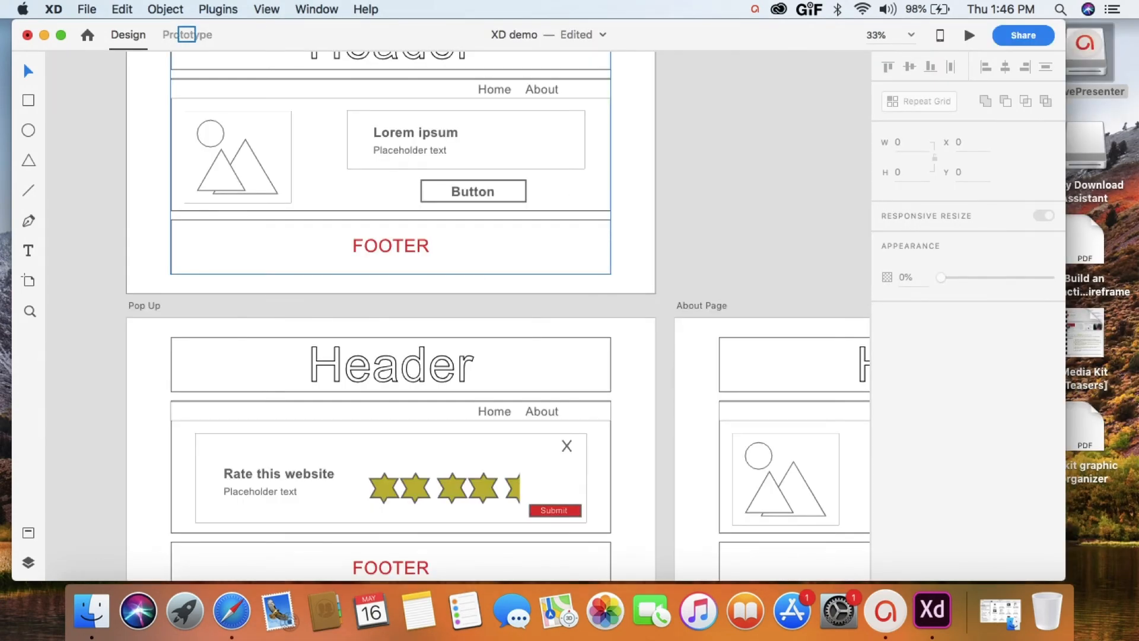
{"action": "left_click", "coordinate": [186, 34]}
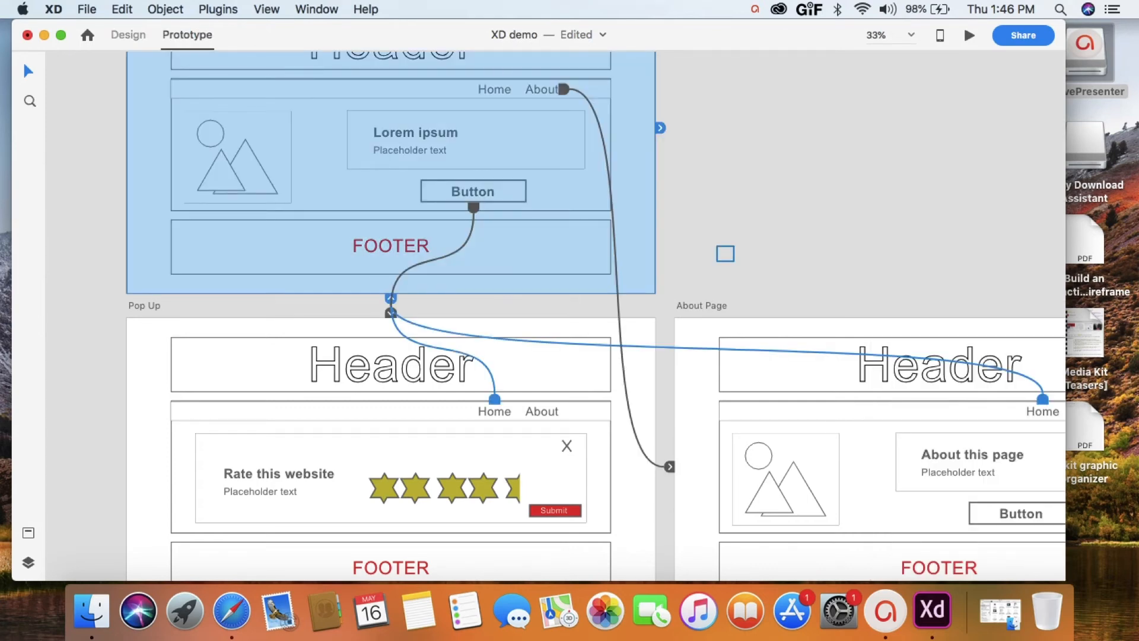
{"action": "left_click", "coordinate": [725, 254]}
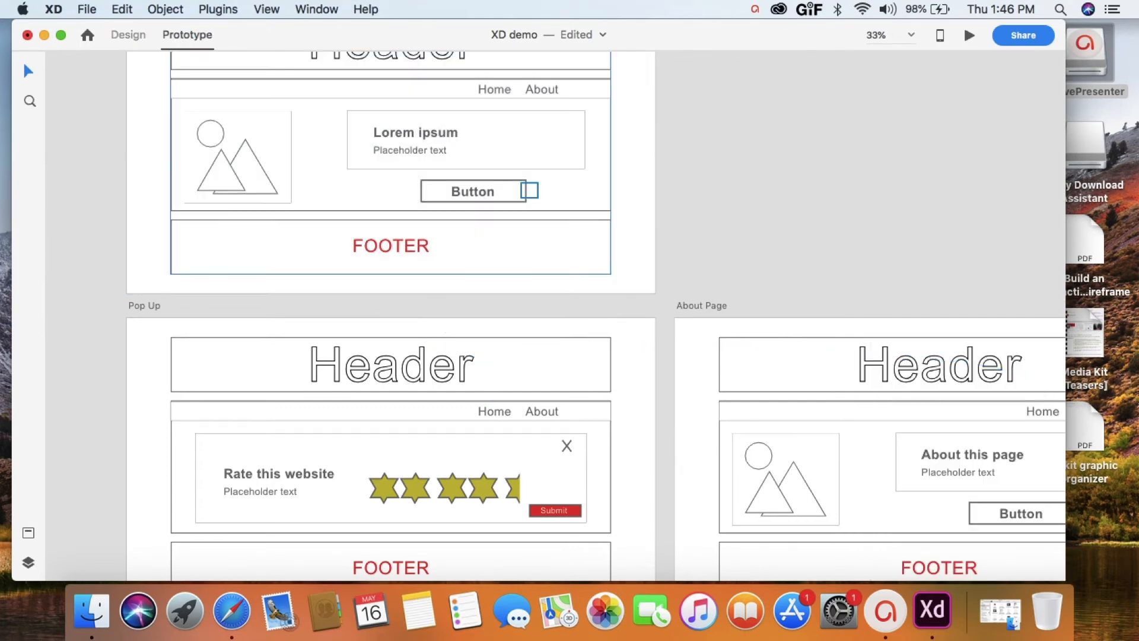
{"action": "left_click", "coordinate": [517, 189]}
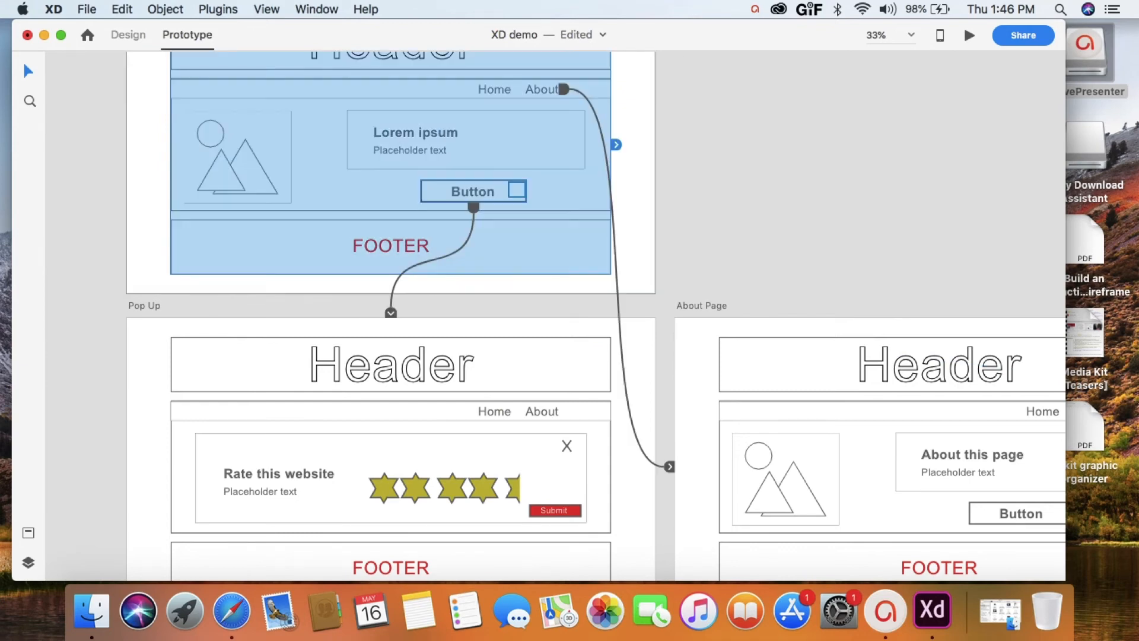
- Examine the interaction settings of the link from the Home Page's Button to the Pop Up artboard
{"action": "double_click", "coordinate": [517, 189]}
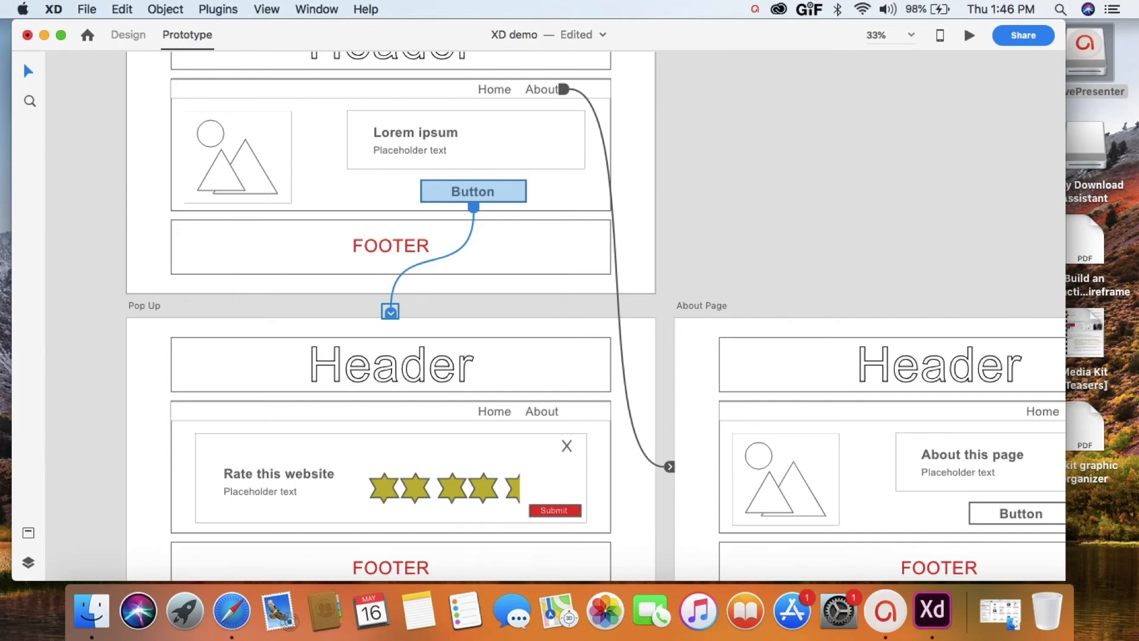
{"action": "left_click", "coordinate": [390, 311]}
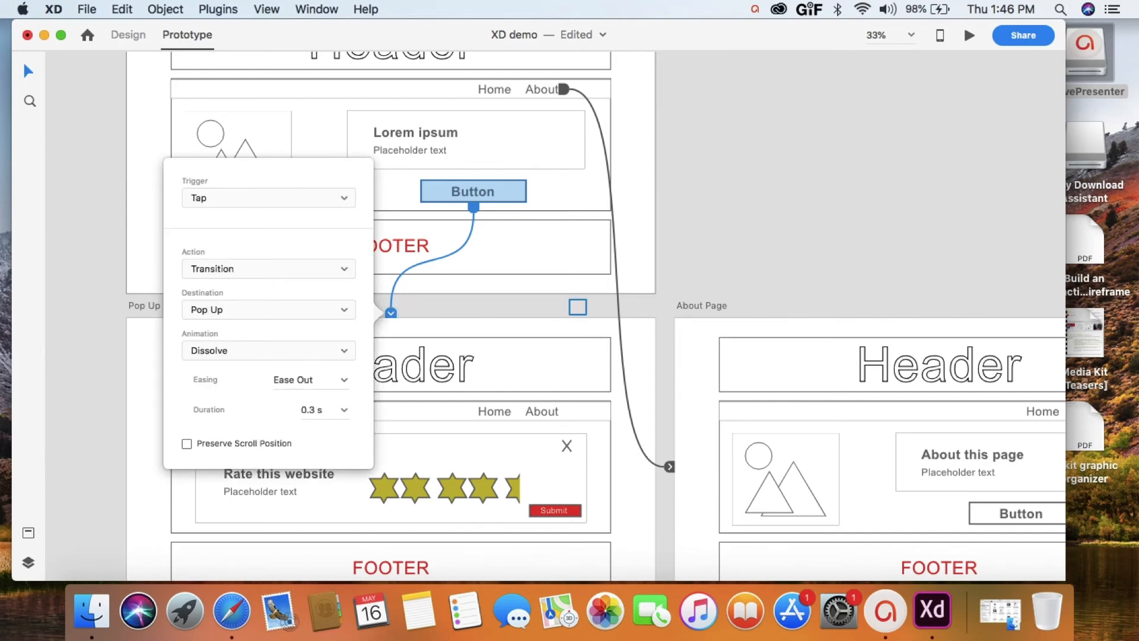
{"action": "left_click", "coordinate": [577, 307]}
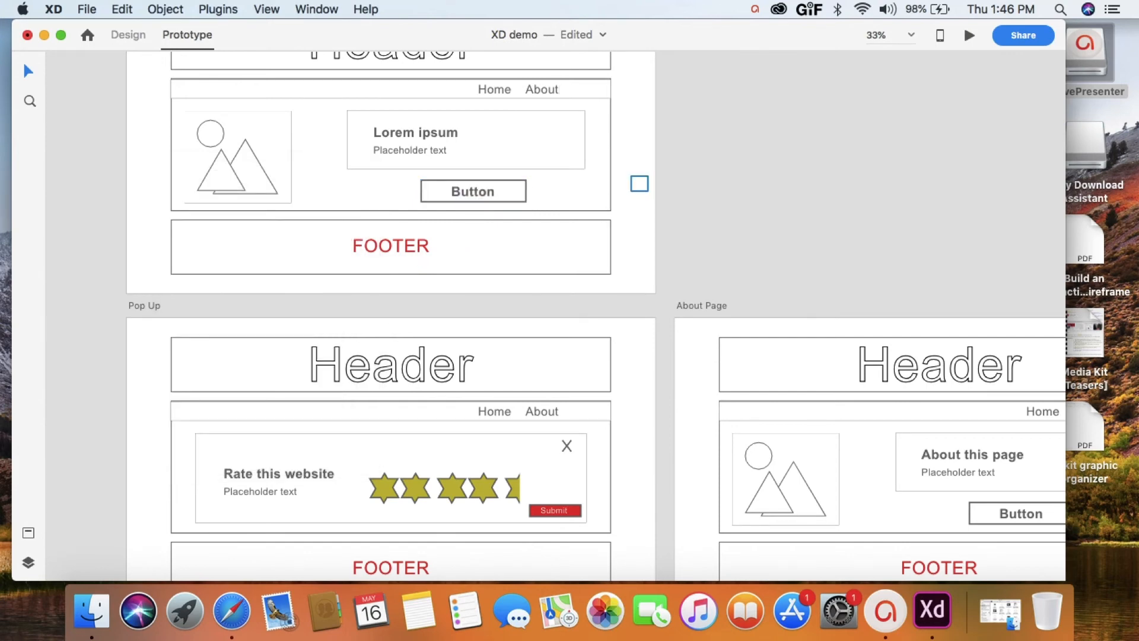
- Preview the prototype from the Home Page, test the Button and the pop-up's X, and close the preview
{"action": "left_click", "coordinate": [968, 34]}
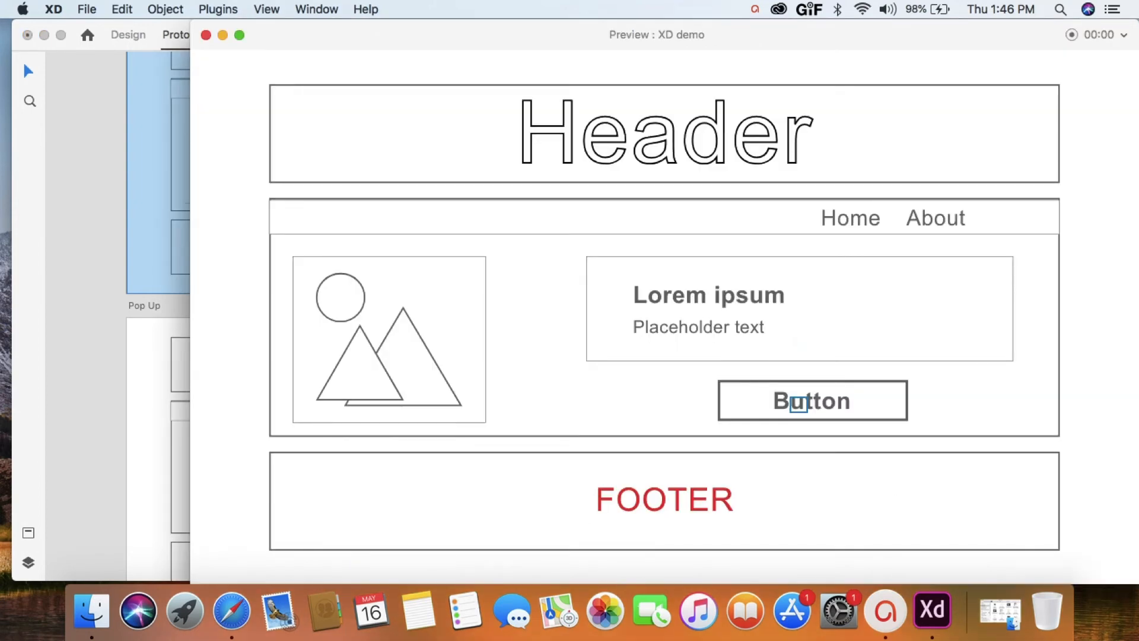
{"action": "left_click", "coordinate": [799, 404]}
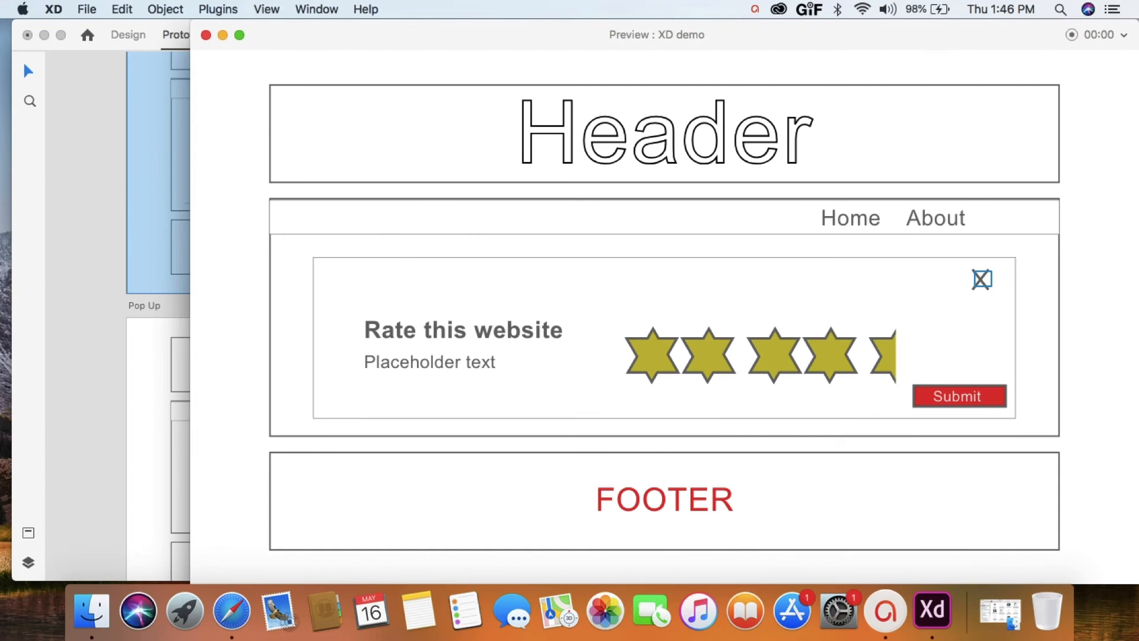
{"action": "left_click", "coordinate": [982, 278]}
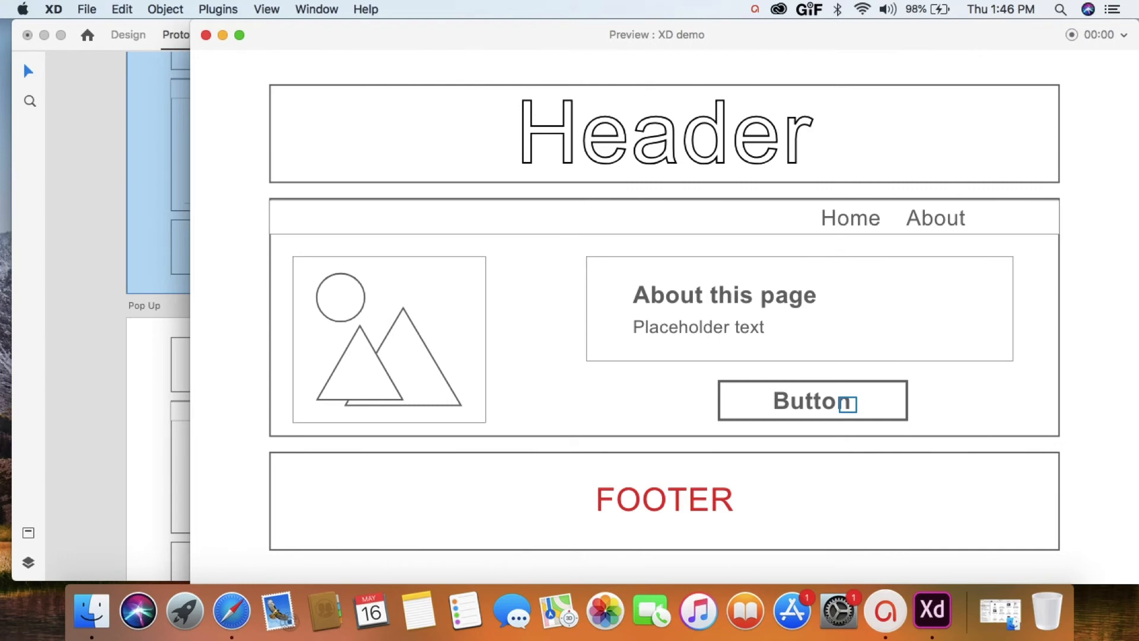
{"action": "left_click", "coordinate": [206, 35]}
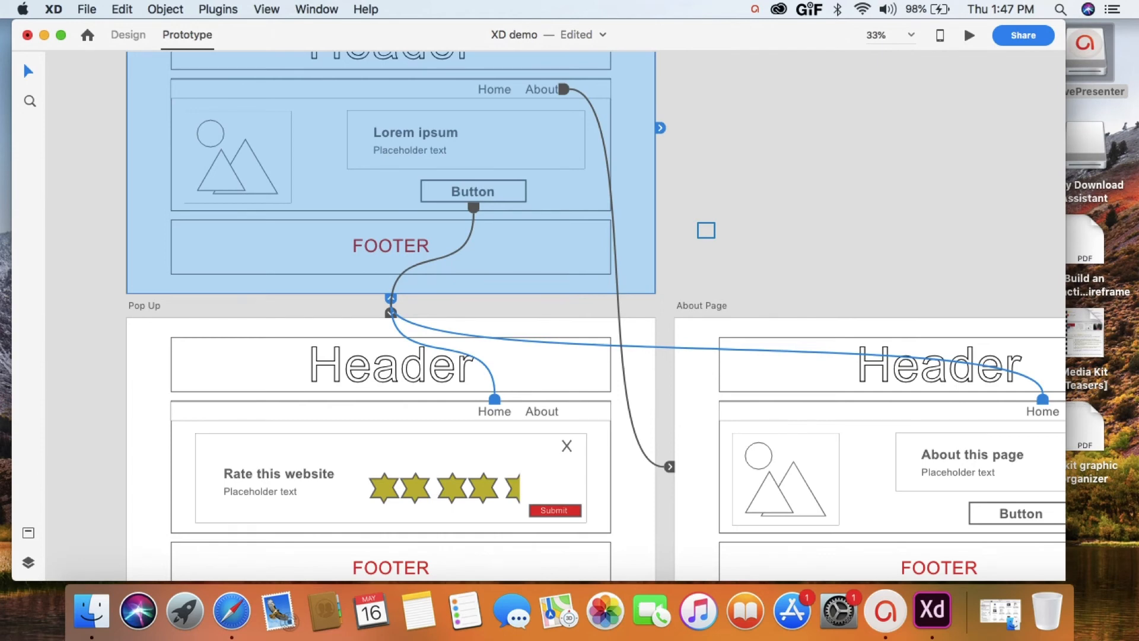
- Link the Pop Up's Submit button to the About Page with a tap-triggered Dissolve transition
{"action": "left_click", "coordinate": [706, 230]}
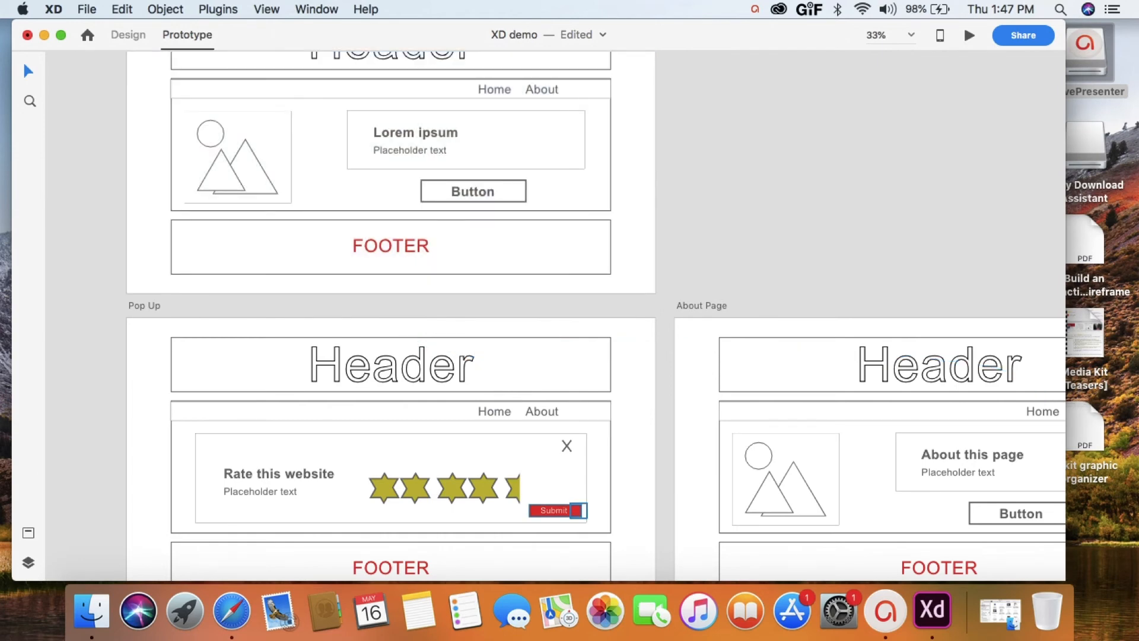
{"action": "left_click", "coordinate": [578, 510]}
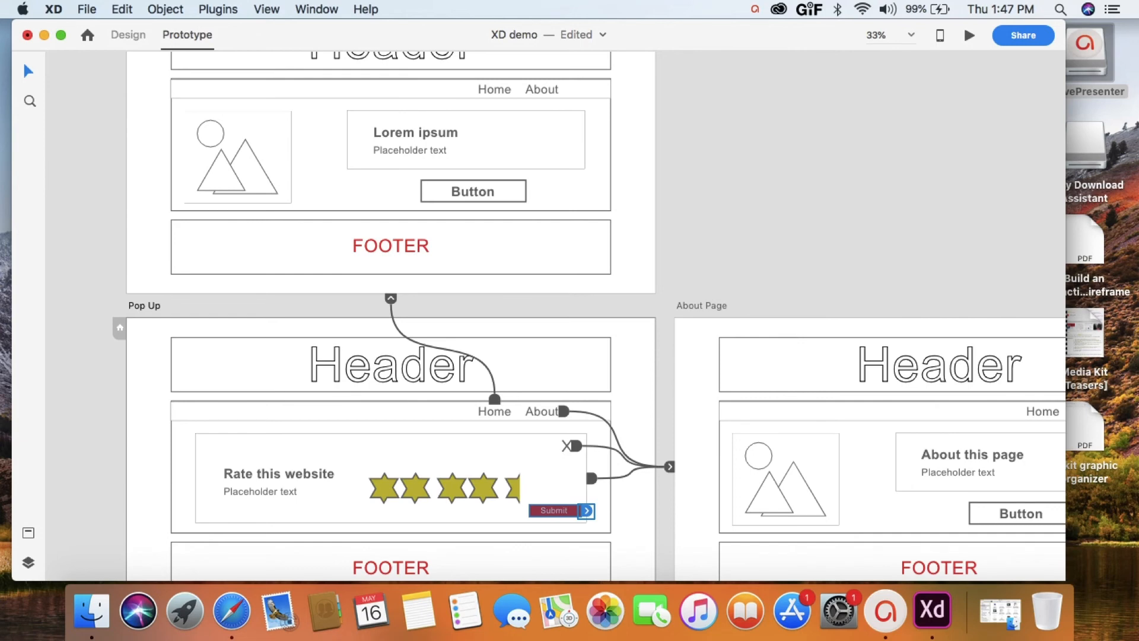
{"action": "left_click_drag", "start_coordinate": [586, 510], "coordinate": [672, 562]}
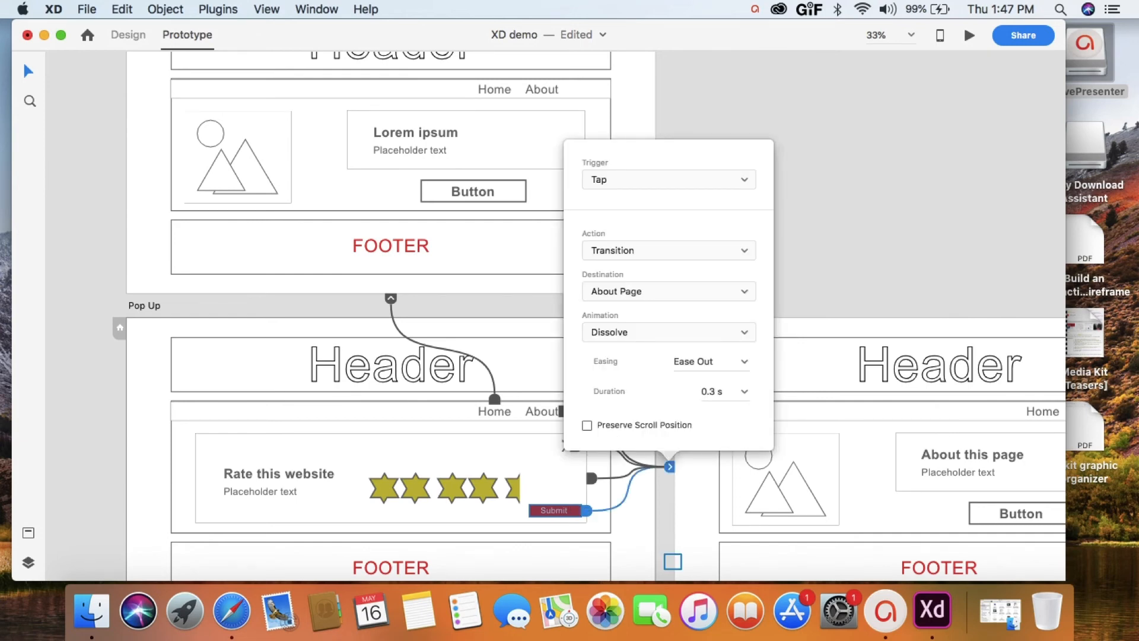
- Preview the prototype, test the Home link, the Home Page's Button and the pop-up's Submit button, and close the preview
{"action": "left_click", "coordinate": [969, 35]}
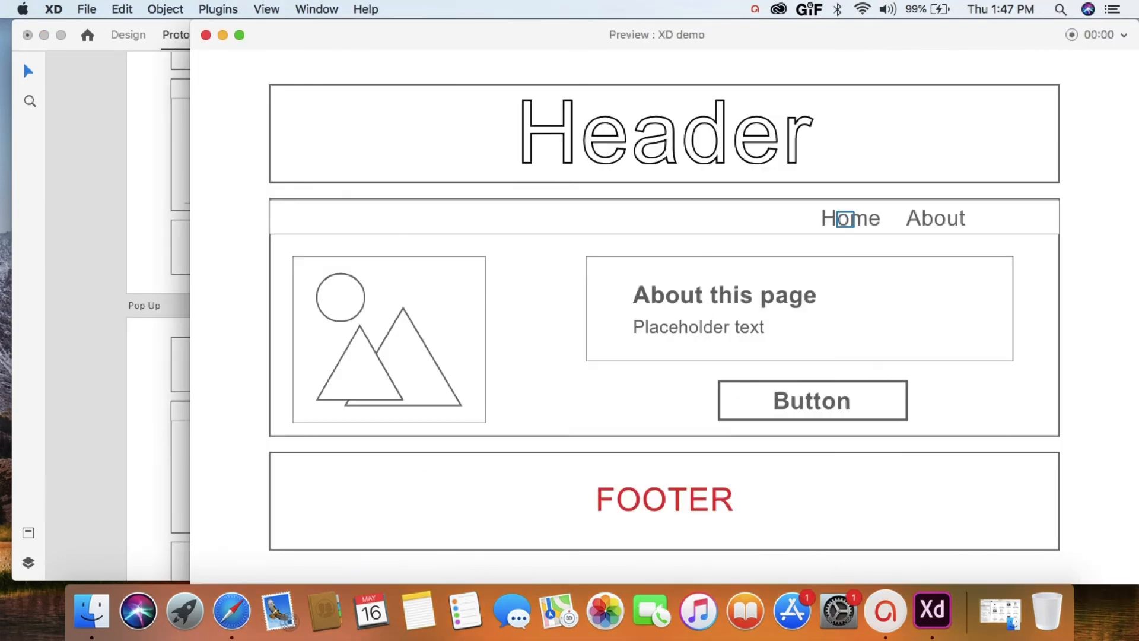
{"action": "left_click", "coordinate": [845, 219]}
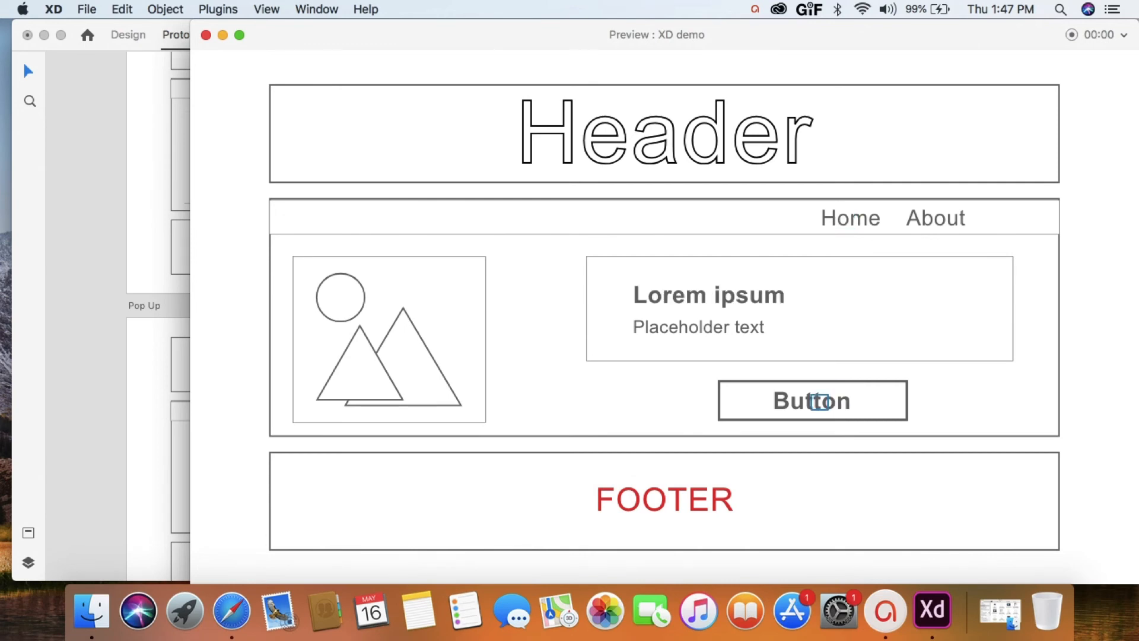
{"action": "left_click", "coordinate": [819, 402]}
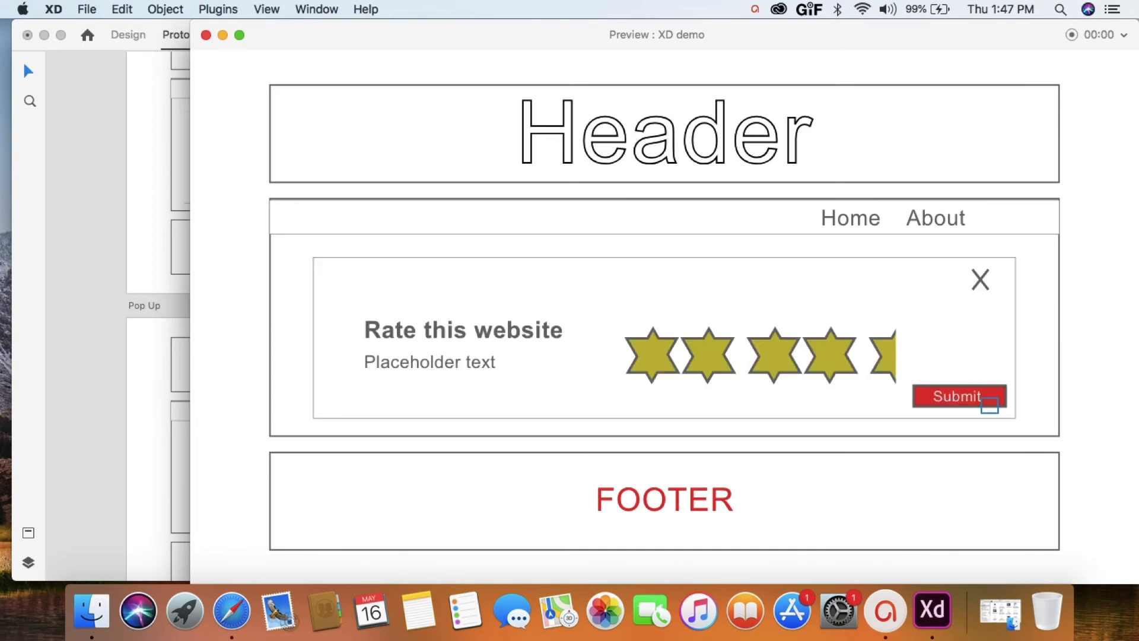
{"action": "left_click", "coordinate": [990, 405]}
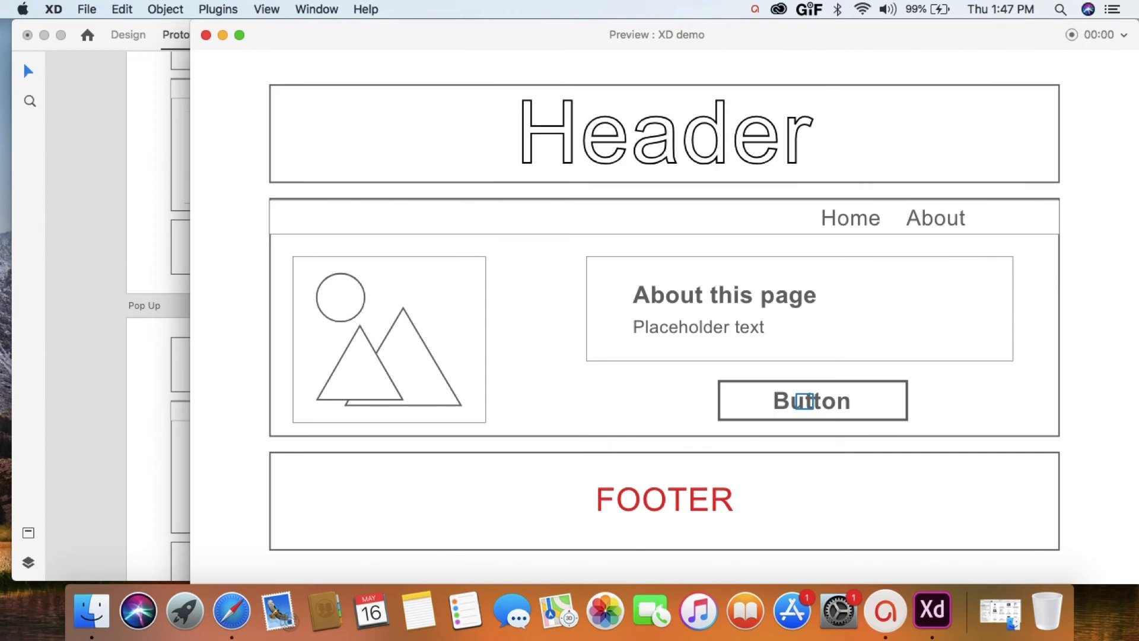
{"action": "left_click", "coordinate": [205, 35]}
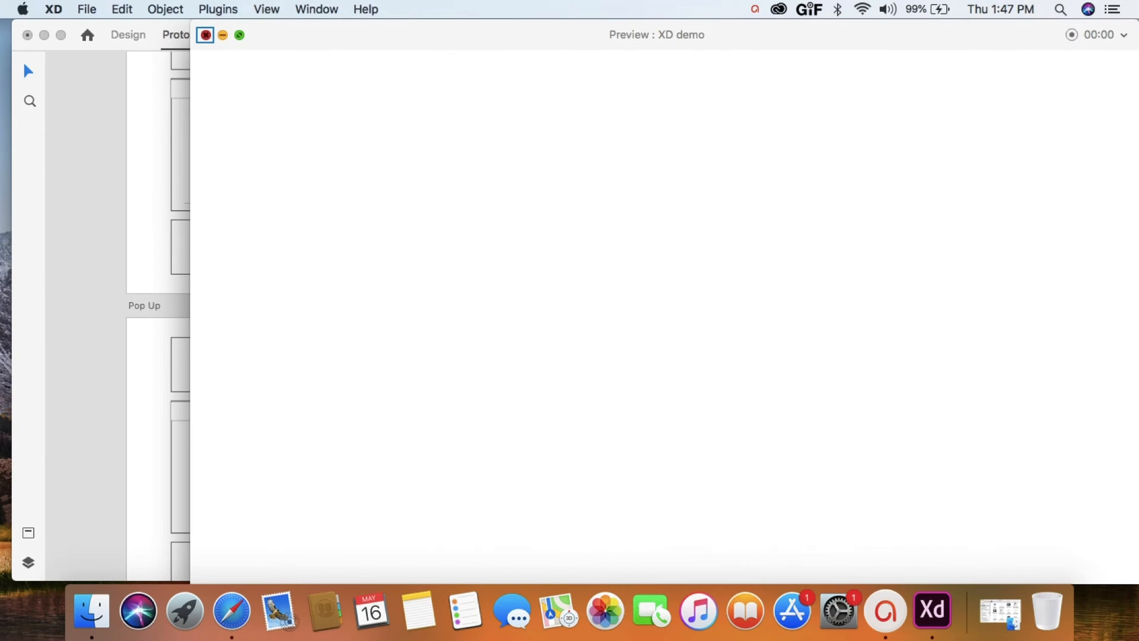
{"action": "left_click", "coordinate": [206, 35]}
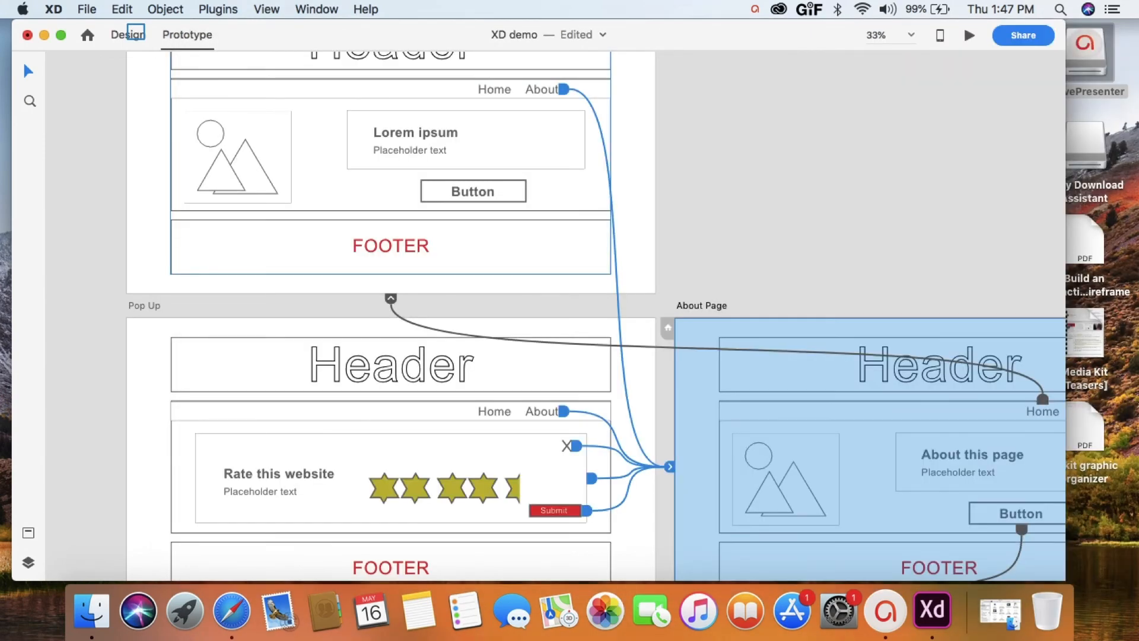
- In Design mode, group the Home Page's "Button" text with the rectangle around it
{"action": "left_click", "coordinate": [129, 34]}
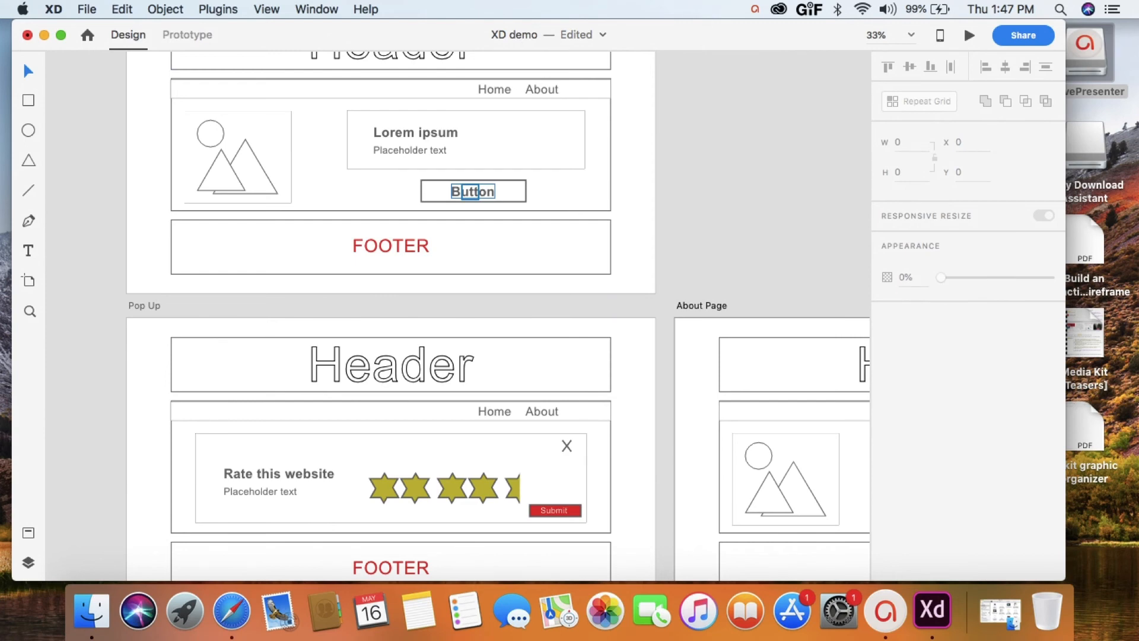
{"action": "left_click", "coordinate": [471, 191]}
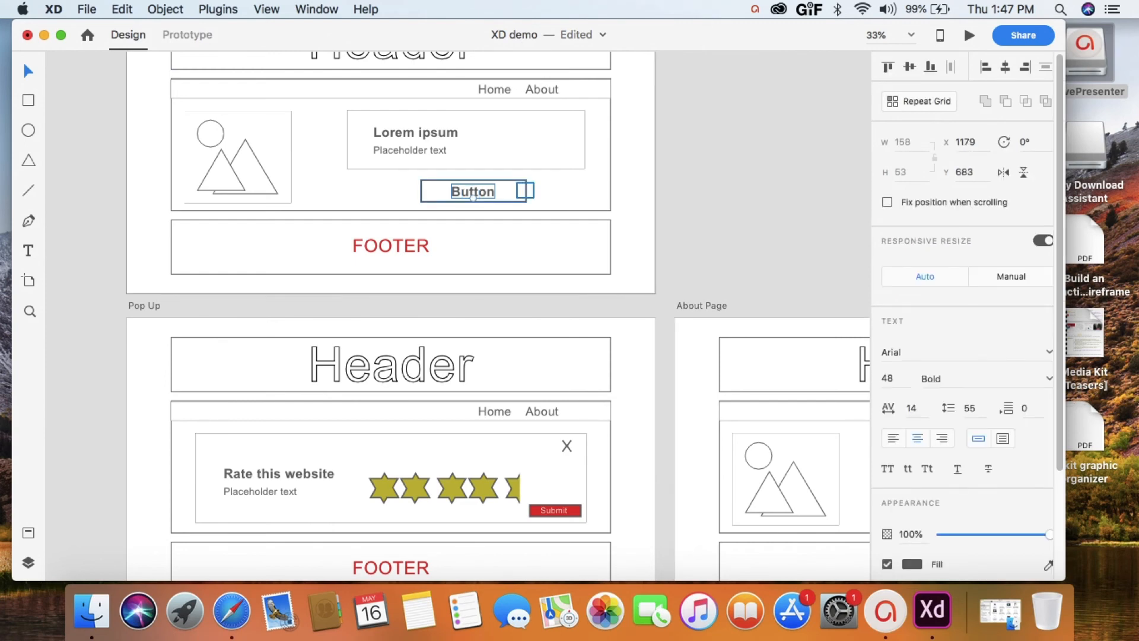
{"action": "left_click", "coordinate": [526, 191], "text": "shift"}
{"action": "right_click", "coordinate": [530, 191]}
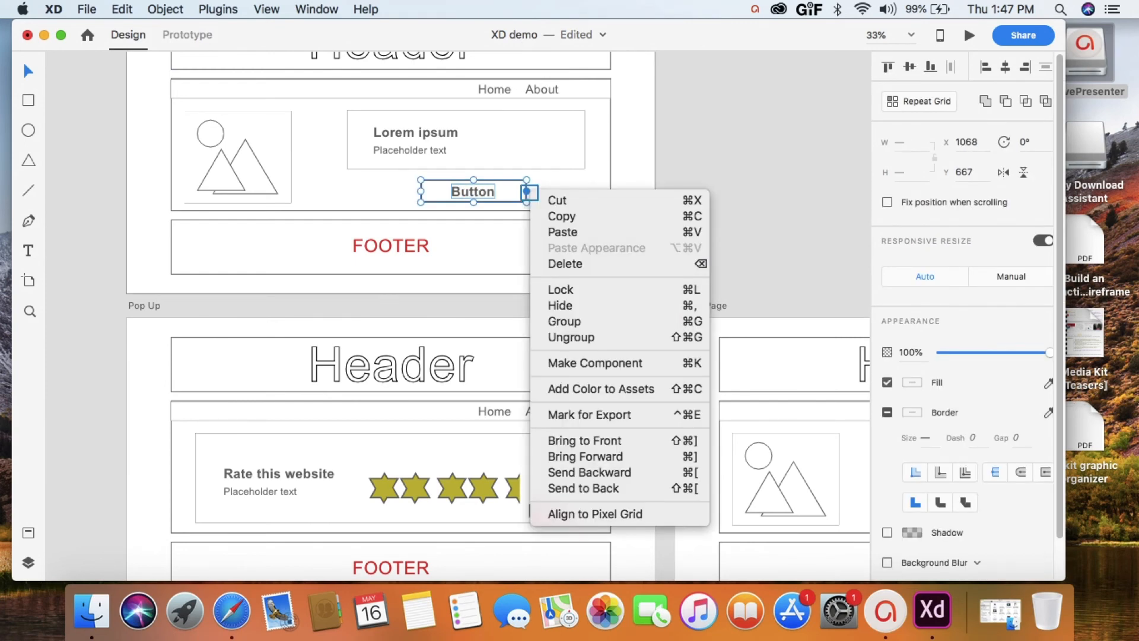
{"action": "left_click", "coordinate": [487, 191]}
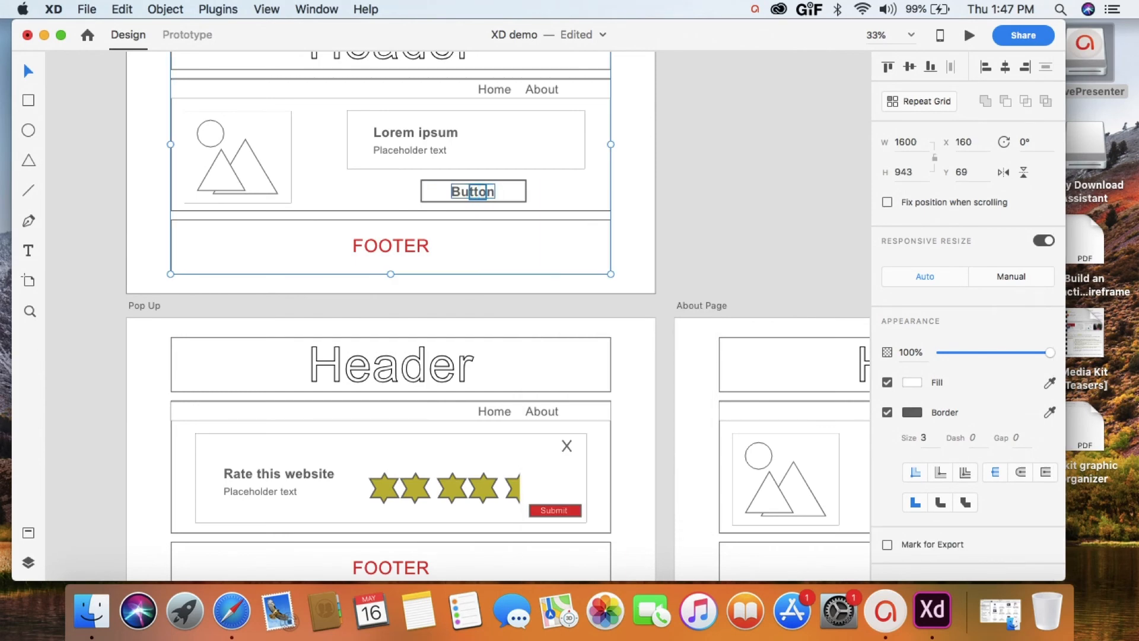
{"action": "right_click", "coordinate": [508, 192]}
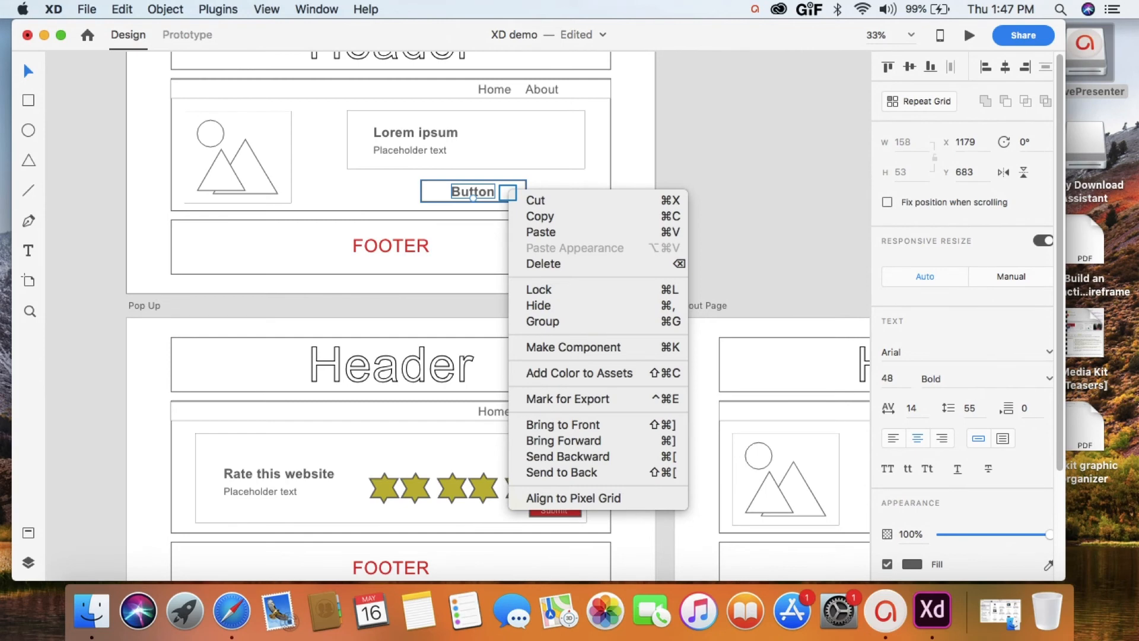
{"action": "right_click", "coordinate": [509, 192], "text": "shift"}
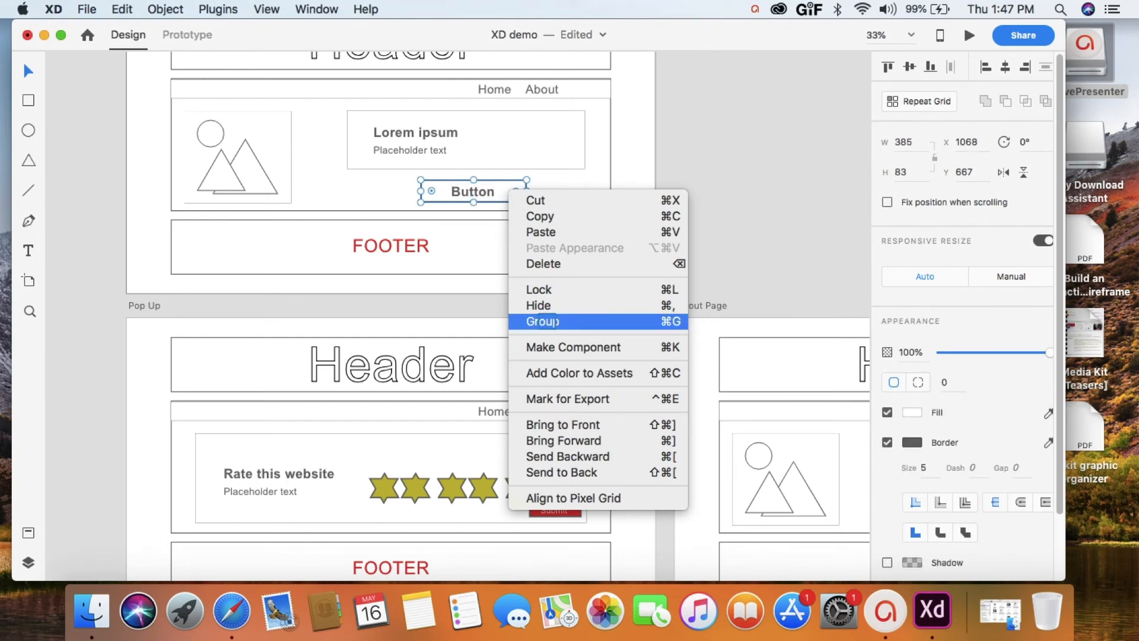
{"action": "left_click", "coordinate": [542, 321]}
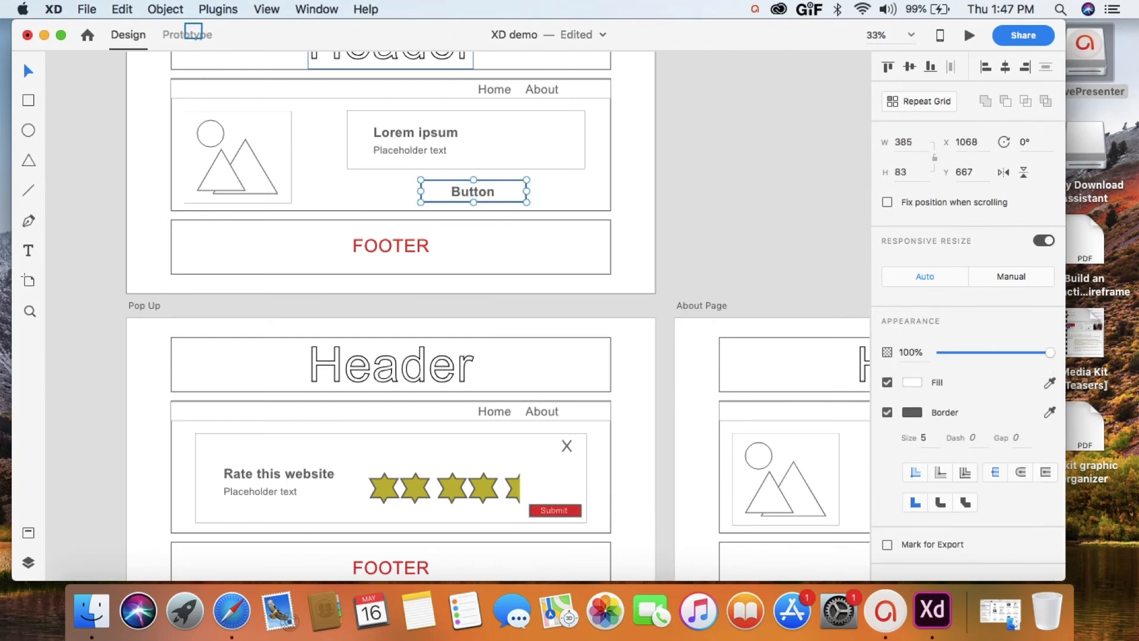
- Return to Prototype mode, preview the Home Page's grouped Button and the pop-up's X, and close the preview
{"action": "left_click", "coordinate": [191, 32]}
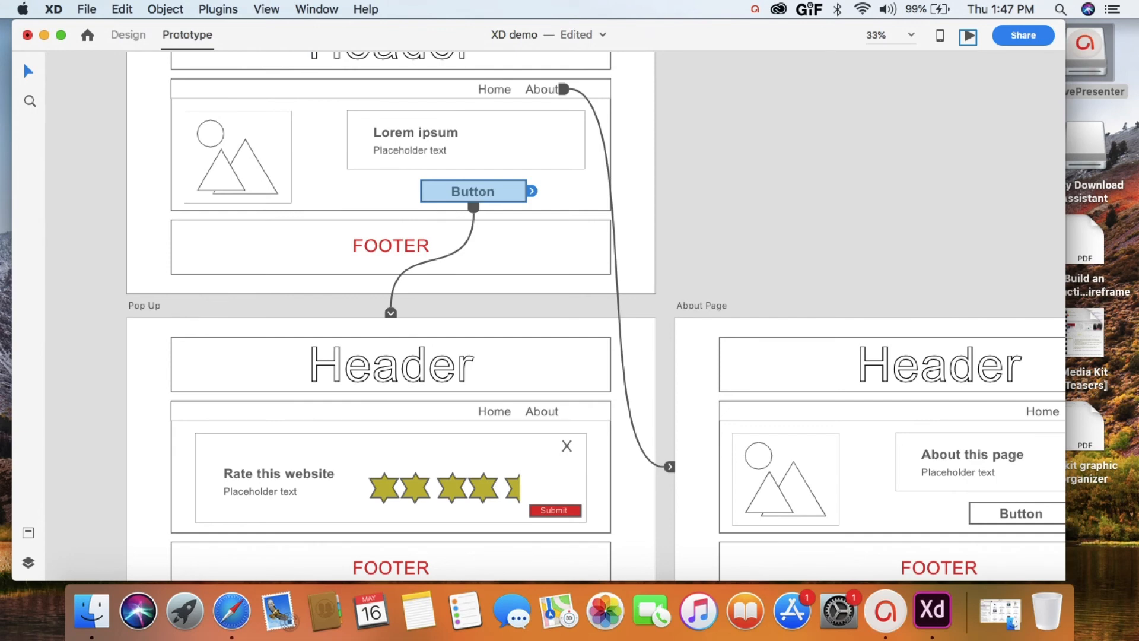
{"action": "left_click", "coordinate": [968, 36]}
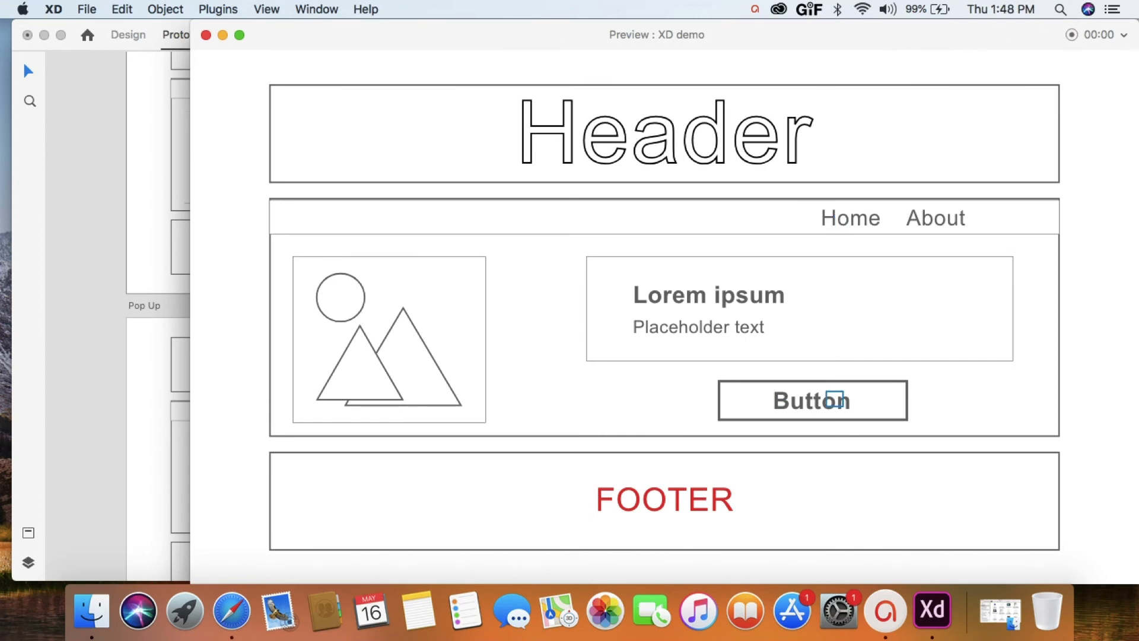
{"action": "left_click", "coordinate": [834, 399]}
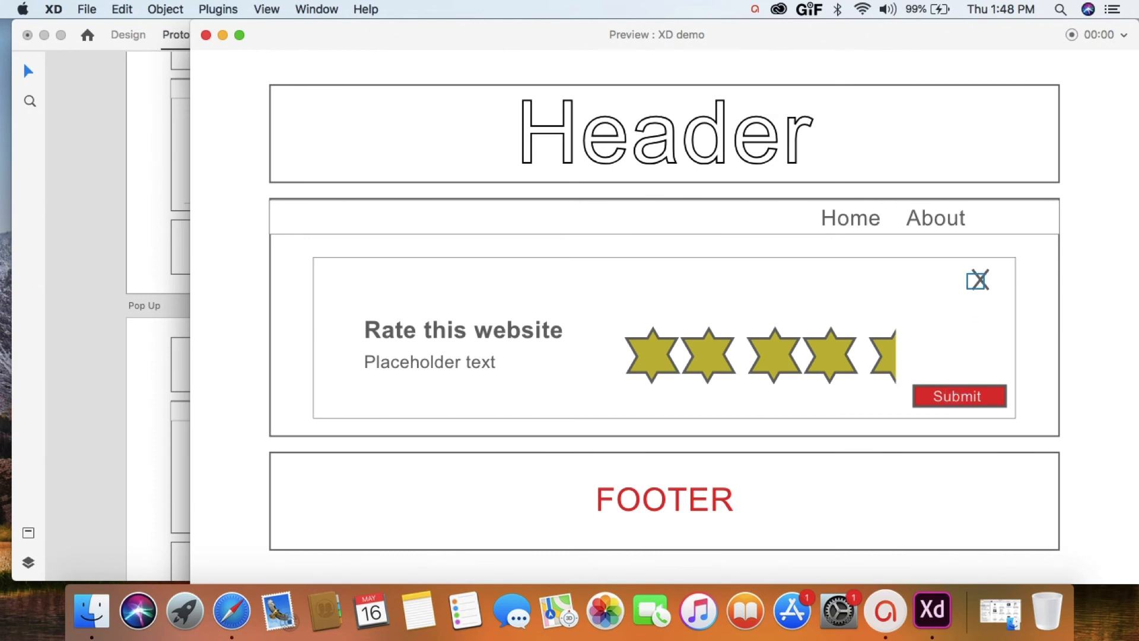
{"action": "left_click", "coordinate": [978, 279]}
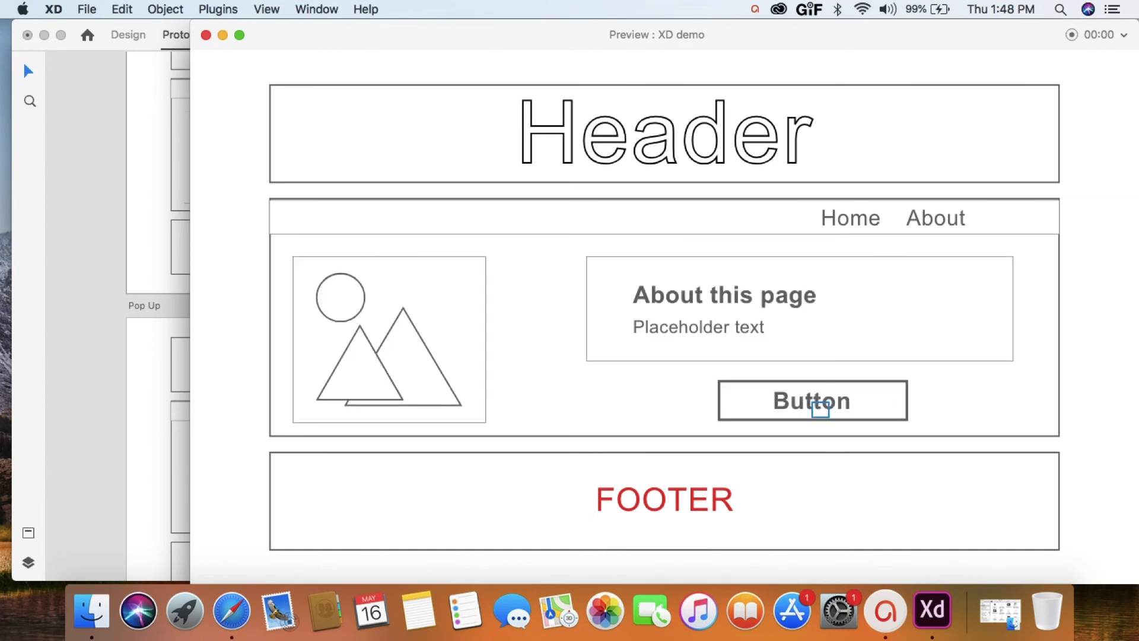
{"action": "left_click", "coordinate": [205, 37]}
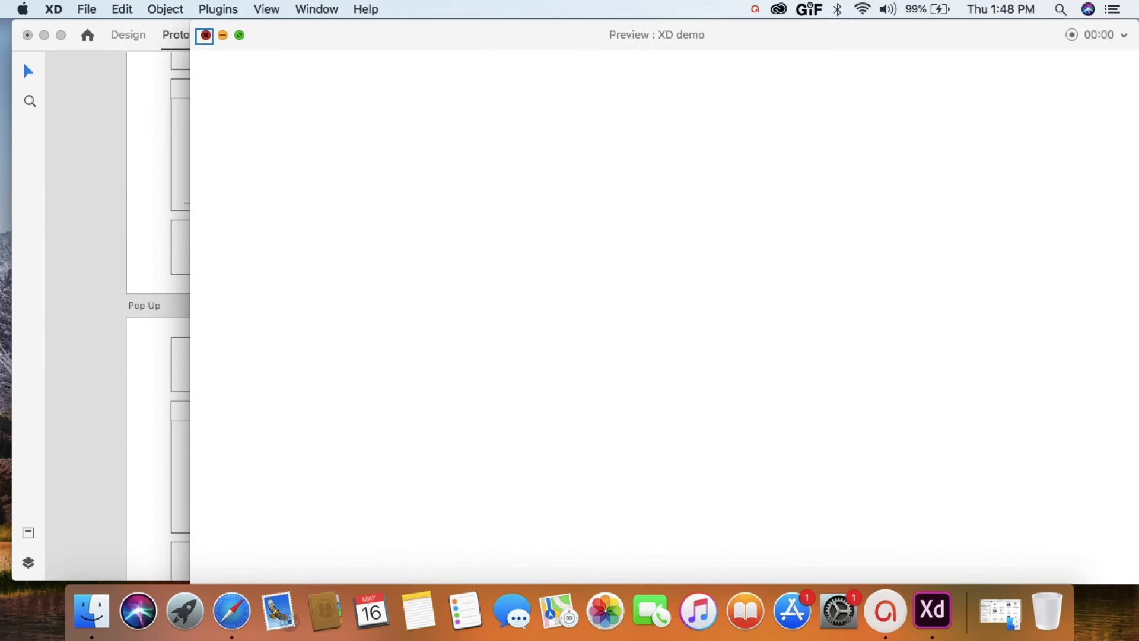
{"action": "left_click", "coordinate": [206, 35]}
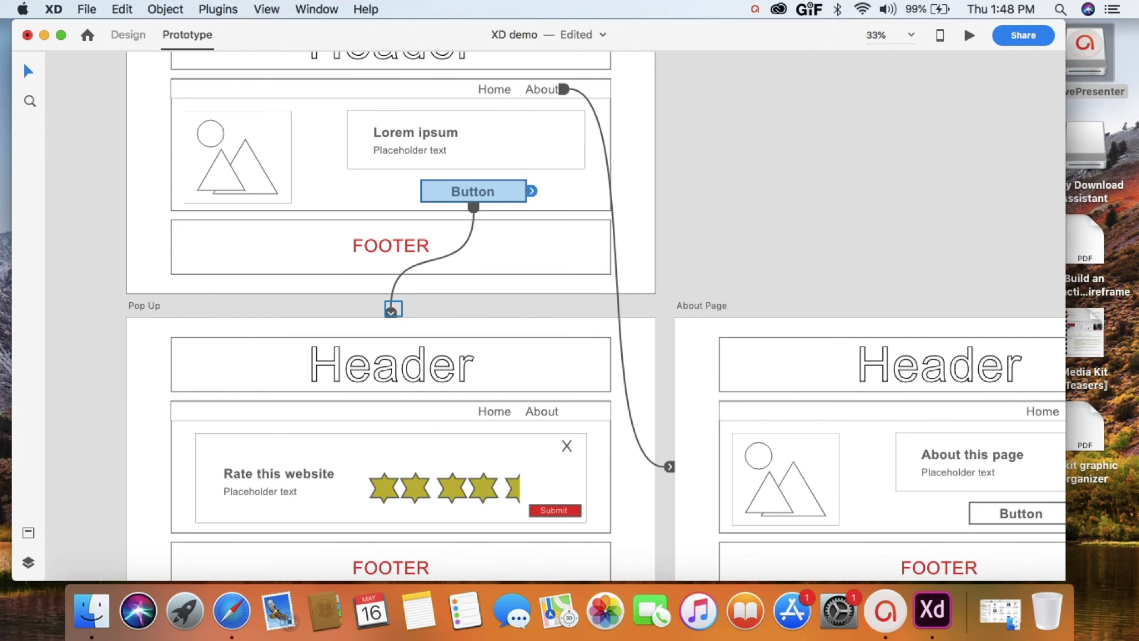
{"action": "right_click", "coordinate": [390, 310]}
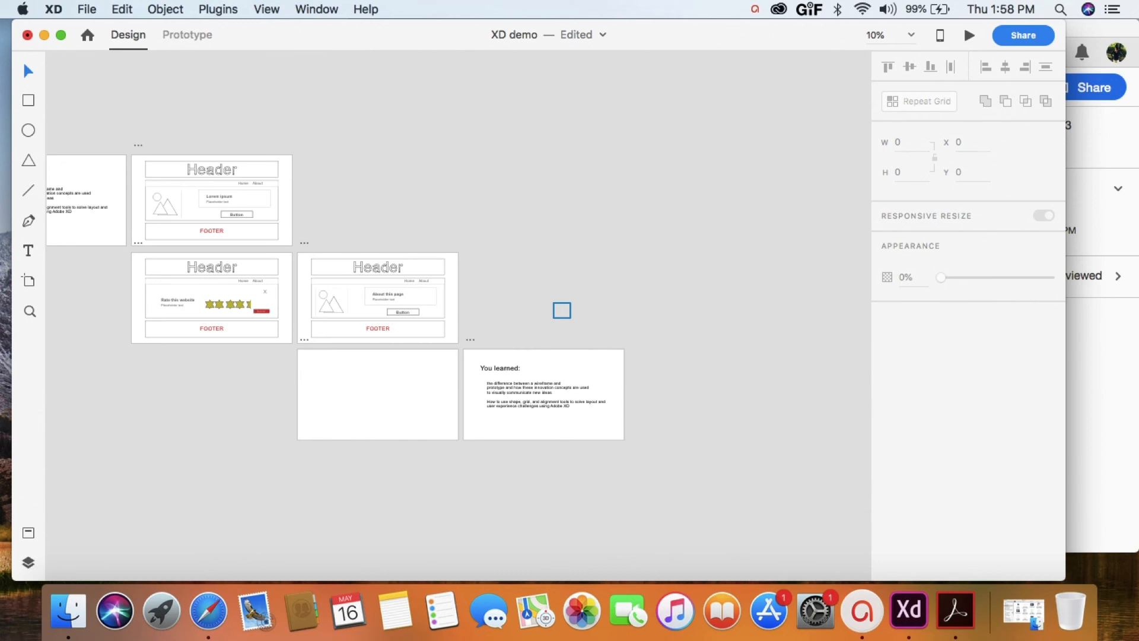
- Rename the artboard containing the "You learned:" summary as Recap
{"action": "scroll", "coordinate": [562, 310], "scroll_direction": "up", "scroll_amount": 5}
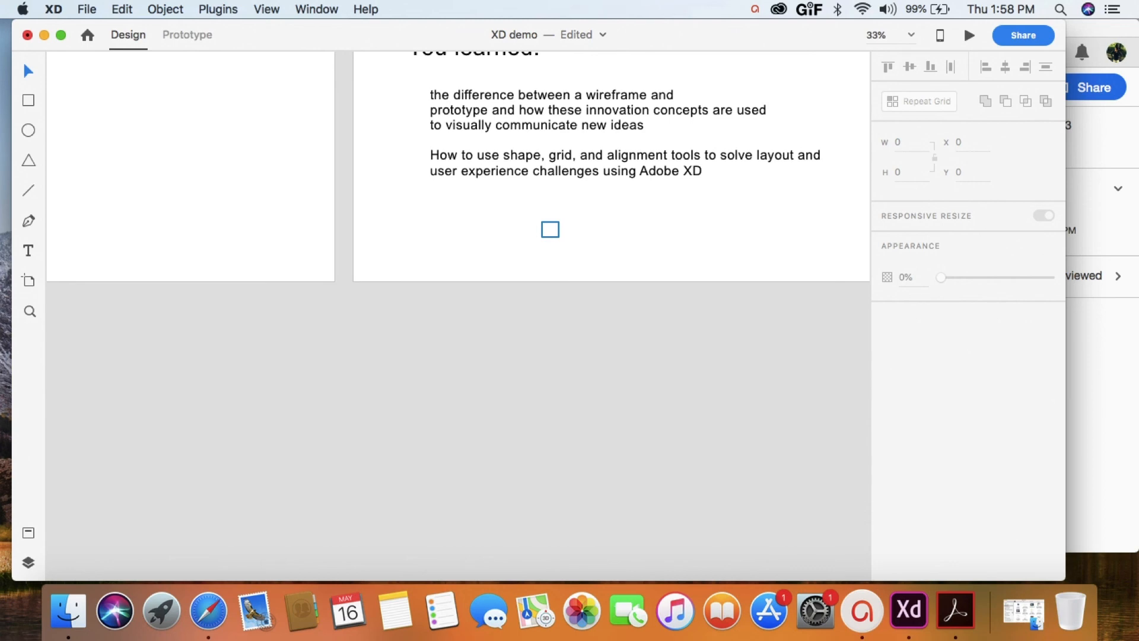
{"action": "scroll", "coordinate": [550, 229], "scroll_direction": "up", "scroll_amount": 4}
{"action": "scroll", "coordinate": [550, 229], "scroll_direction": "right", "scroll_amount": 4}
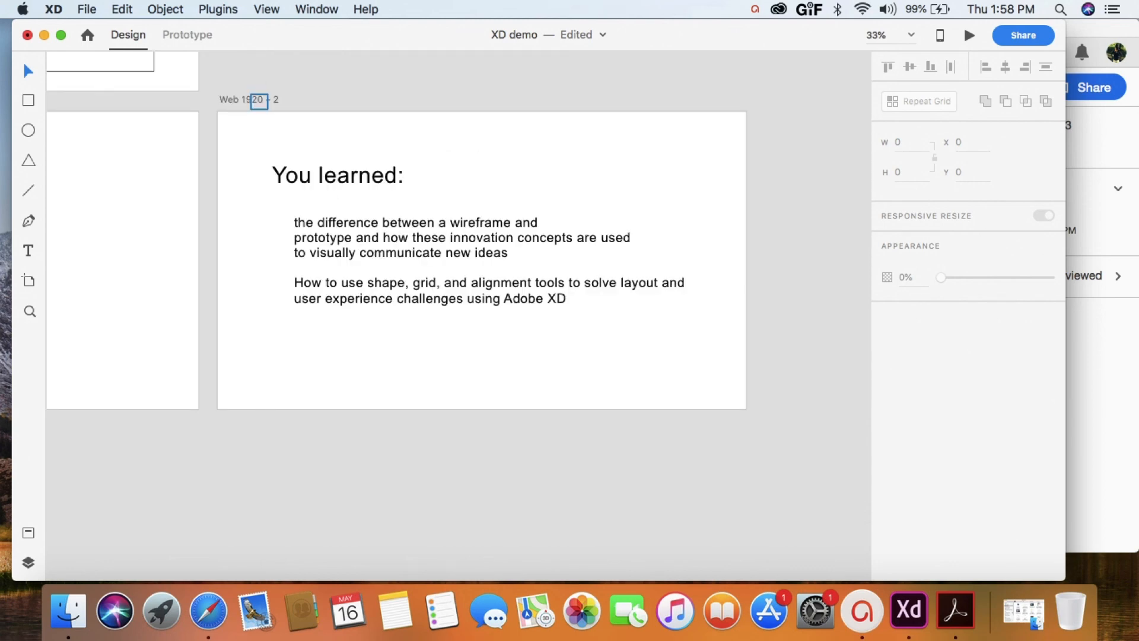
{"action": "double_click", "coordinate": [259, 100]}
{"action": "type", "text": "Recap"}
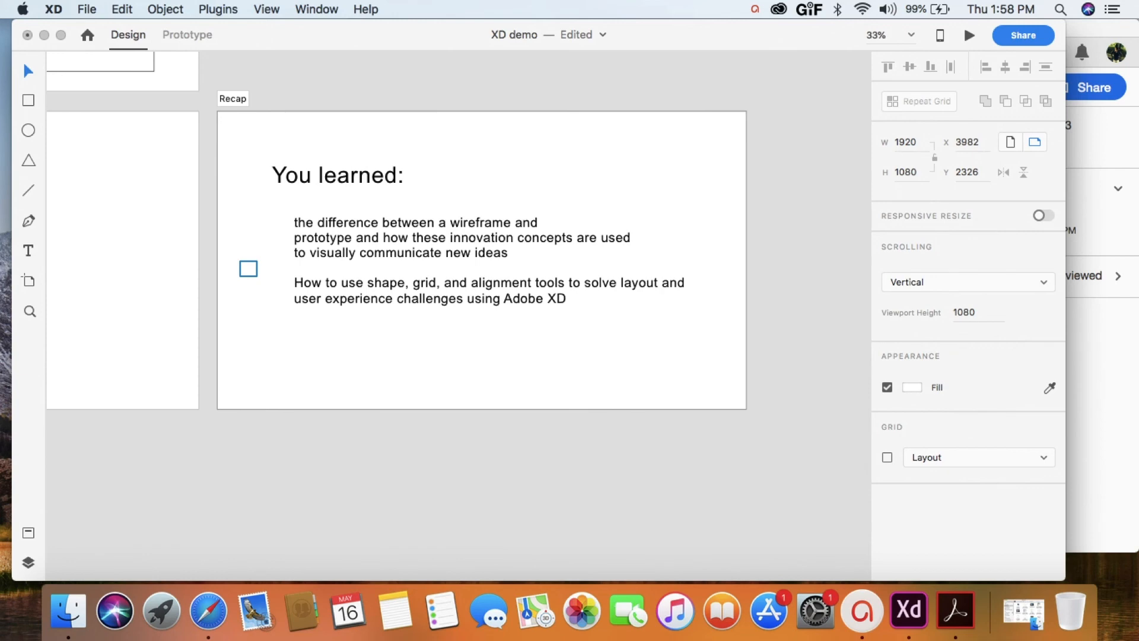
{"action": "key", "text": "Return"}
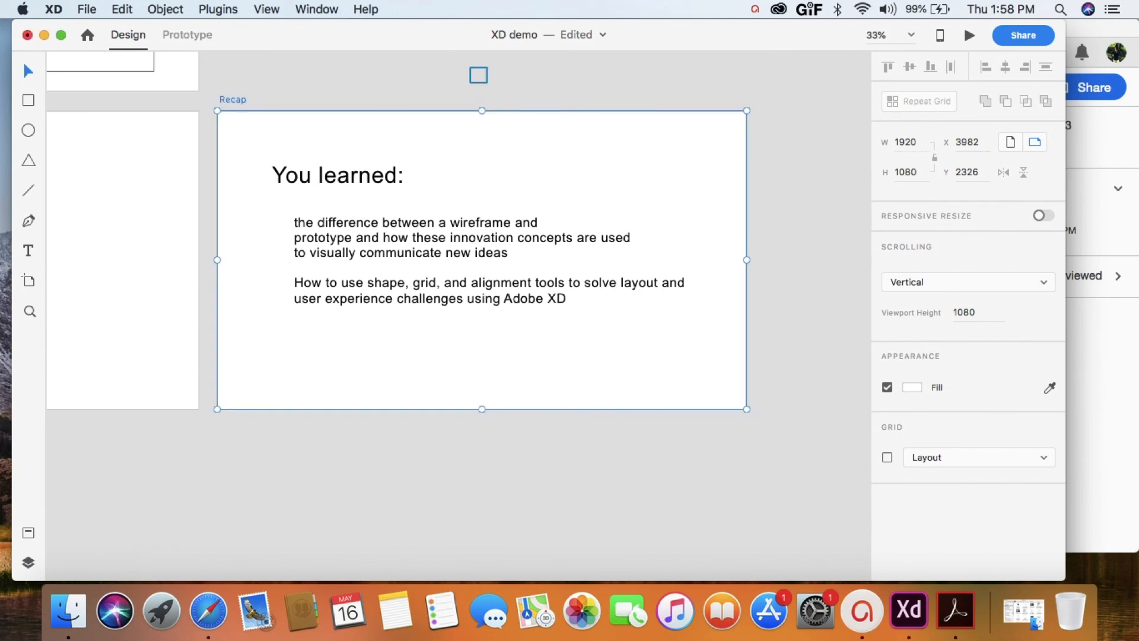
{"action": "right_click", "coordinate": [574, 475]}
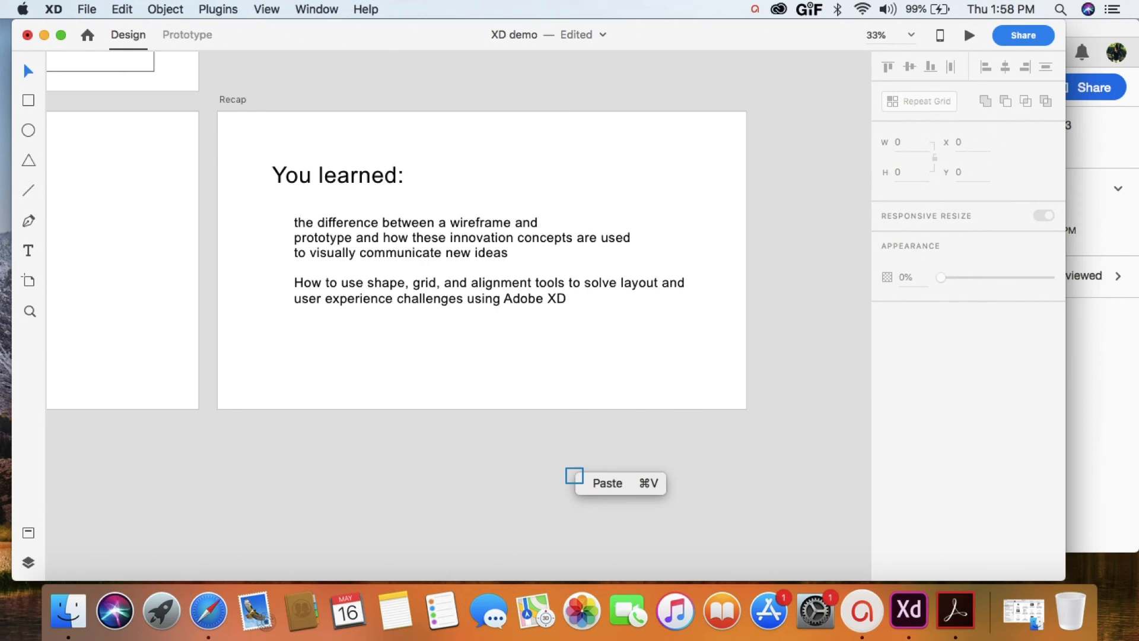
- Create a Share for Review link for "XD demo" that anyone with the link can view, allowing comments, hotspot hints and navigation controls
{"action": "left_click", "coordinate": [791, 361]}
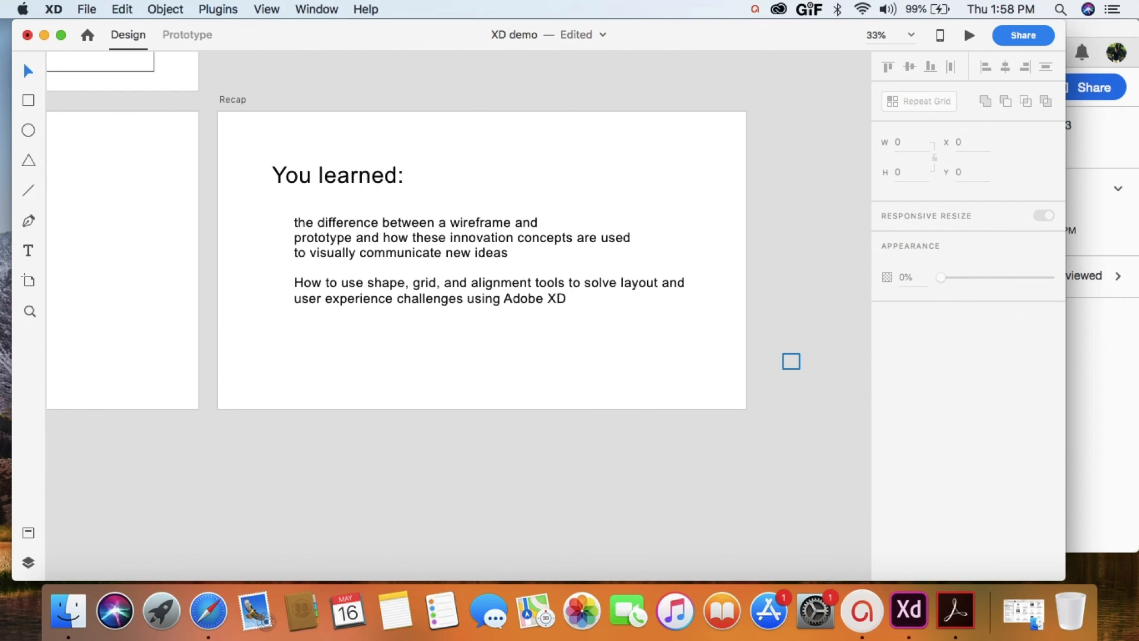
{"action": "key", "text": "super+minus"}
{"action": "key", "text": "super+minus"}
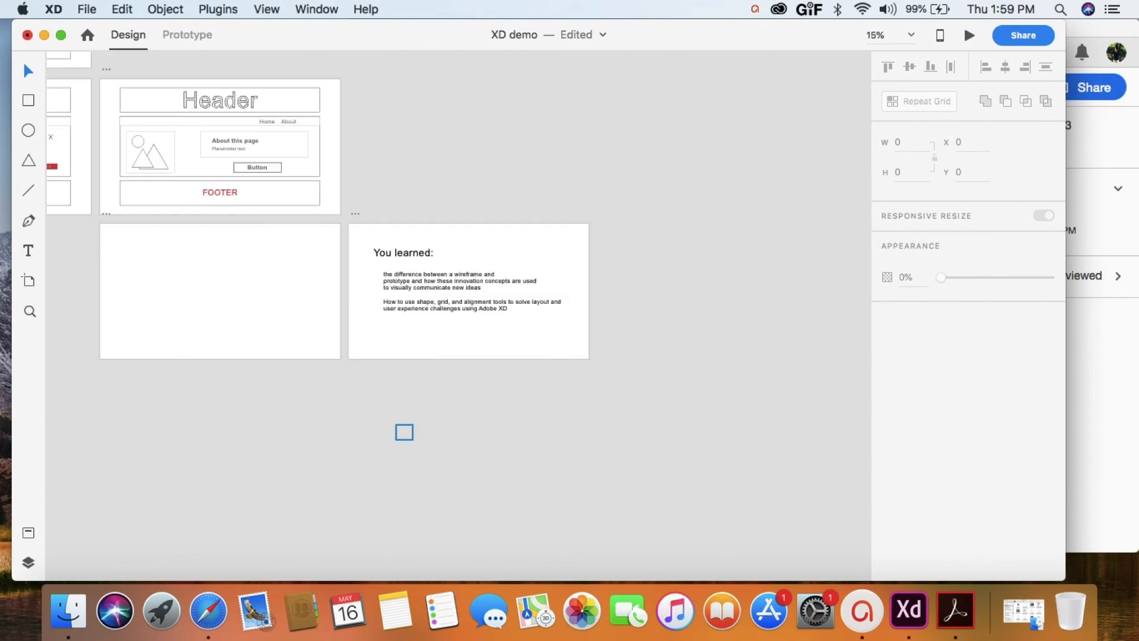
{"action": "scroll", "coordinate": [457, 314], "scroll_direction": "up", "scroll_amount": 5}
{"action": "scroll", "coordinate": [457, 315], "scroll_direction": "left", "scroll_amount": 12}
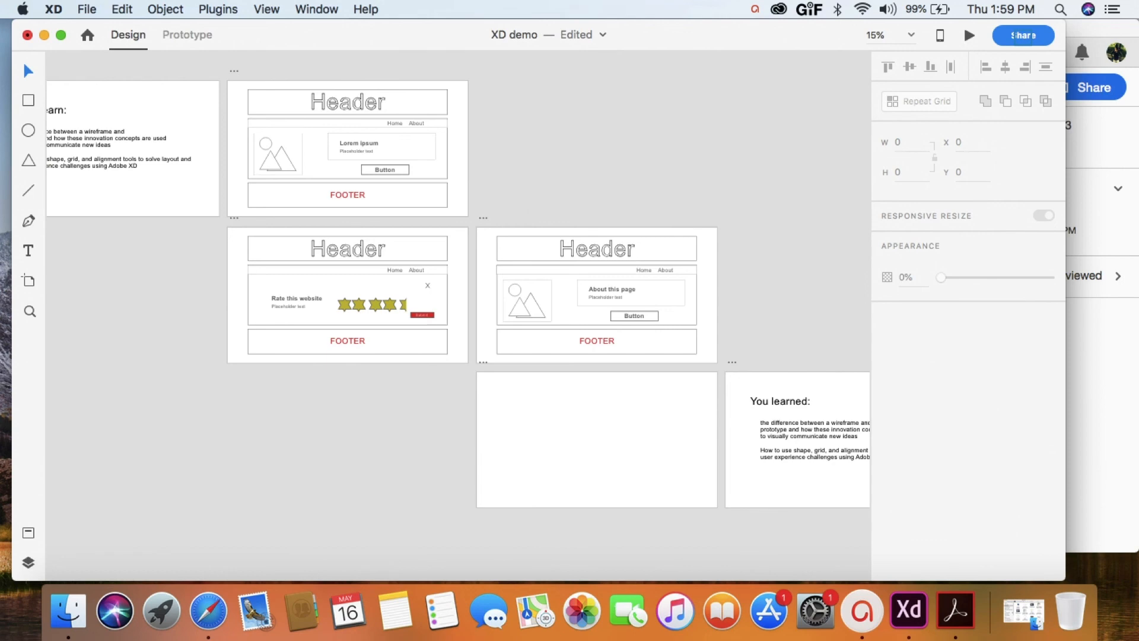
{"action": "left_click", "coordinate": [1023, 35]}
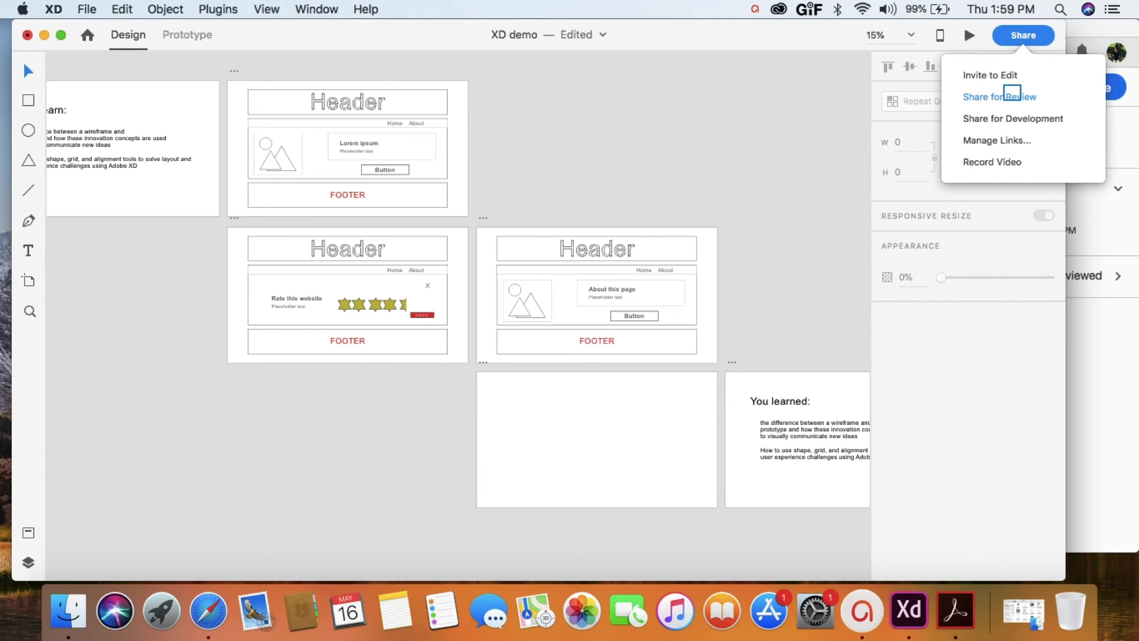
{"action": "left_click", "coordinate": [1012, 95]}
{"action": "left_click", "coordinate": [1097, 115]}
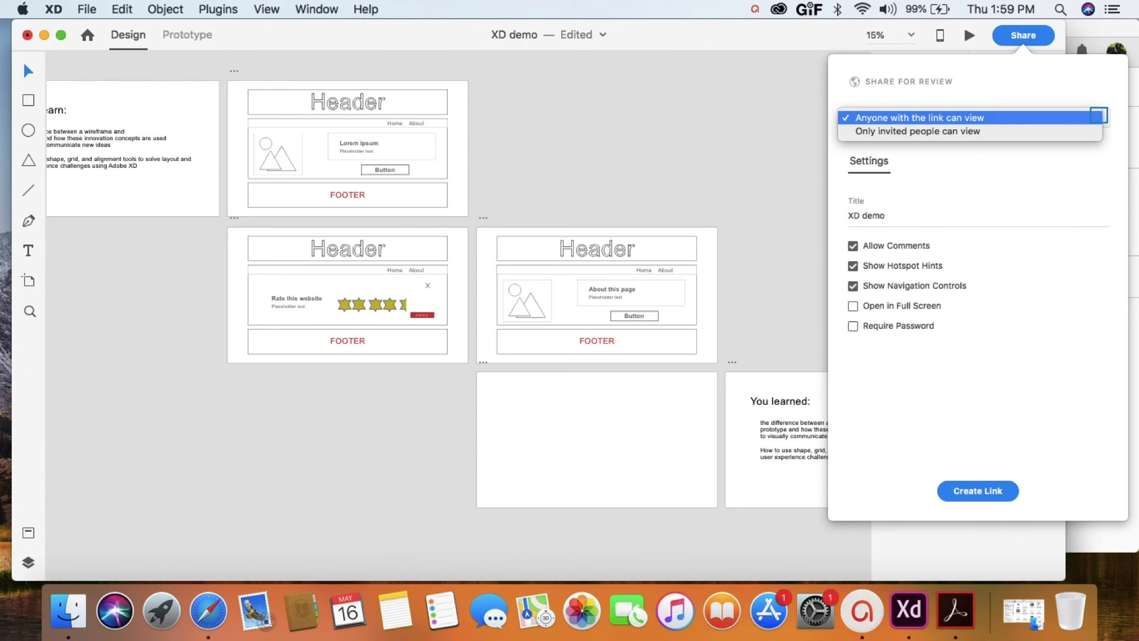
{"action": "left_click", "coordinate": [920, 117]}
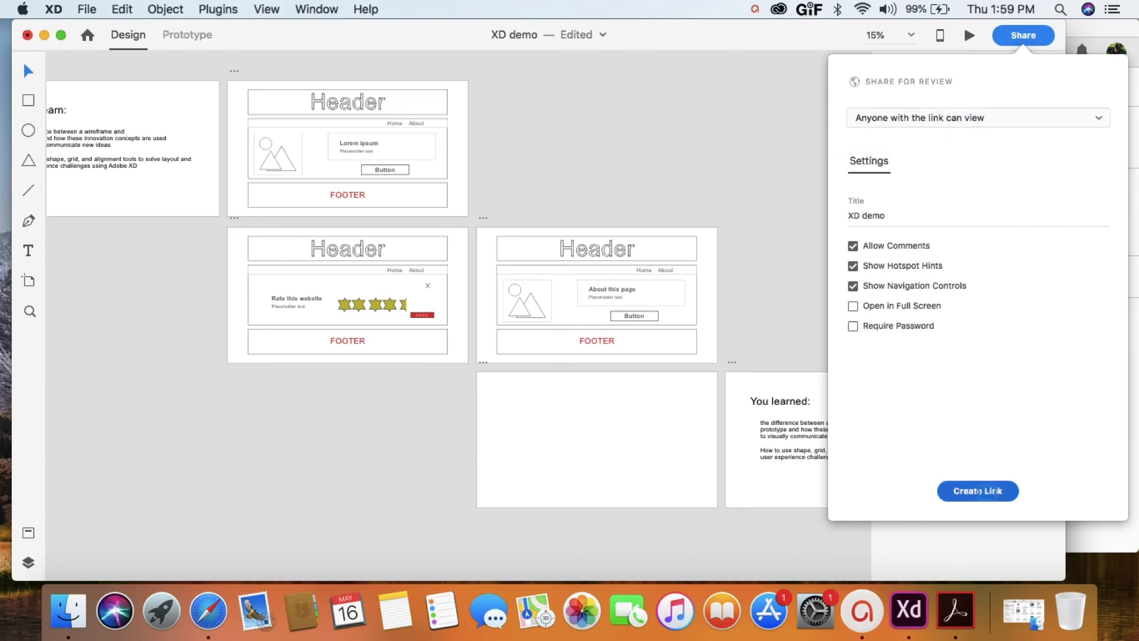
{"action": "left_click", "coordinate": [978, 491]}
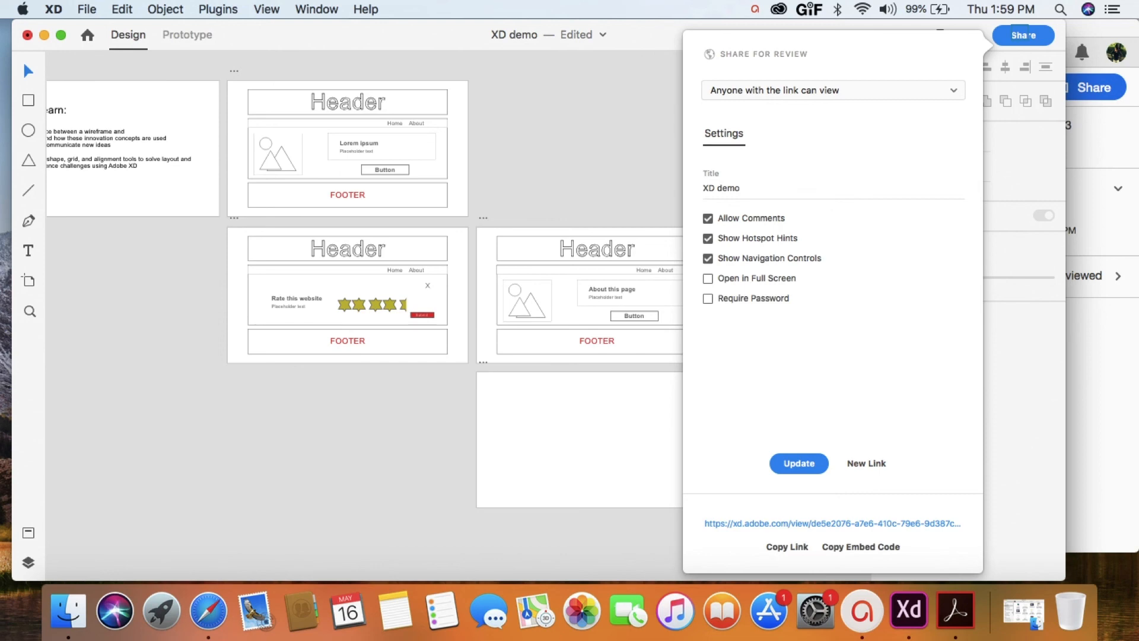
- Leave the review sharing settings and open the list of file commands for saving and exporting the document
{"action": "left_click", "coordinate": [83, 9]}
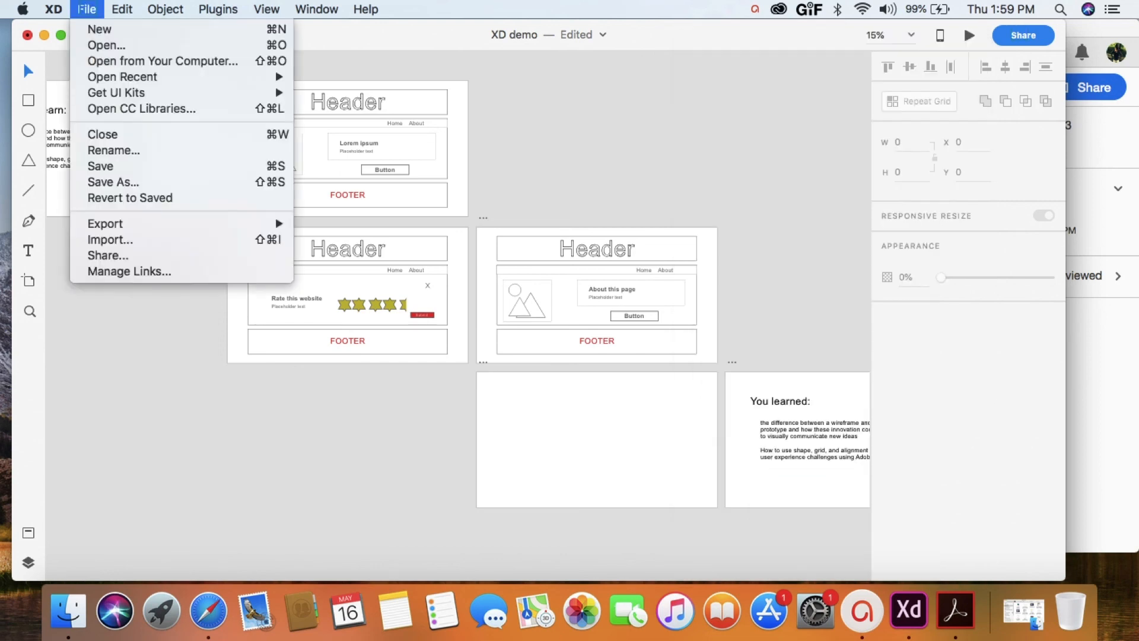